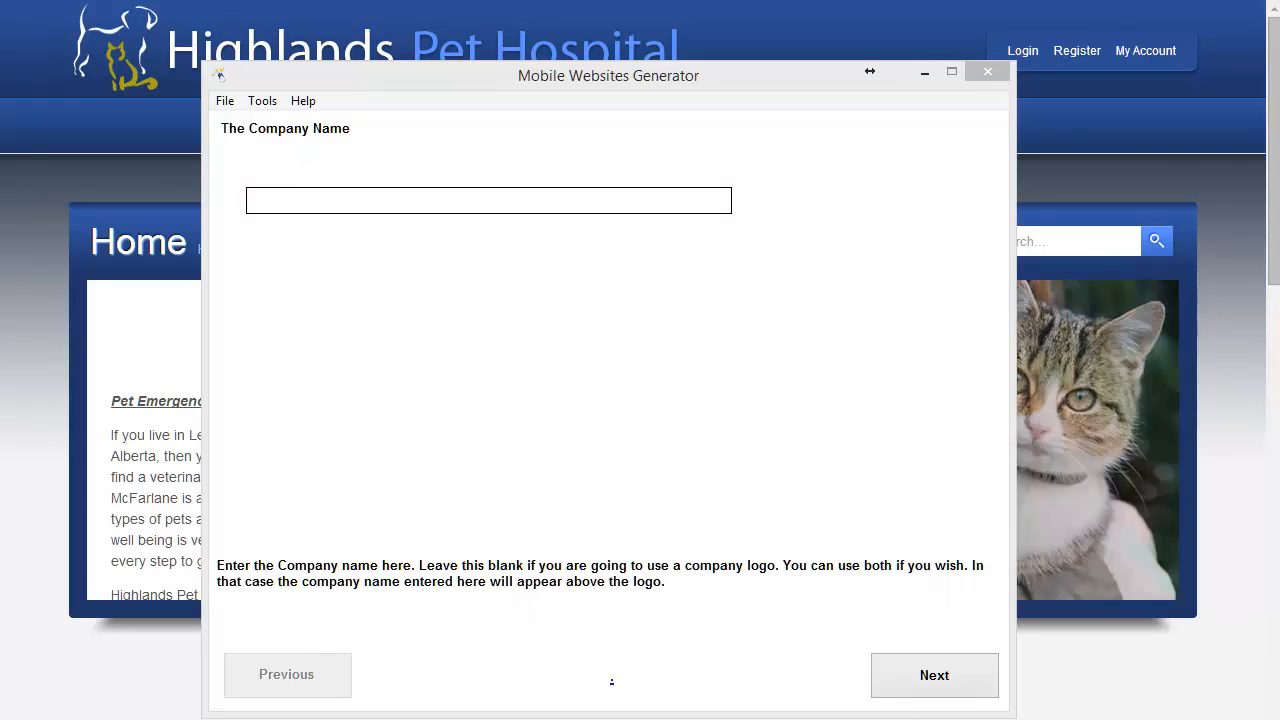
Leave the company name blank and fill Address Line One with the street address copied from the website's Contact Us page.
click(160, 175)
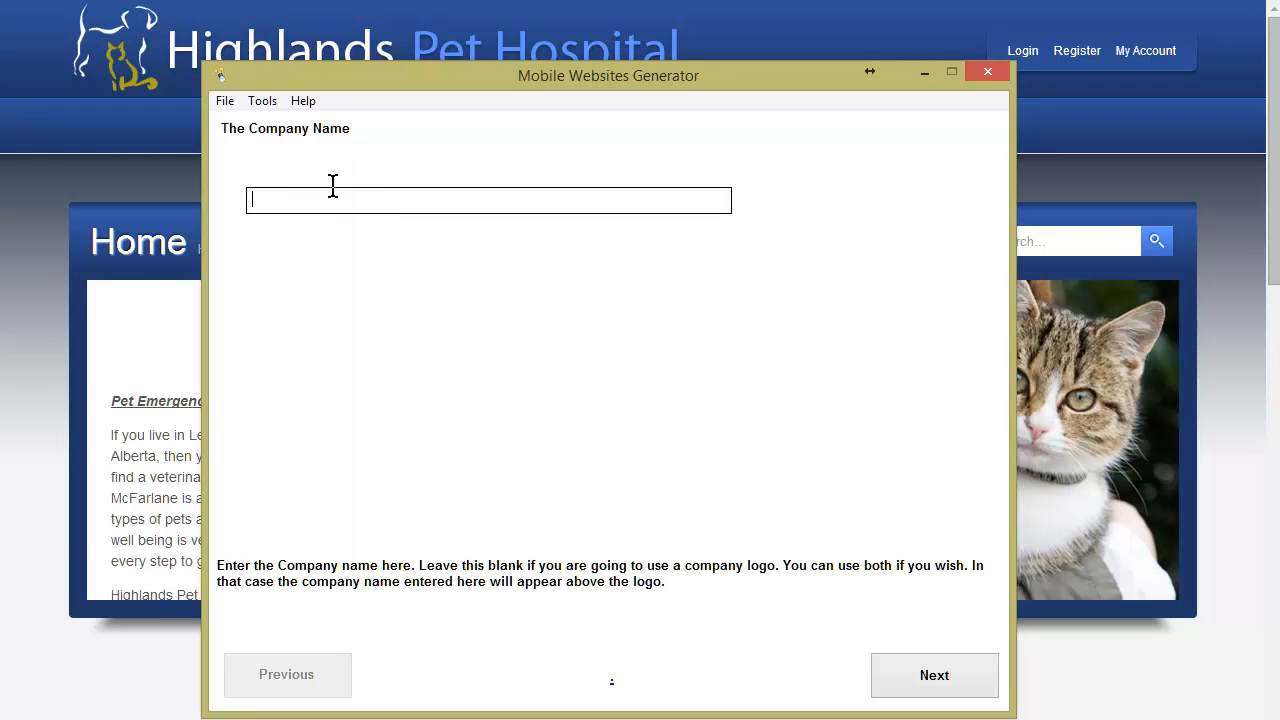
click(914, 700)
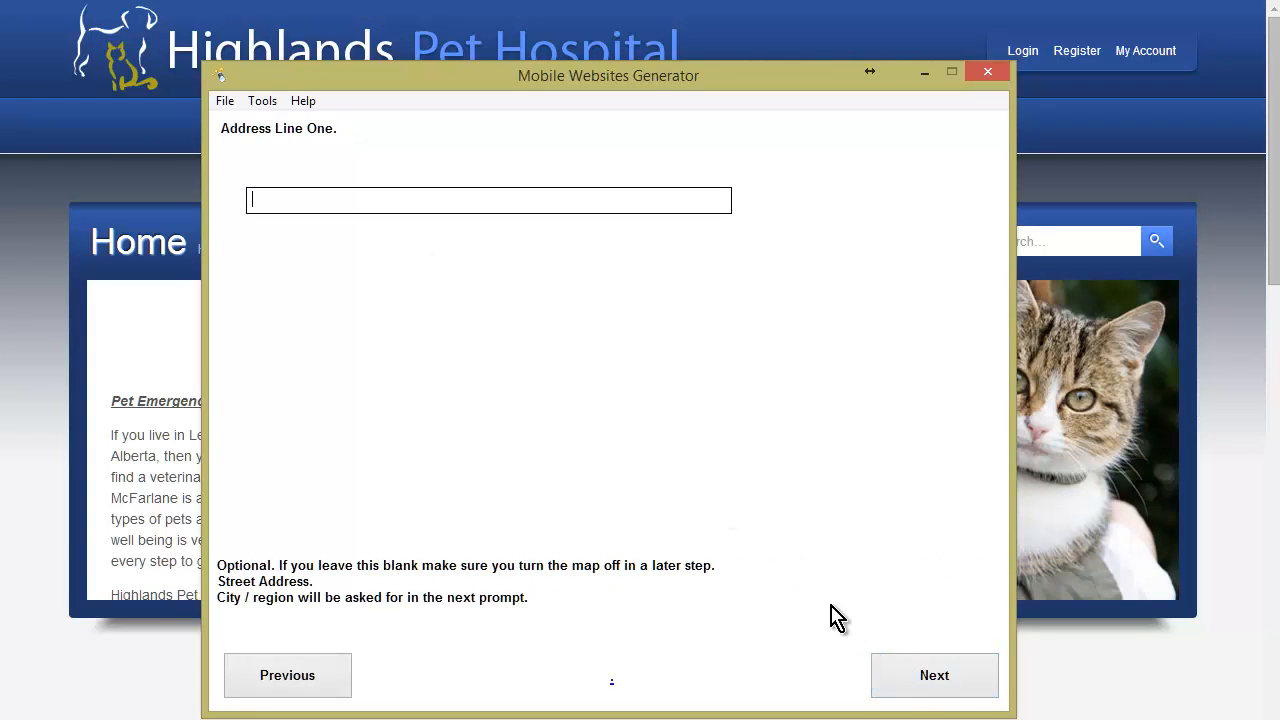
click(31, 188)
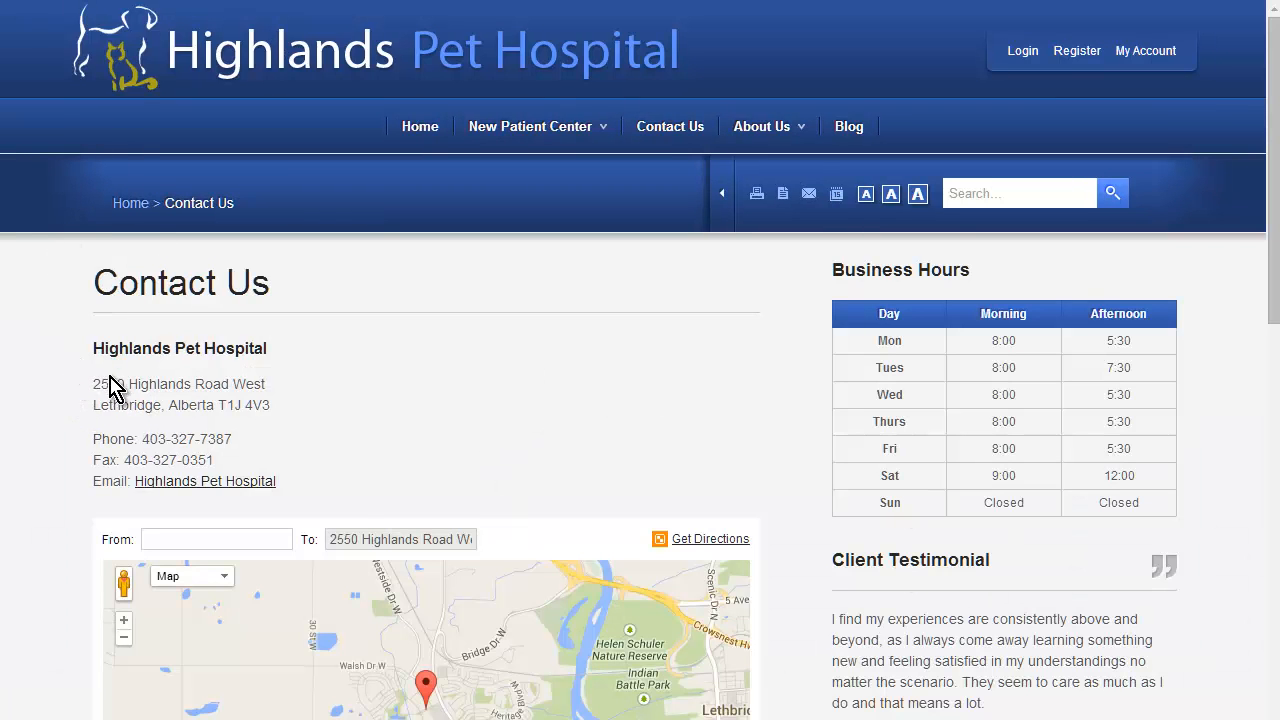
drag(91, 384, 269, 384)
right_click(255, 384)
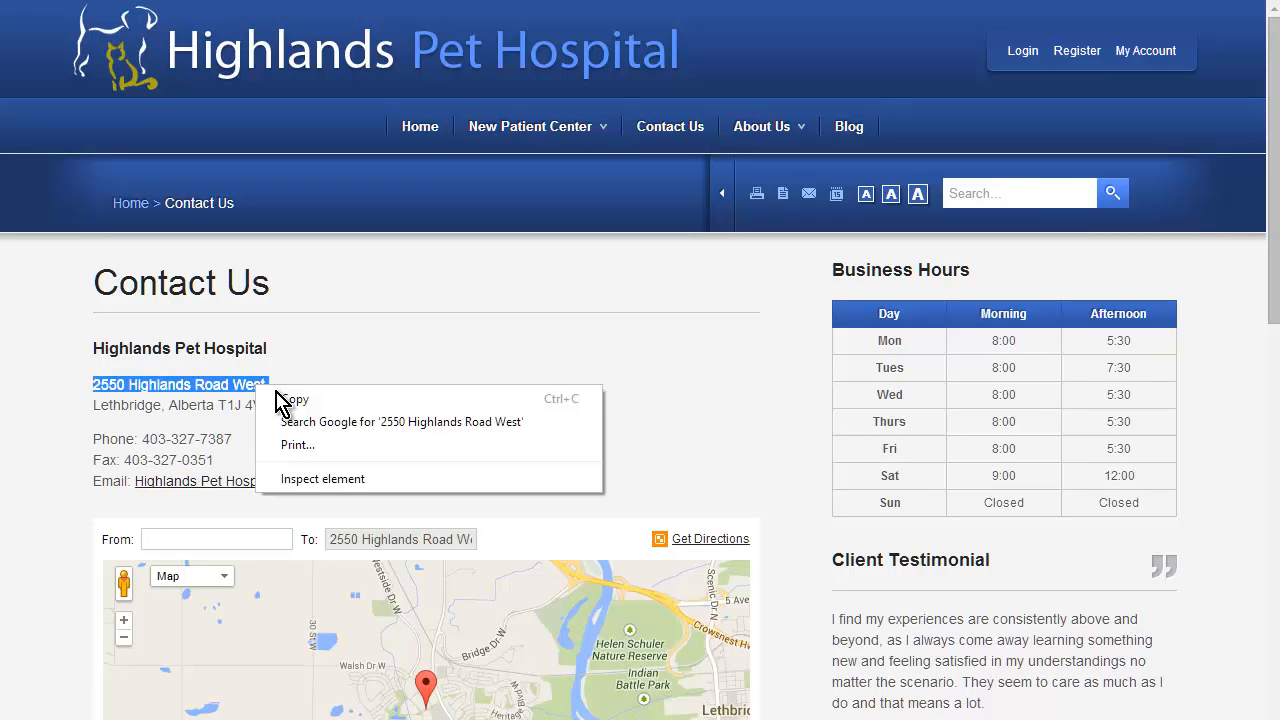
click(292, 399)
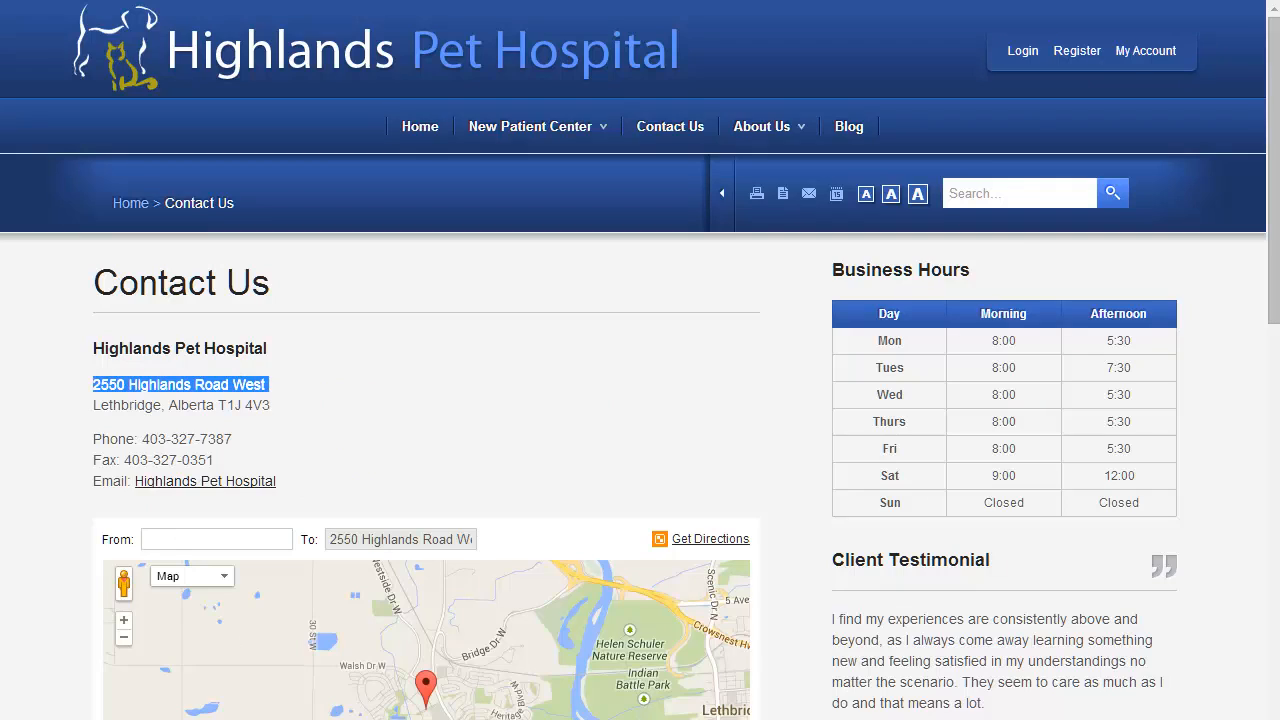
key(alt+Tab)
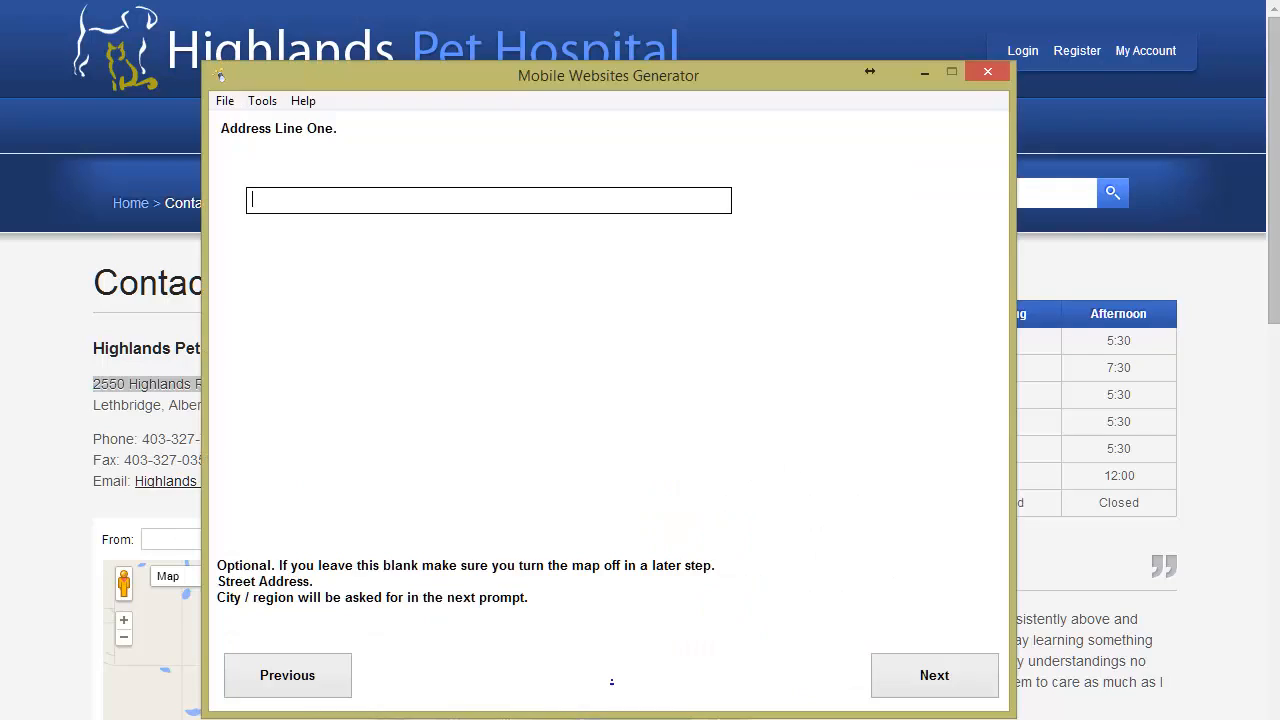
right_click(326, 207)
click(398, 290)
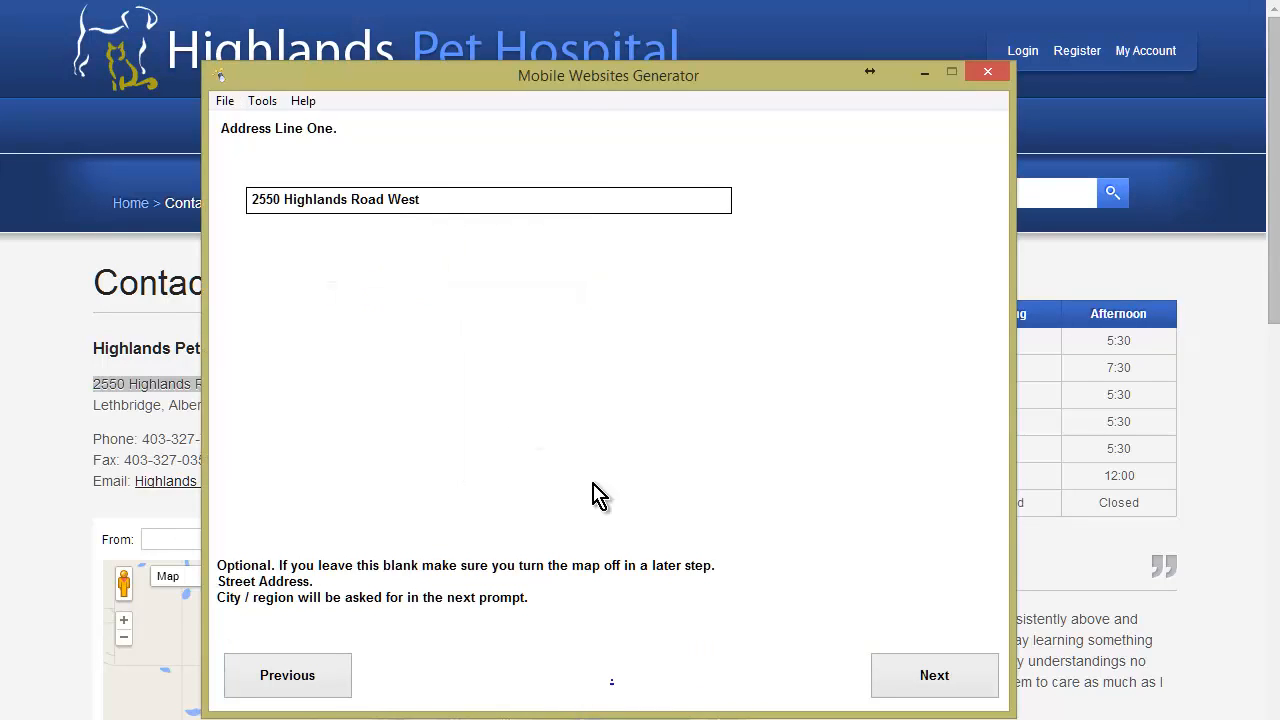
click(908, 688)
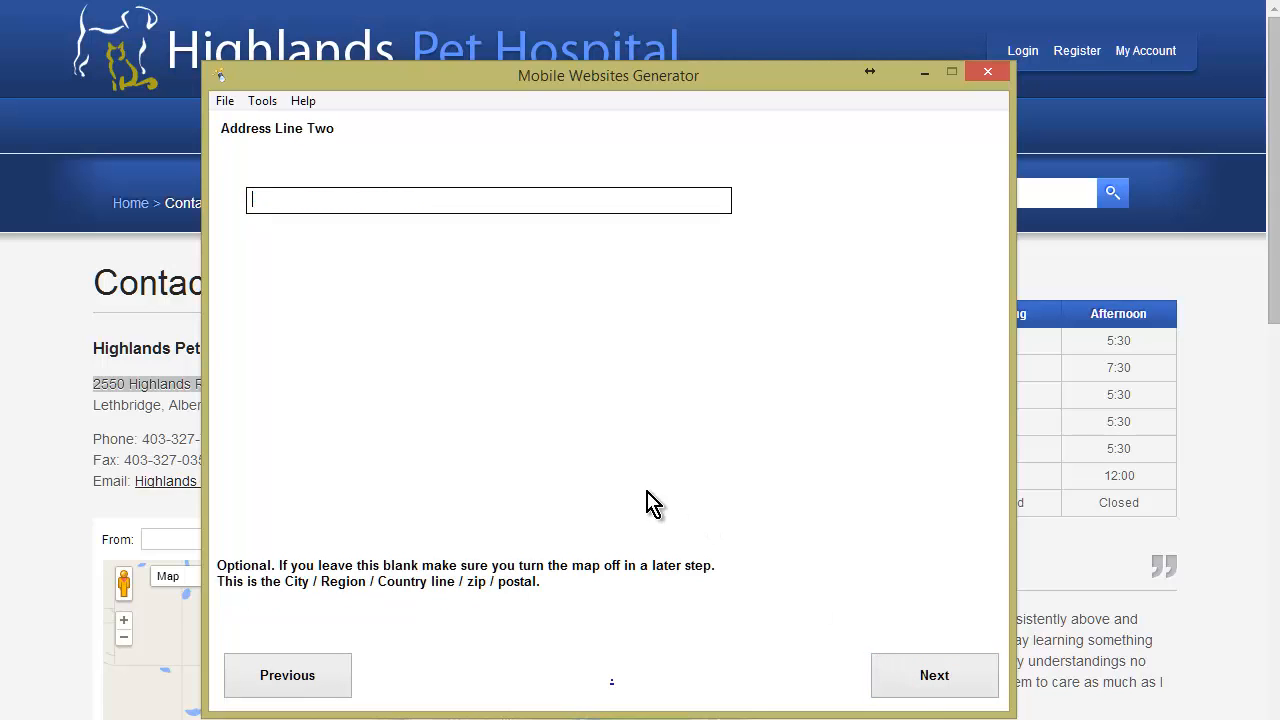
Fill Address Line Two with the city, province and postal code copied from the website's Contact Us page.
click(46, 326)
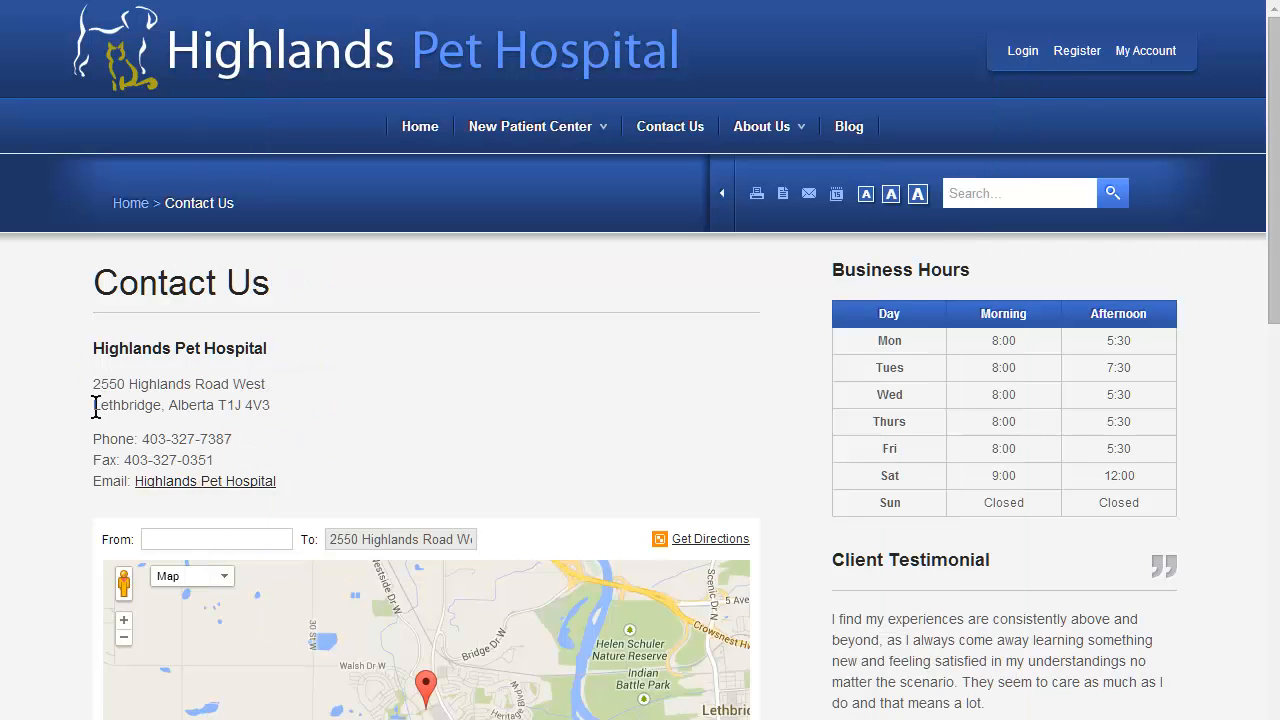
drag(95, 406, 272, 409)
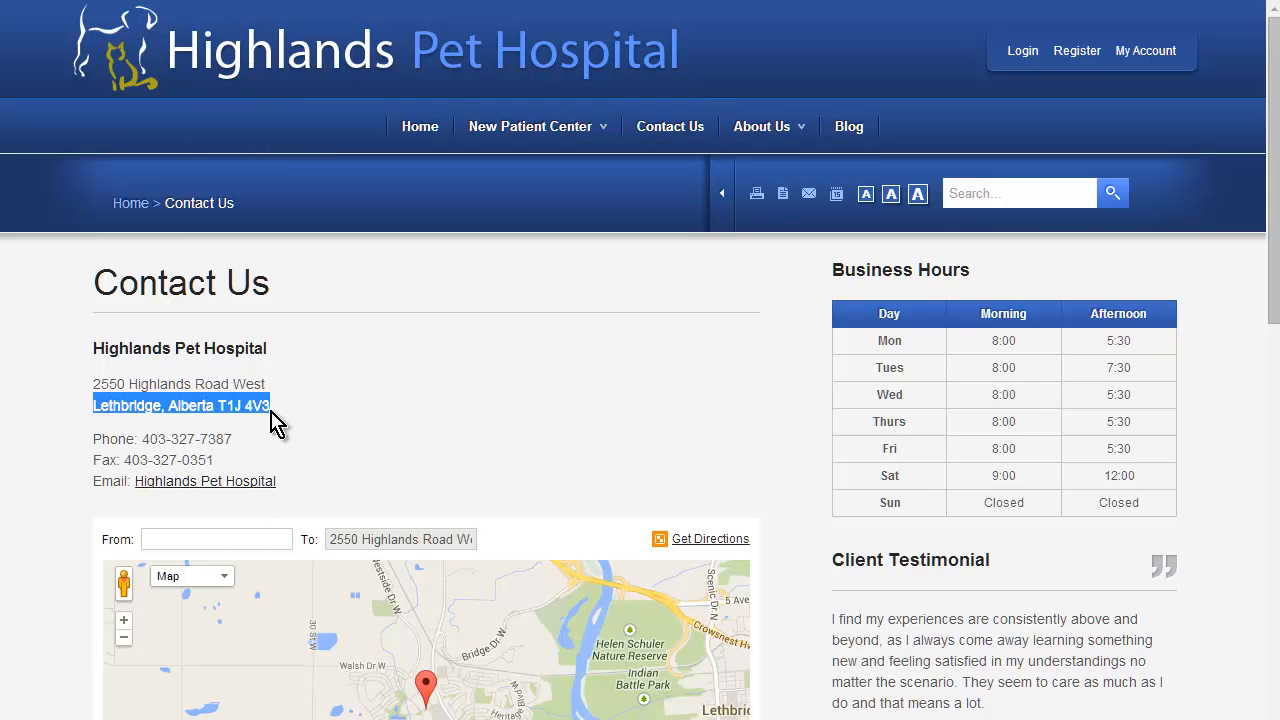
right_click(268, 404)
click(296, 420)
key(alt+Tab)
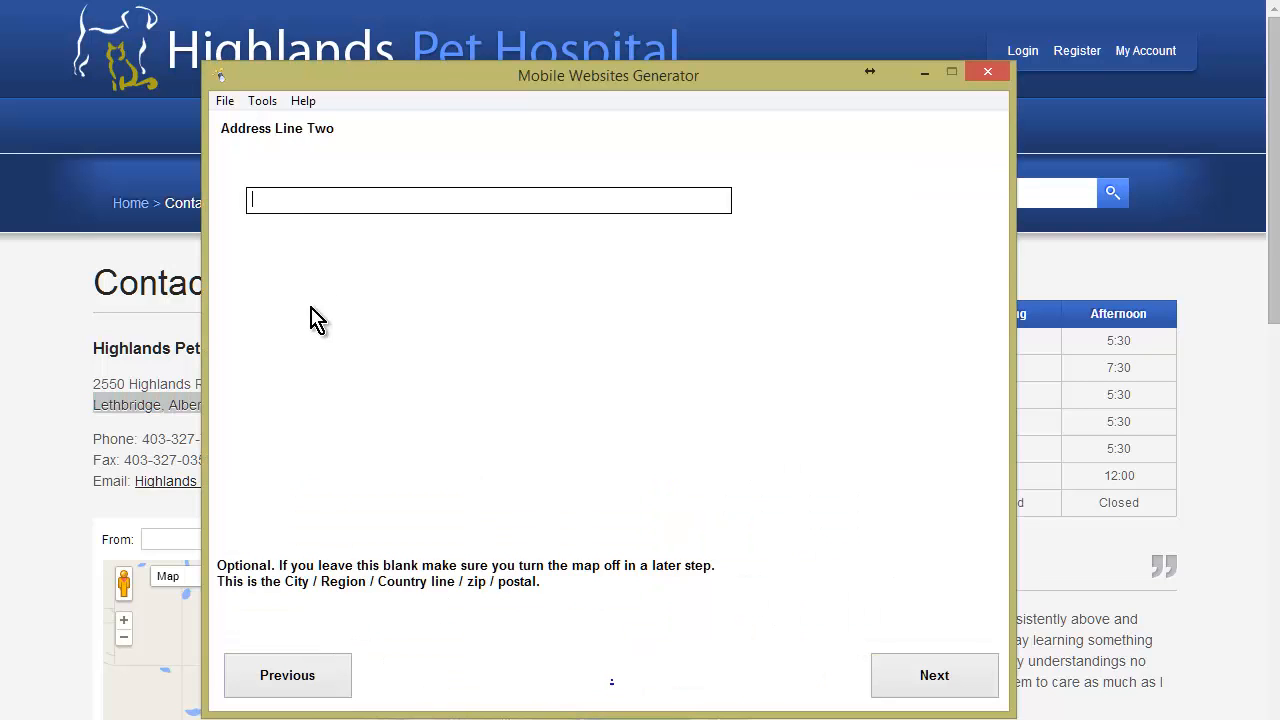
right_click(306, 200)
click(360, 279)
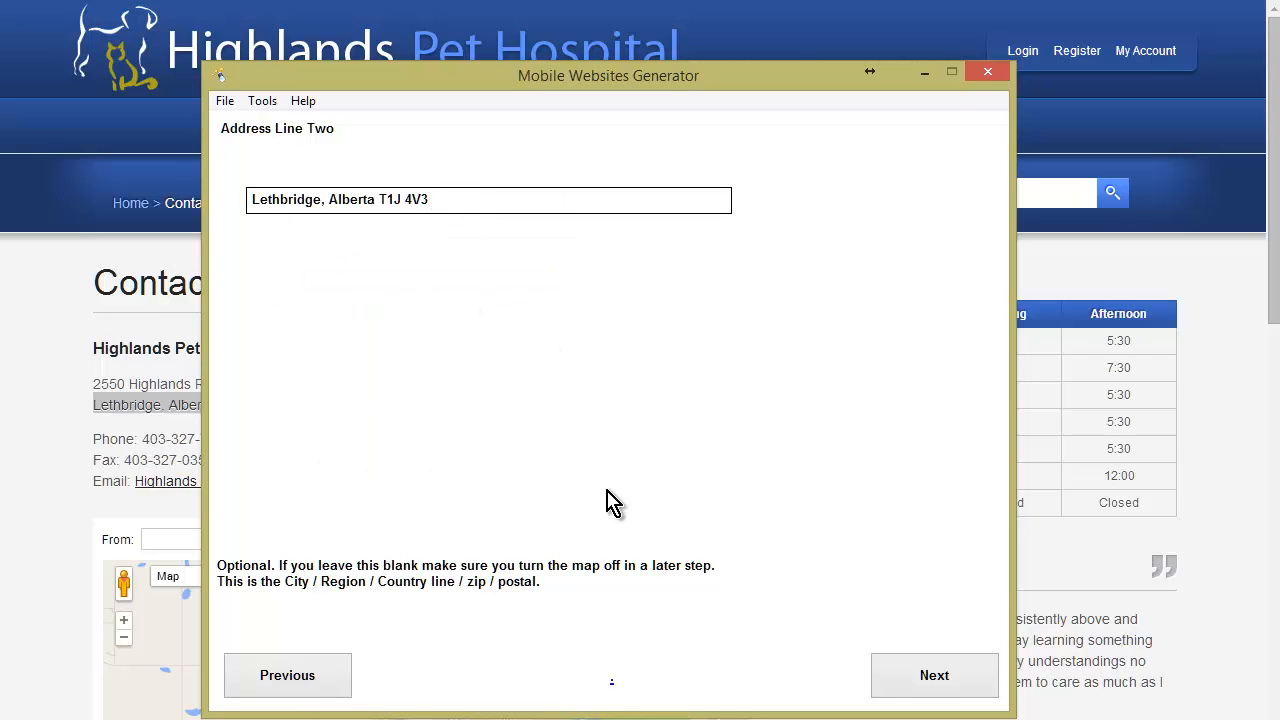
click(934, 677)
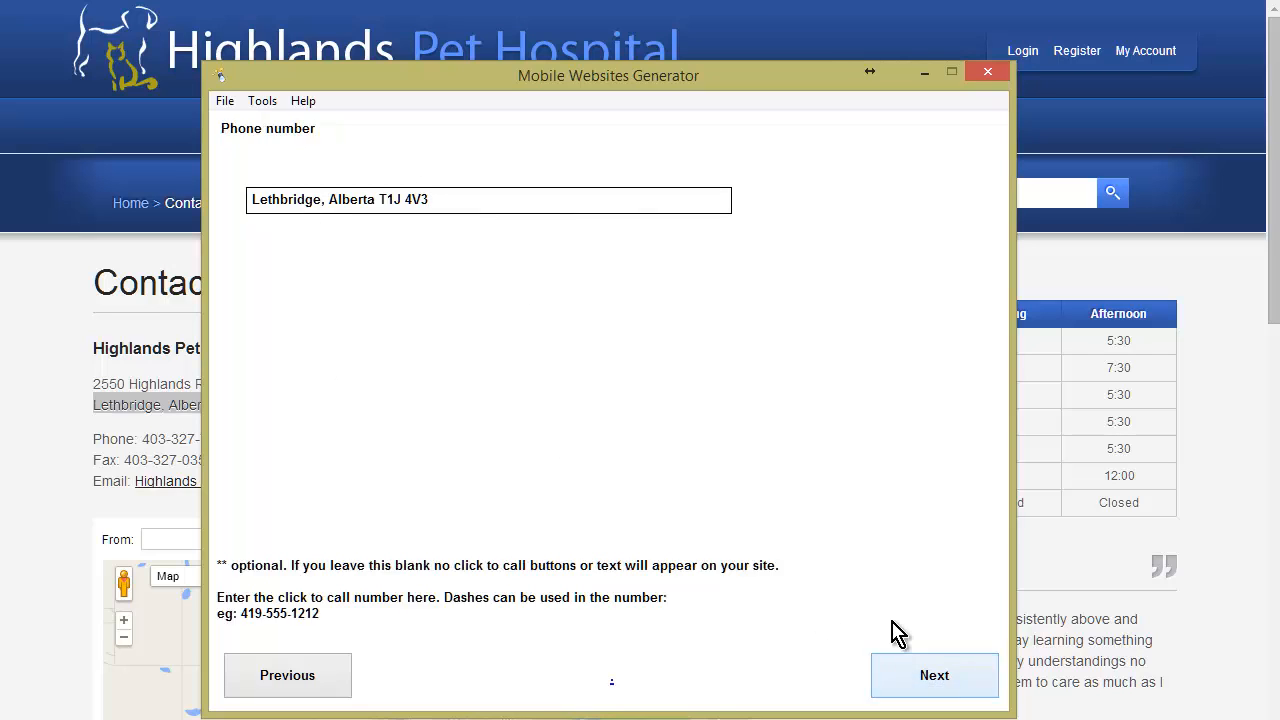
Copy the phone number from the website's Contact Us page and paste it as the click-to-call phone number.
click(10, 408)
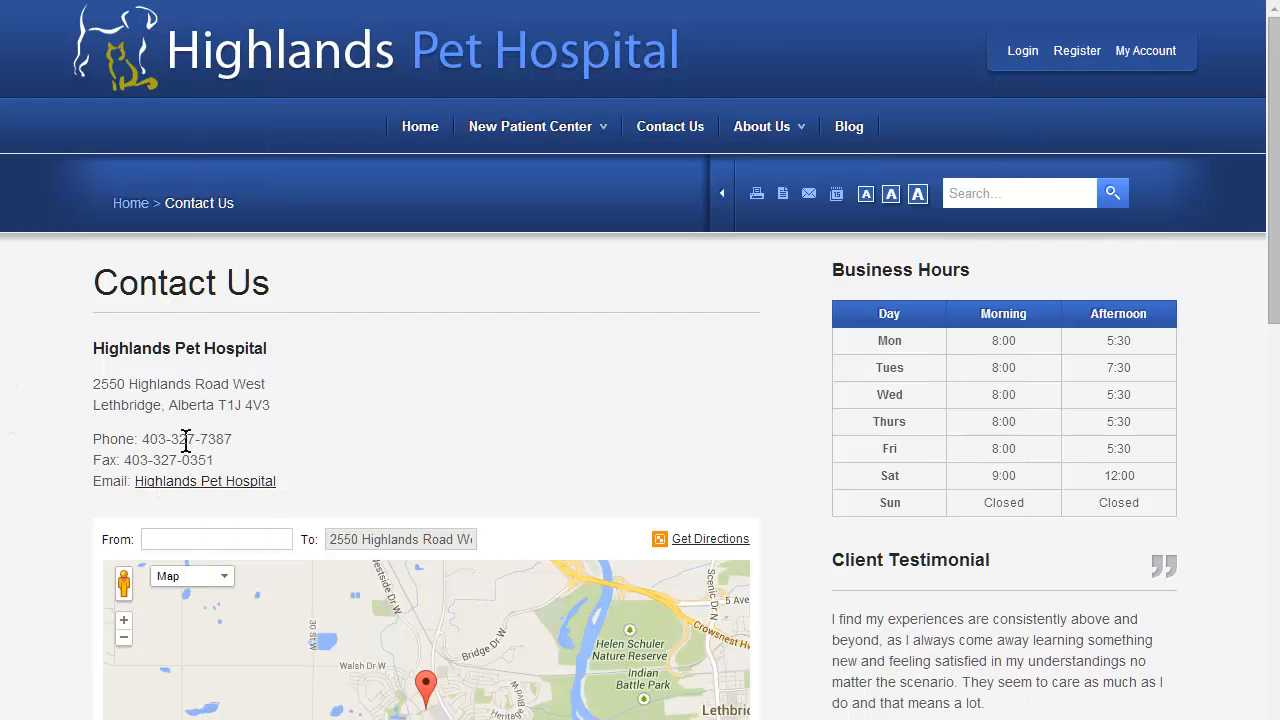
drag(142, 439, 235, 445)
right_click(226, 446)
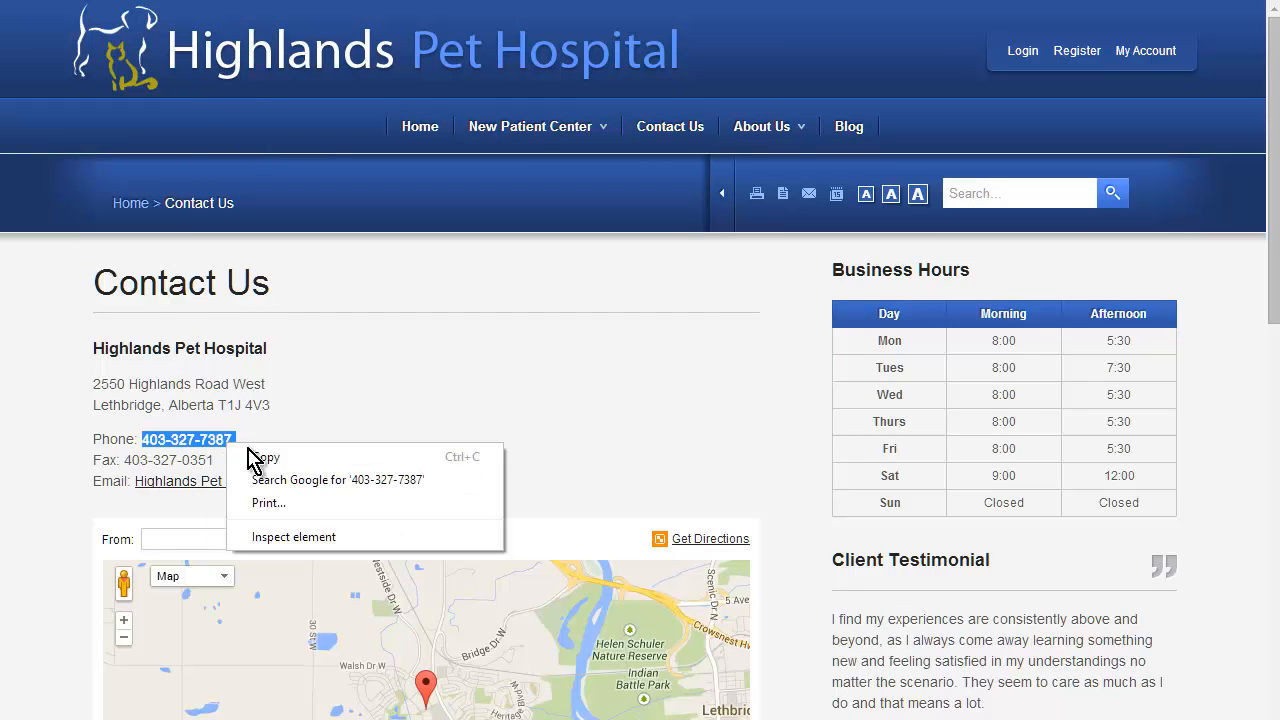
click(284, 455)
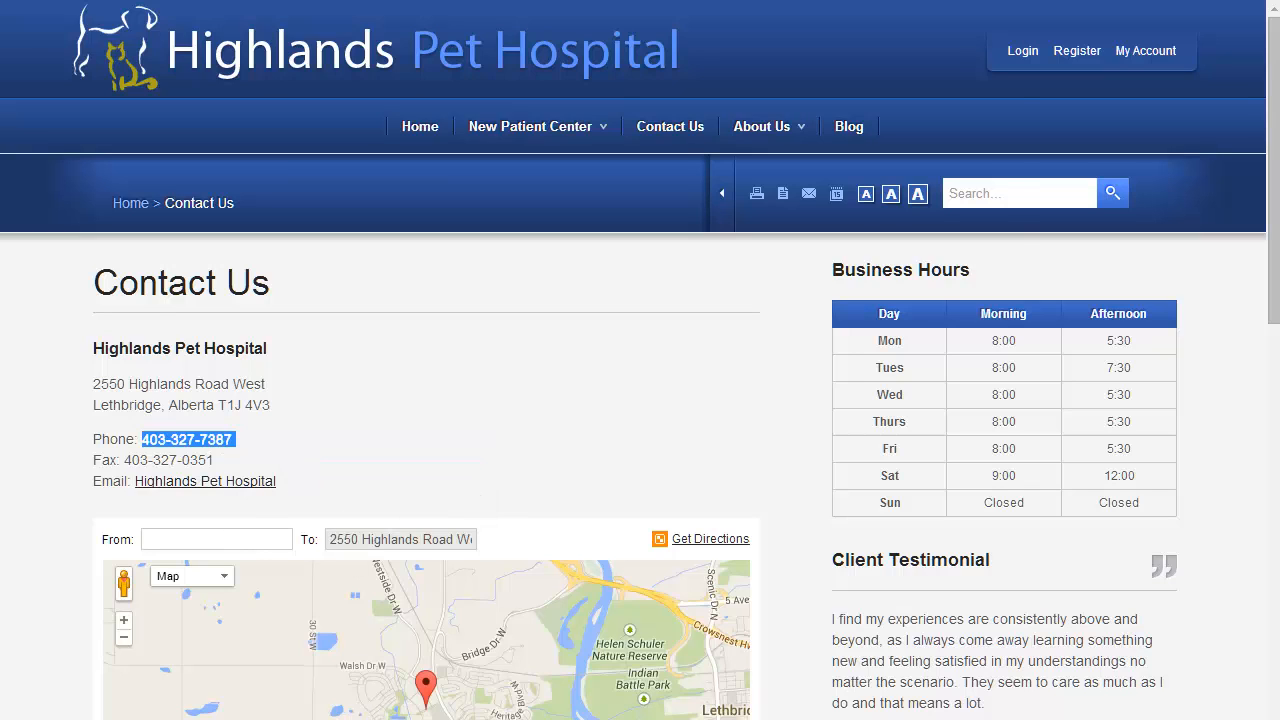
key(alt+Tab)
right_click(297, 202)
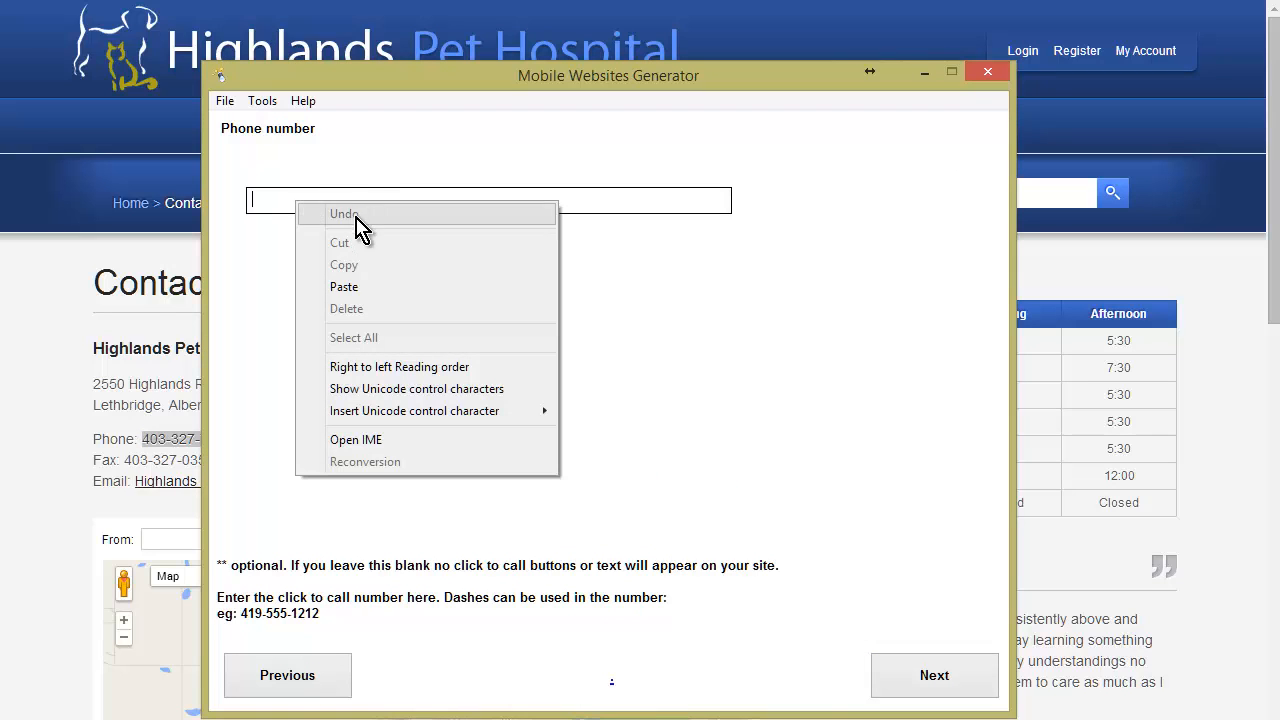
click(370, 288)
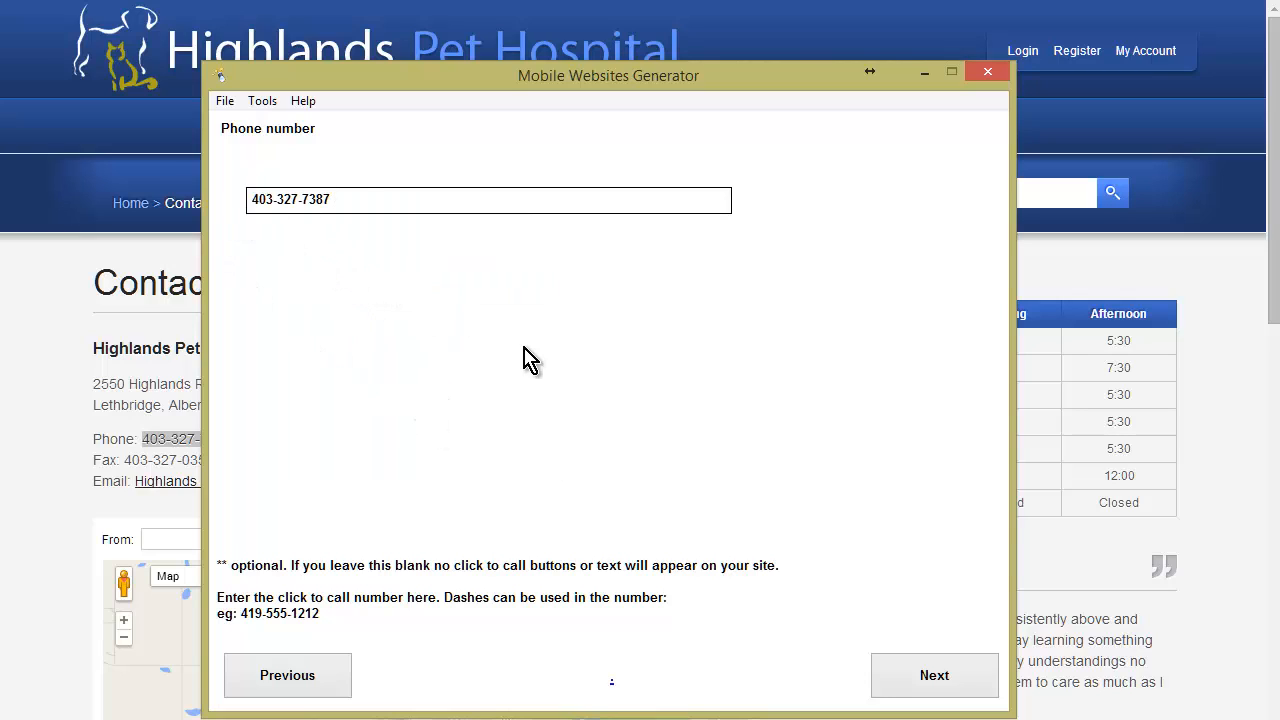
Replace the first separator in the pasted phone number with a dash.
key(Left)
key(Left)
key(Left)
key(Left)
key(Left)
key(Left)
key(Left)
key(Left)
key(BackSpace)
text(-)
Continue past the phone number, leave the text-message number blank and keep "Text Us" as the menu text.
click(945, 680)
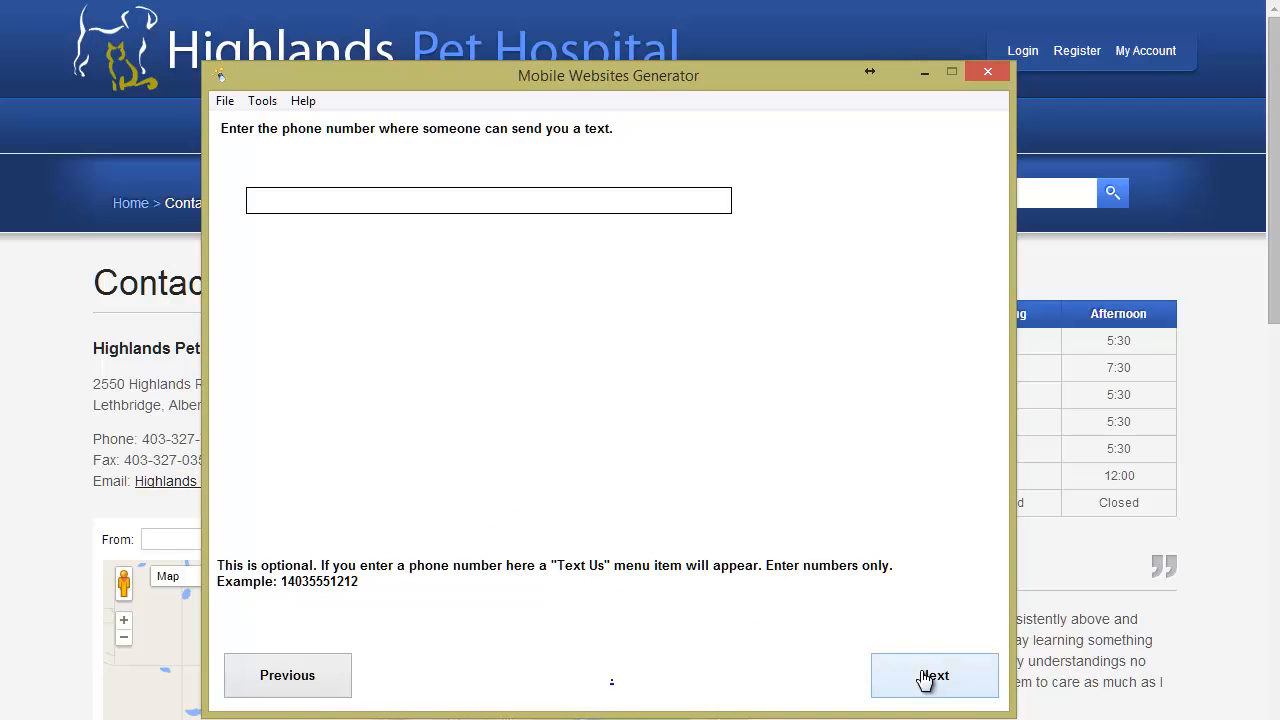
click(935, 677)
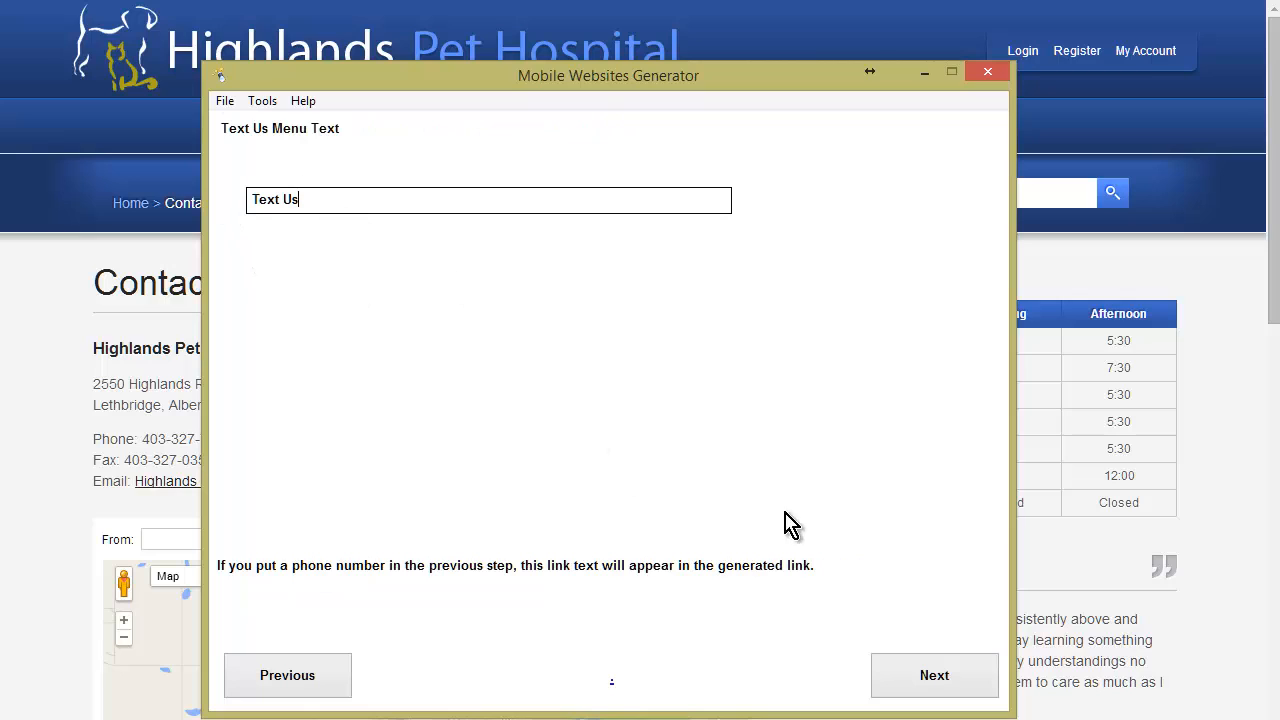
click(937, 680)
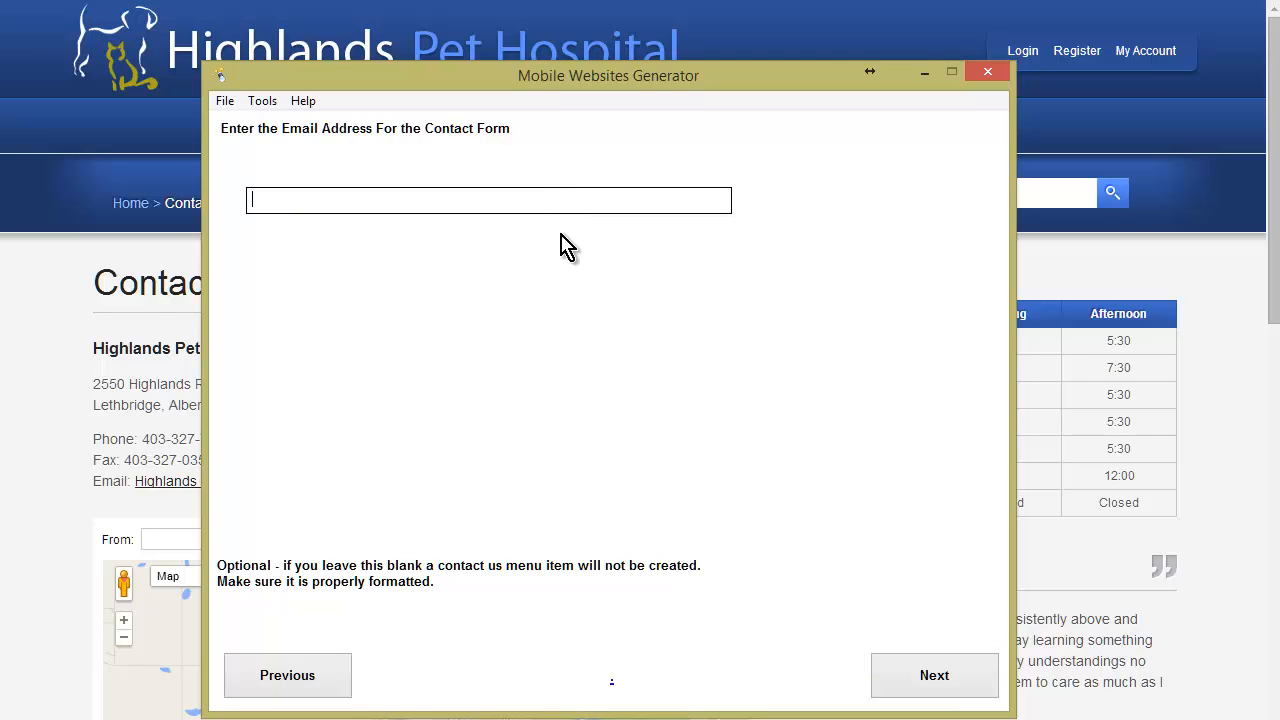
Open the e-mail link on the website's Contact Us page, examine the Email Us form and close it.
click(50, 395)
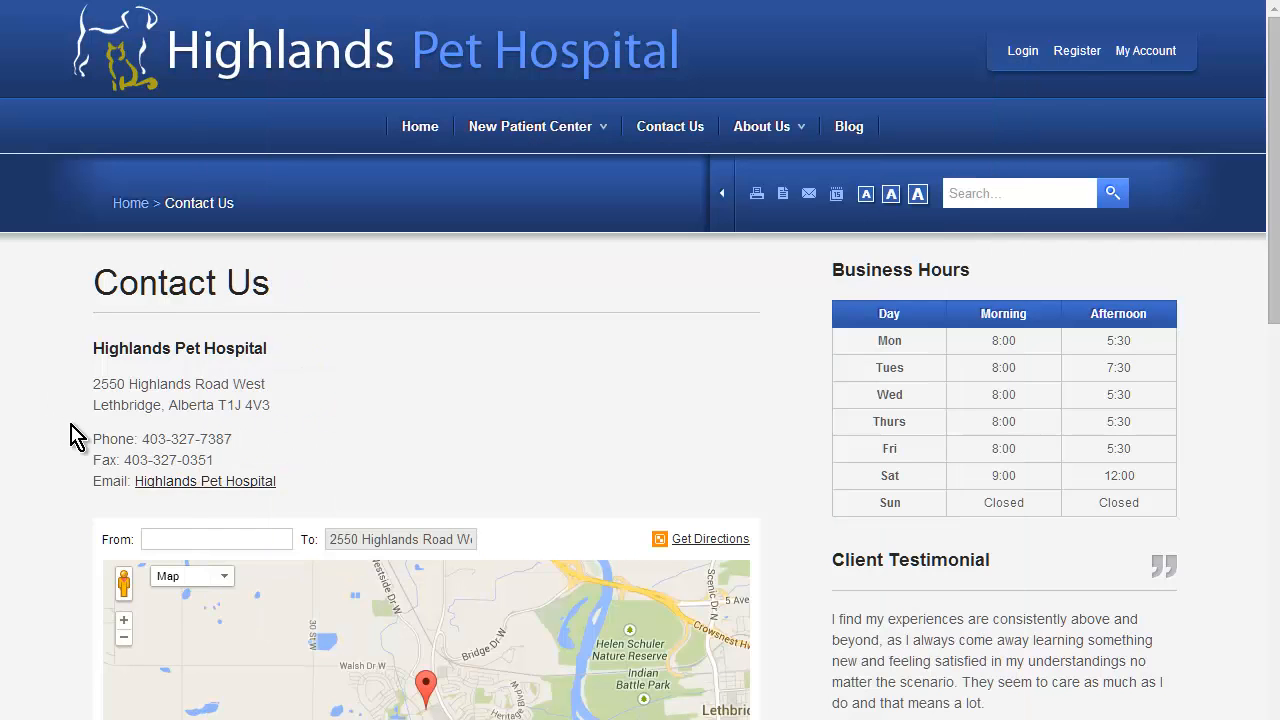
click(172, 481)
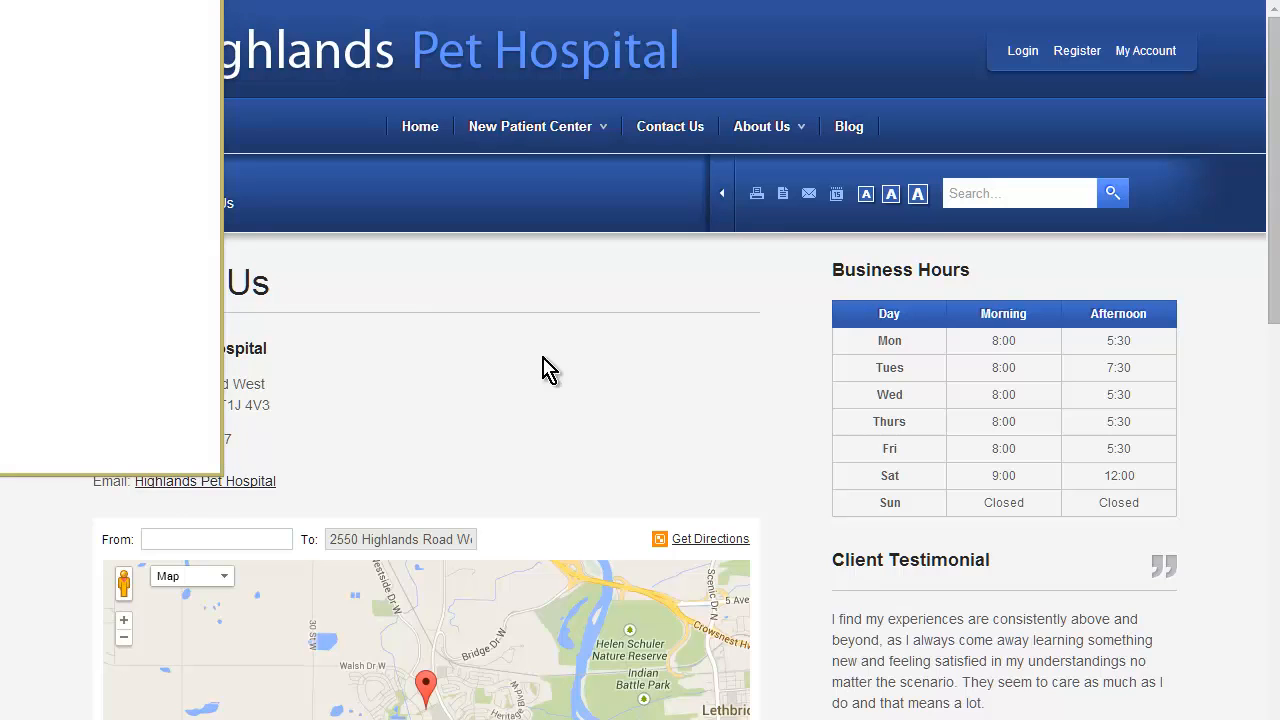
drag(10, 0, 380, 62)
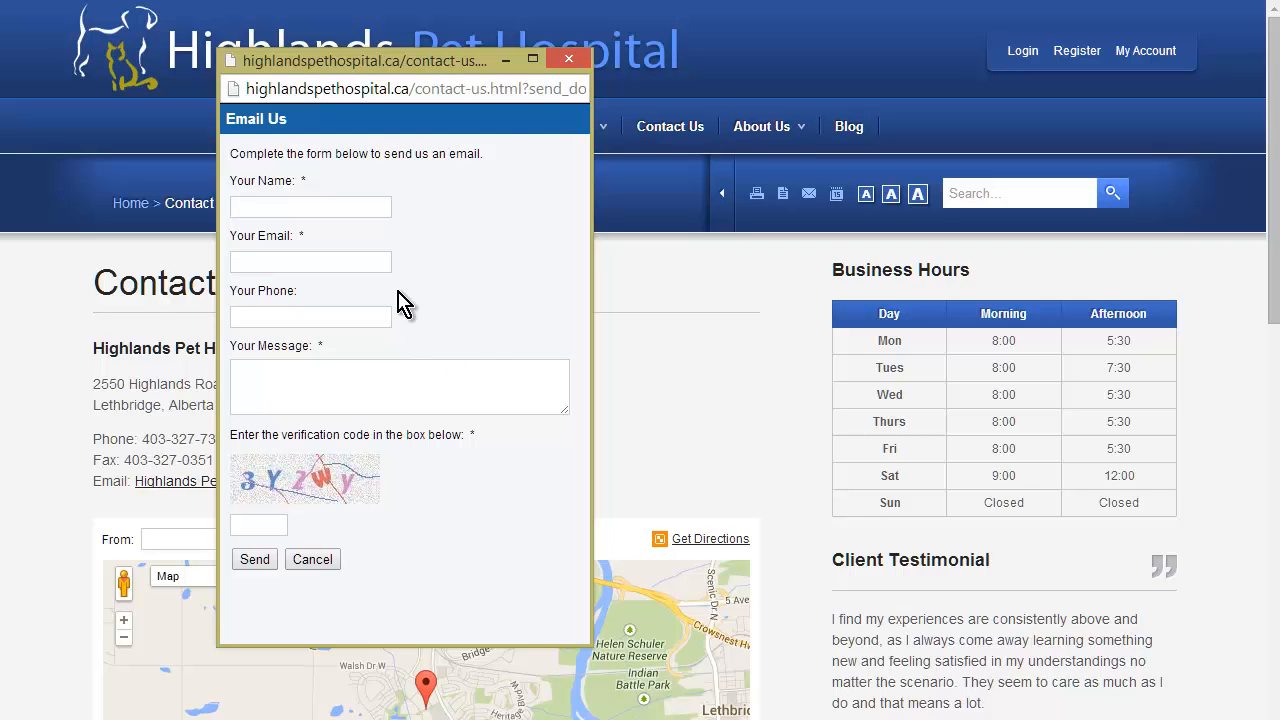
click(570, 61)
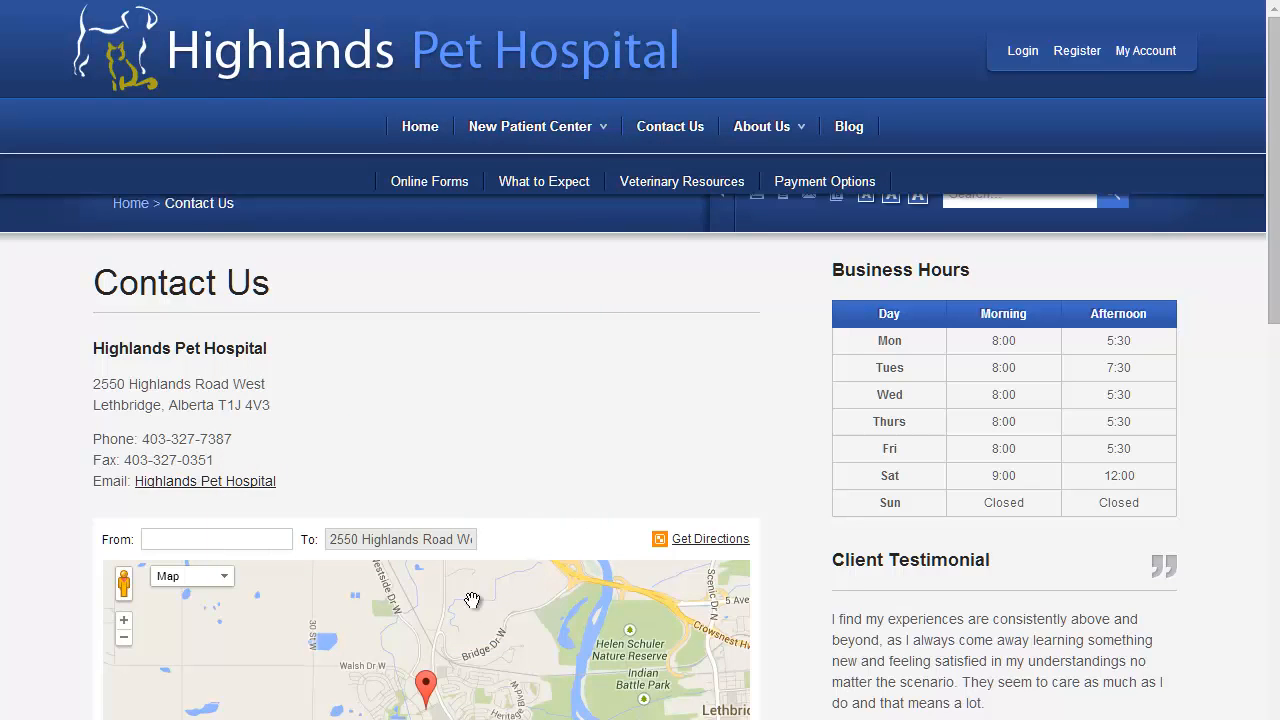
Switch back to Mobile Websites Generator, enter the e-mail address for the contact form and continue.
click(363, 718)
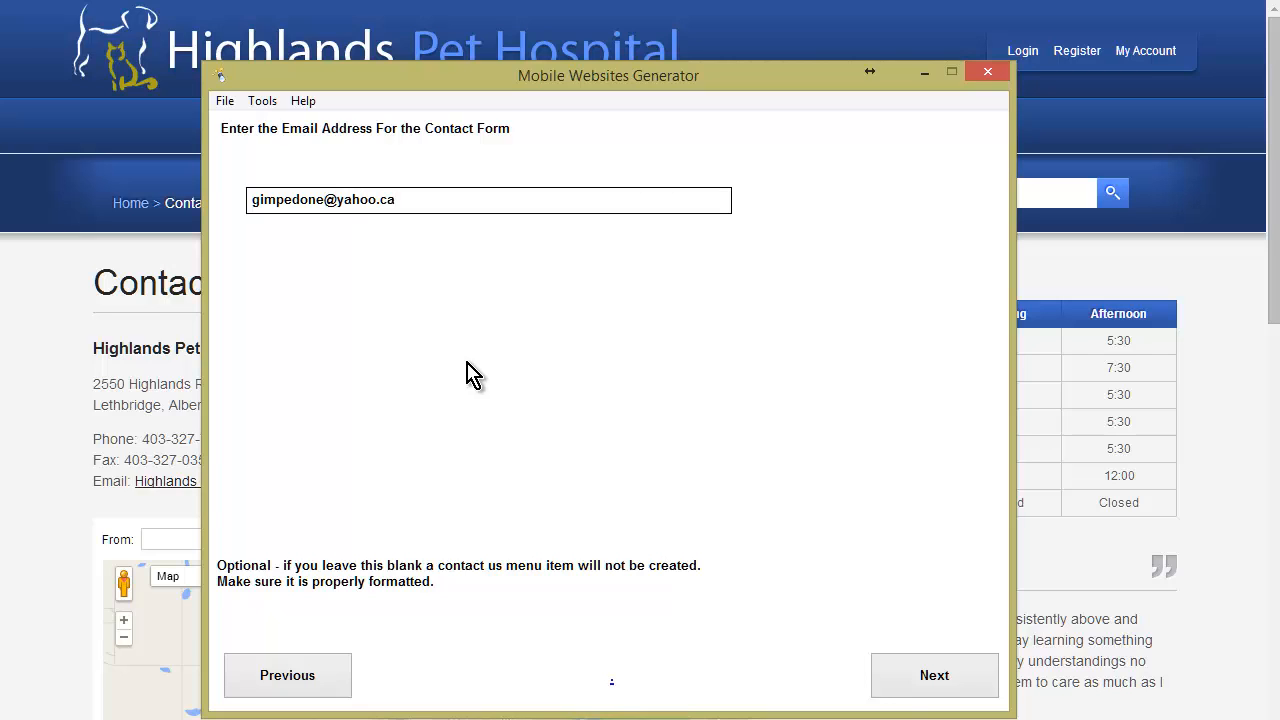
click(910, 686)
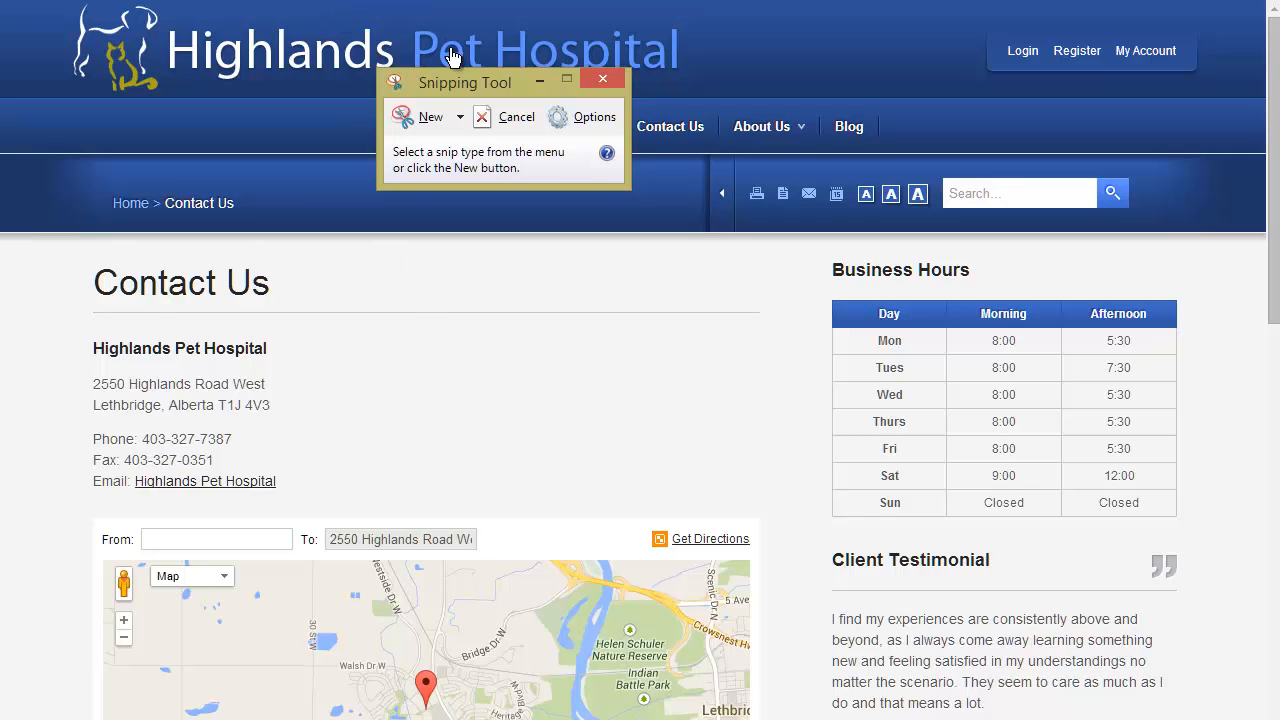
Capture the Highlands Pet Hospital logo from the website header with Snipping Tool.
drag(475, 100, 534, 251)
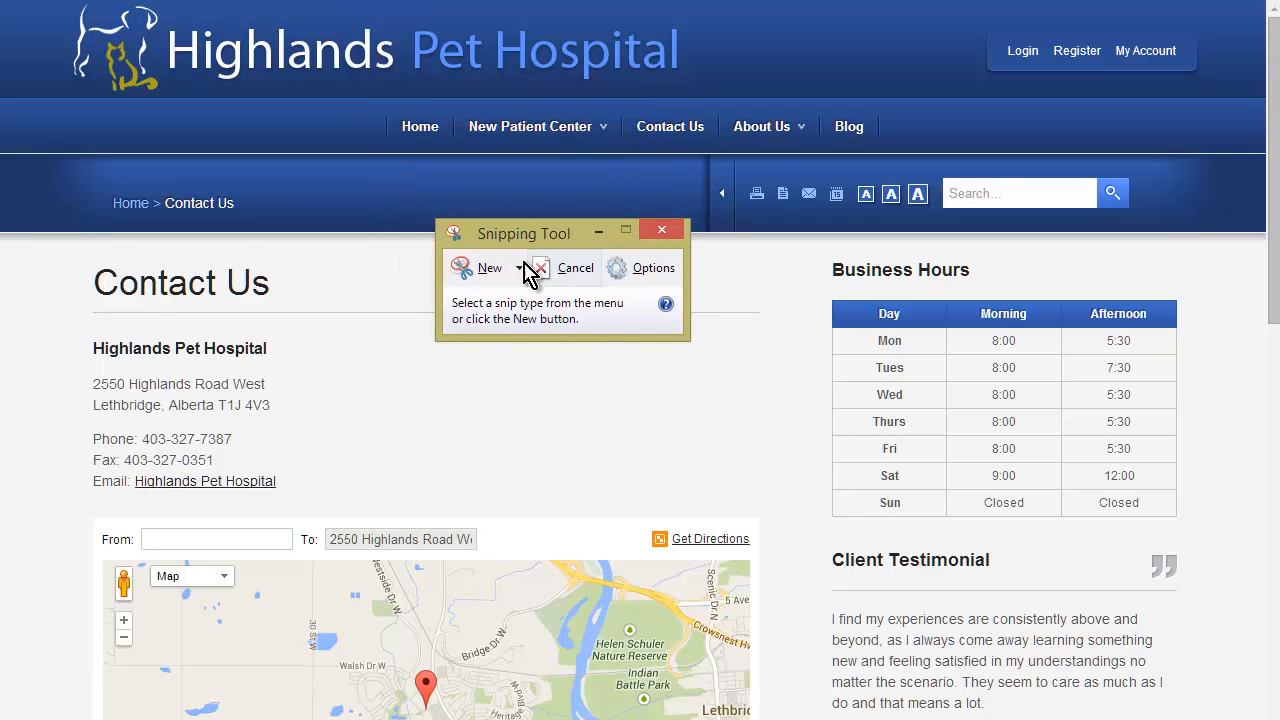
click(492, 280)
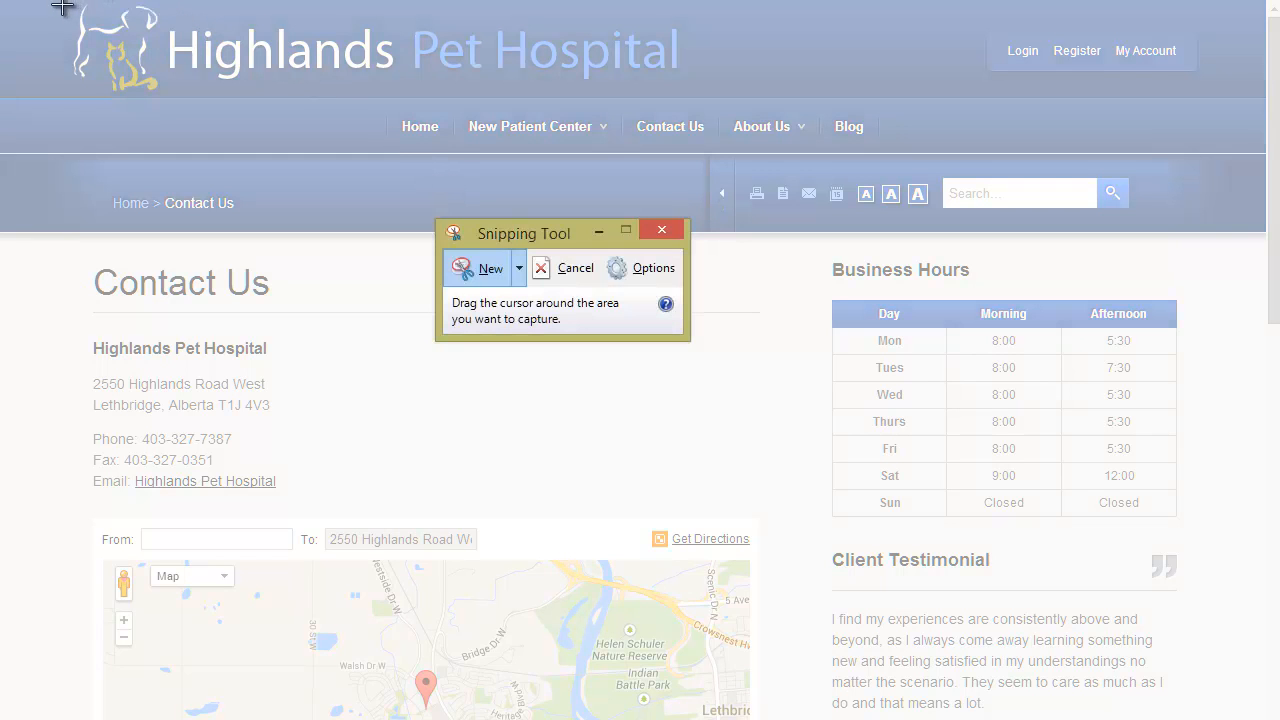
drag(62, 7, 694, 100)
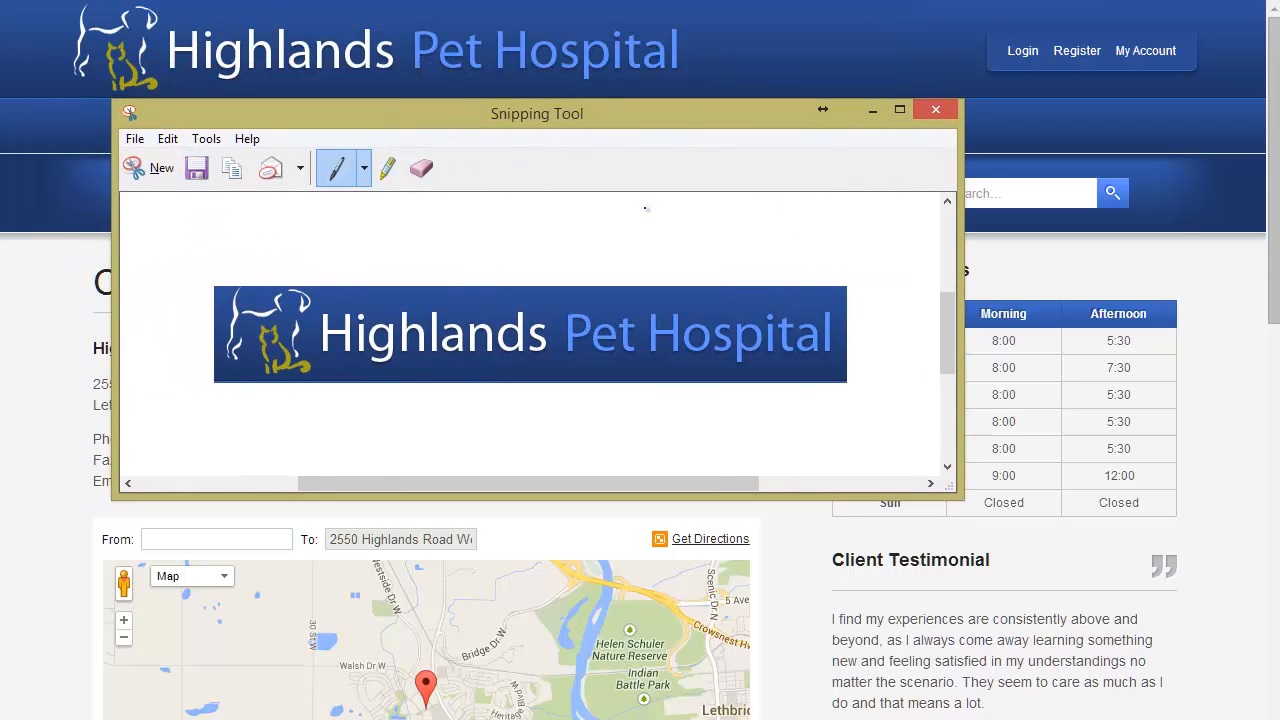
Save the logo snip as a PNG file named logo in the highlandspethospitalmobile folder.
click(194, 178)
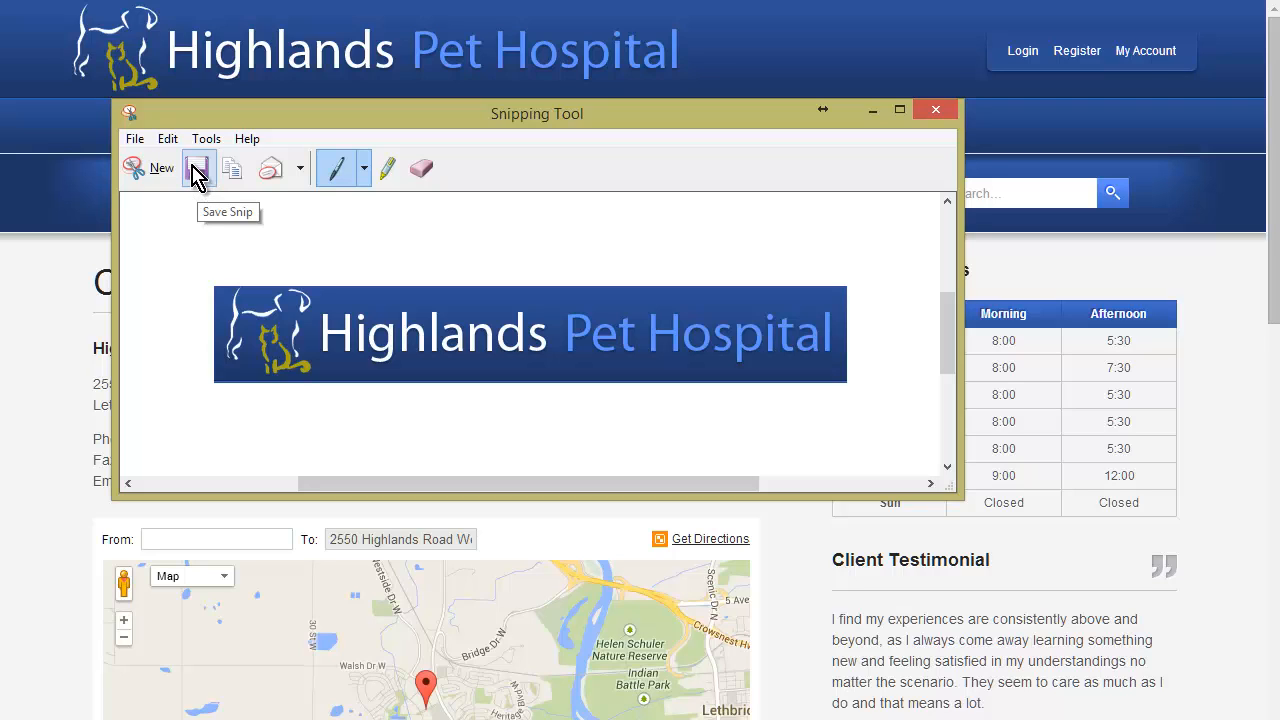
click(196, 176)
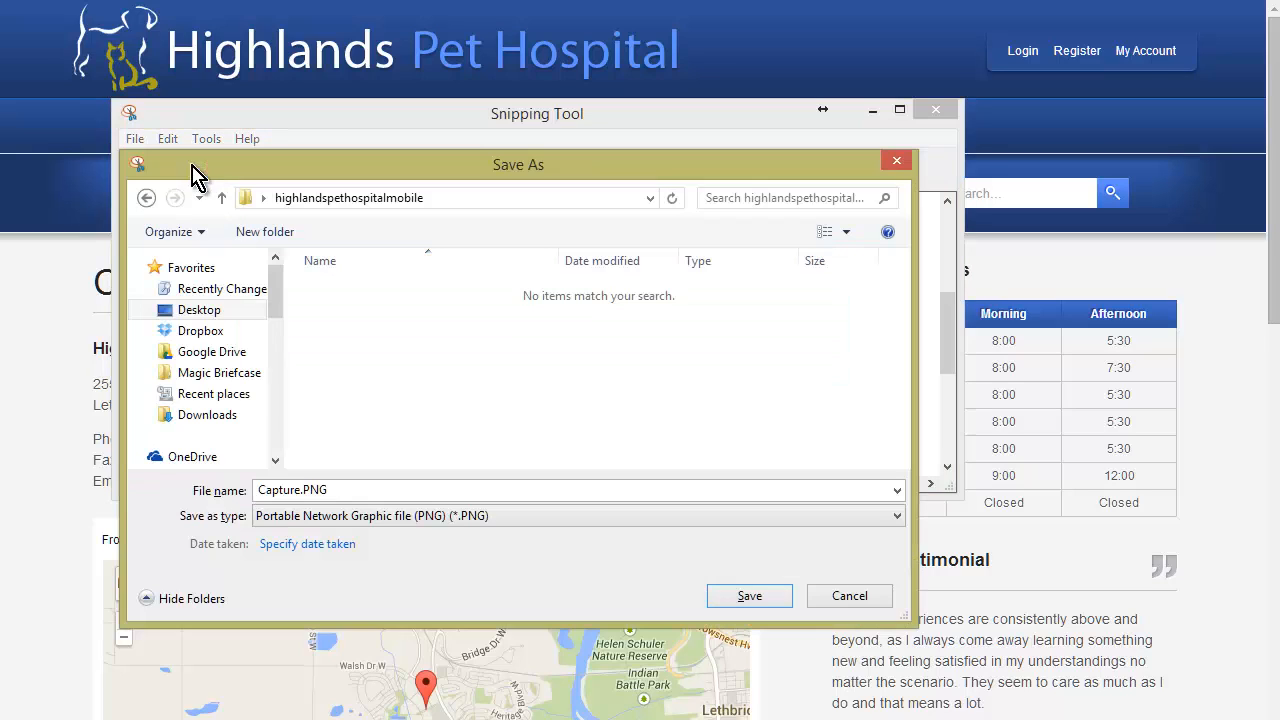
double_click(334, 490)
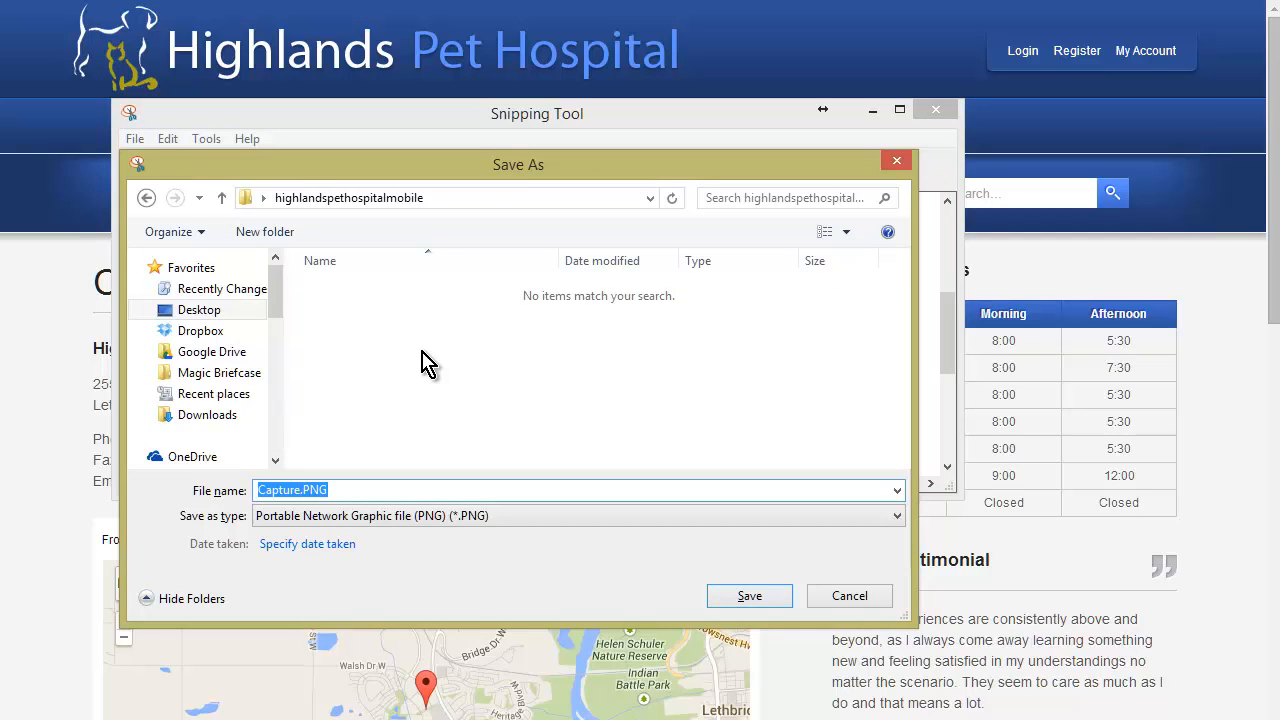
text(logo)
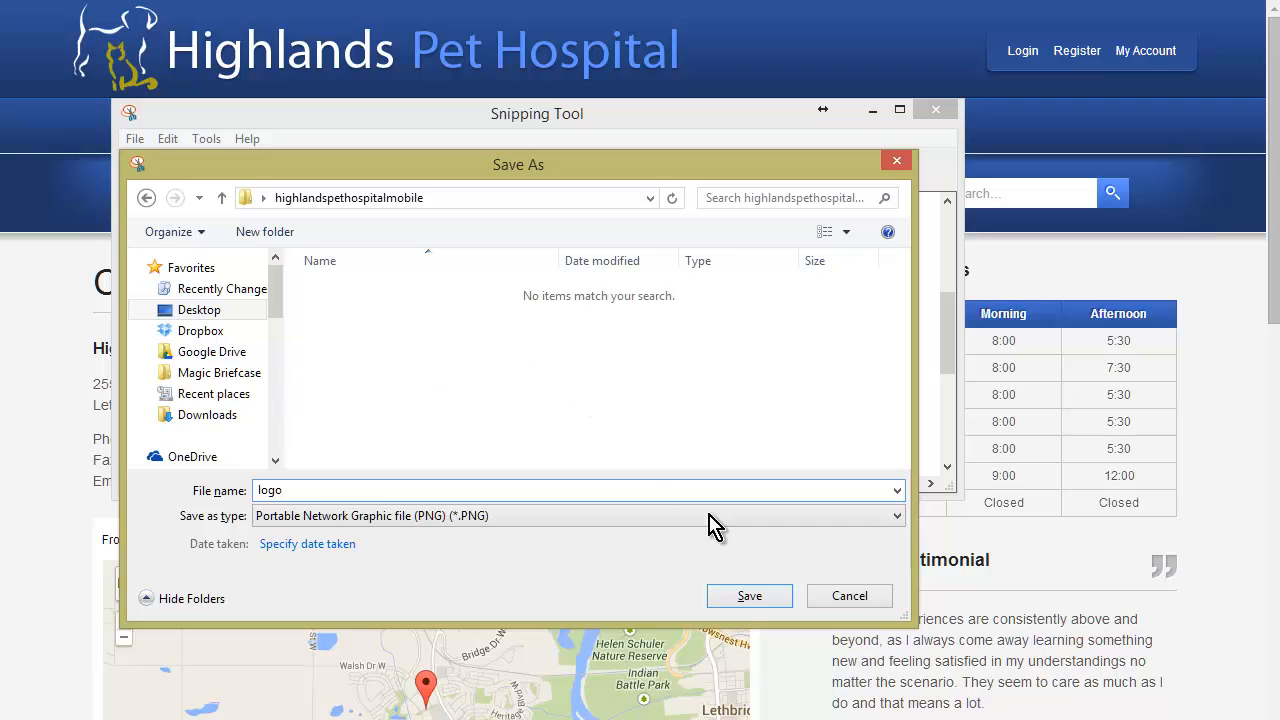
click(737, 598)
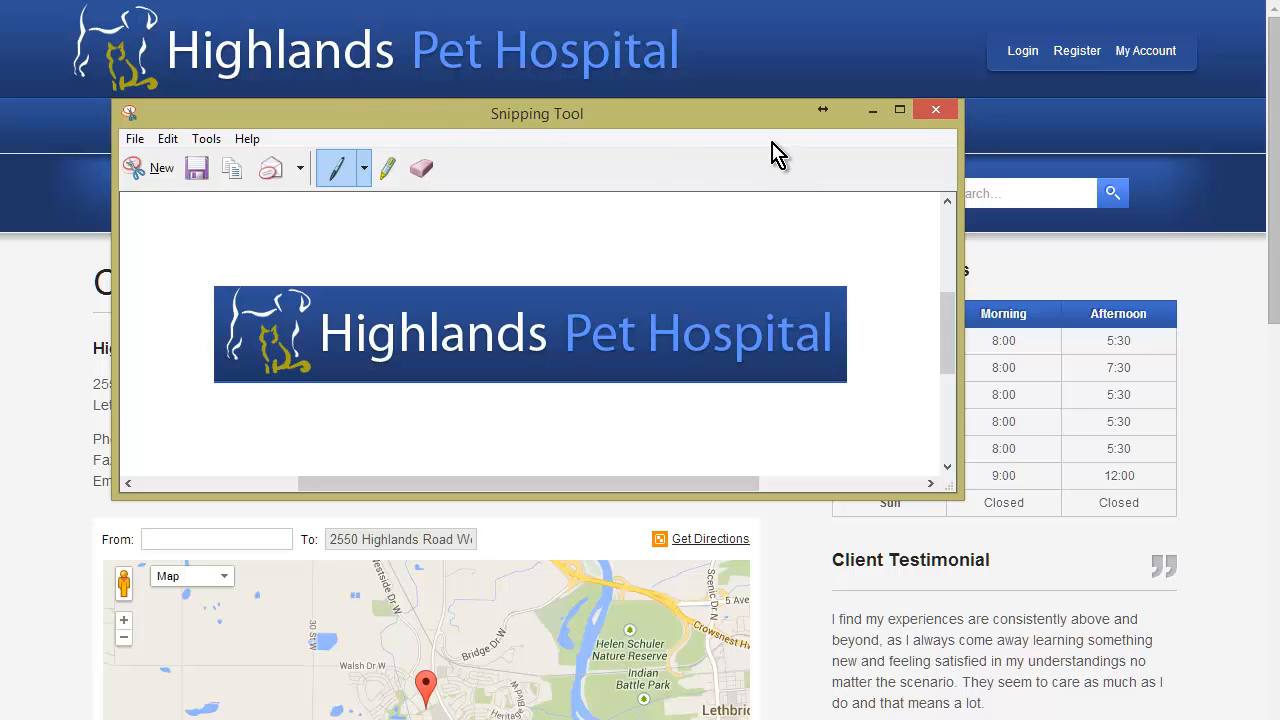
Minimize Snipping Tool, switch to Mobile Websites Generator, select logo.PNG from the highlandspethospitalmobile folder as the site logo and continue.
click(872, 112)
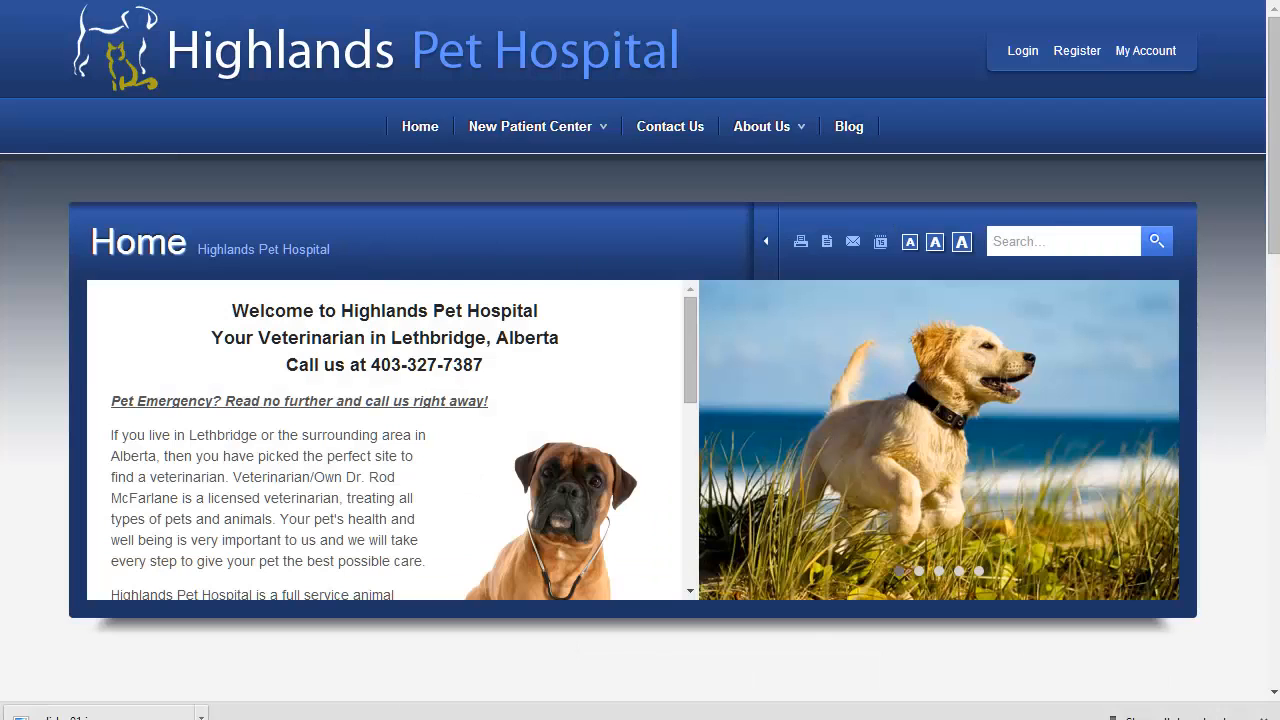
key(alt+Tab)
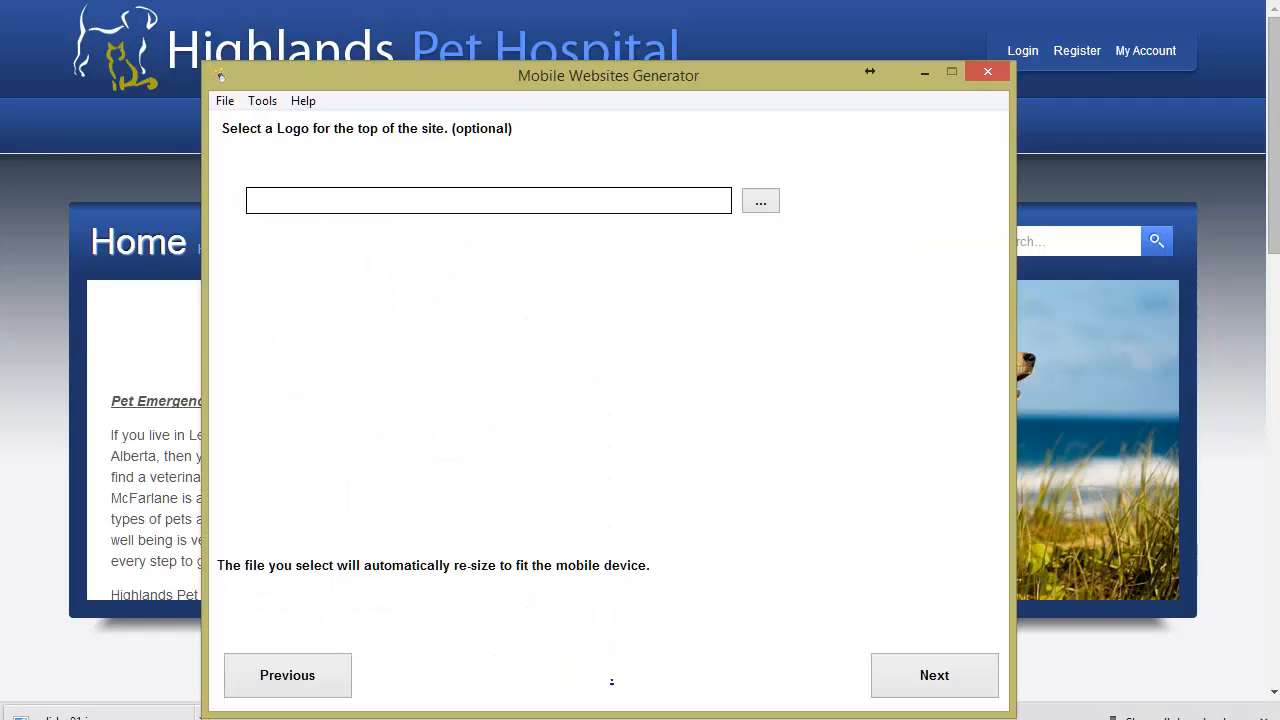
click(764, 206)
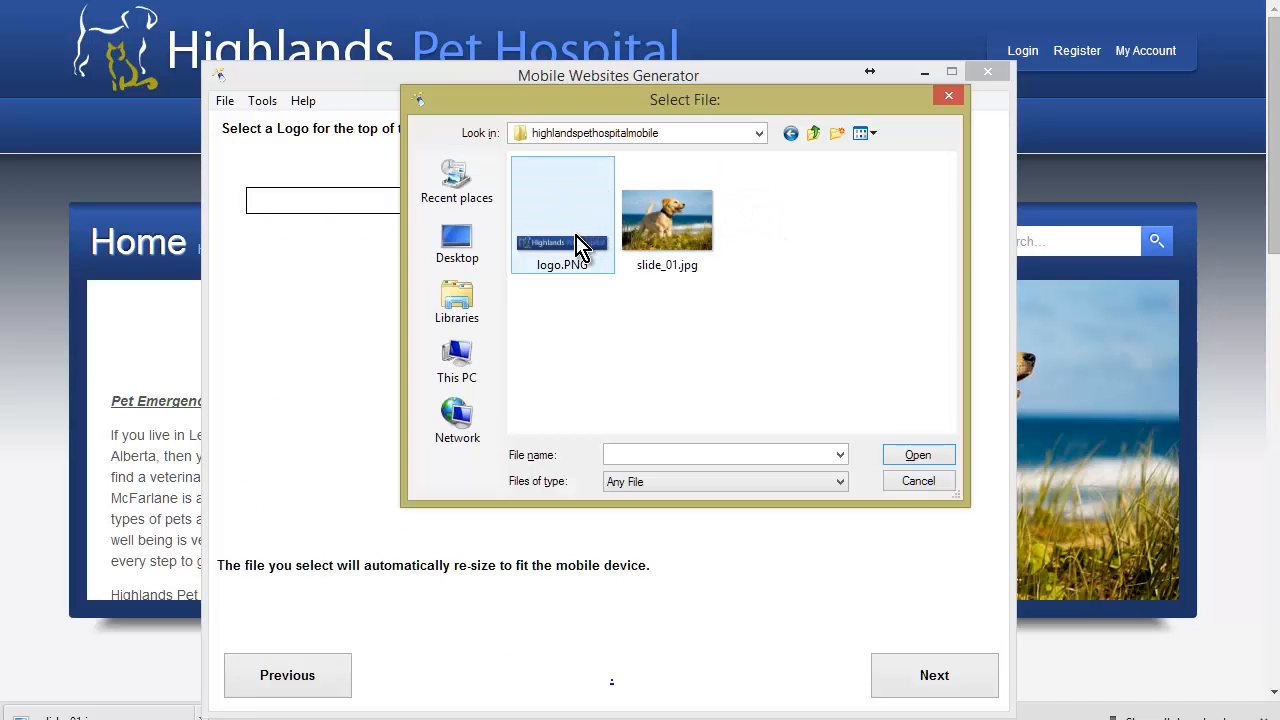
click(578, 247)
click(905, 455)
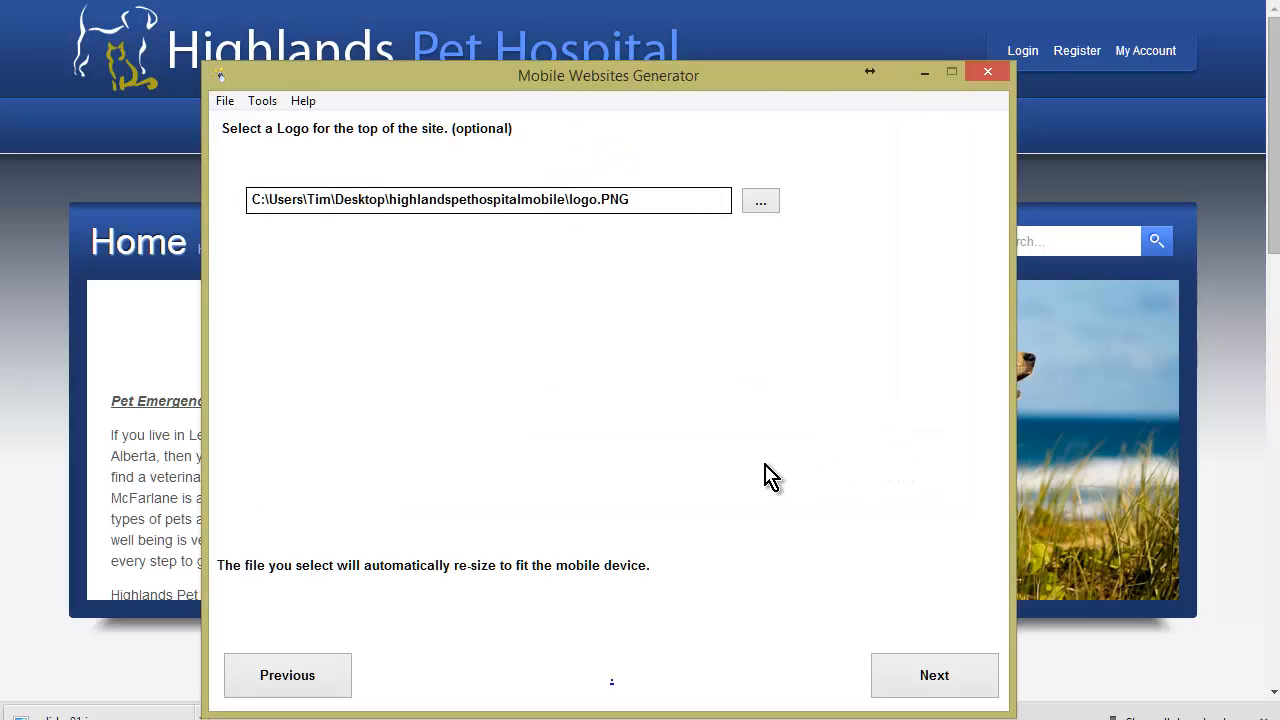
click(944, 677)
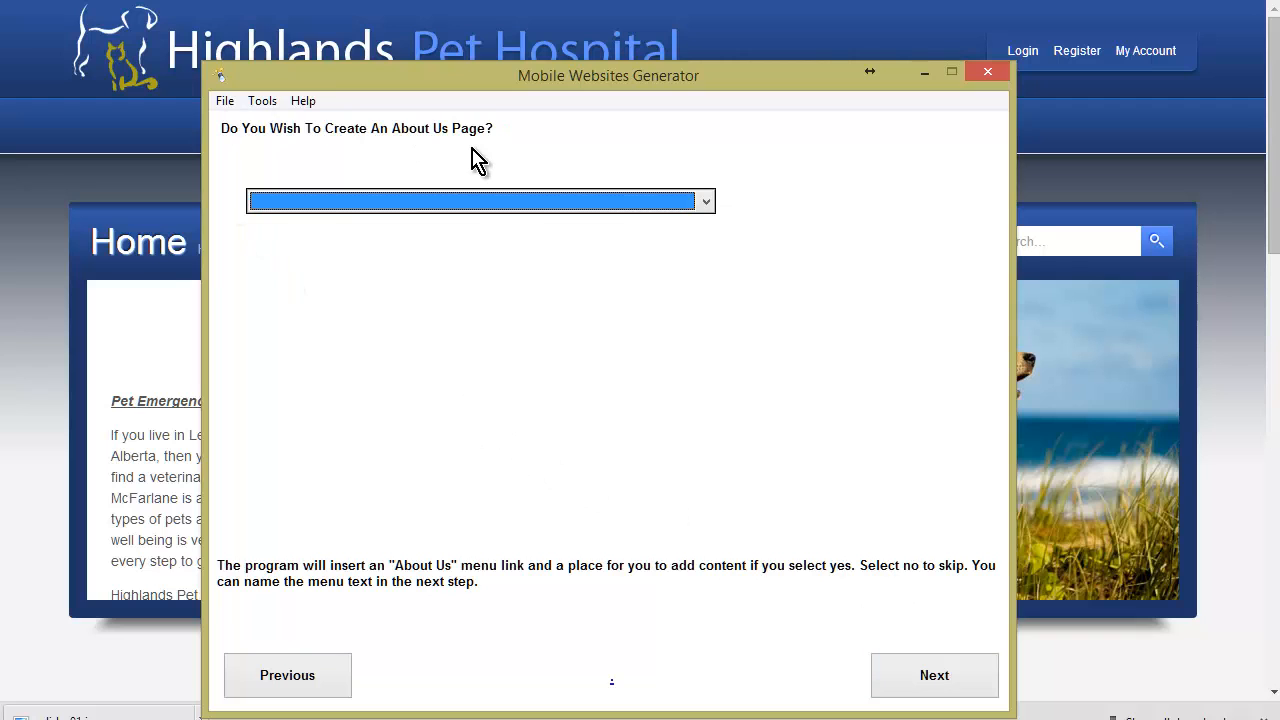
Look over the Highlands Pet Hospital home page, return to Mobile Websites Generator, choose yes for creating an About Us page and continue.
click(51, 230)
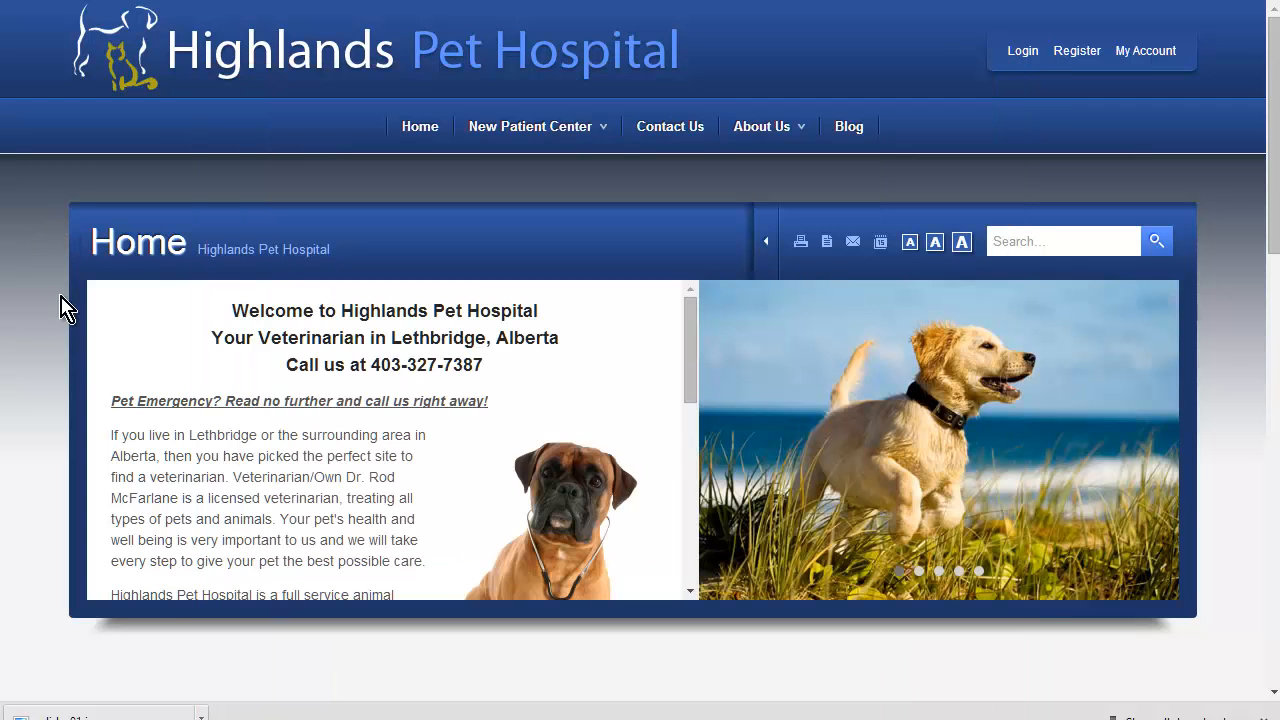
scroll(478, 375, down, 2)
scroll(465, 400, up, 2)
scroll(395, 413, down, 2)
scroll(395, 413, up, 2)
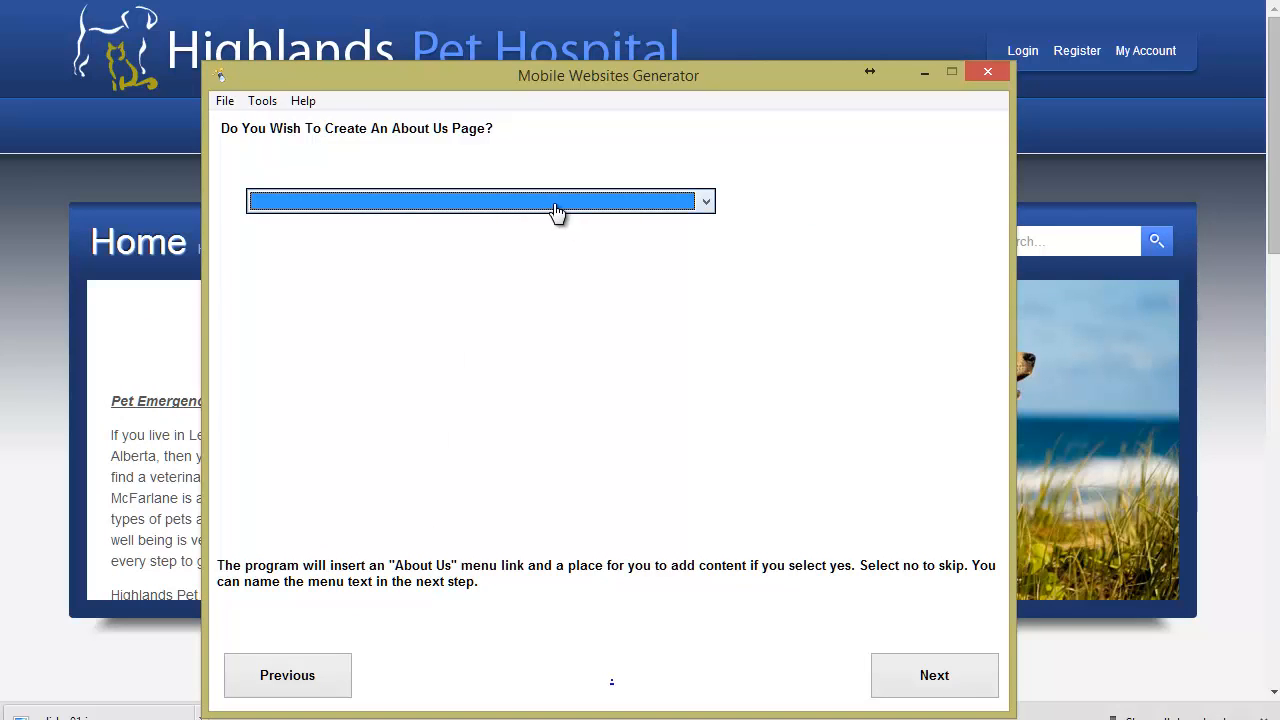
click(555, 205)
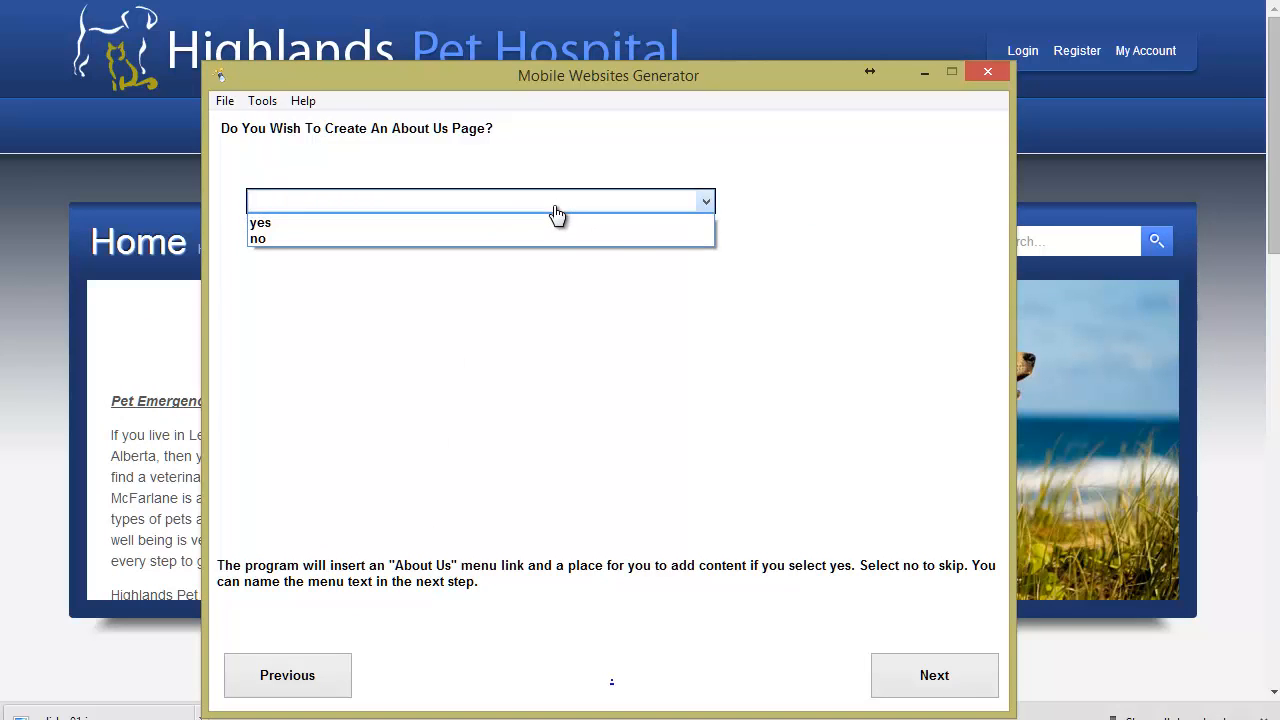
click(557, 222)
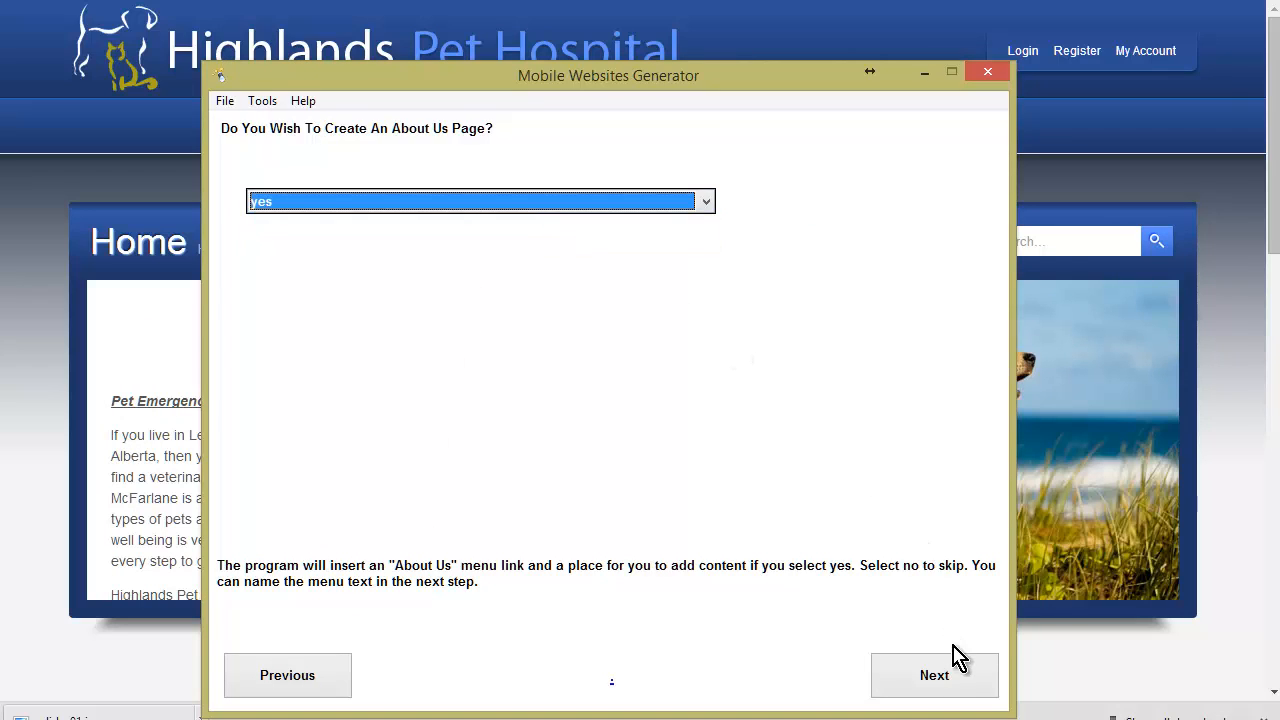
click(955, 672)
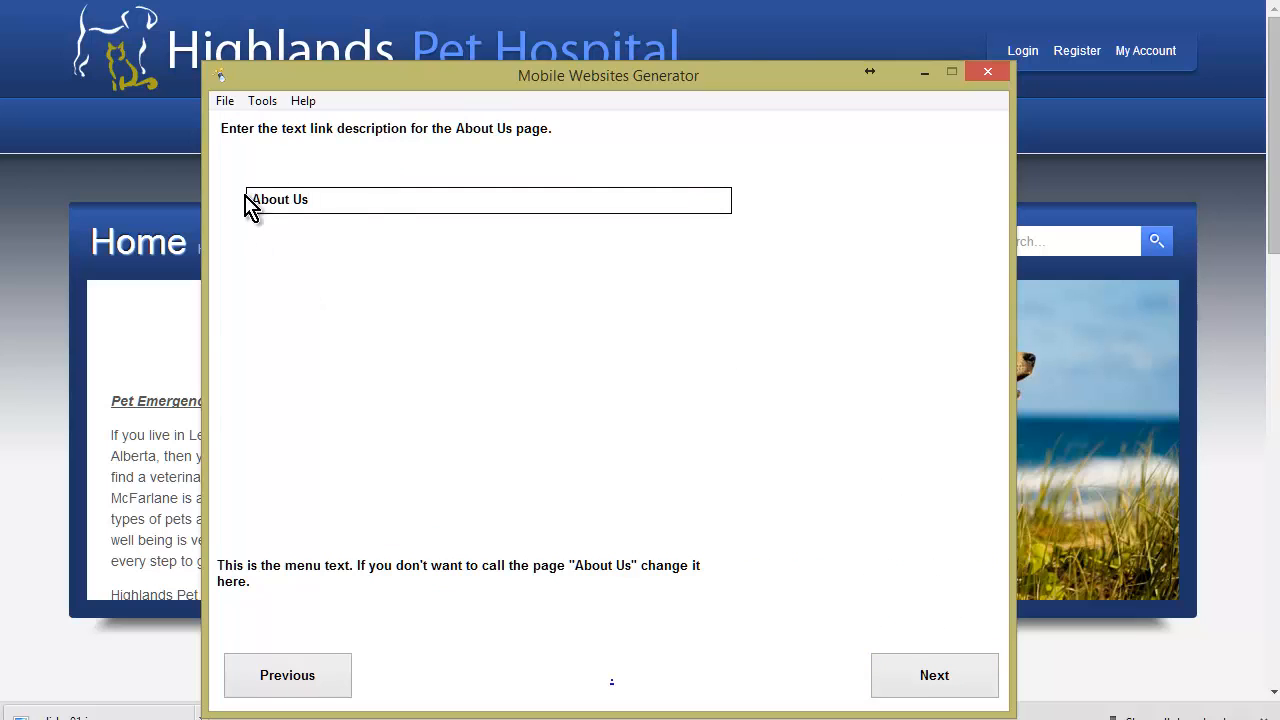
Replace the About Us page's text link description with Home and continue to the page content.
click(380, 208)
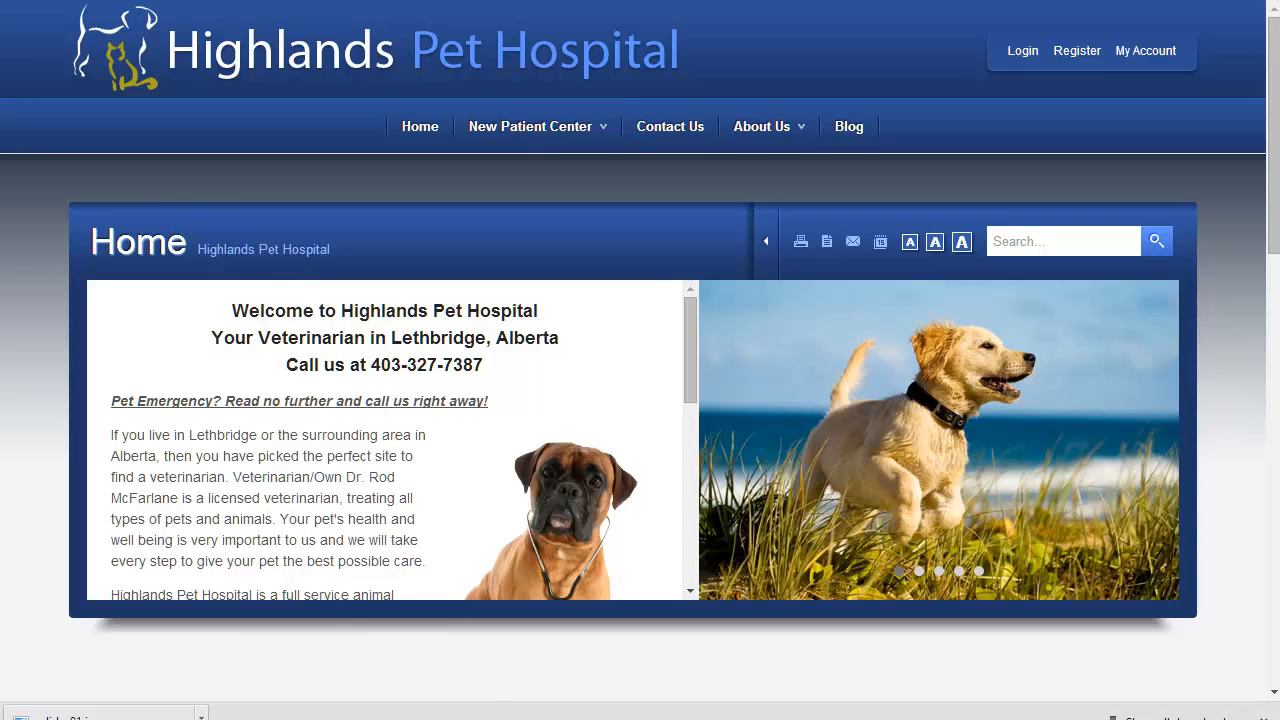
click(310, 719)
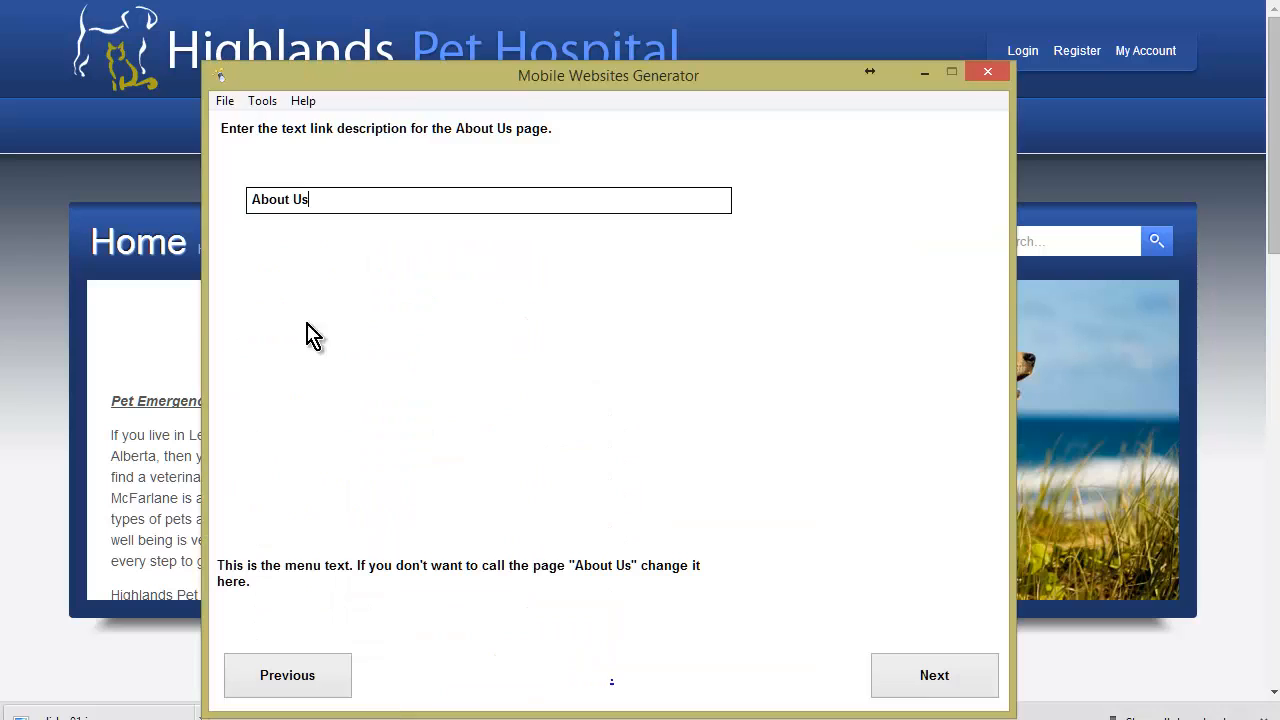
click(332, 200)
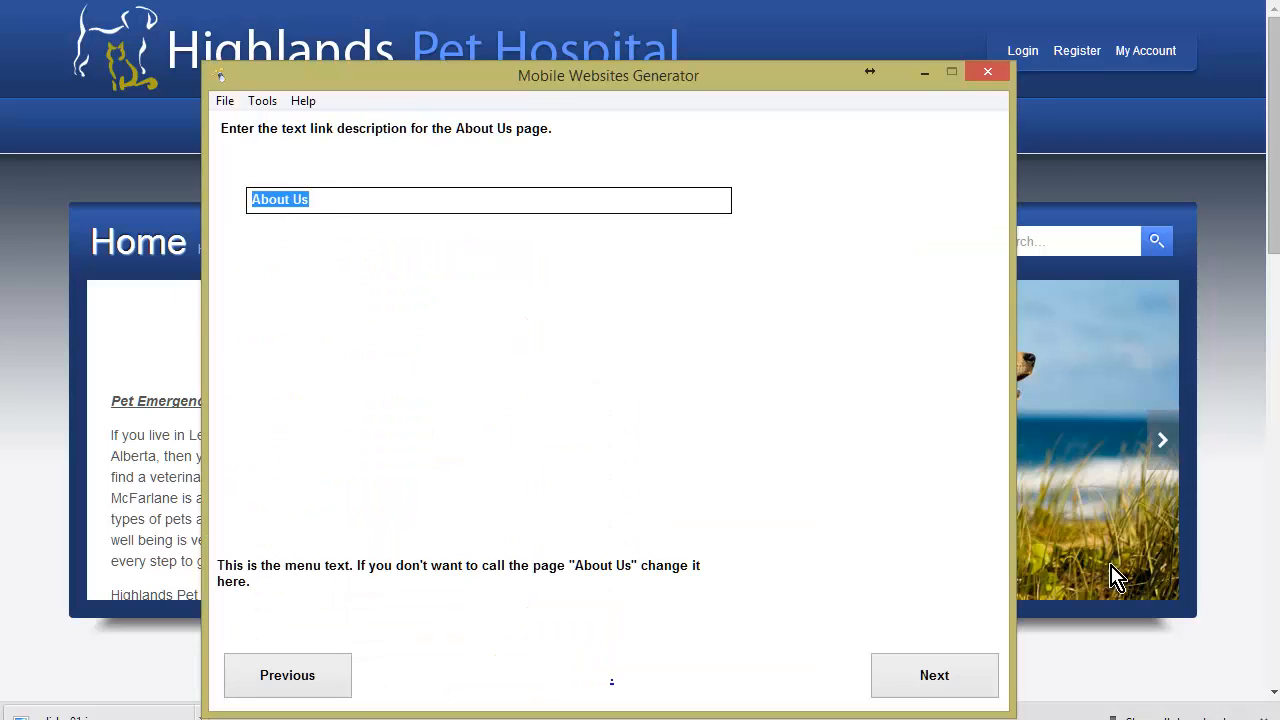
text(Home)
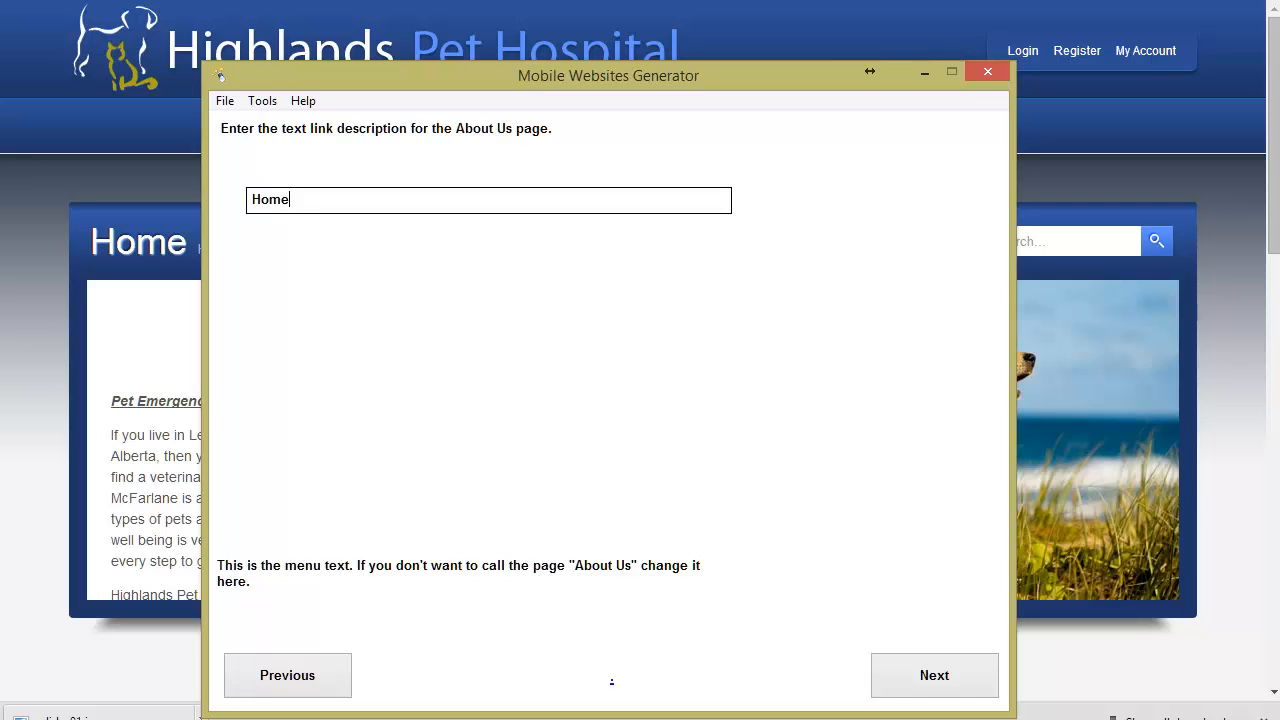
click(934, 676)
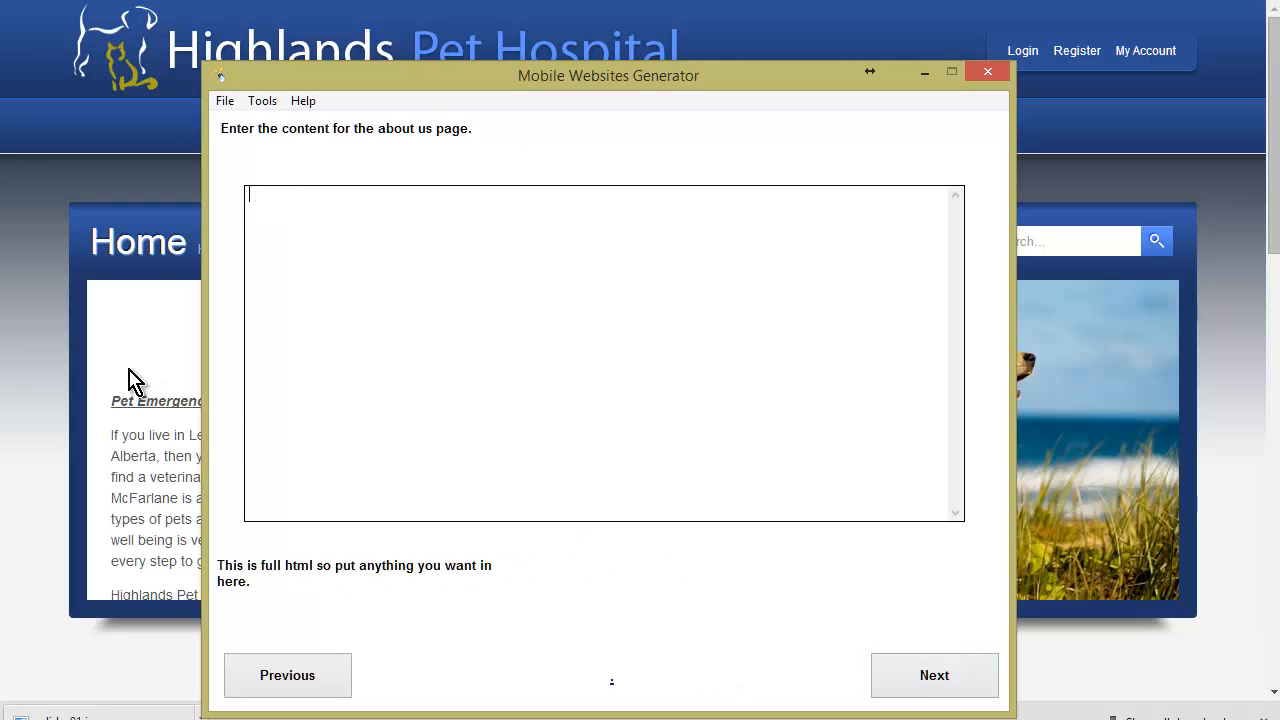
Review the welcome content on the website's home page and open editor.html from the html editor folder.
click(122, 338)
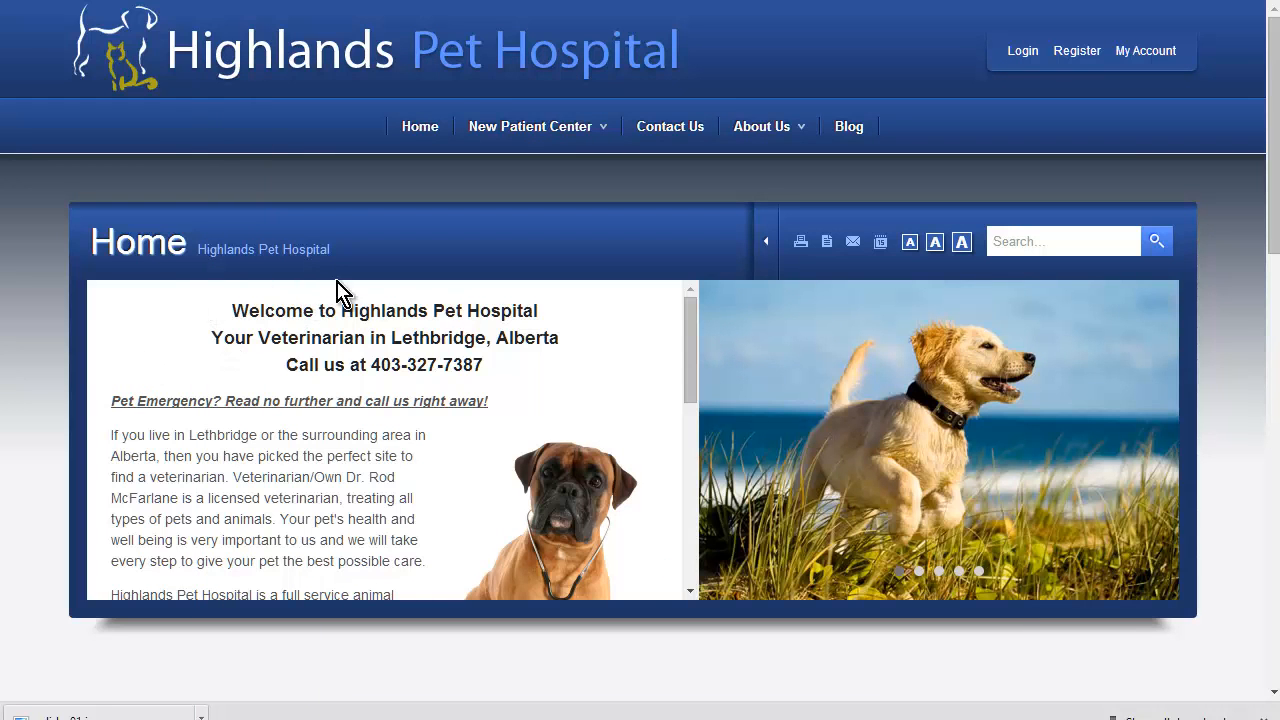
scroll(390, 401, down, 10)
scroll(394, 410, down, 3)
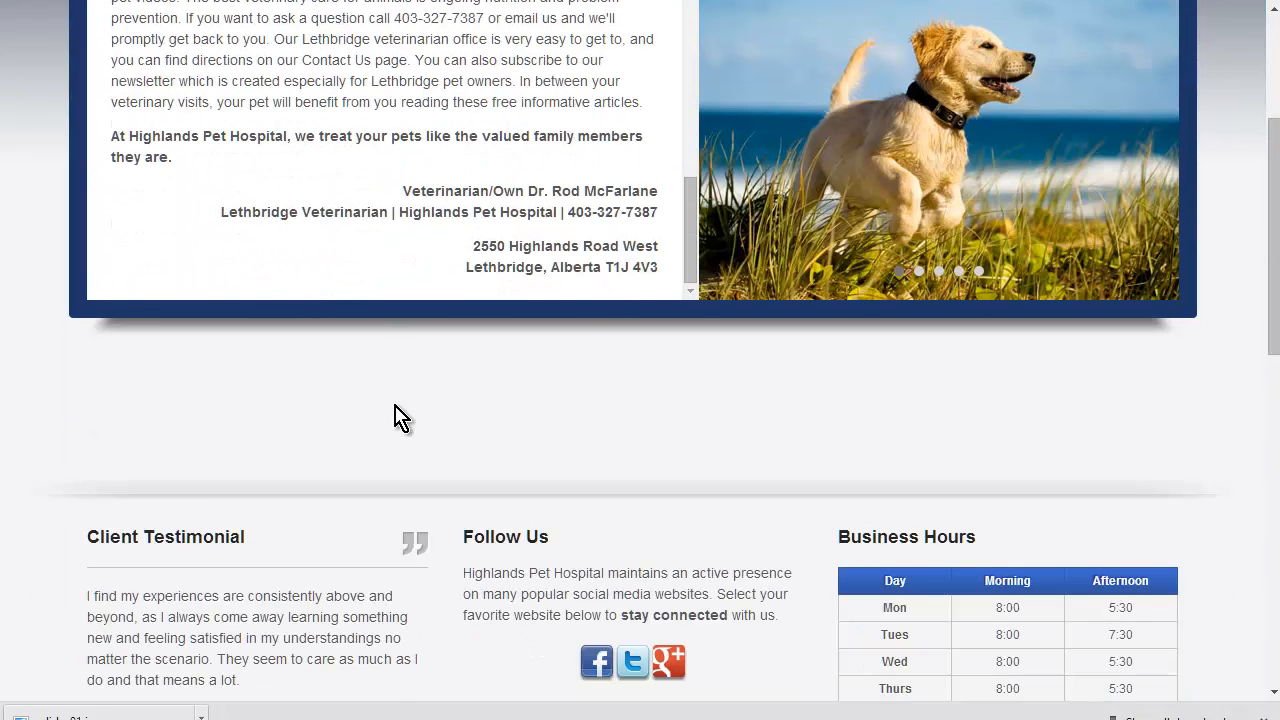
scroll(417, 249, up, 15)
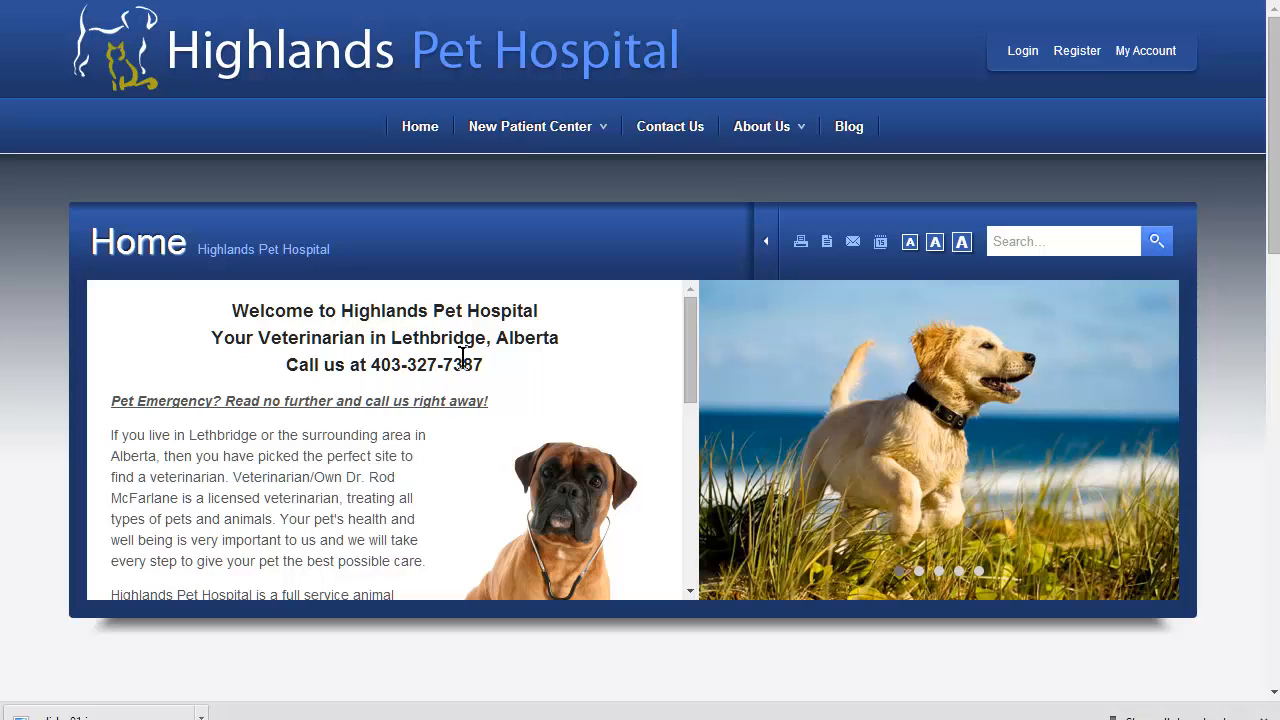
click(110, 714)
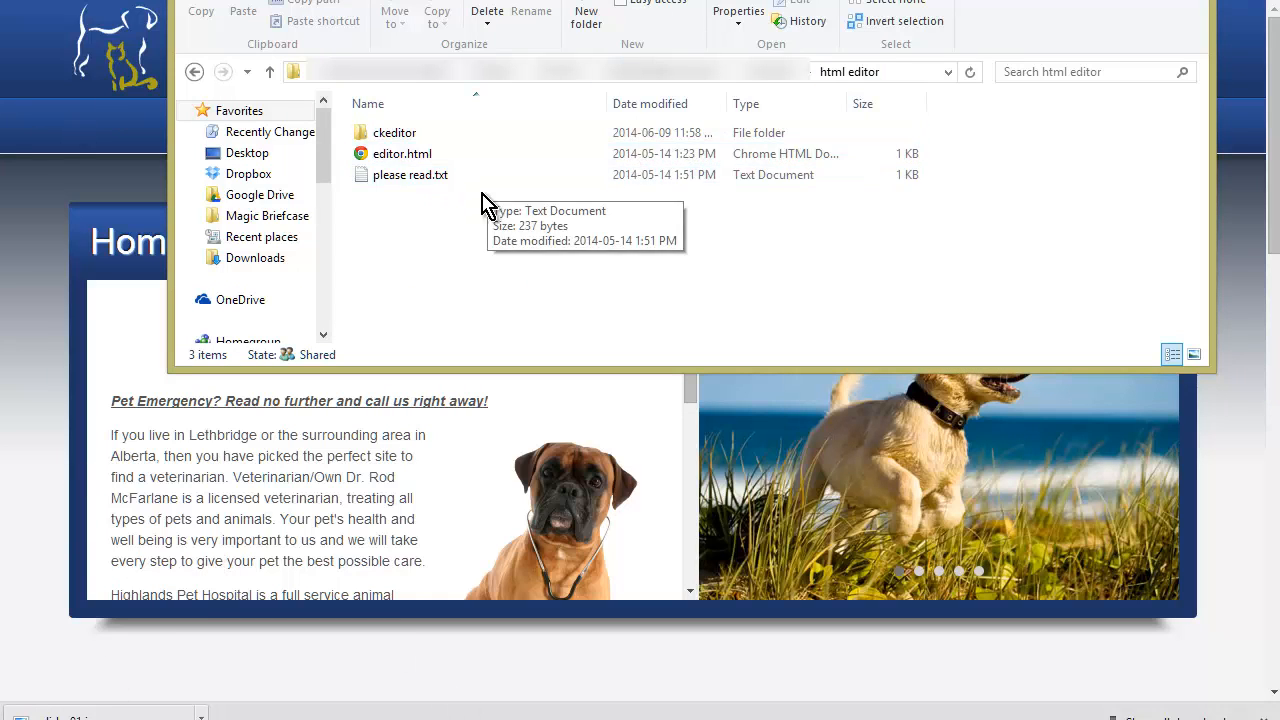
double_click(449, 156)
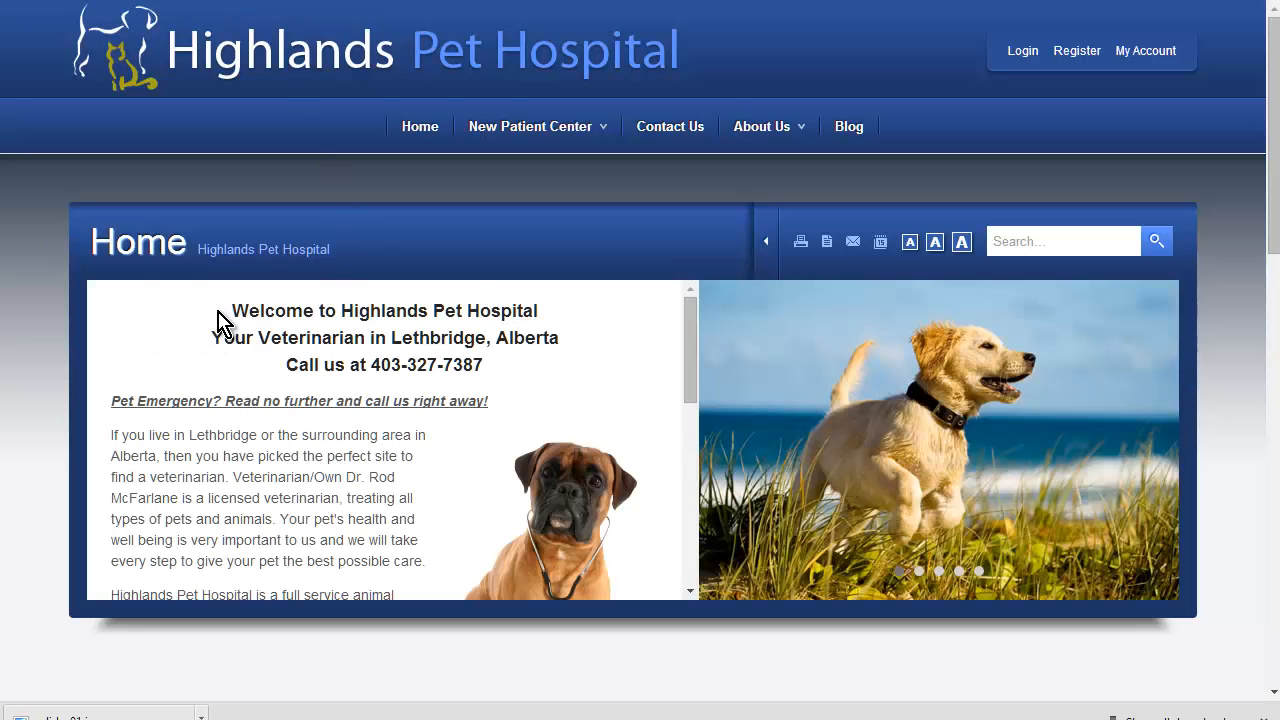
Copy the full welcome text from the website's home page, through the closing address, and paste it into the empty HTML editor.
mouse_move(231, 311)
mouse_down()
mouse_move(396, 365)
mouse_move(400, 406)
mouse_move(429, 448)
mouse_move(420, 466)
mouse_move(504, 566)
mouse_move(617, 597)
mouse_move(660, 591)
mouse_up()
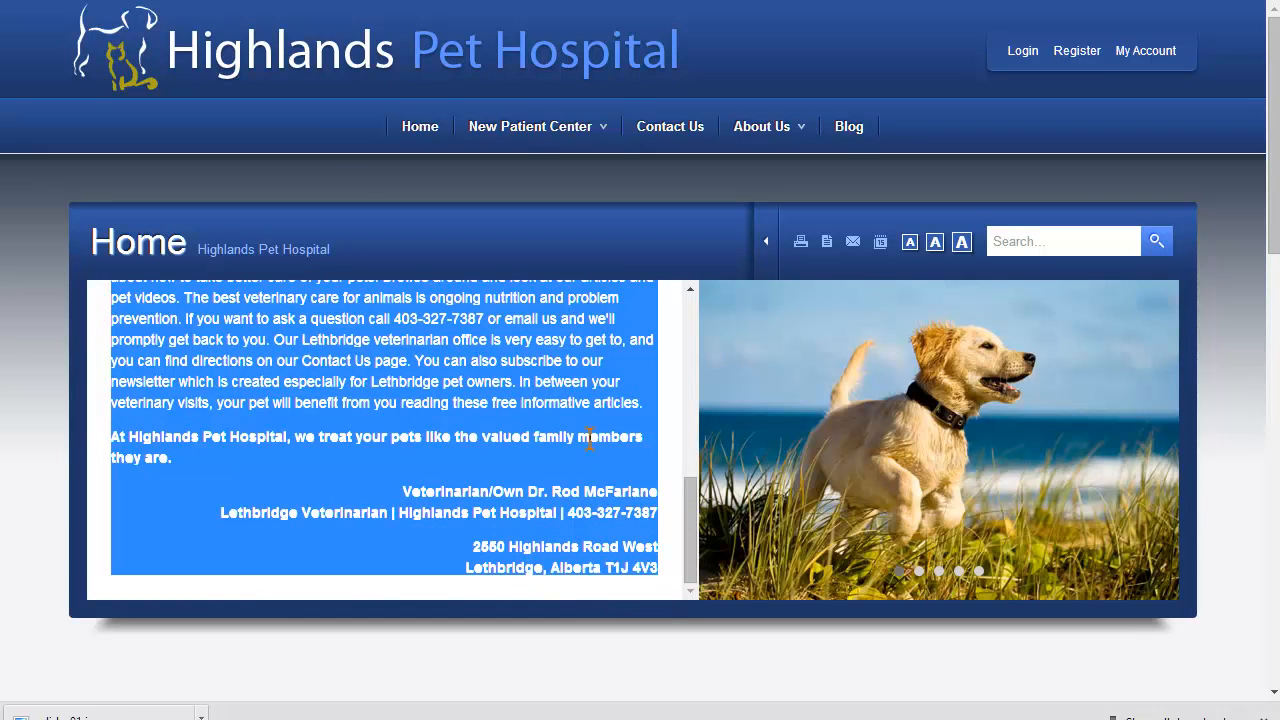
scroll(418, 293, down, 2)
right_click(418, 293)
click(445, 307)
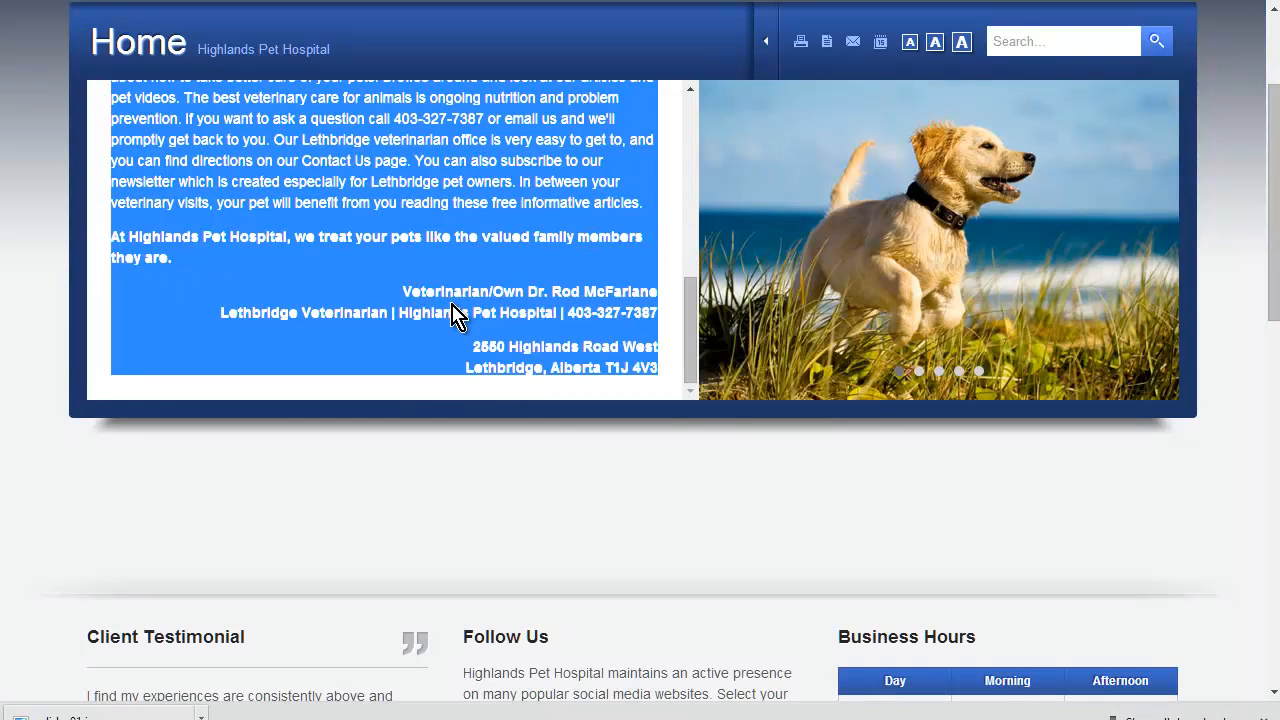
click(380, 1)
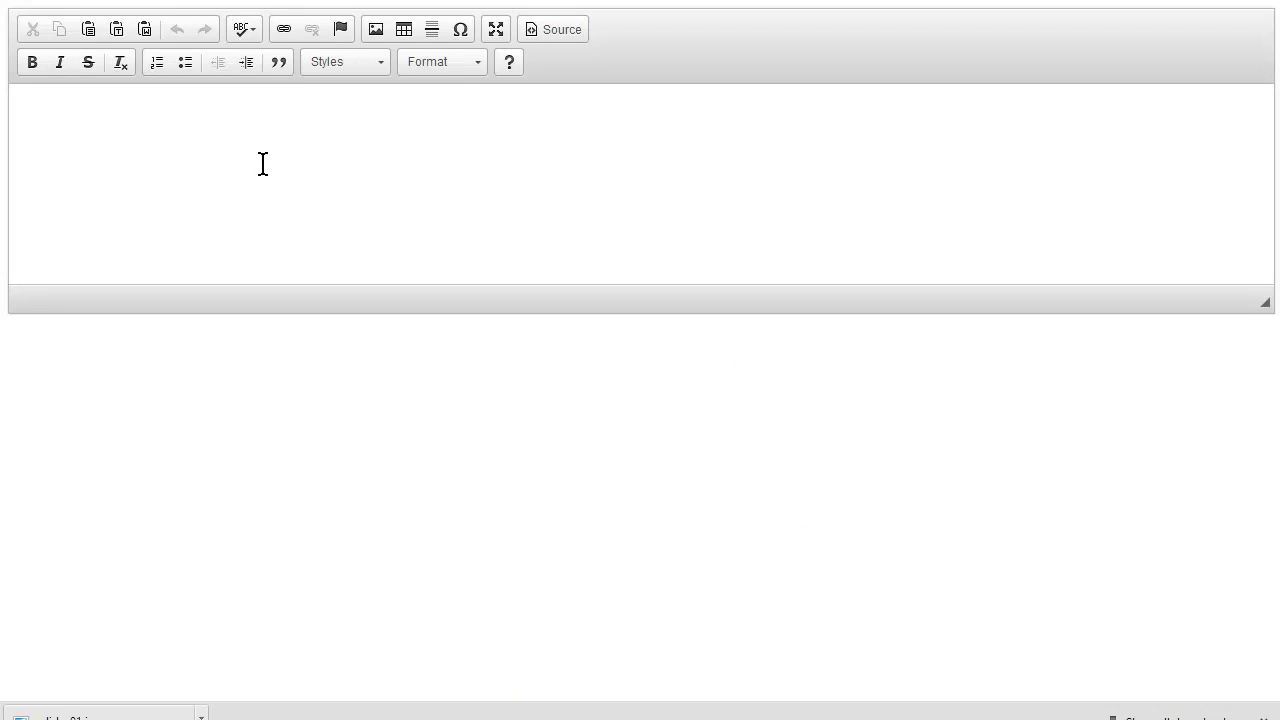
click(262, 163)
key(ctrl+v)
scroll(300, 170, up, 10)
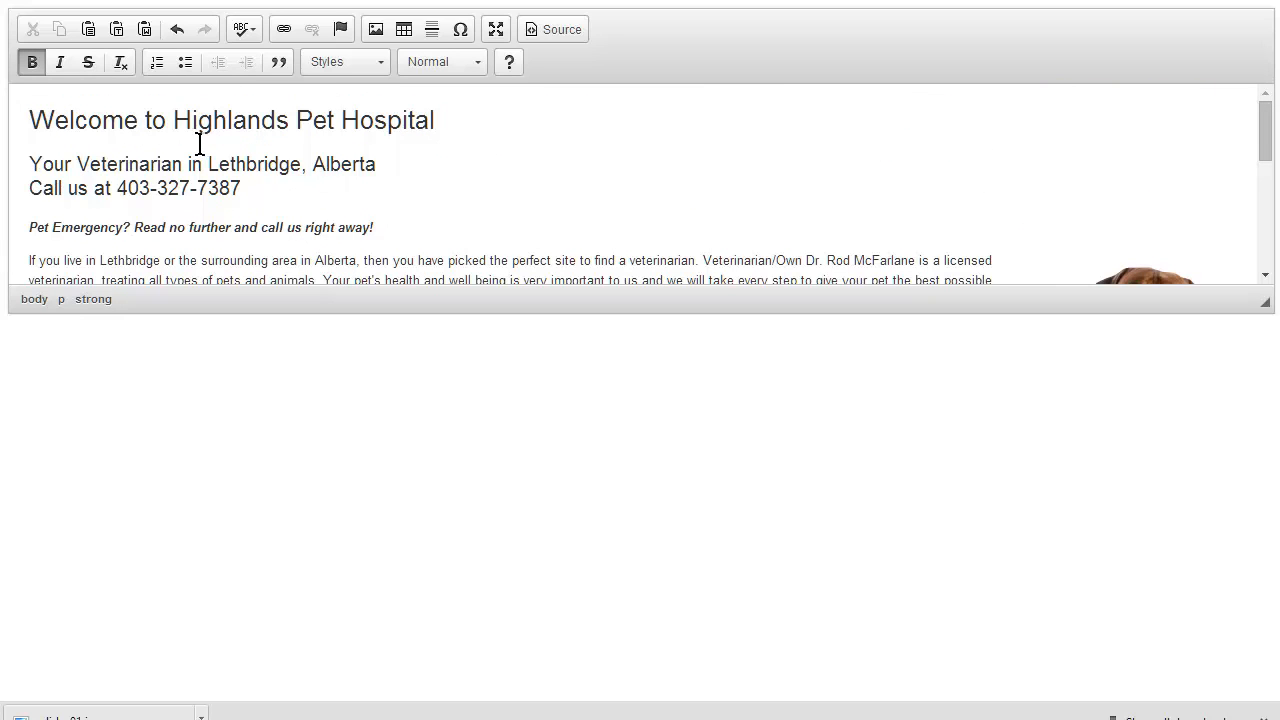
Remove the formatting from the pasted content, from the Pet Emergency line down to the closing address.
scroll(660, 200, down, 5)
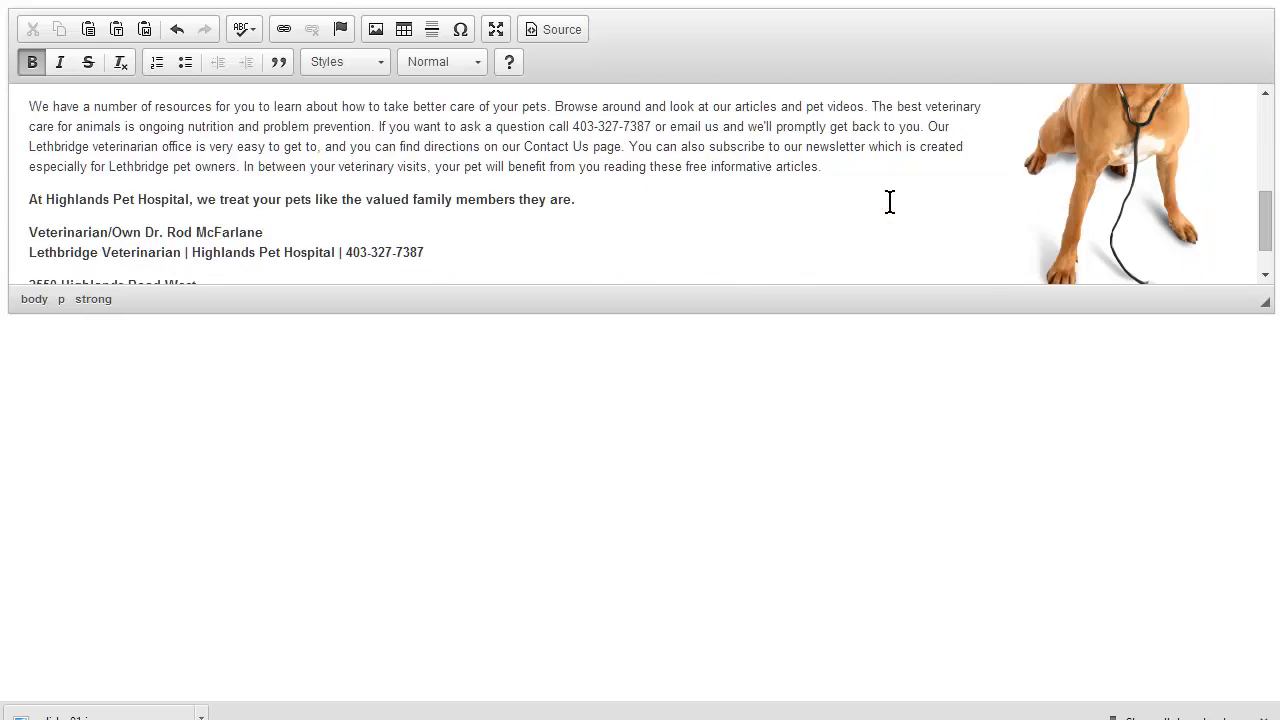
scroll(1124, 193, up, 10)
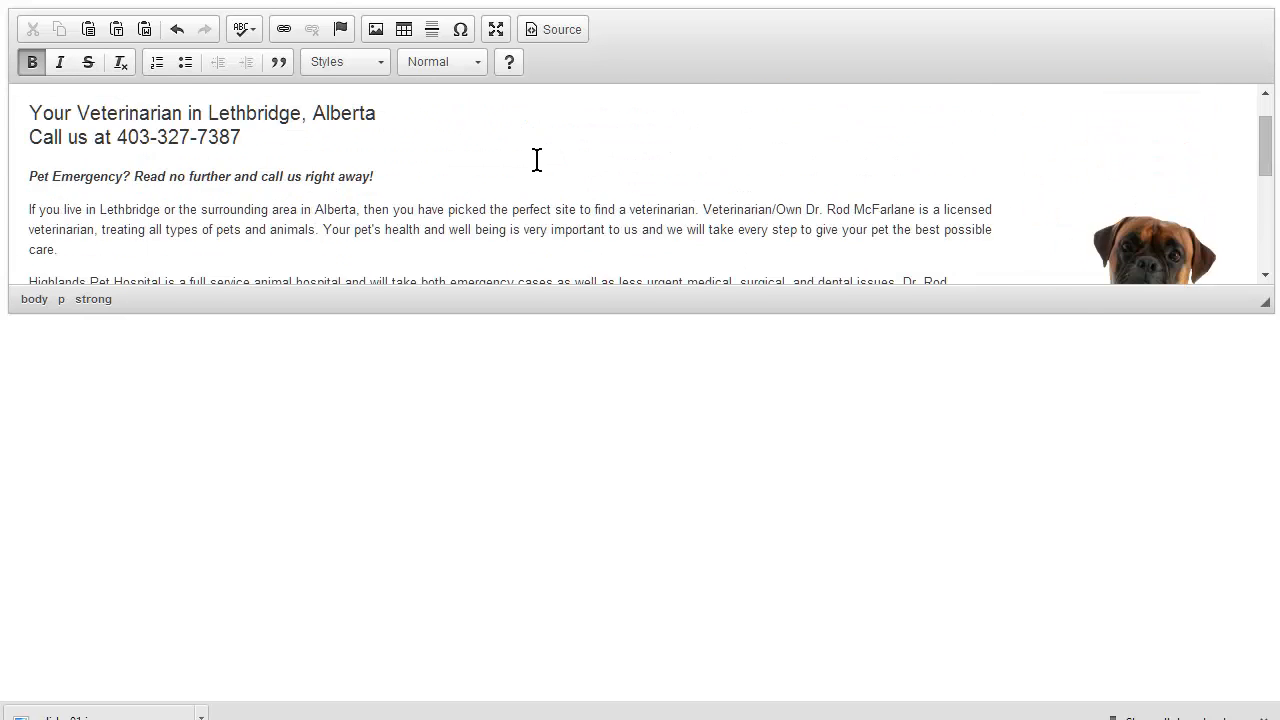
scroll(366, 166, down, 2)
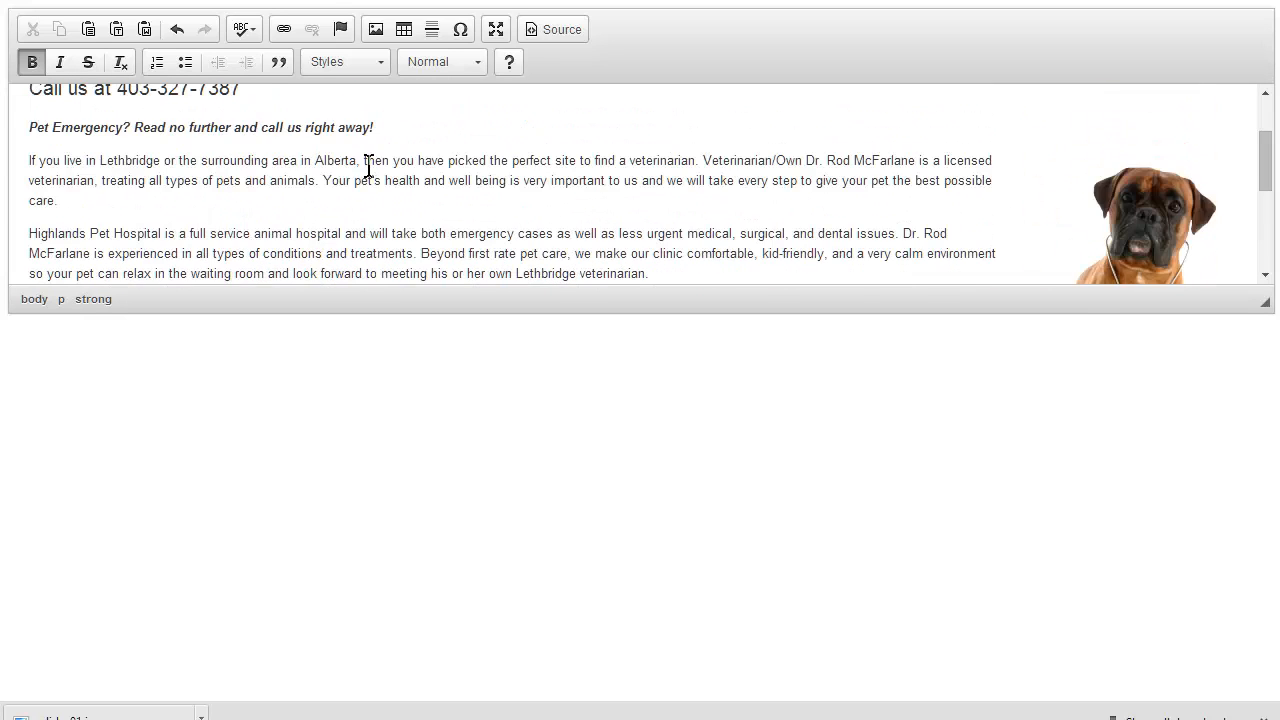
scroll(412, 170, up, 2)
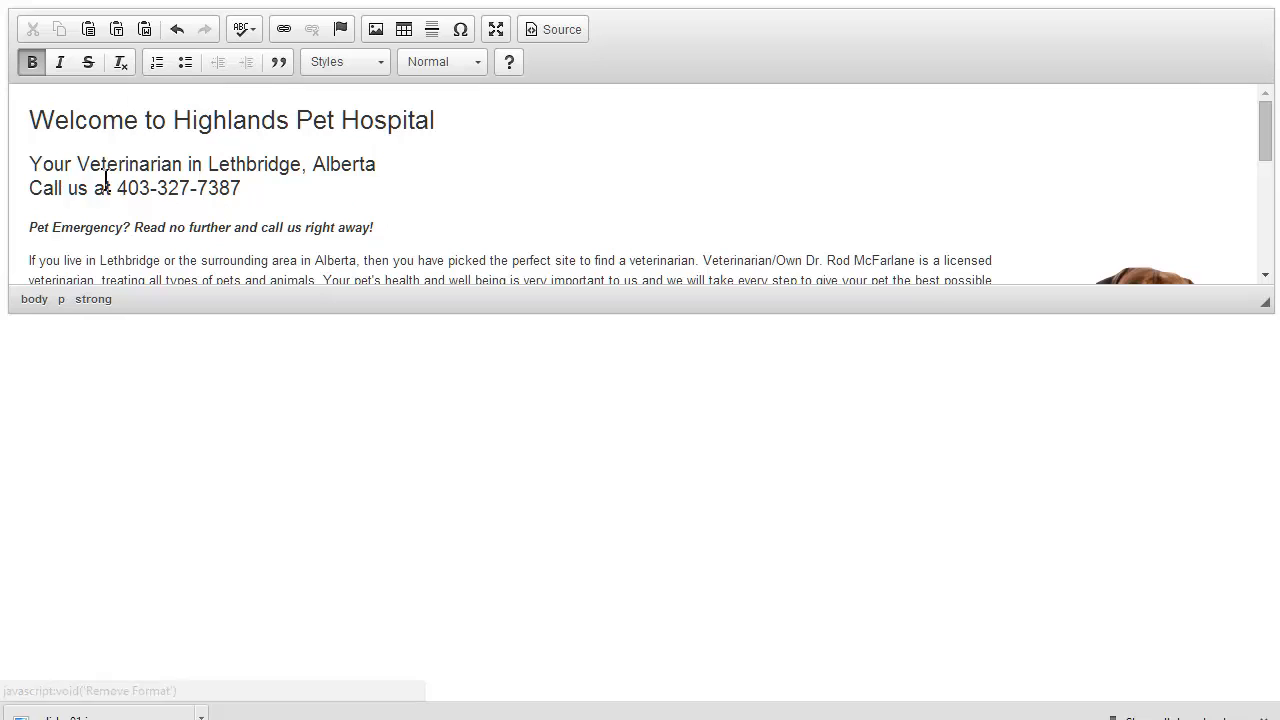
scroll(130, 190, down, 2)
scroll(114, 163, up, 2)
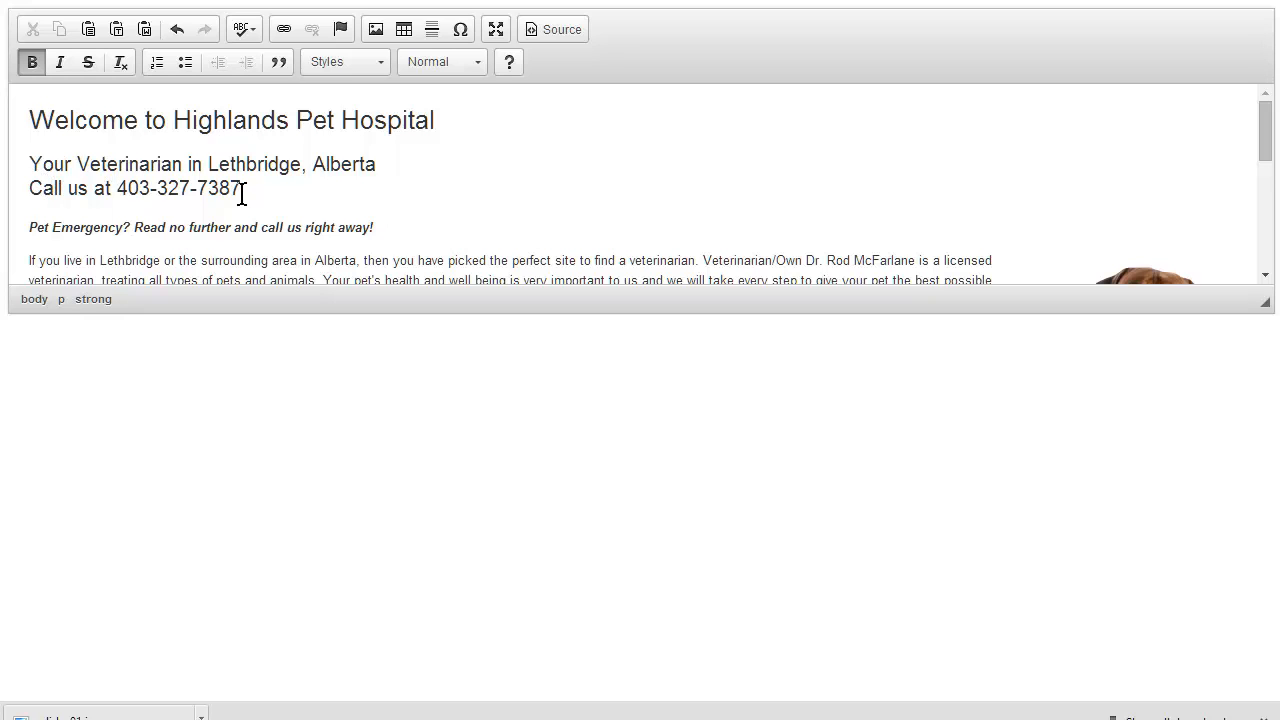
scroll(300, 173, down, 1)
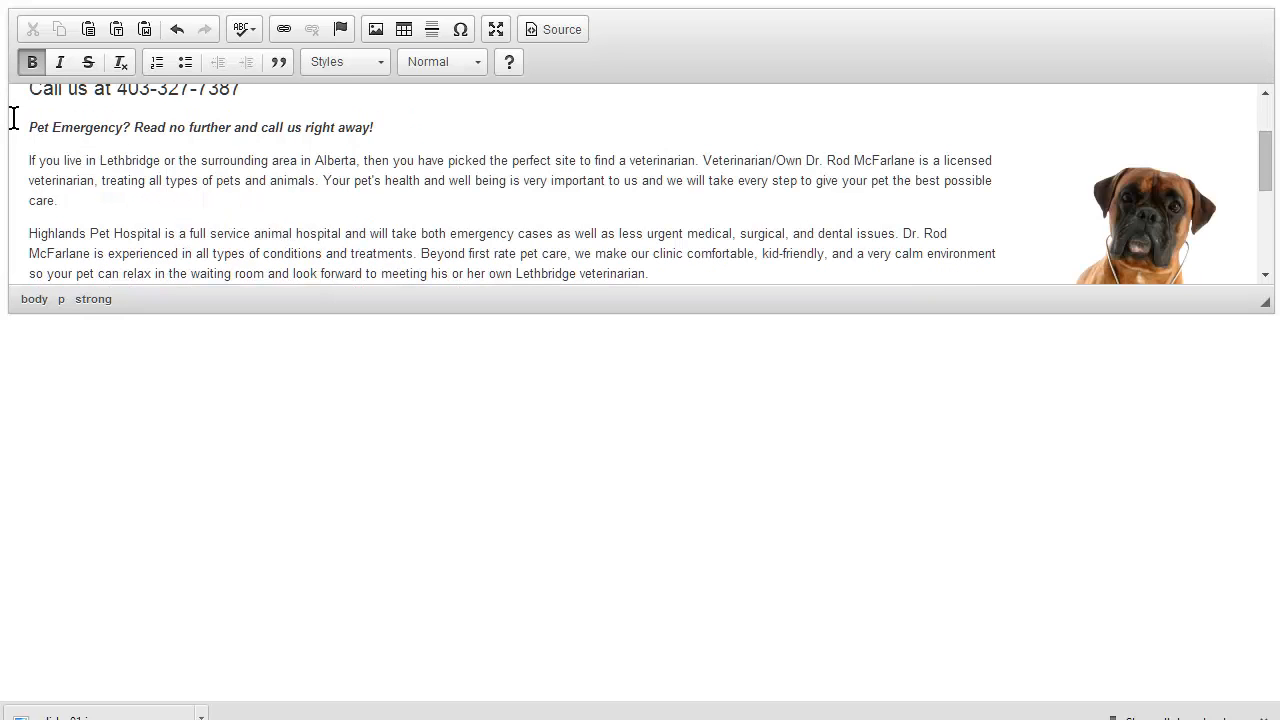
drag(20, 127, 225, 256)
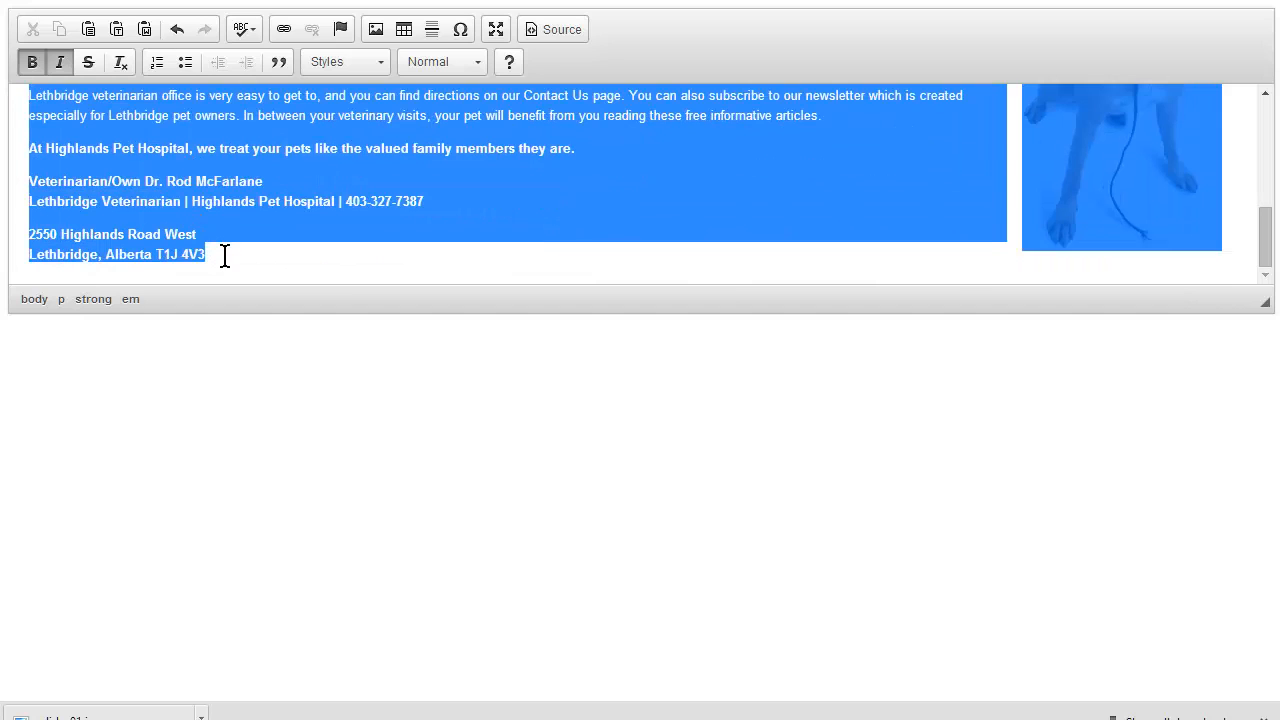
click(124, 66)
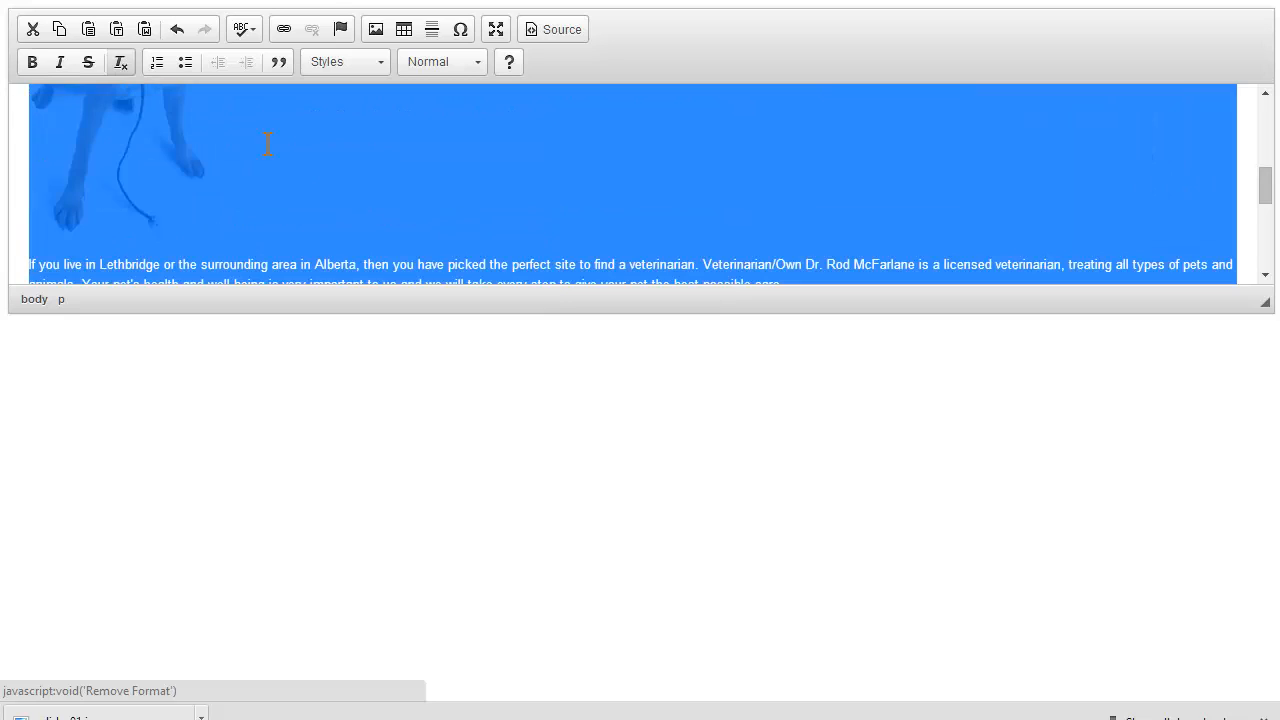
click(531, 200)
Review the cleaned-up text and dog image in the editor and show the content as HTML source.
scroll(481, 215, up, 3)
scroll(481, 215, down, 1)
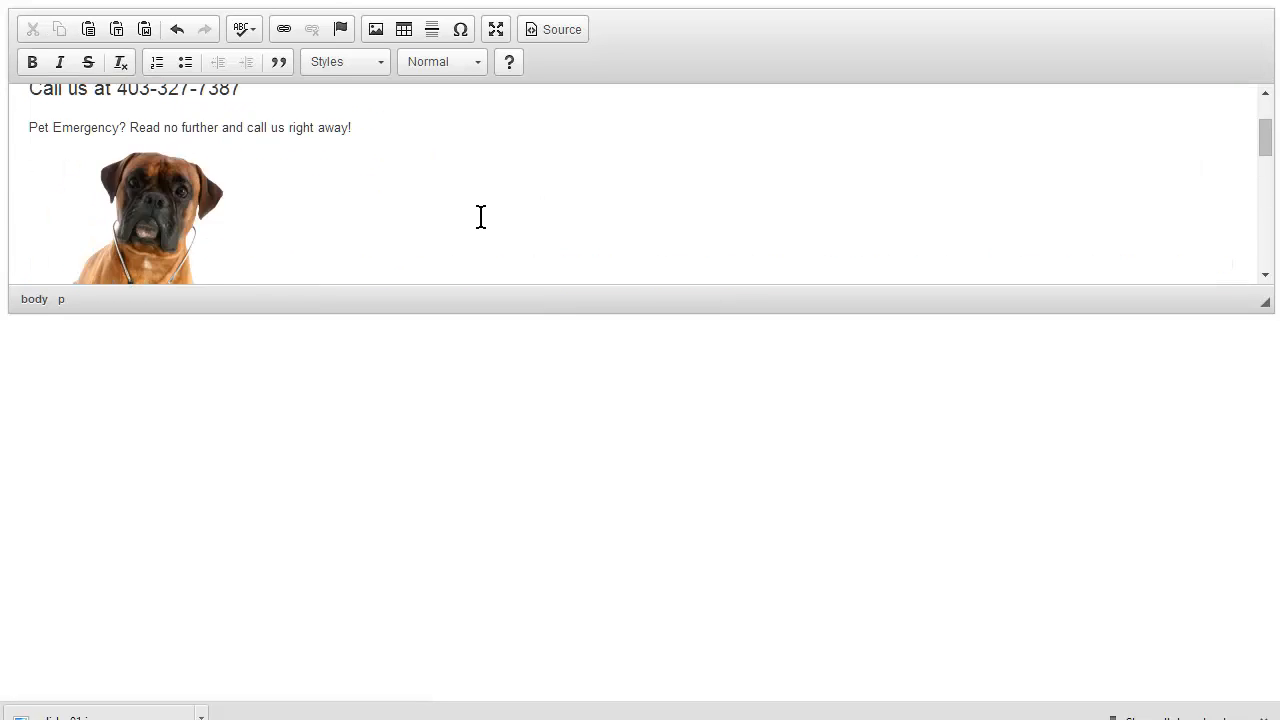
scroll(486, 214, up, 2)
scroll(313, 179, down, 4)
scroll(326, 188, up, 3)
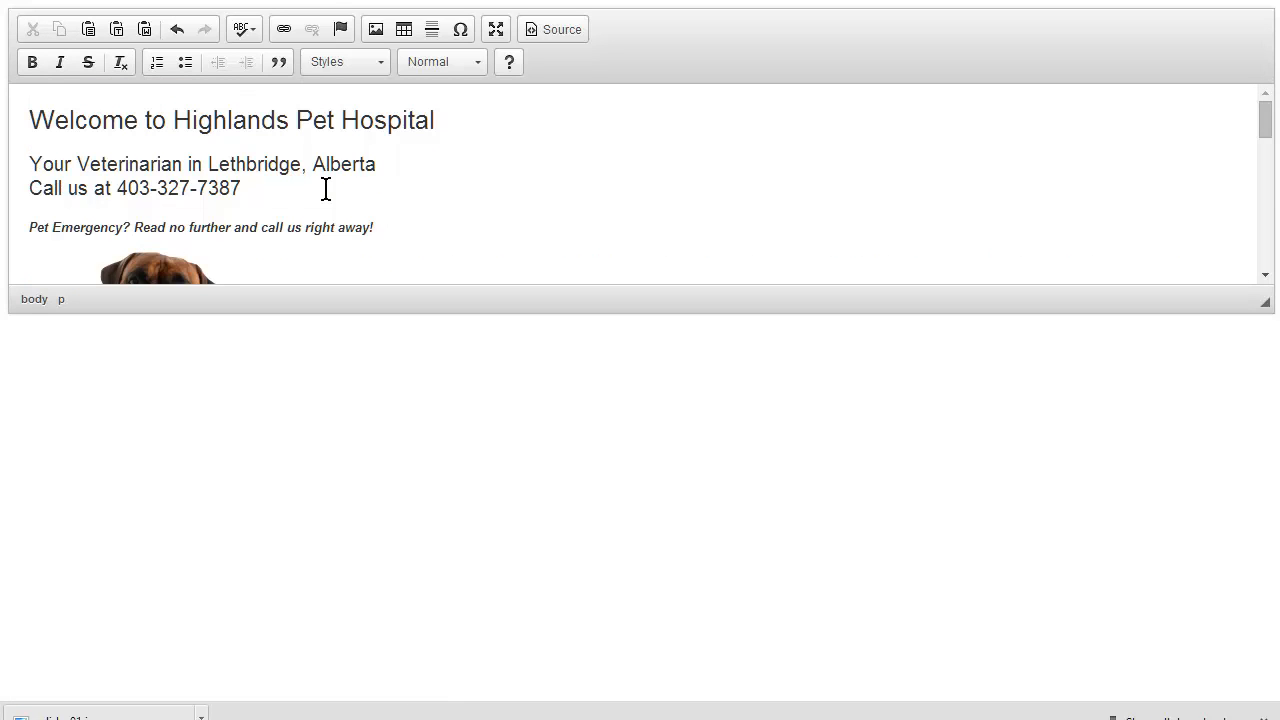
scroll(326, 188, down, 8)
scroll(326, 188, up, 3)
scroll(328, 188, up, 4)
click(578, 32)
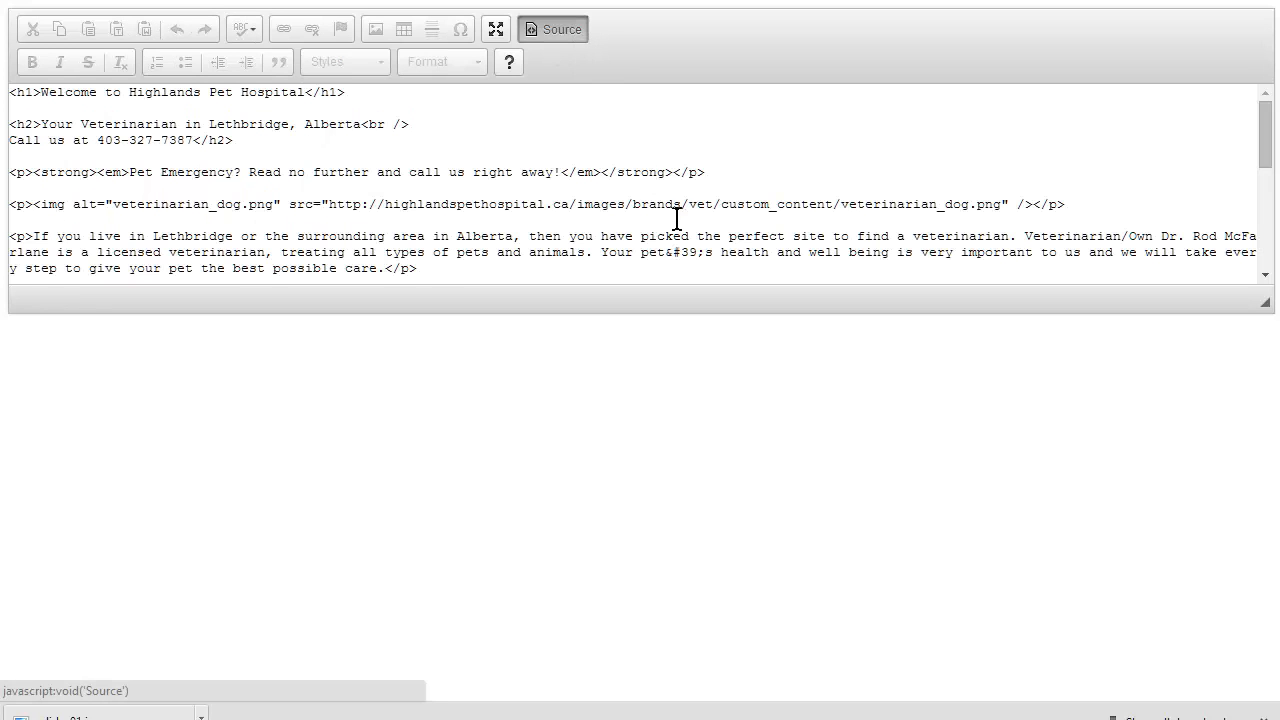
Copy the complete HTML source from the editor and paste it as the about us page content in Mobile Websites Generator.
click(165, 180)
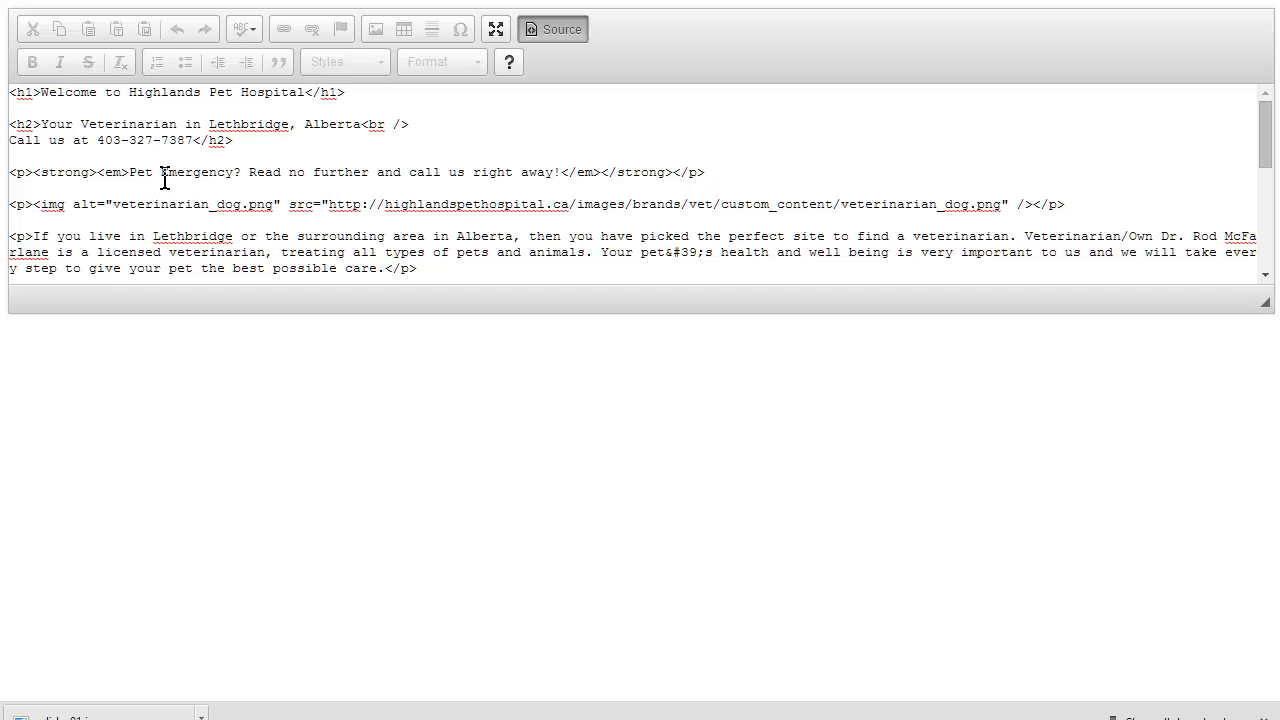
key(ctrl+a)
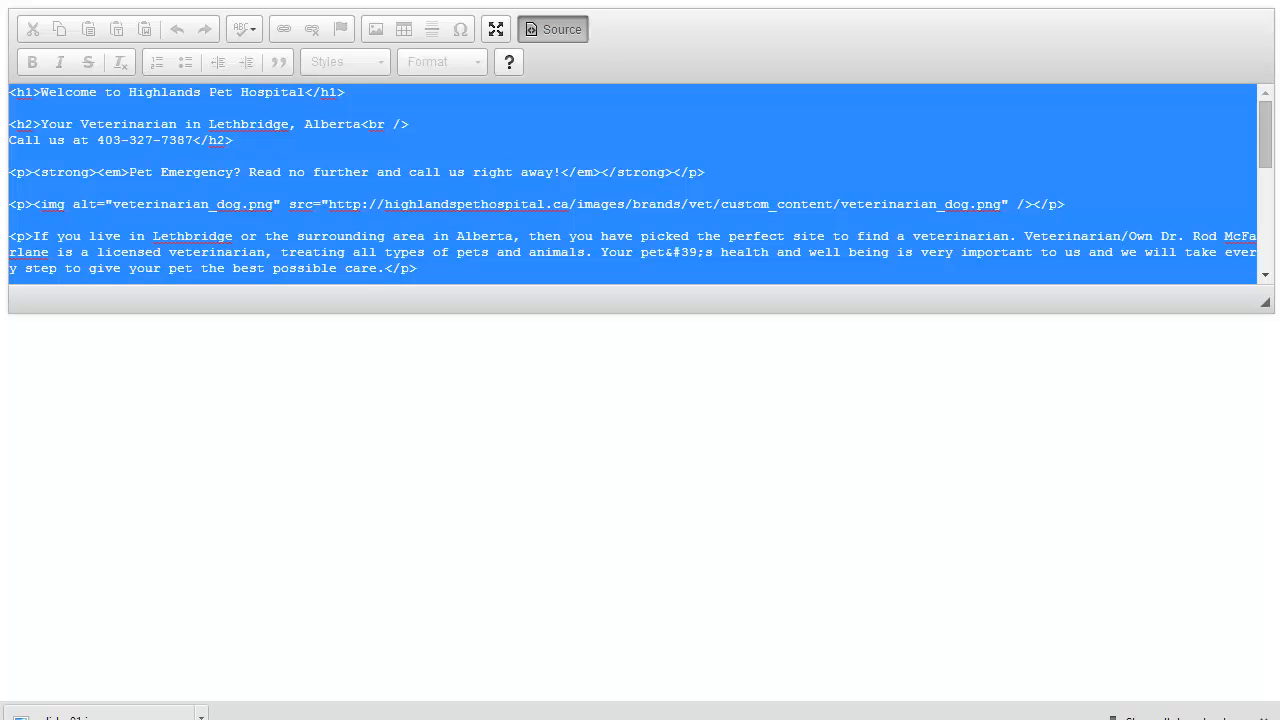
right_click(189, 141)
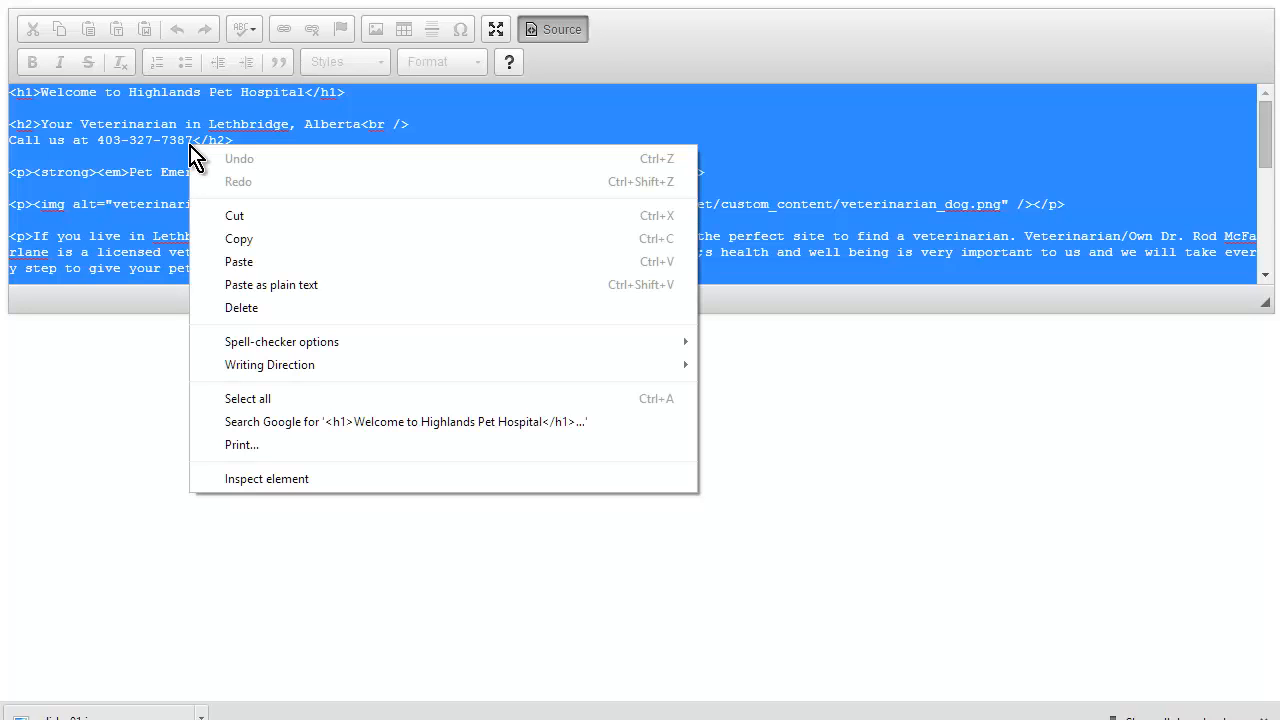
click(290, 240)
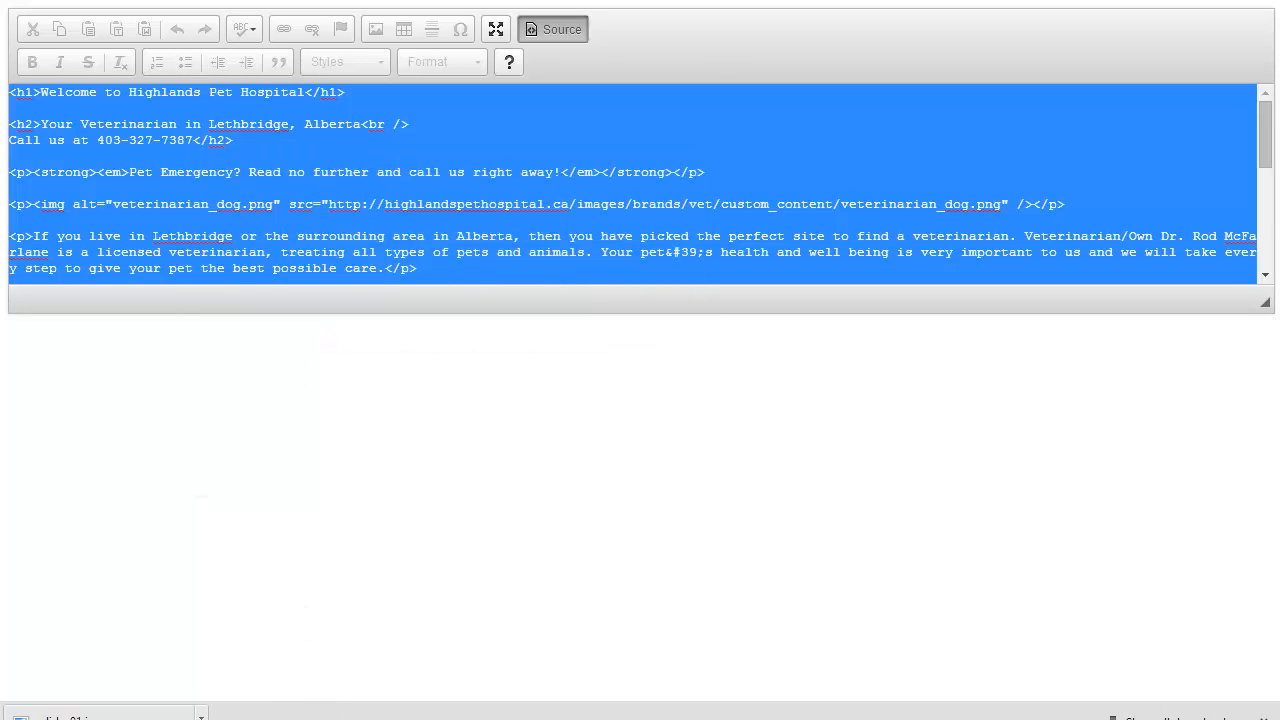
key(alt+Tab)
right_click(314, 274)
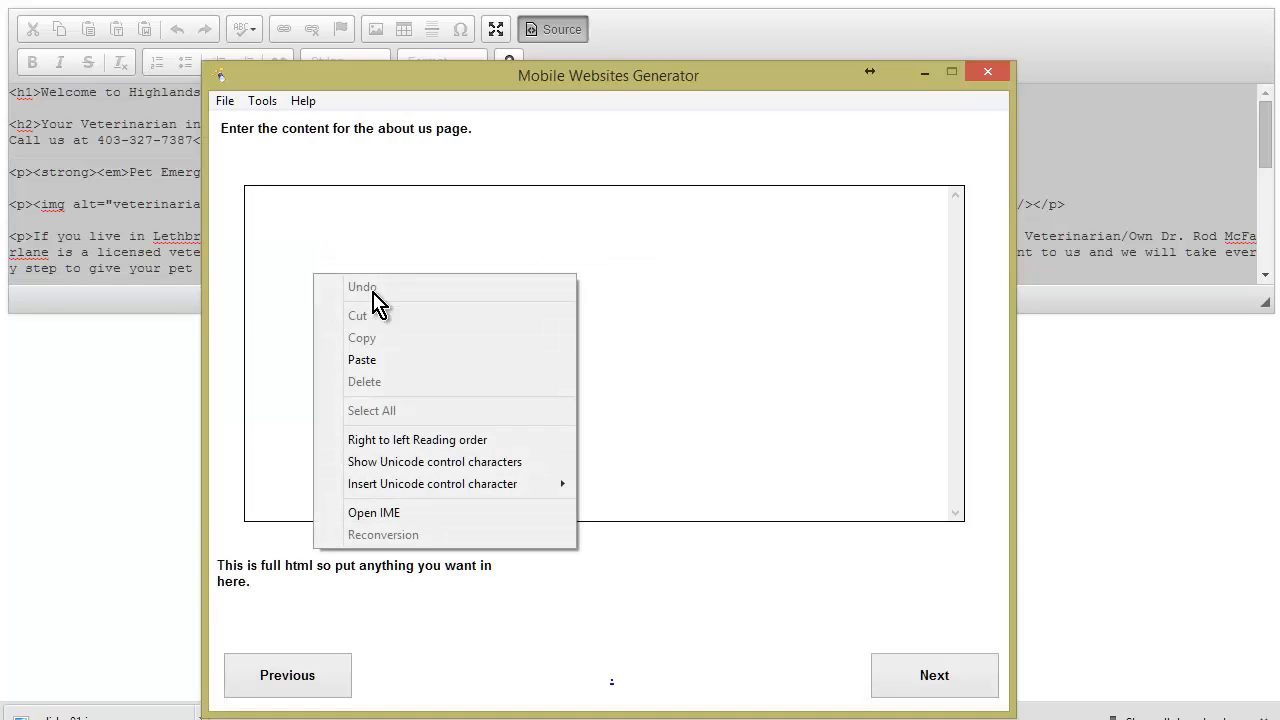
click(398, 362)
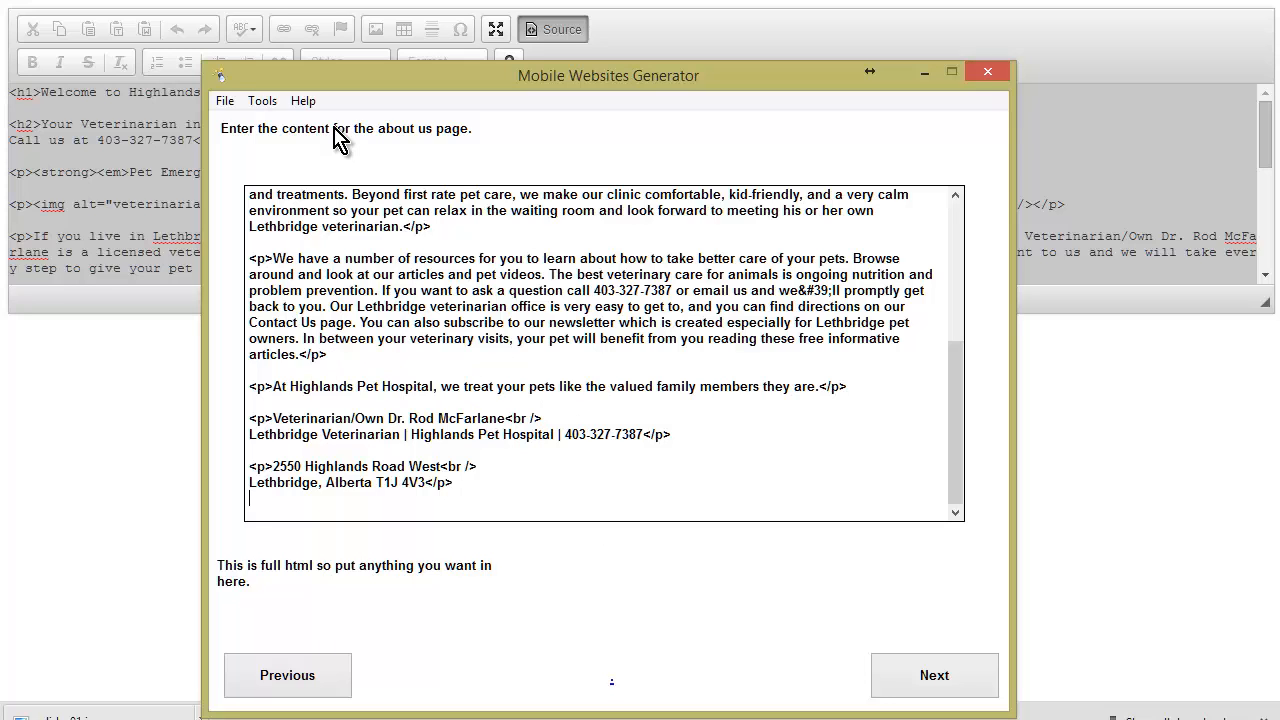
Check the pasted about us HTML against the website's welcome text, accept it and continue to the Facebook page URL.
key(alt+Tab)
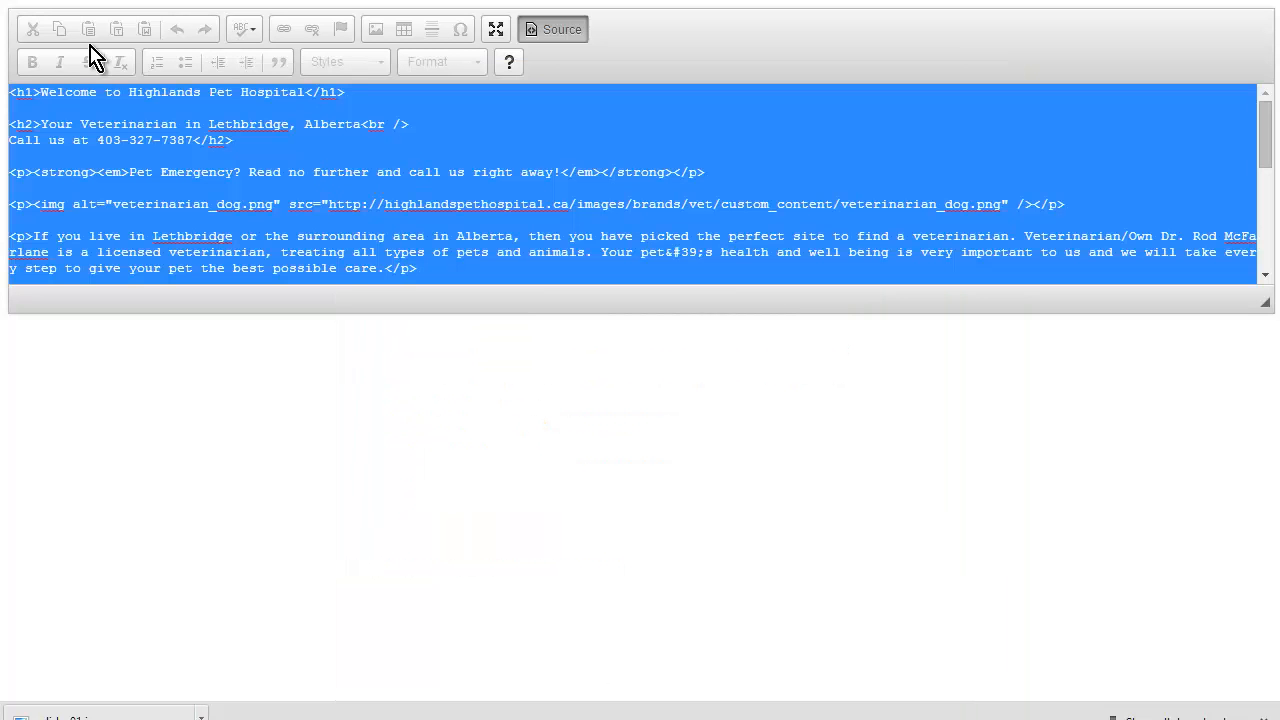
click(222, 0)
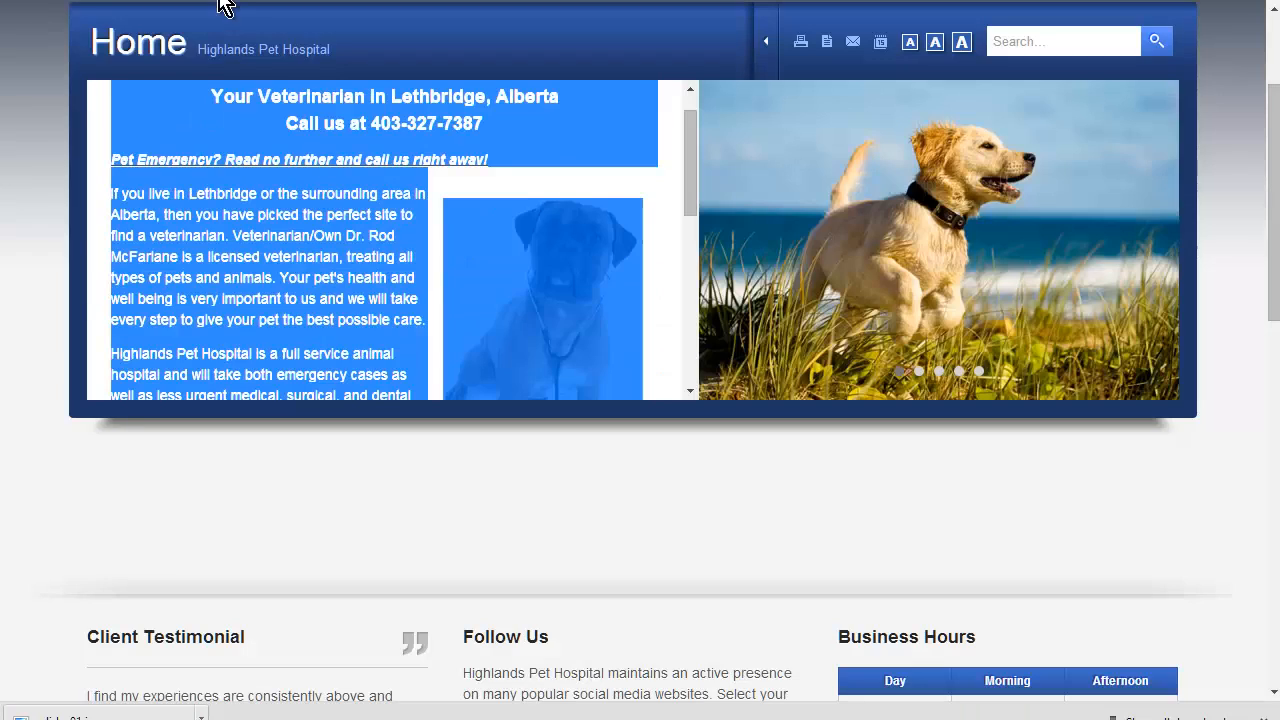
click(250, 195)
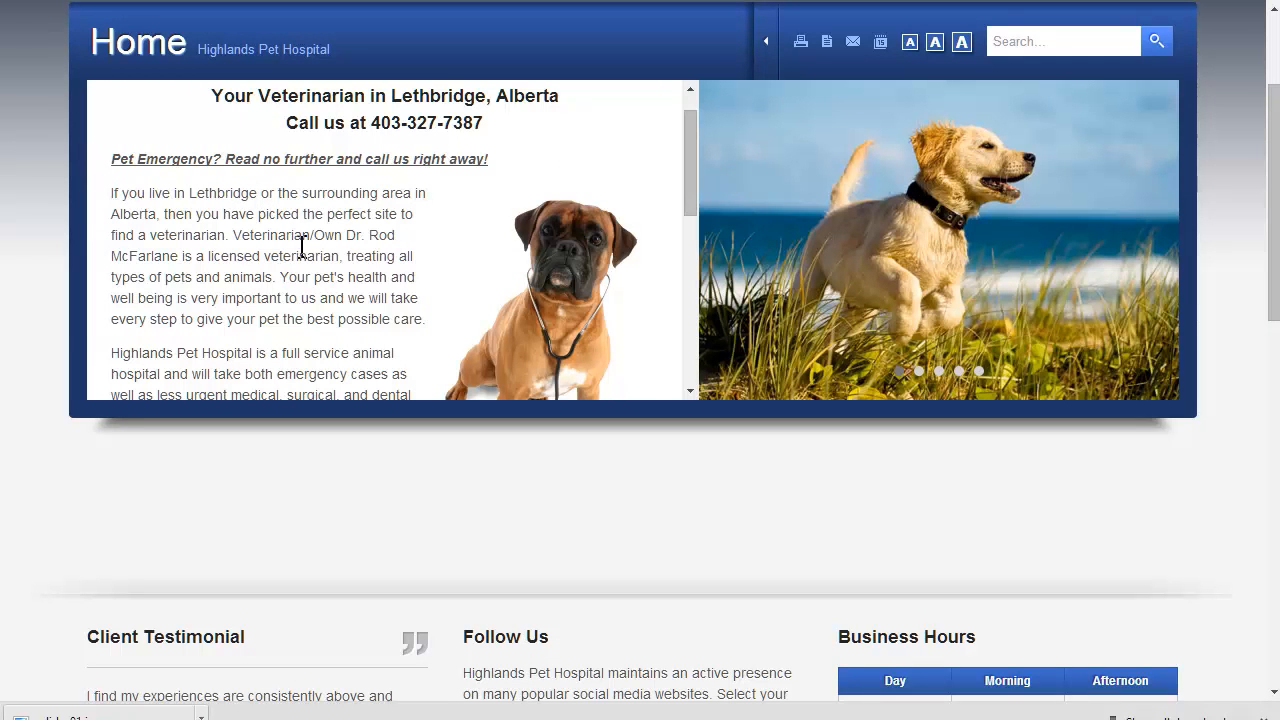
drag(302, 245, 358, 378)
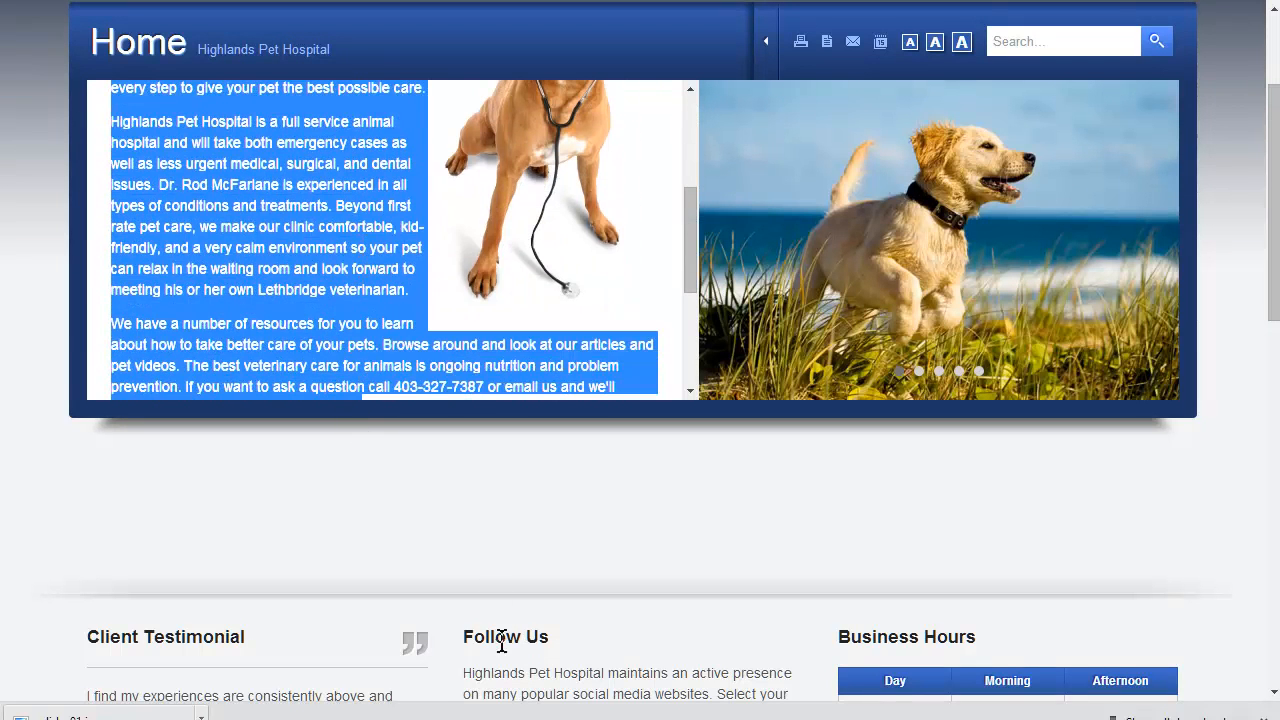
key(alt+Tab)
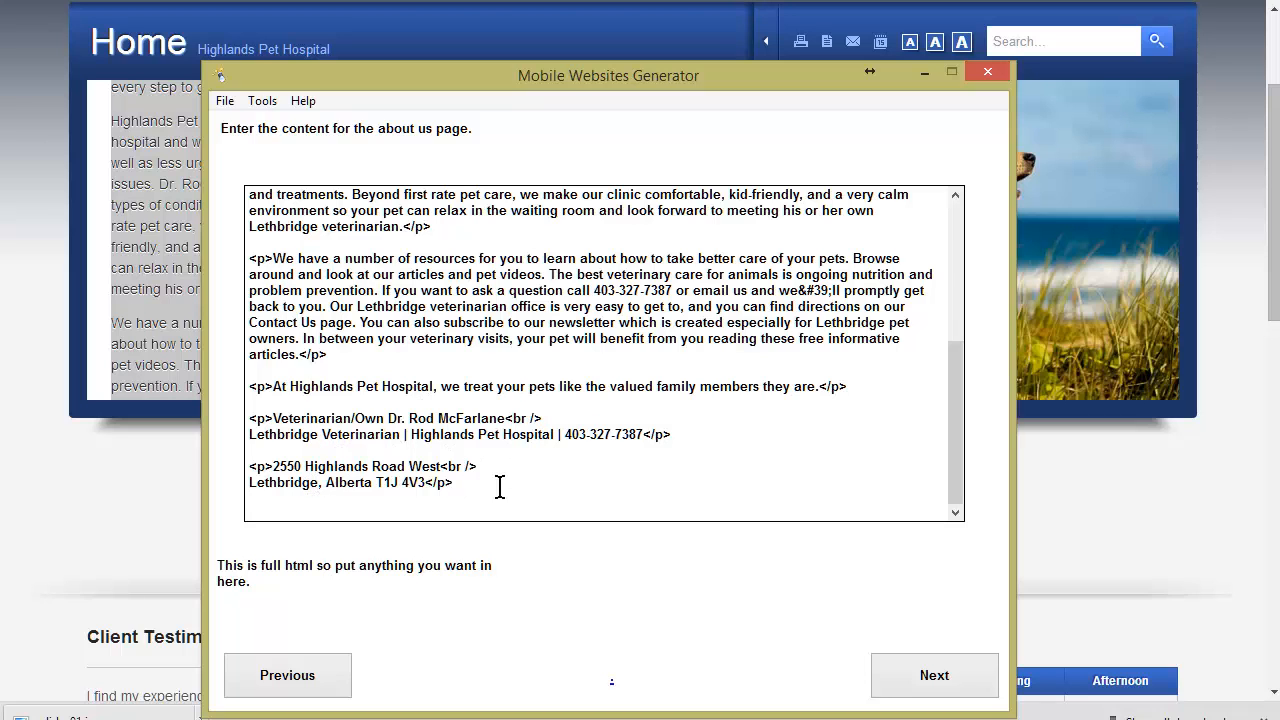
scroll(430, 280, up, 6)
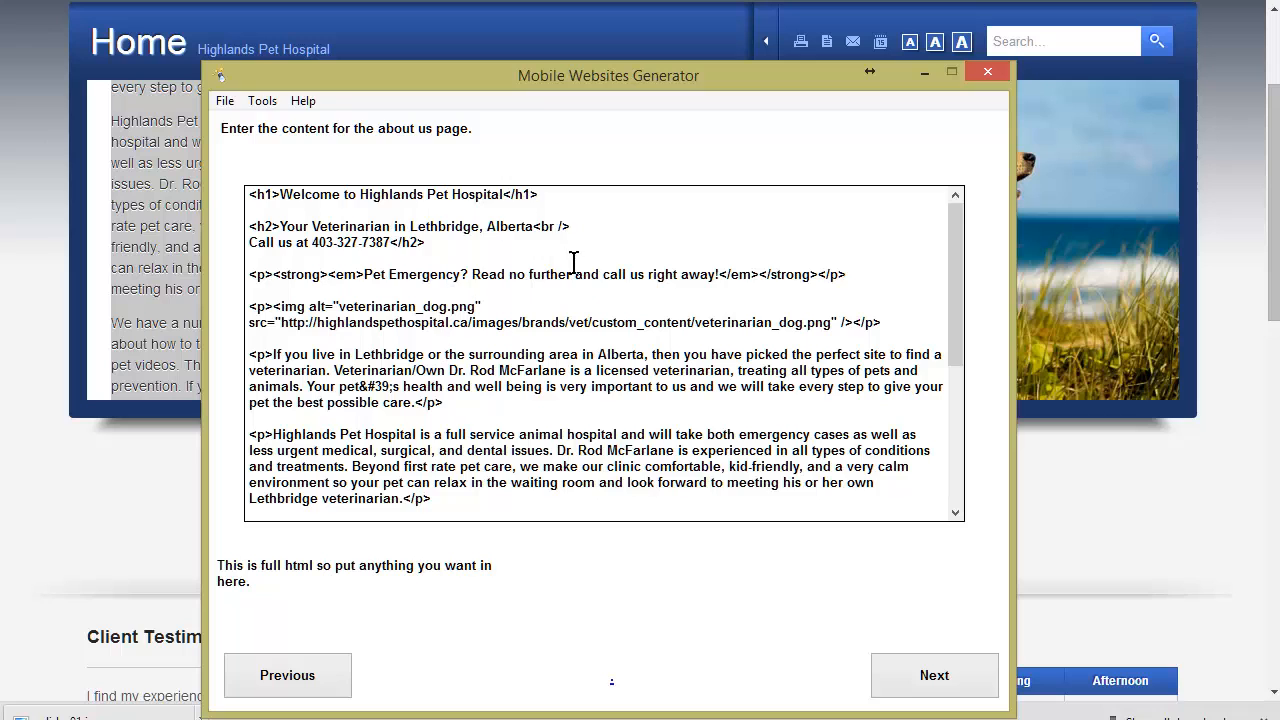
scroll(574, 262, down, 6)
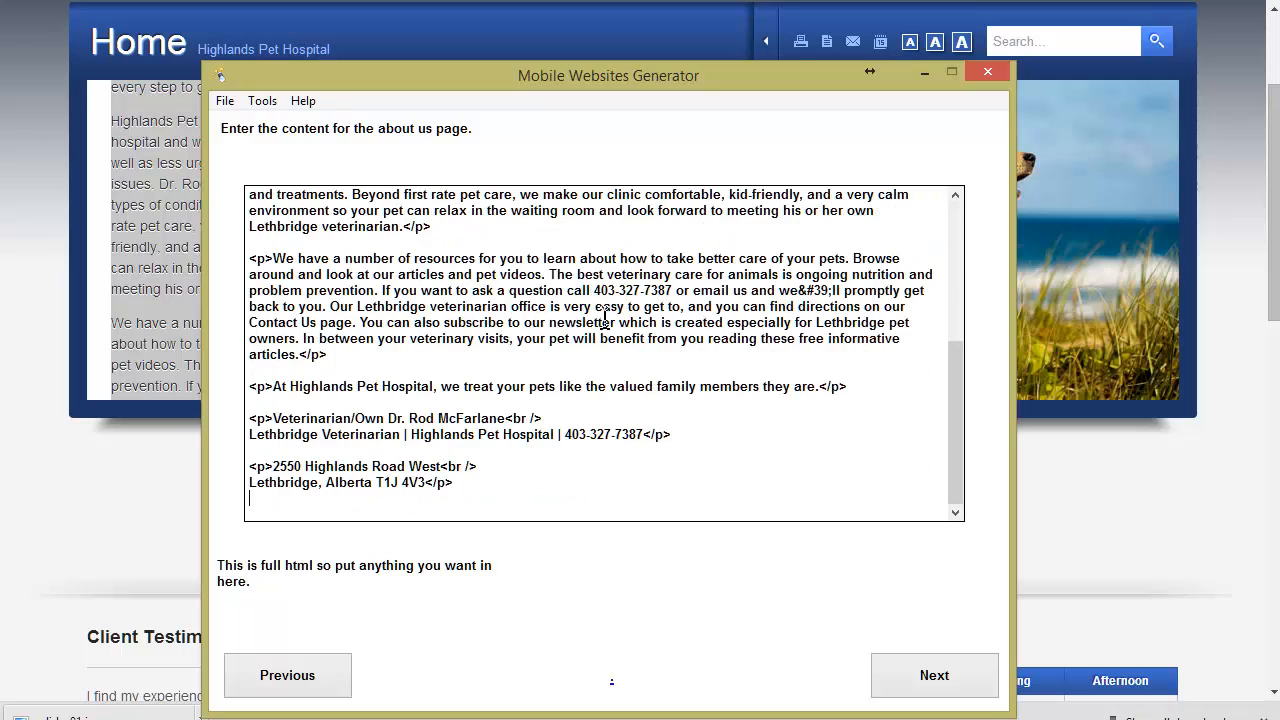
click(925, 668)
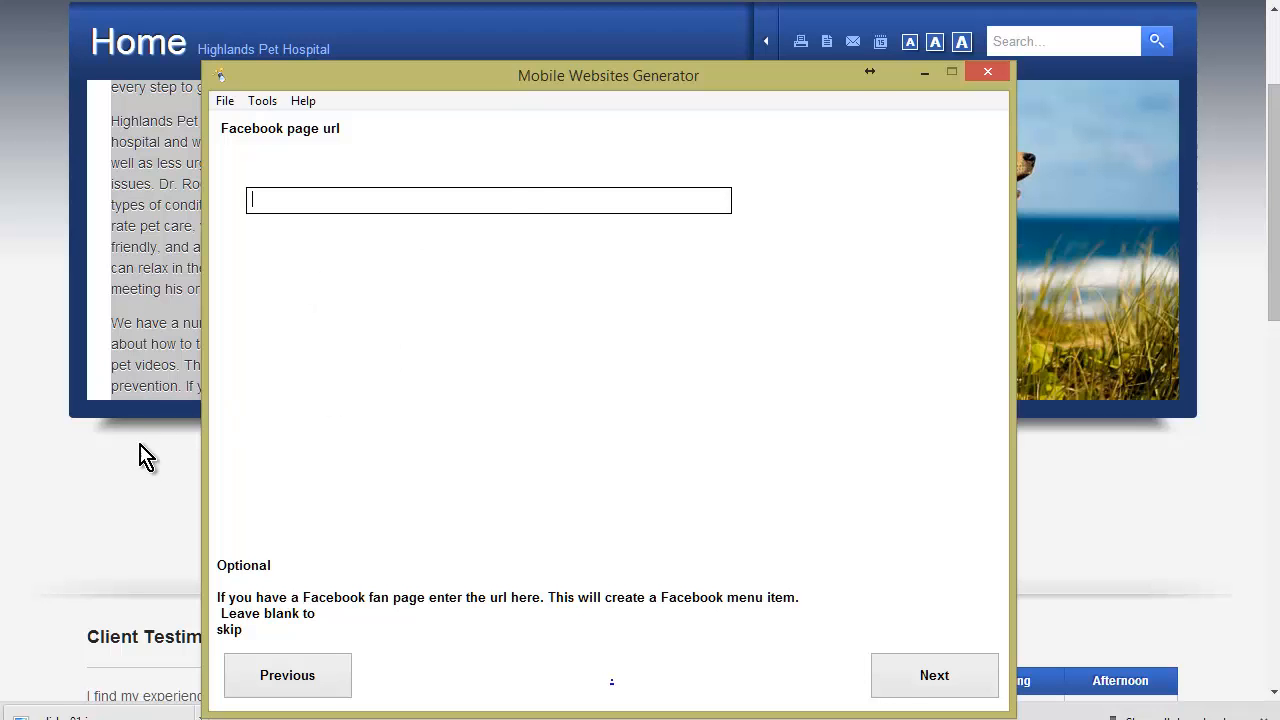
Copy the Facebook link address from the website's Follow Us section into the Facebook page URL and accept Facebook as its menu link text.
click(143, 478)
scroll(289, 134, up, 2)
mouse_move(530, 126)
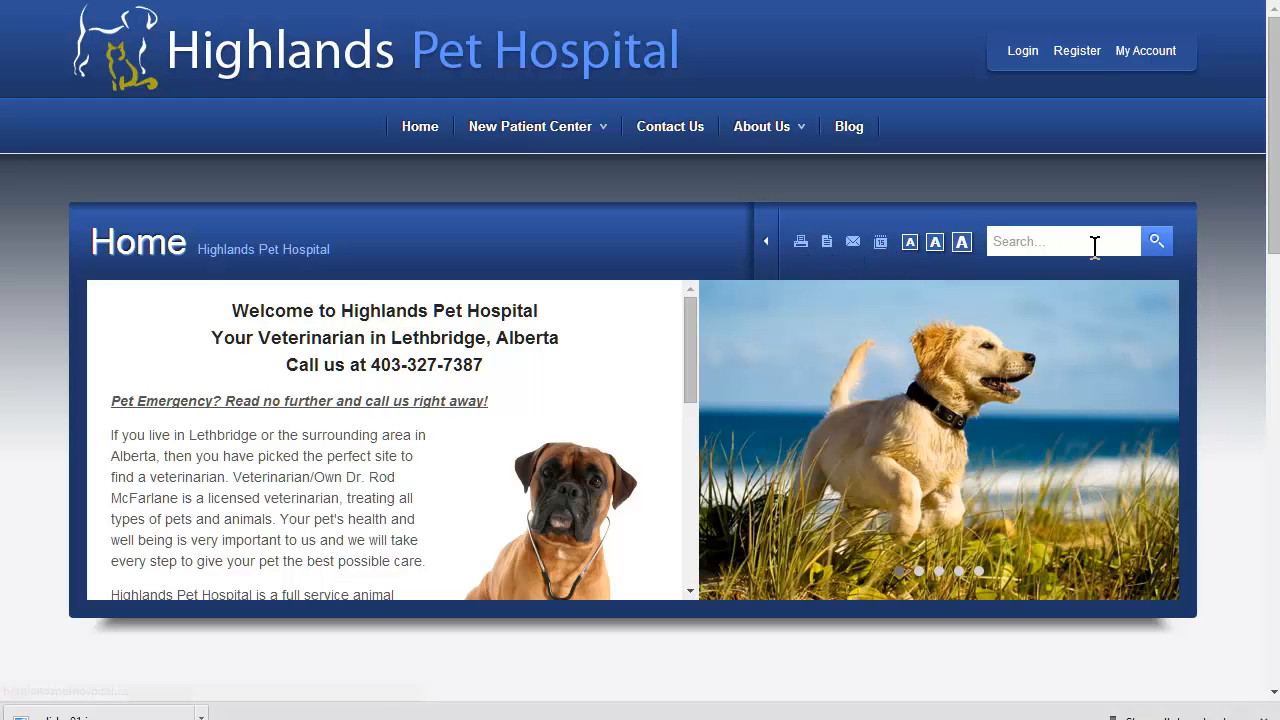
scroll(1097, 248, down, 6)
scroll(862, 268, down, 1)
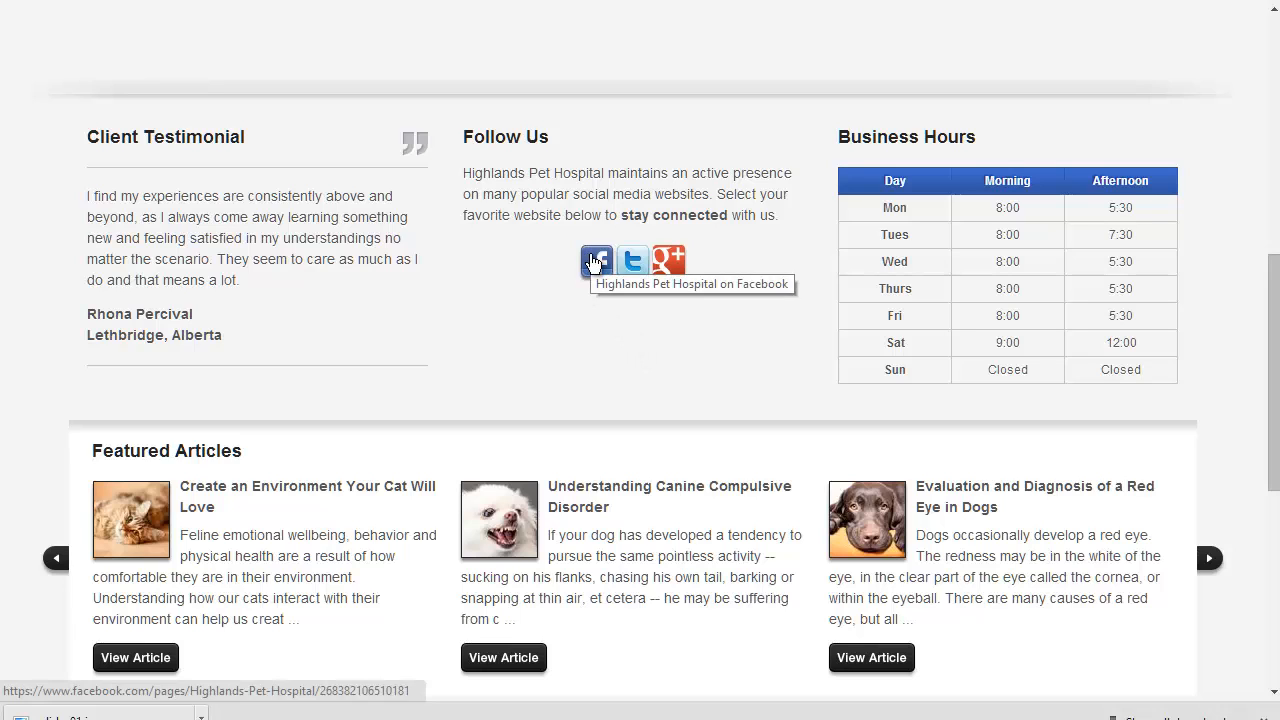
right_click(595, 262)
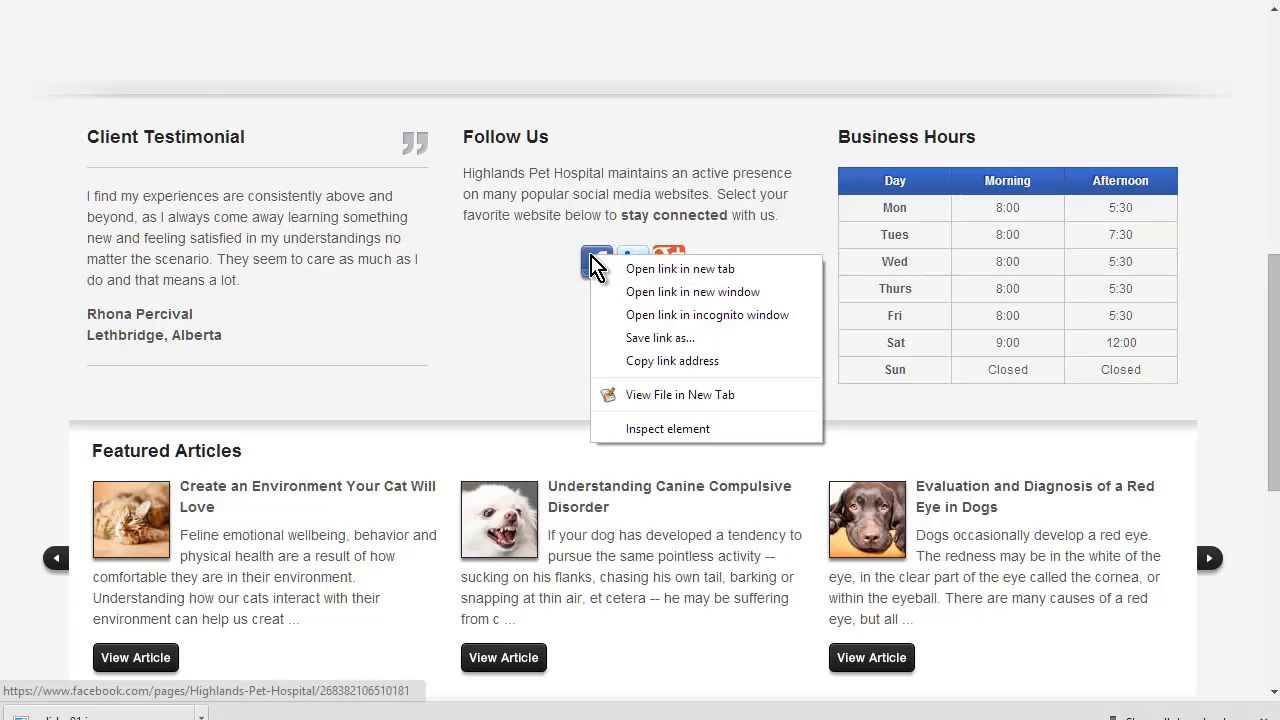
click(750, 363)
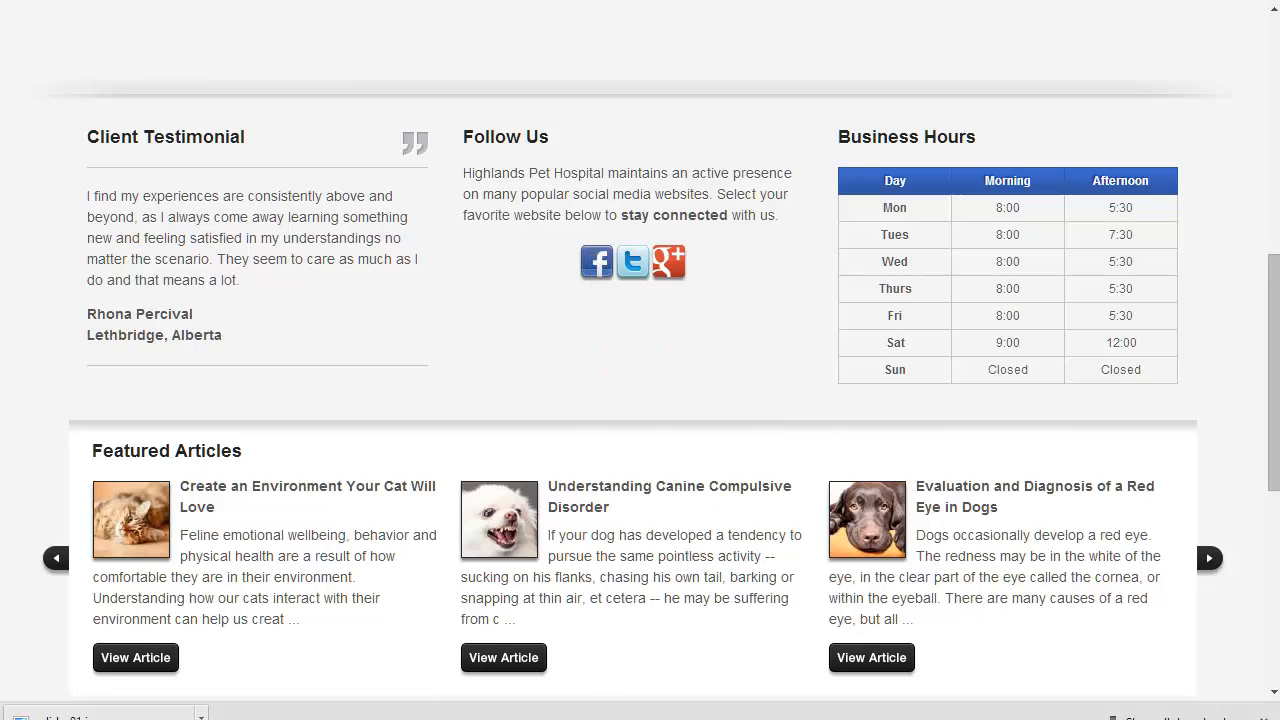
click(520, 718)
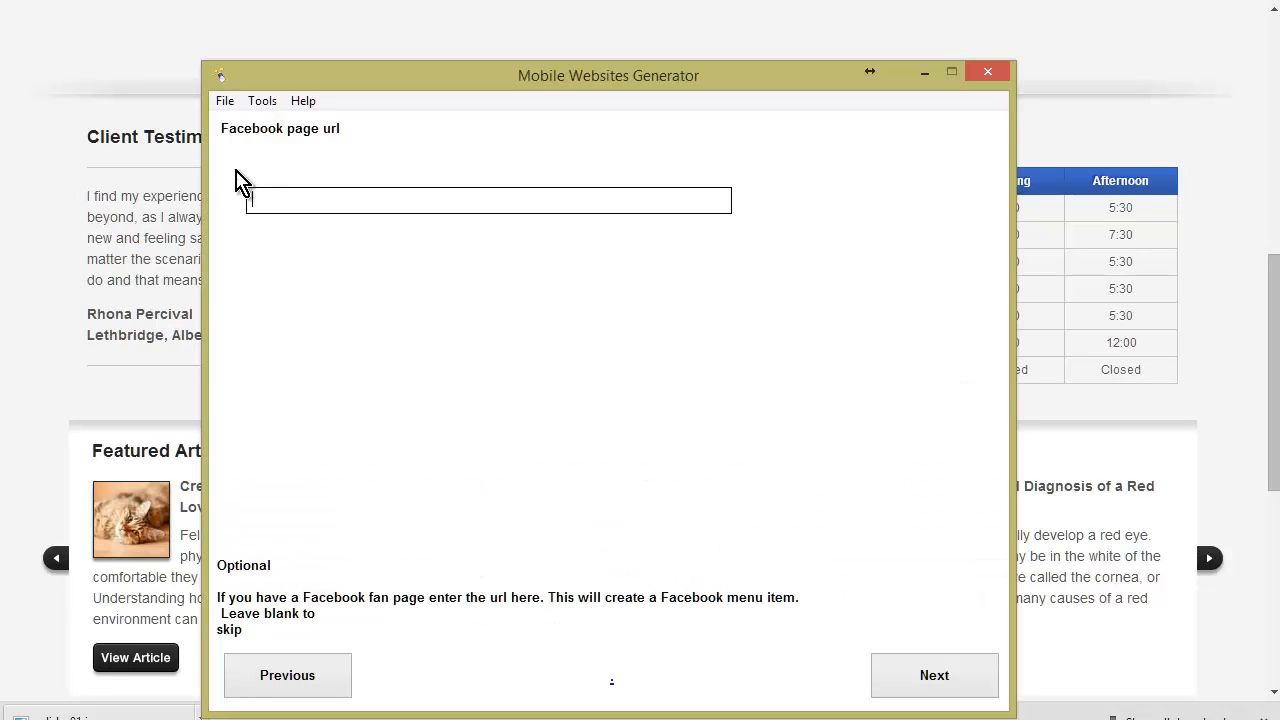
right_click(313, 210)
click(374, 286)
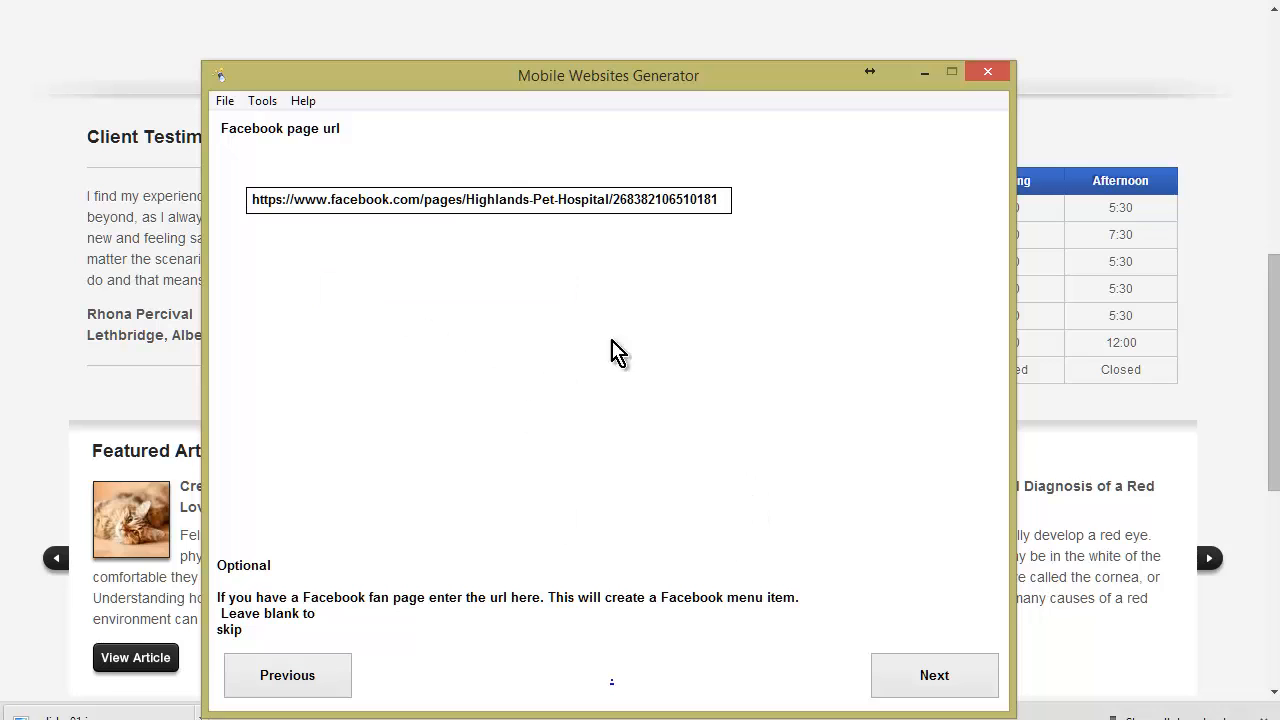
click(916, 655)
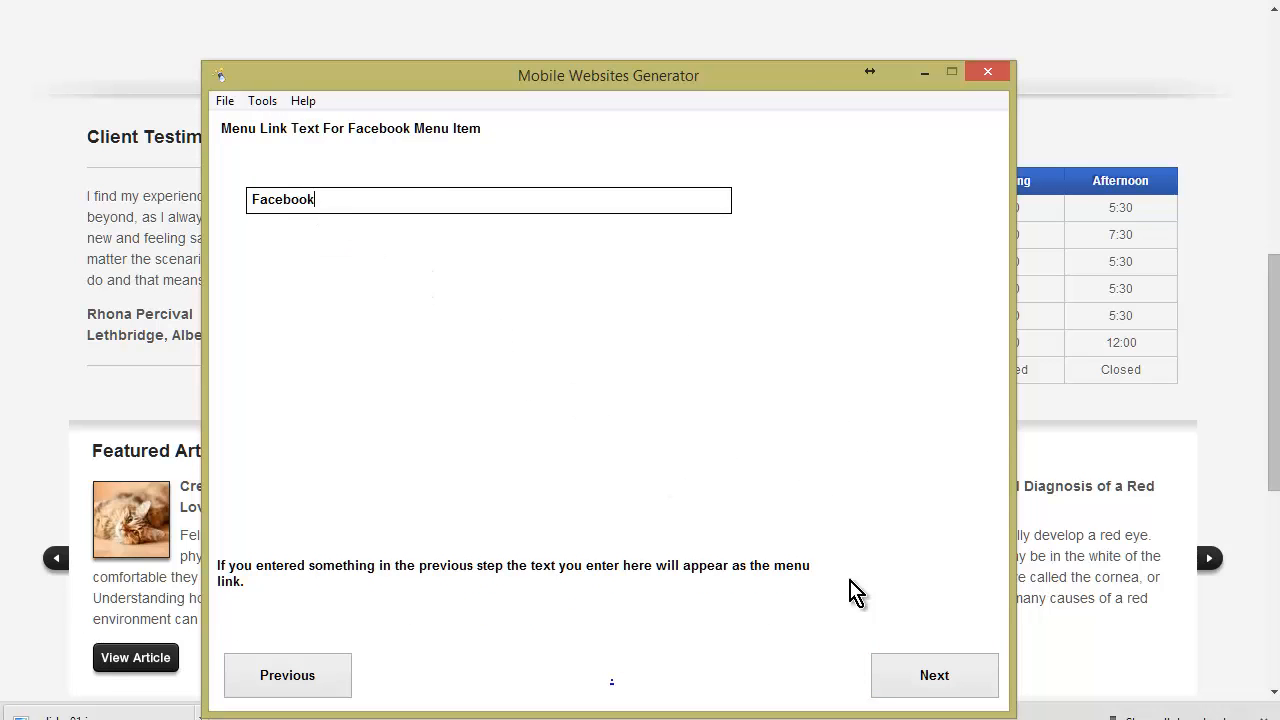
click(932, 663)
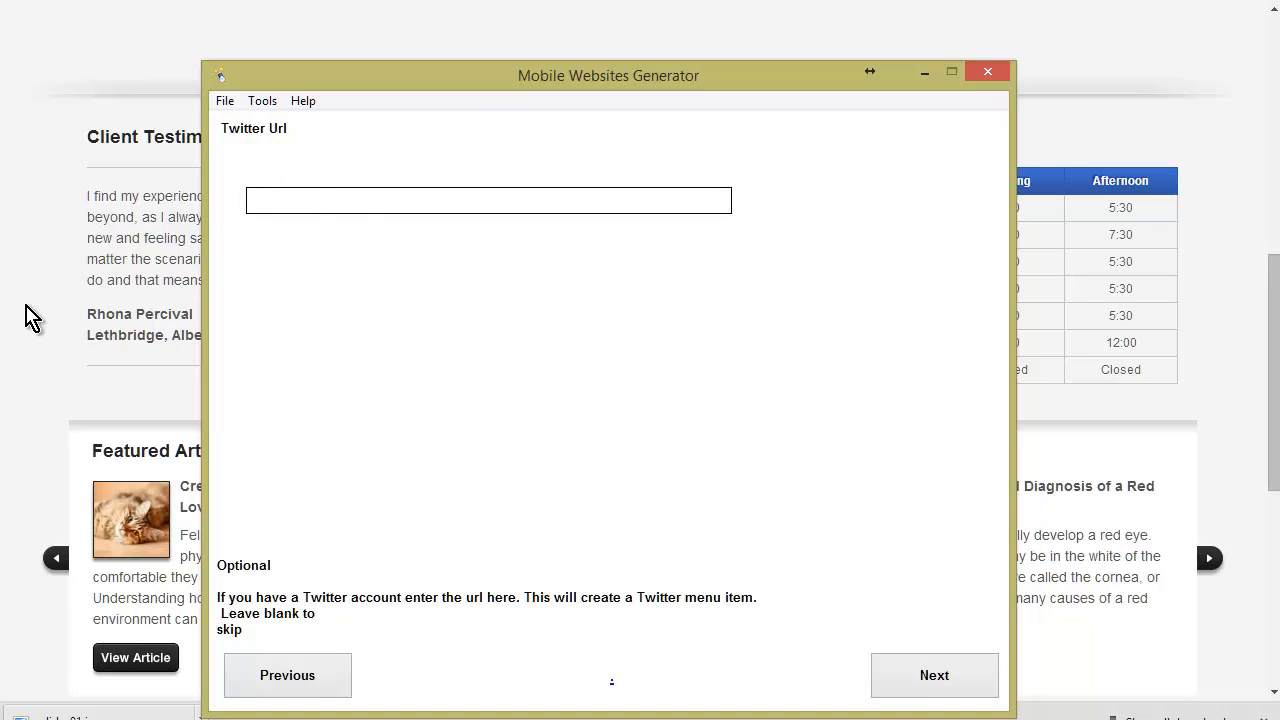
Copy the Twitter link address from the website's Follow Us section into the Twitter URL and accept Twitter as its menu link text.
click(29, 313)
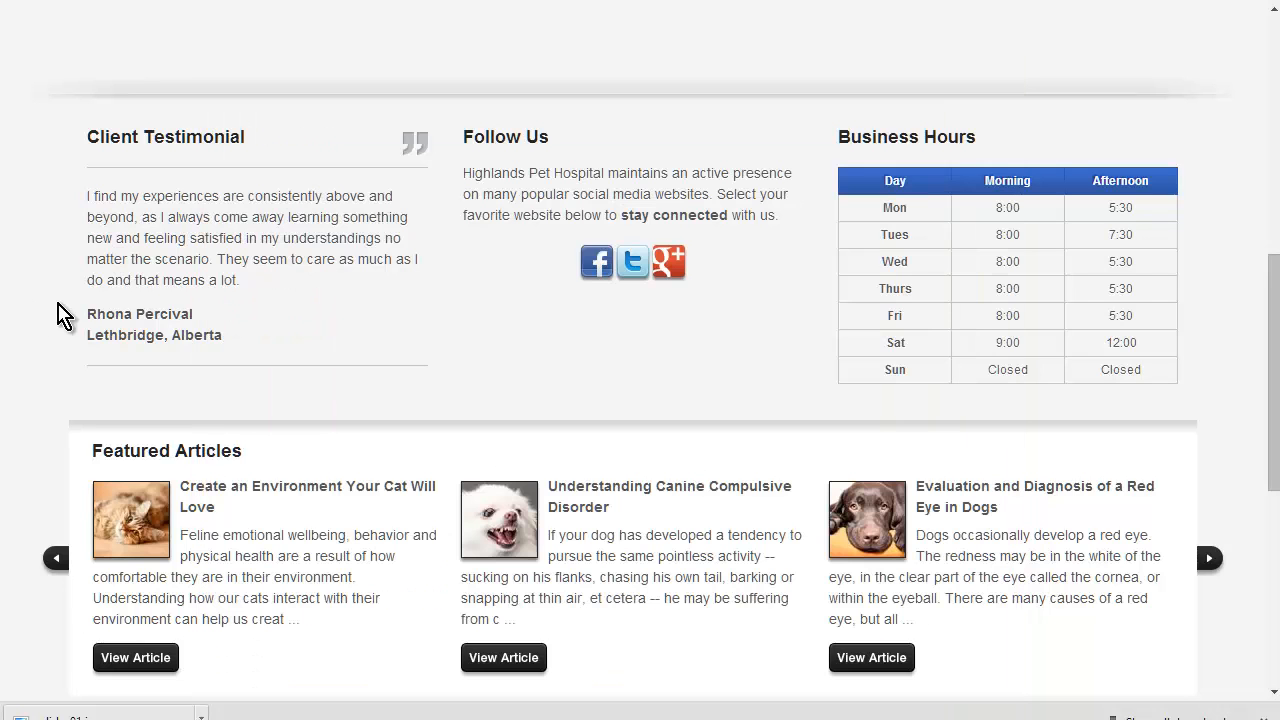
right_click(630, 261)
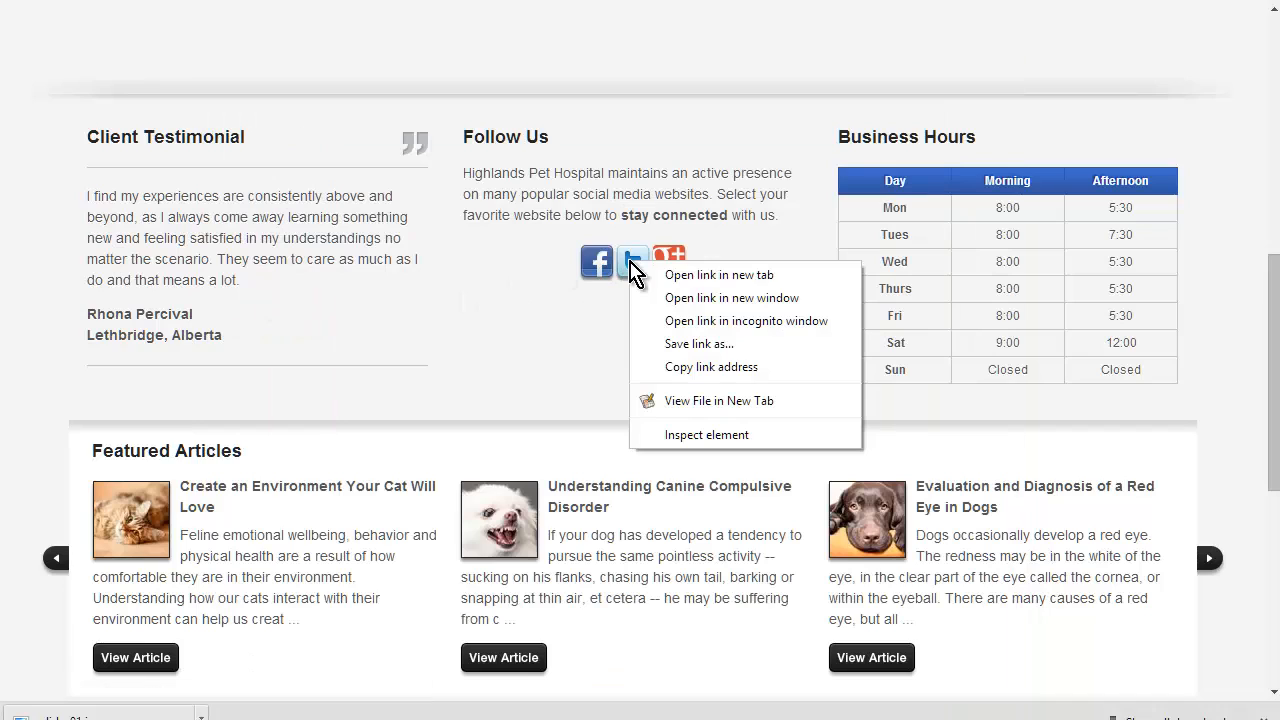
click(795, 367)
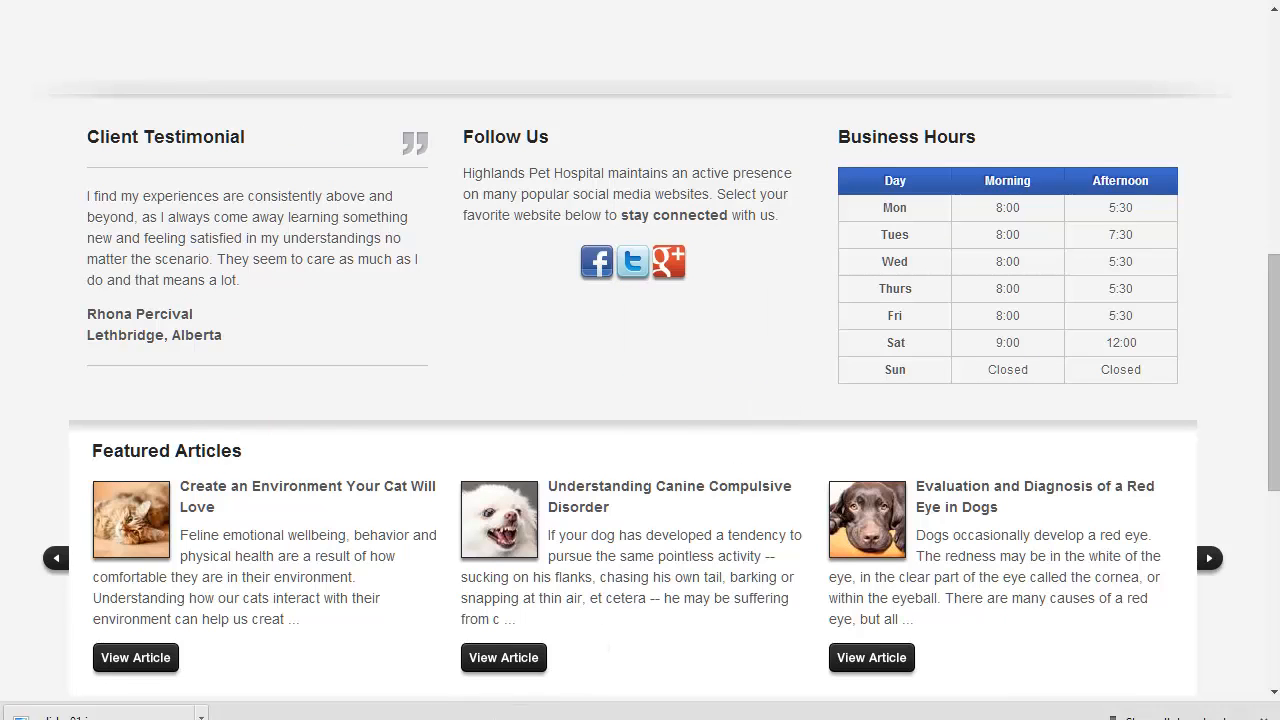
click(430, 719)
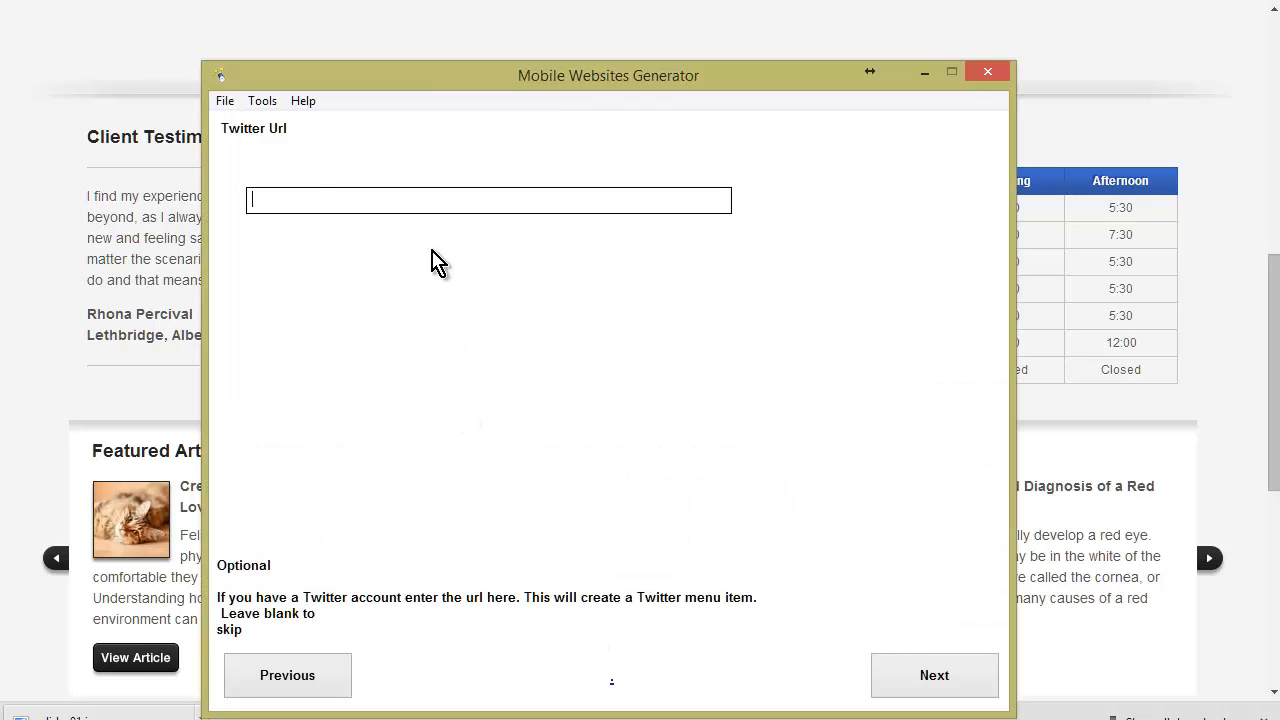
right_click(316, 200)
click(390, 287)
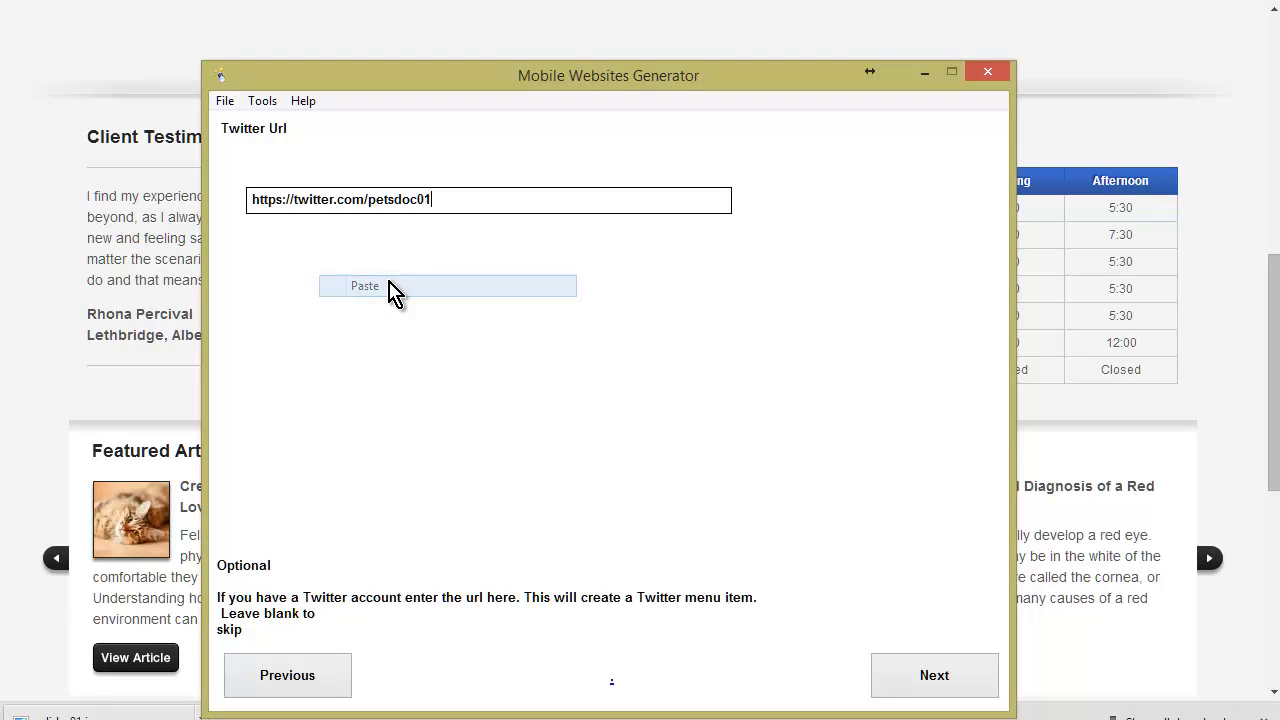
click(920, 674)
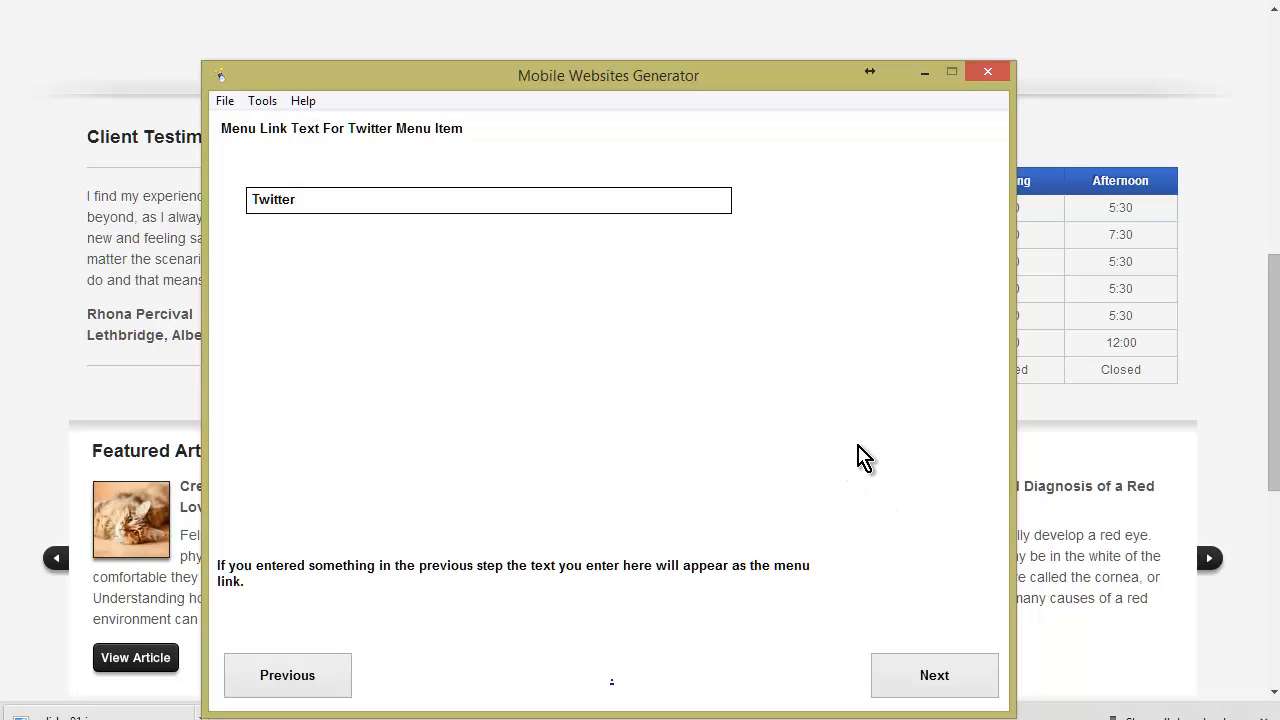
click(940, 685)
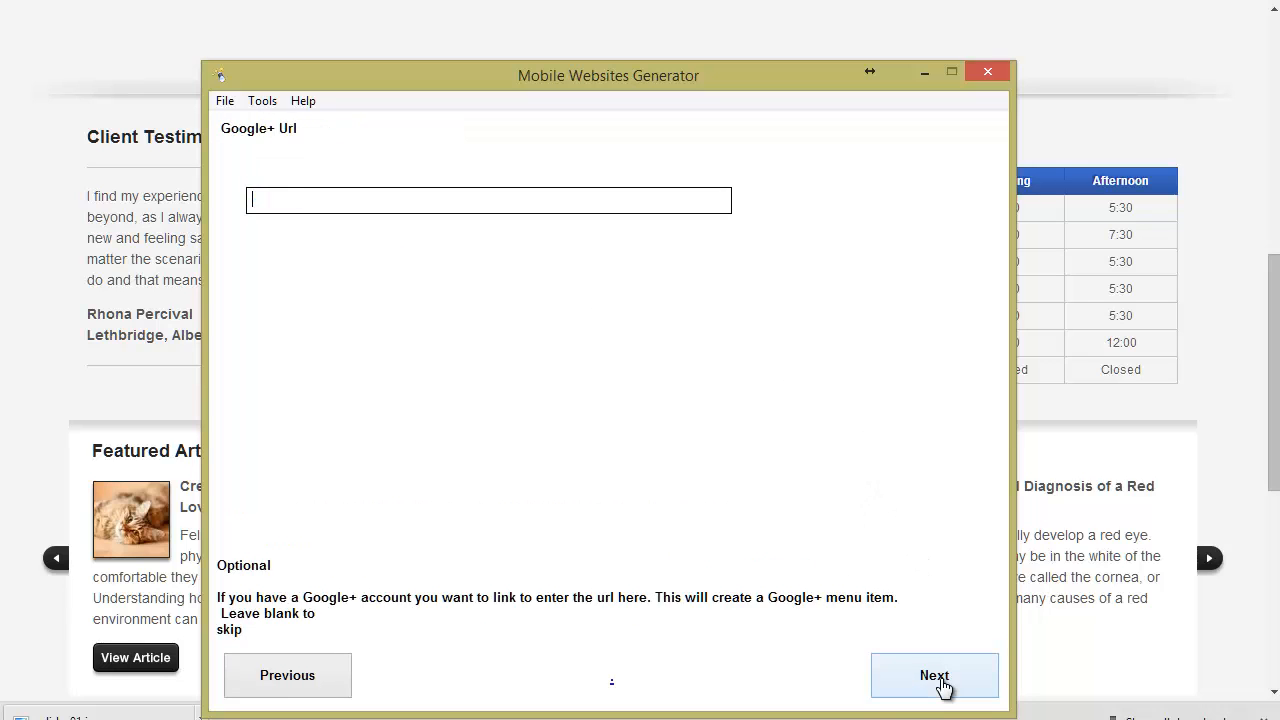
Copy the Google+ link address from the website's Follow Us section into the Google+ URL and continue to its menu link text.
click(16, 308)
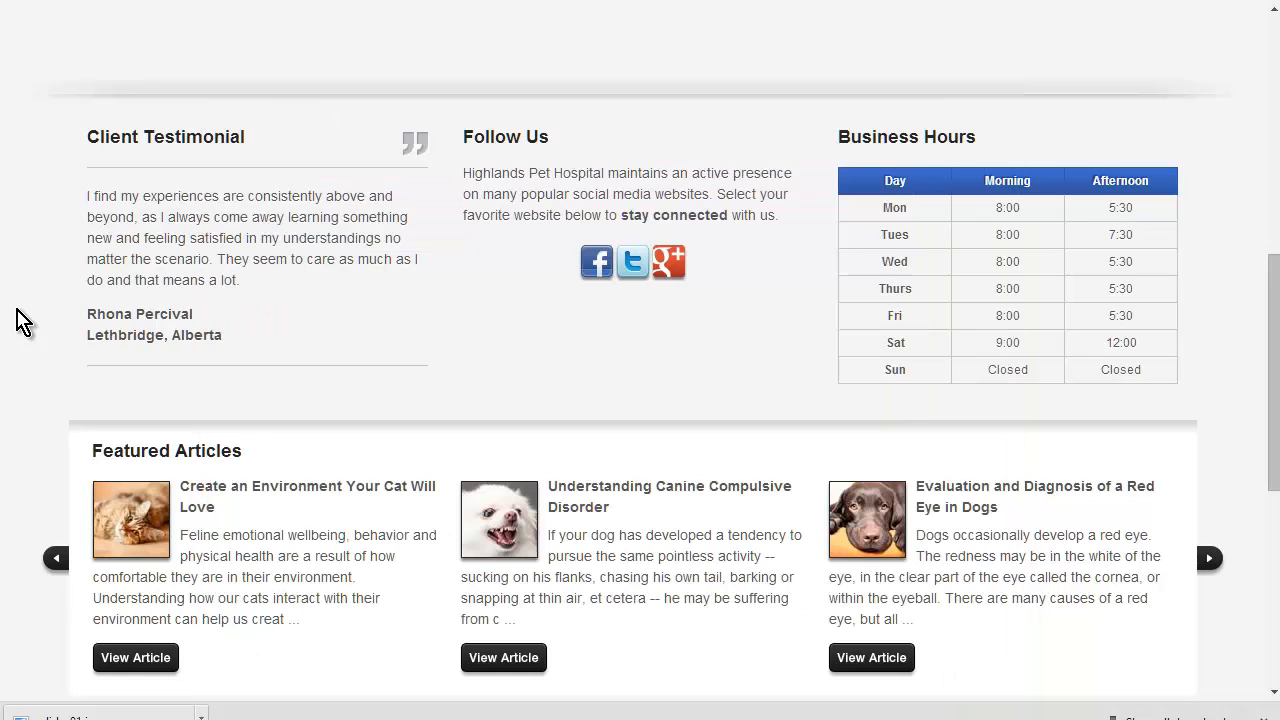
right_click(667, 259)
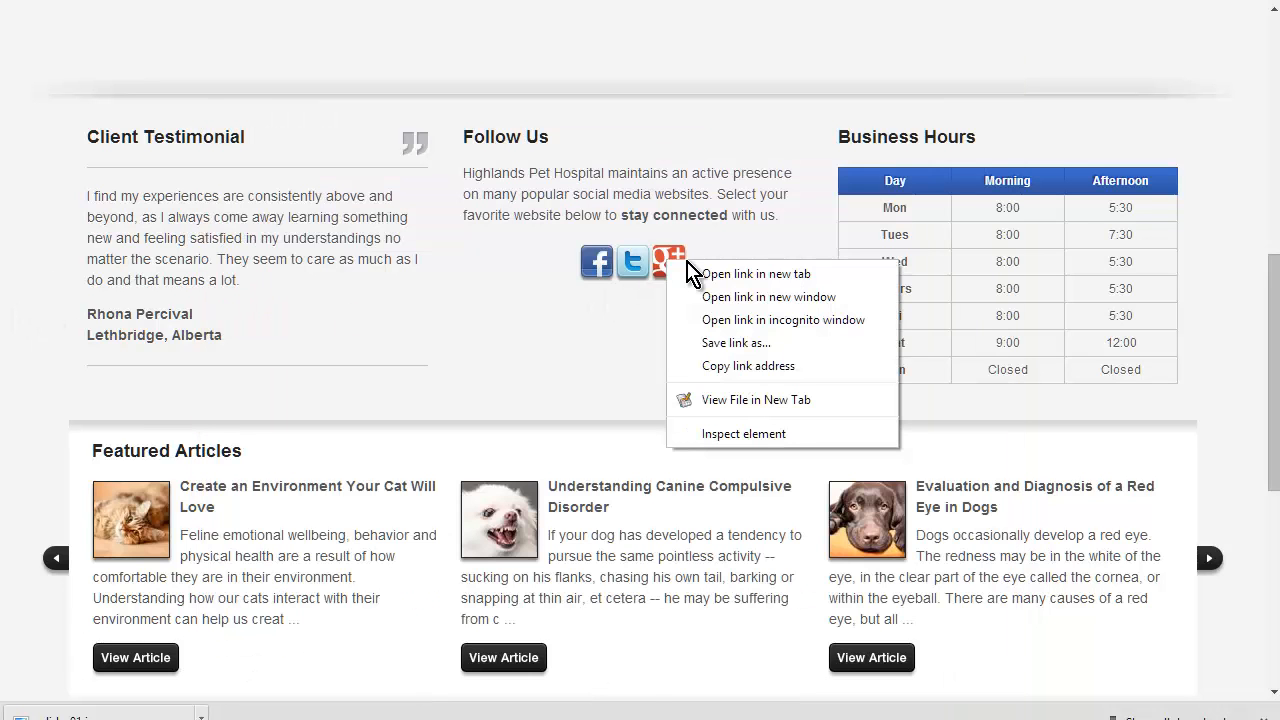
click(760, 366)
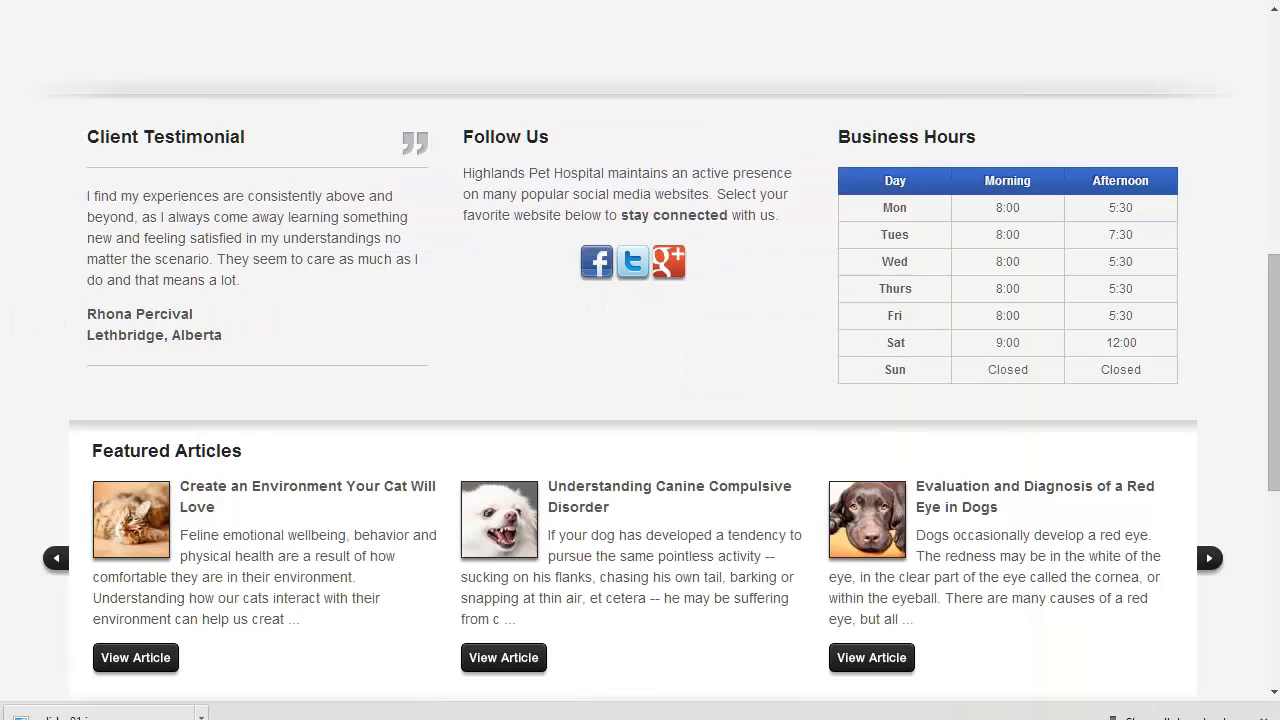
key(alt+Tab)
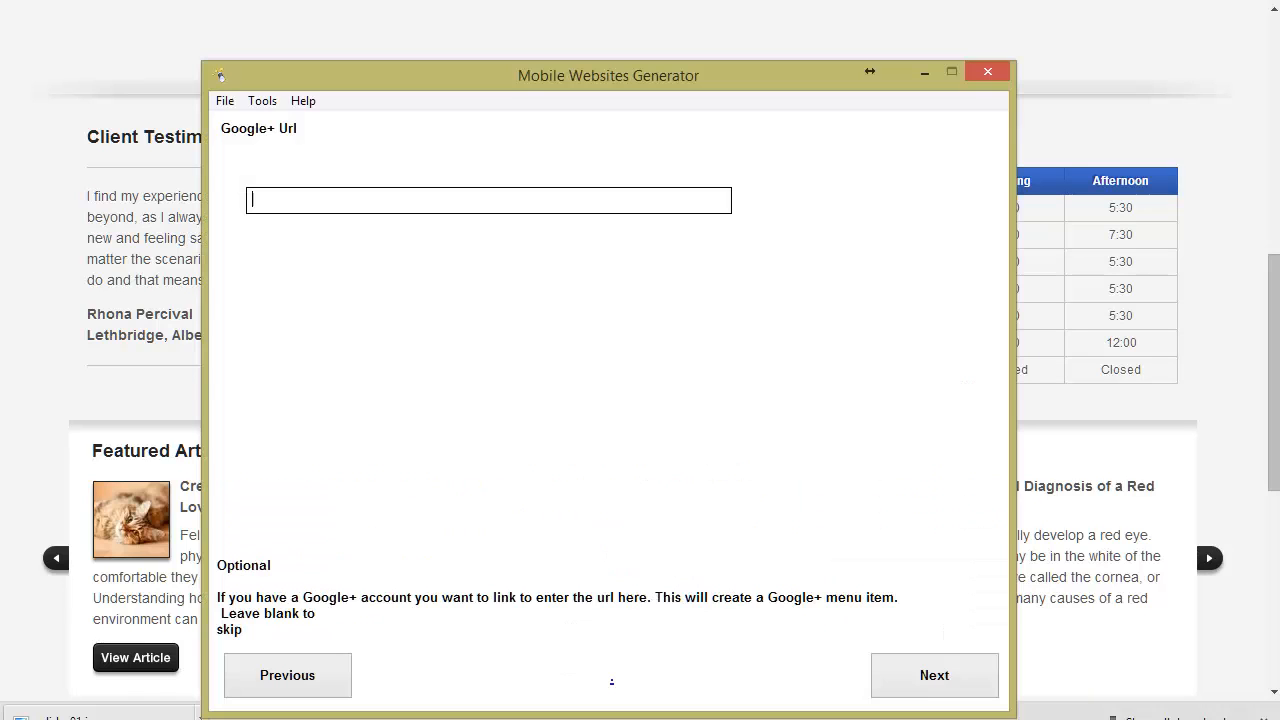
right_click(424, 200)
click(515, 288)
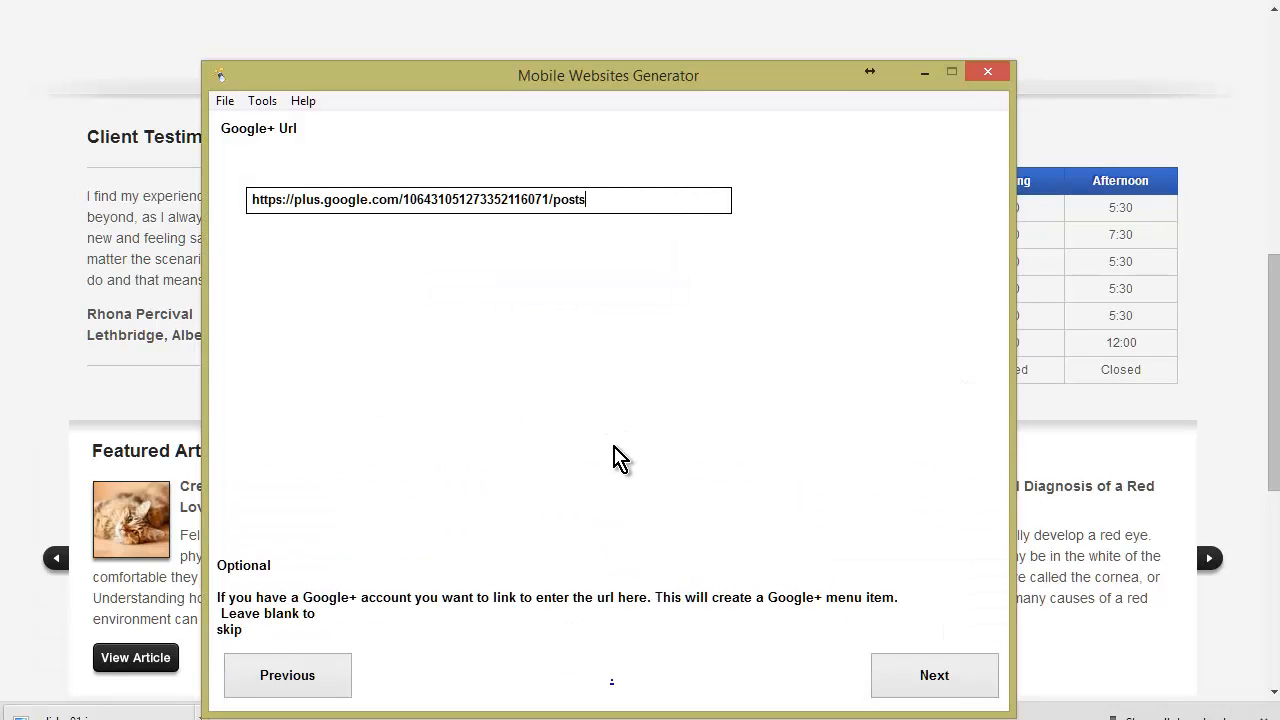
click(924, 690)
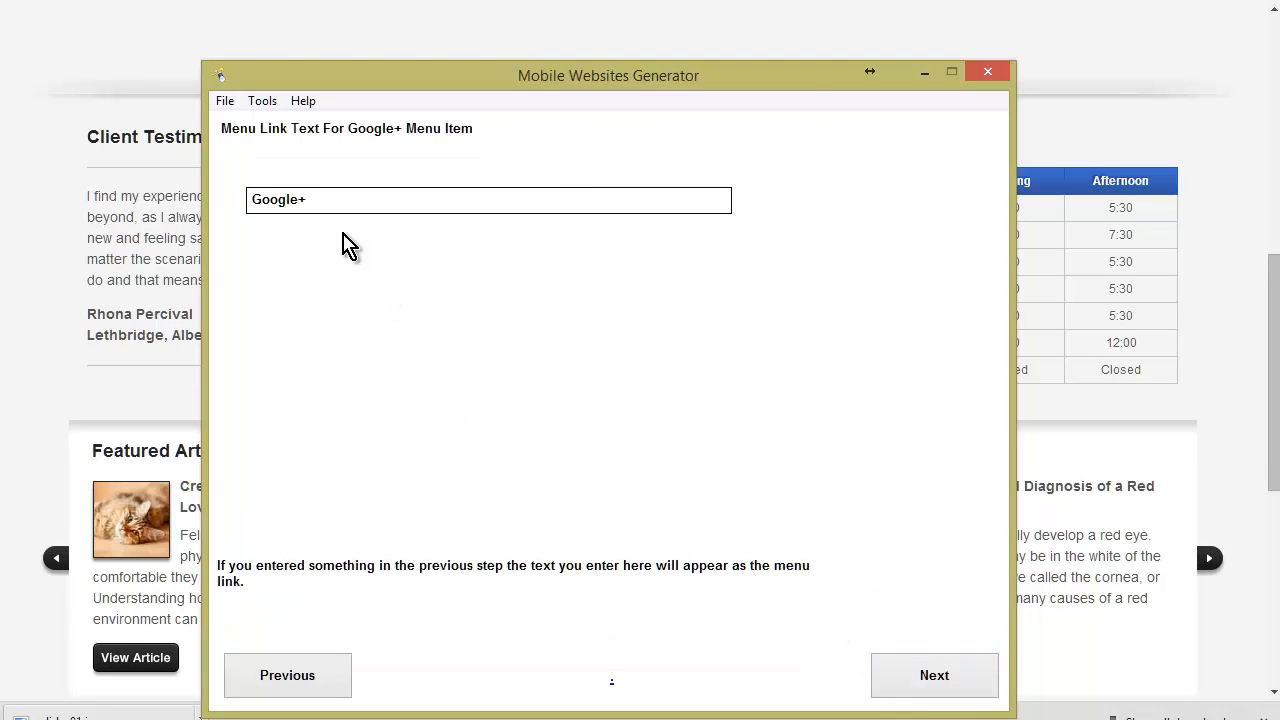
Accept Google+ as its menu link text and check the website for other destinations that could become custom links.
click(929, 676)
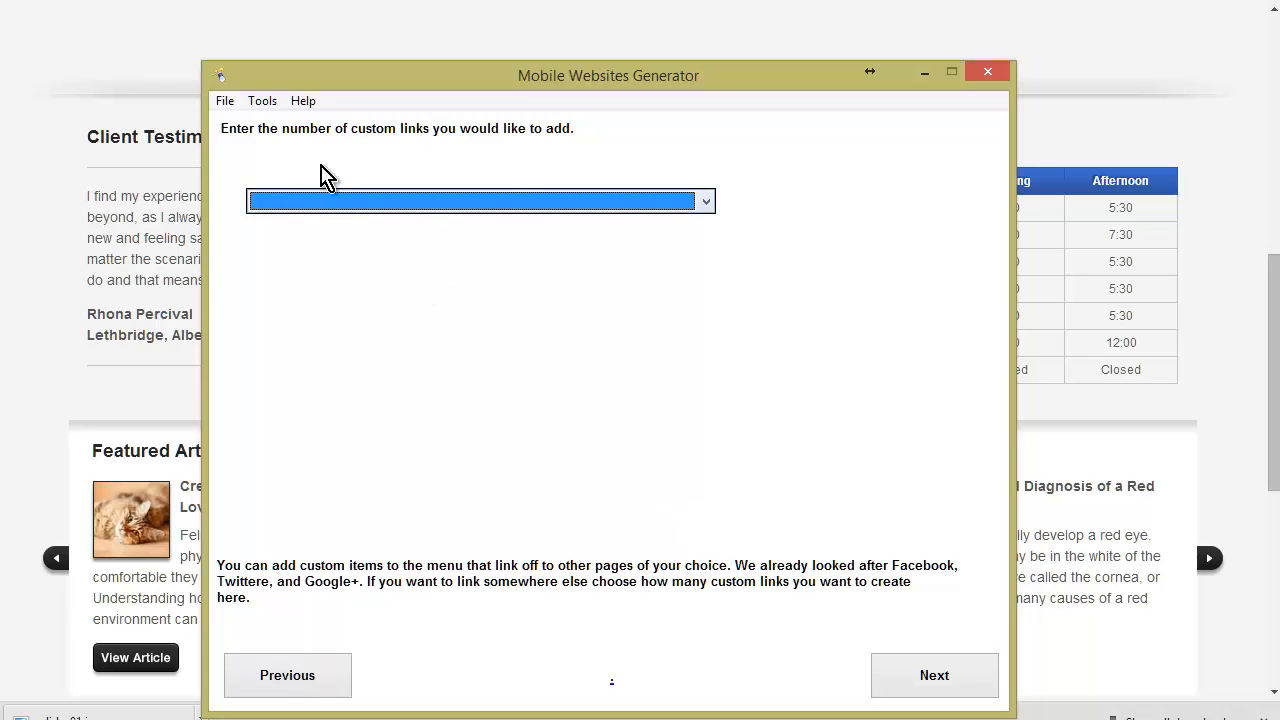
click(6, 336)
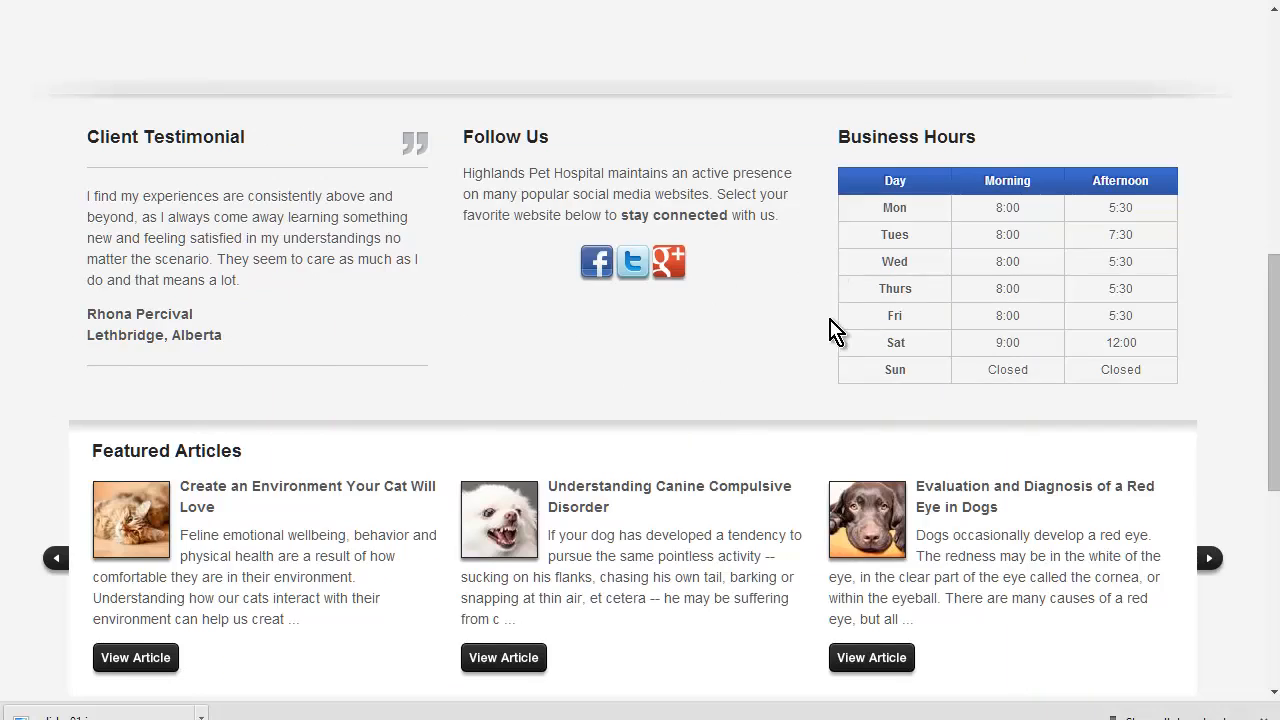
scroll(829, 331, down, 4)
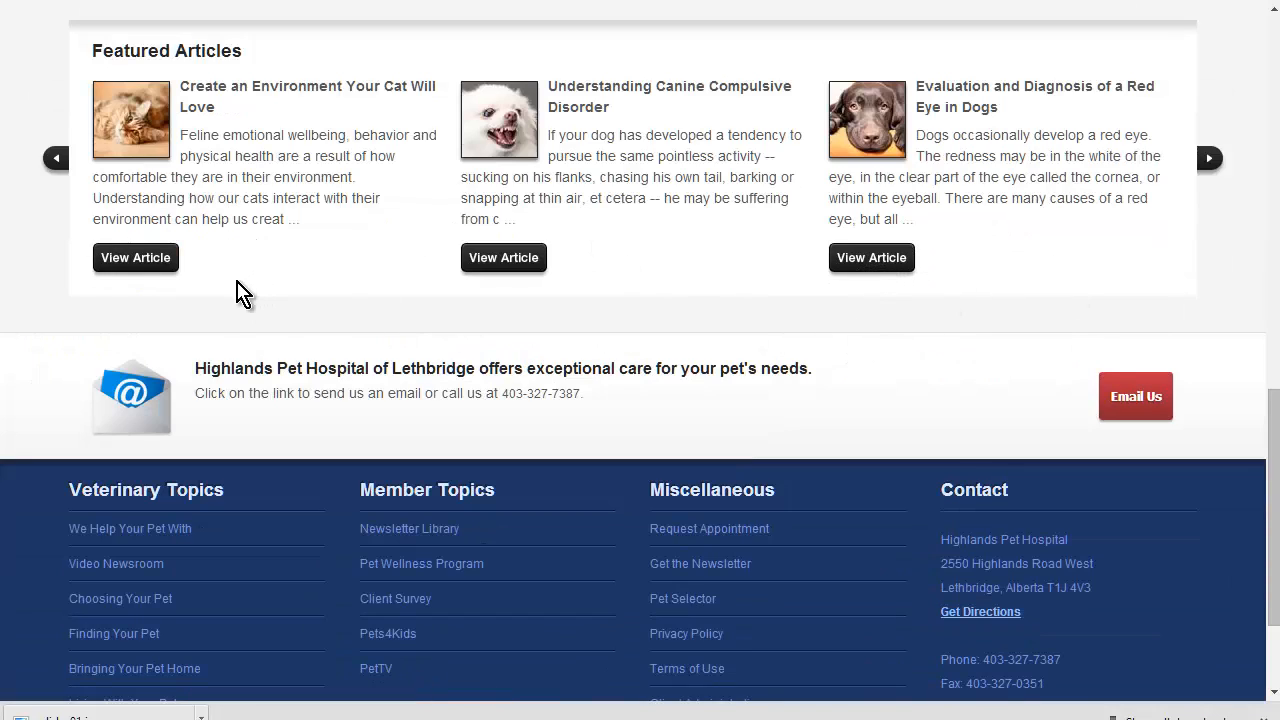
scroll(240, 290, up, 9)
scroll(337, 258, up, 2)
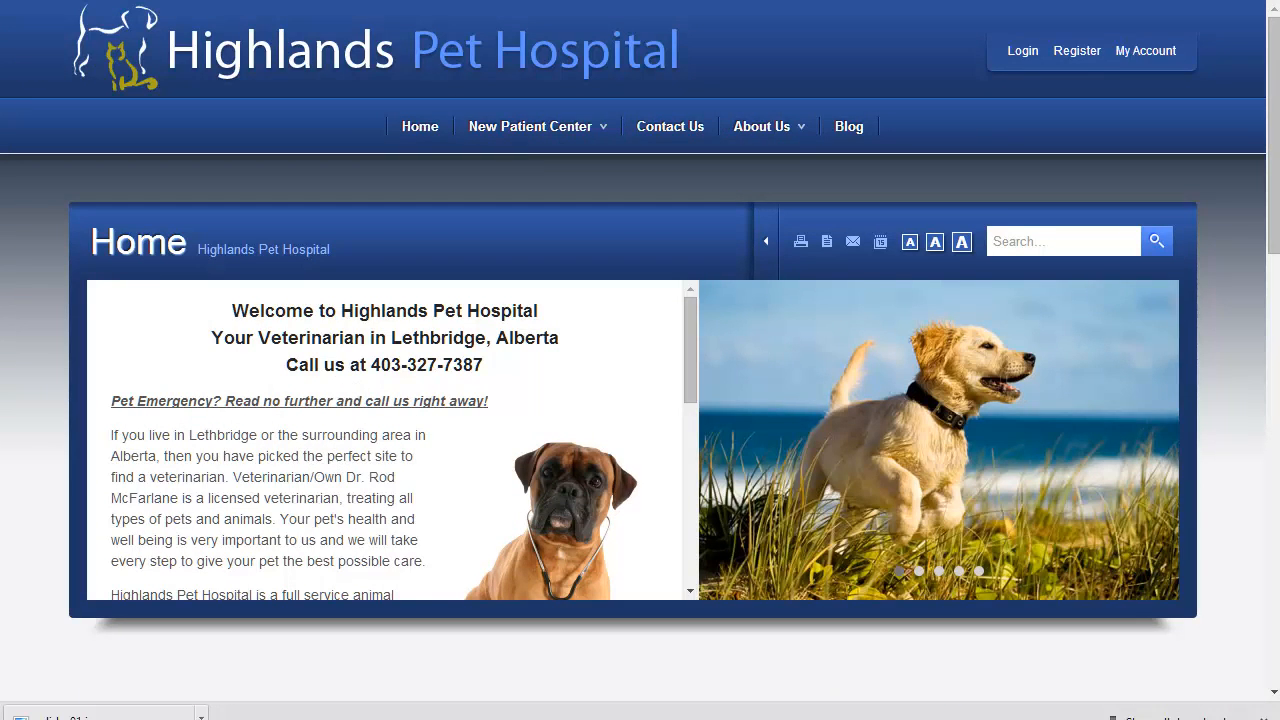
click(330, 712)
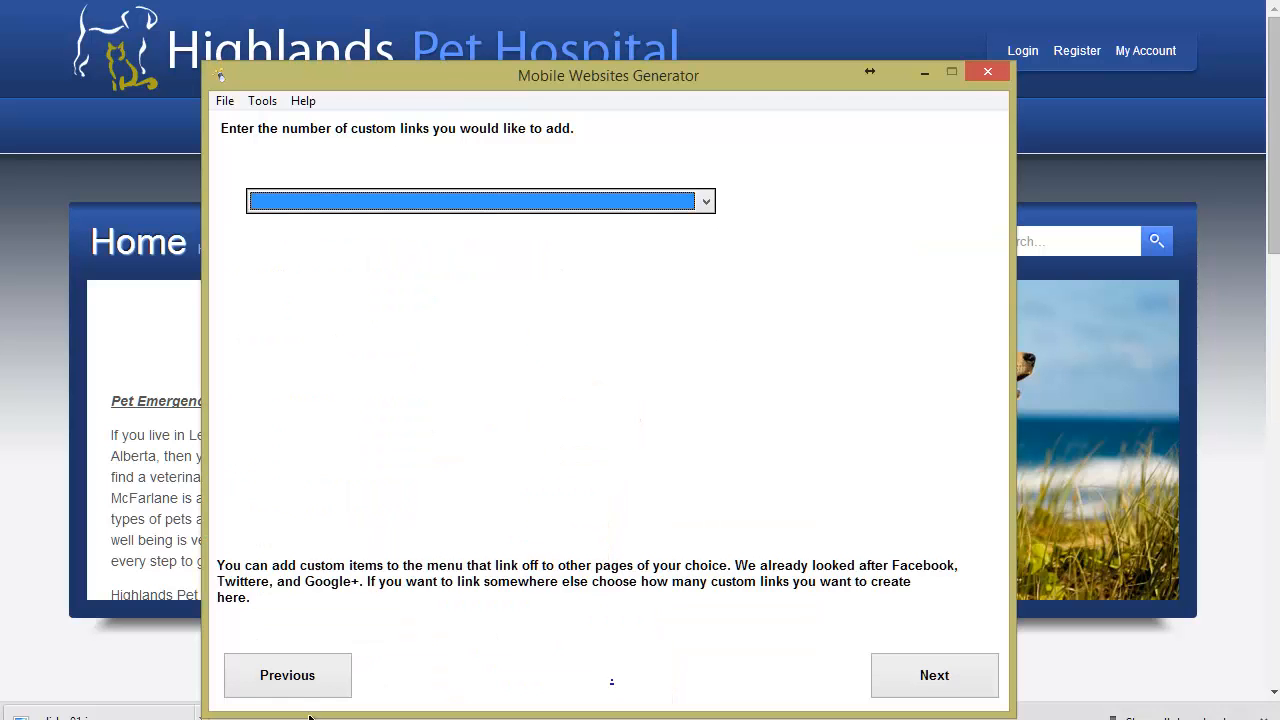
Choose to add no custom links and continue to the number of custom pages.
click(367, 206)
click(371, 240)
click(705, 203)
click(656, 217)
click(940, 672)
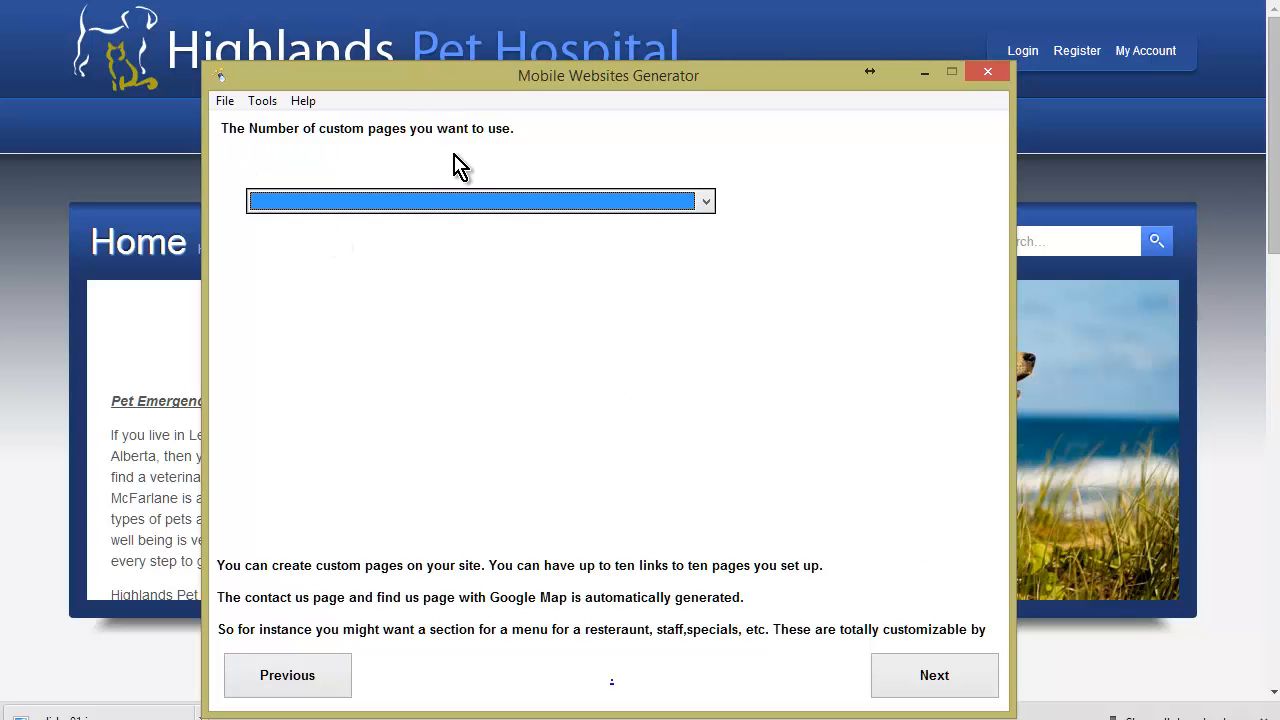
Examine the website's New Patient Center and About Us sections and its What to Expect page for content suited to custom pages.
click(52, 202)
mouse_move(466, 135)
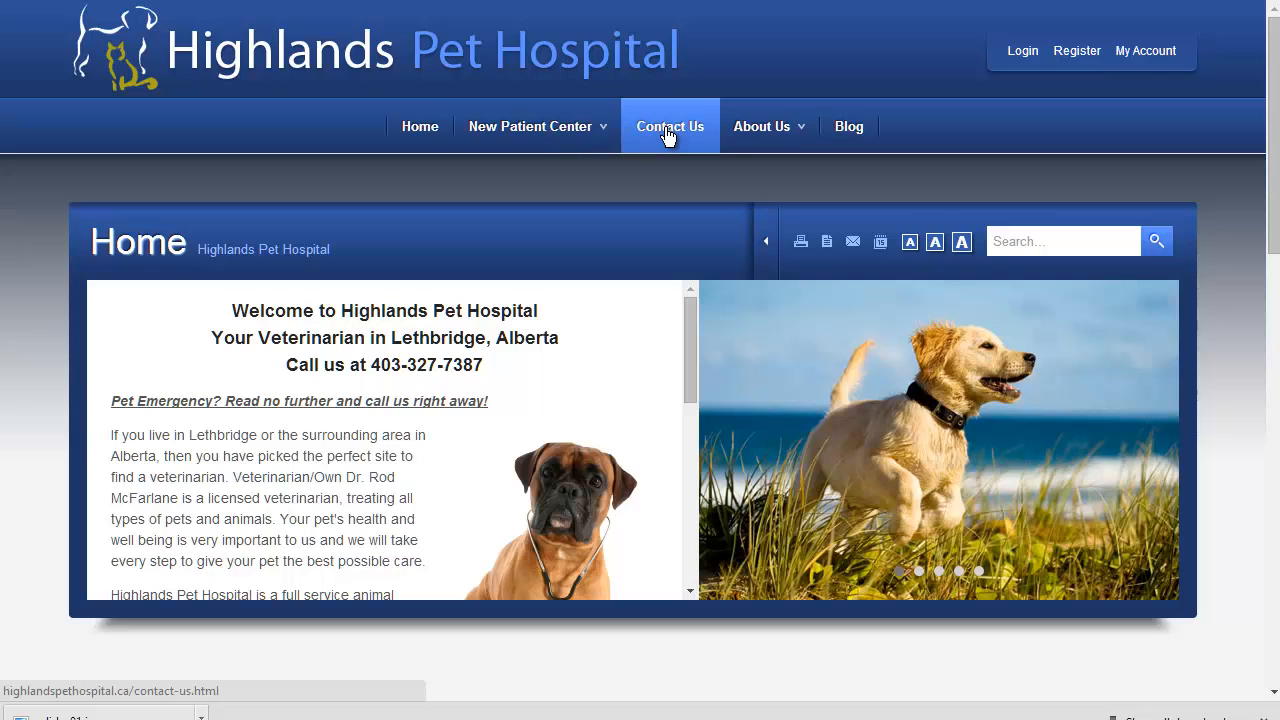
mouse_move(788, 134)
mouse_move(538, 133)
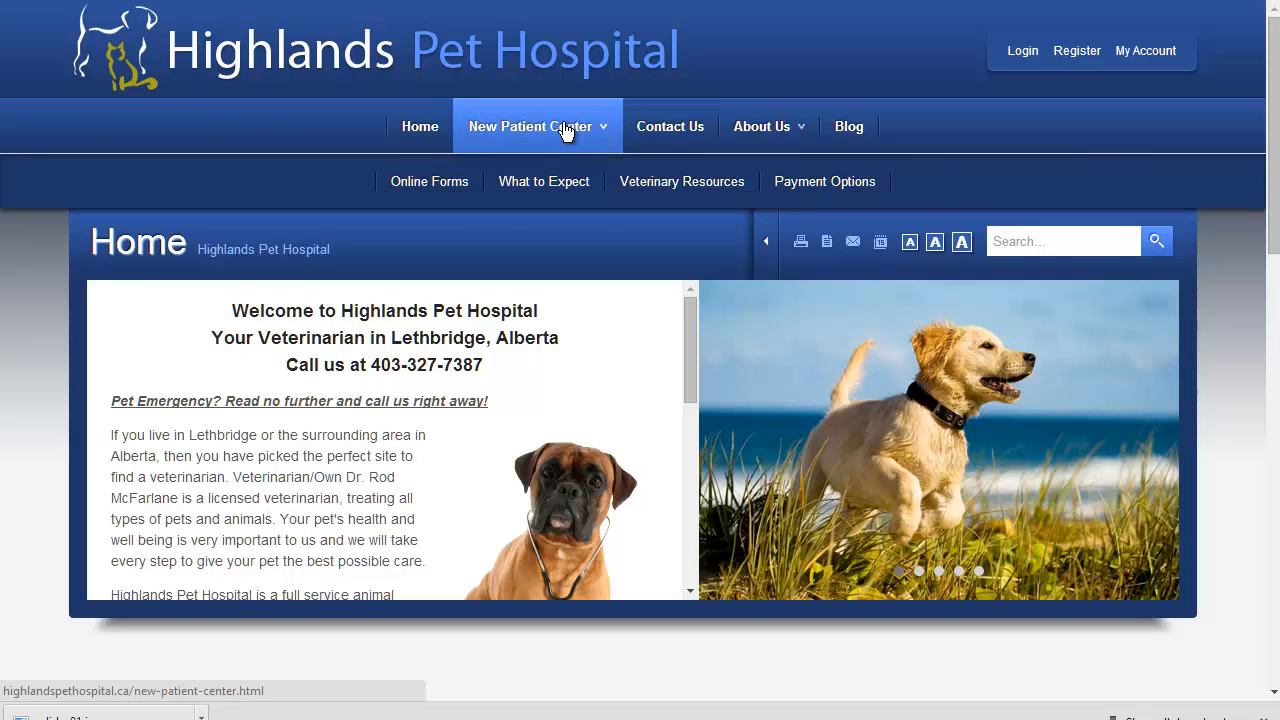
click(536, 186)
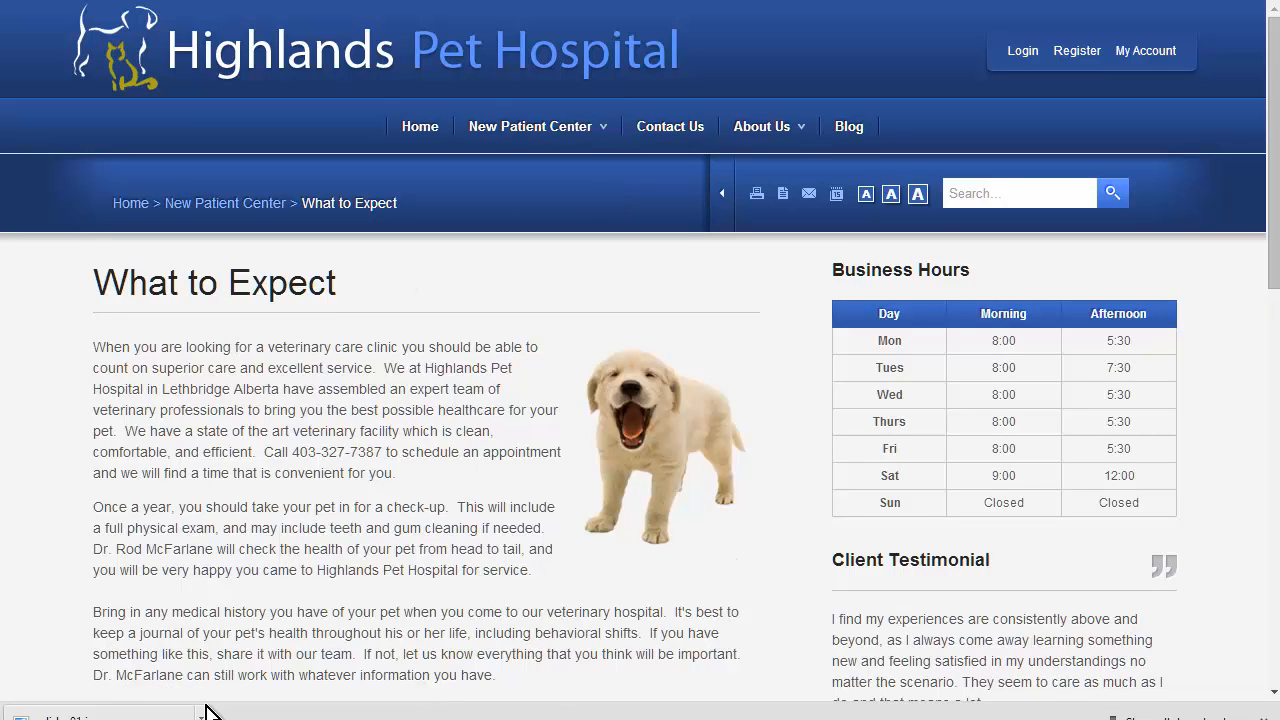
key(alt+Tab)
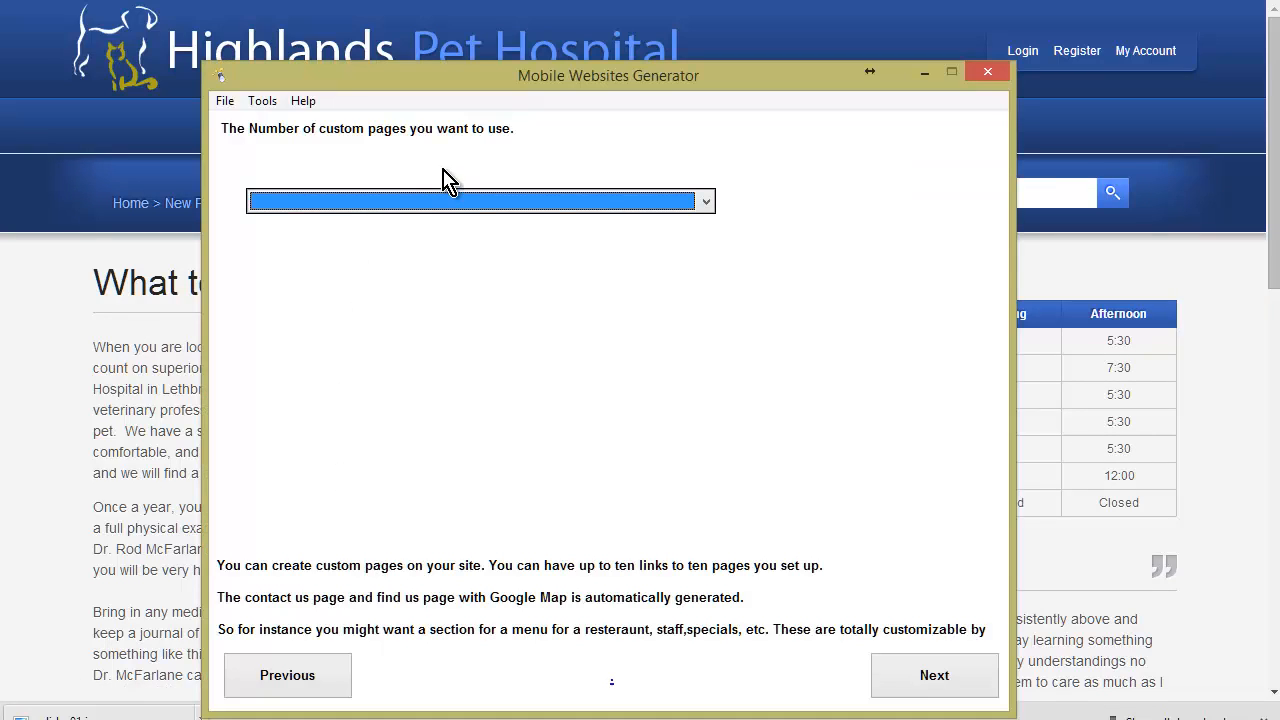
click(70, 320)
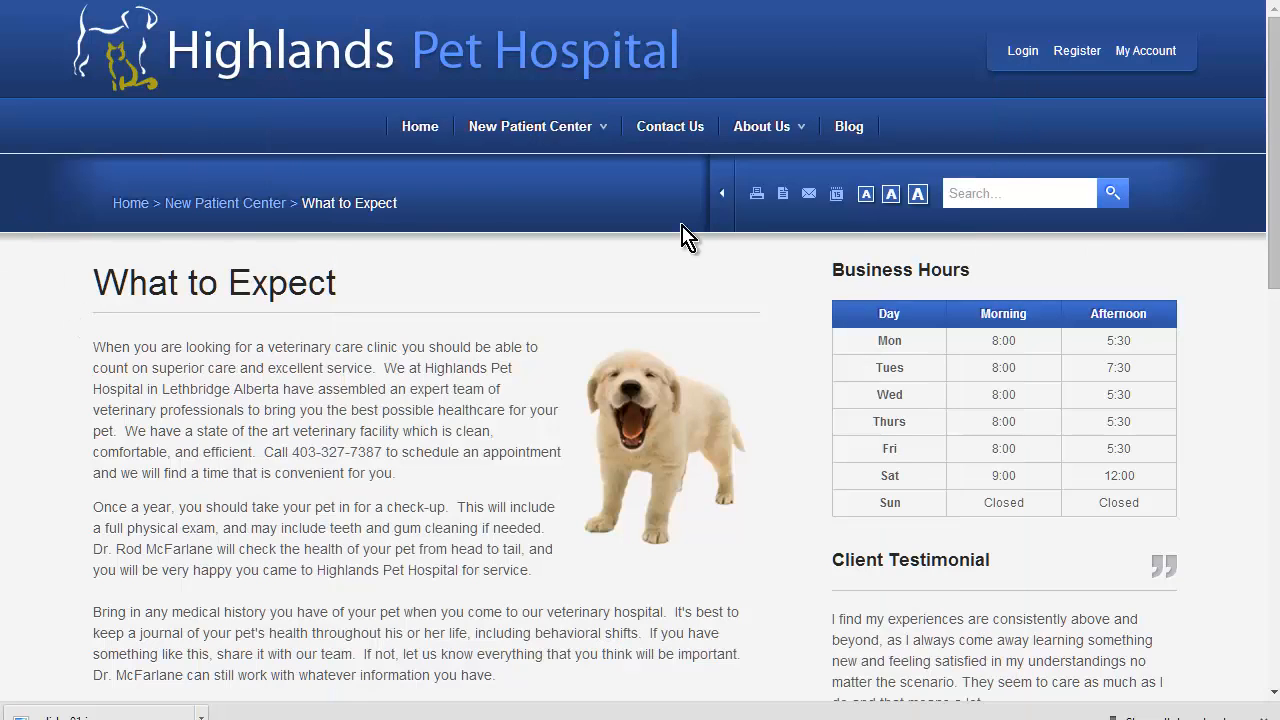
mouse_move(485, 128)
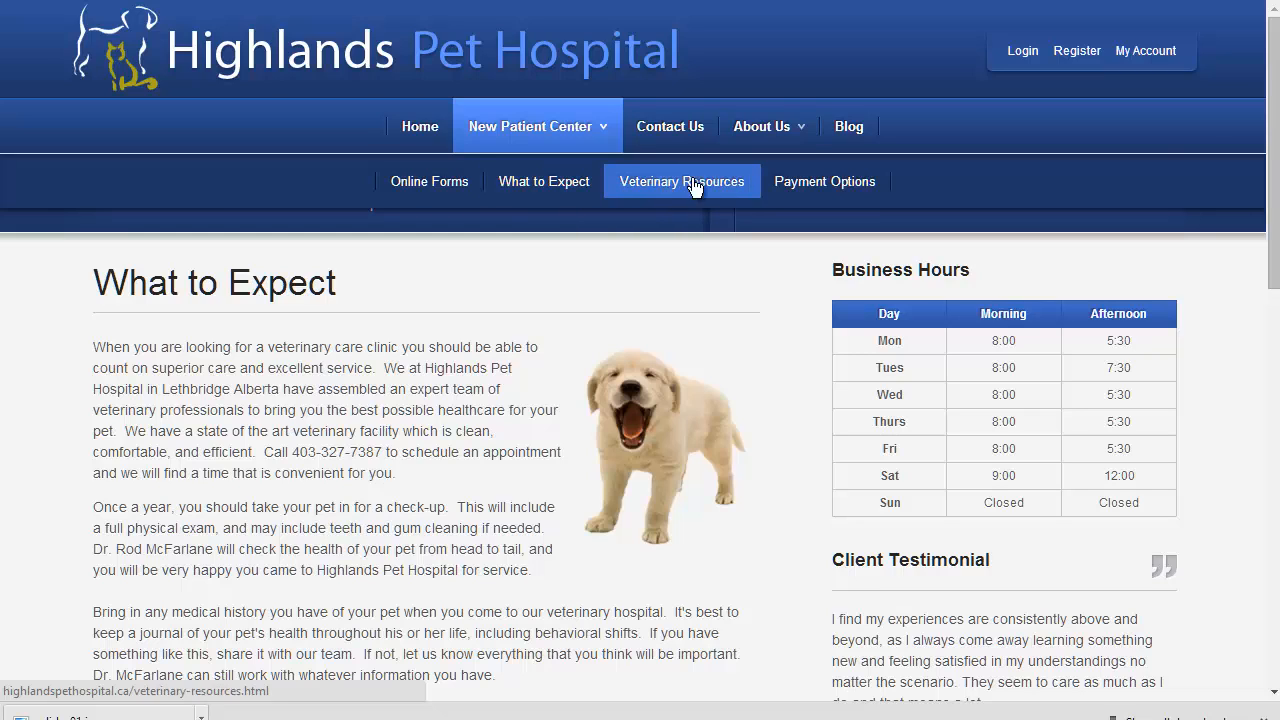
mouse_move(752, 140)
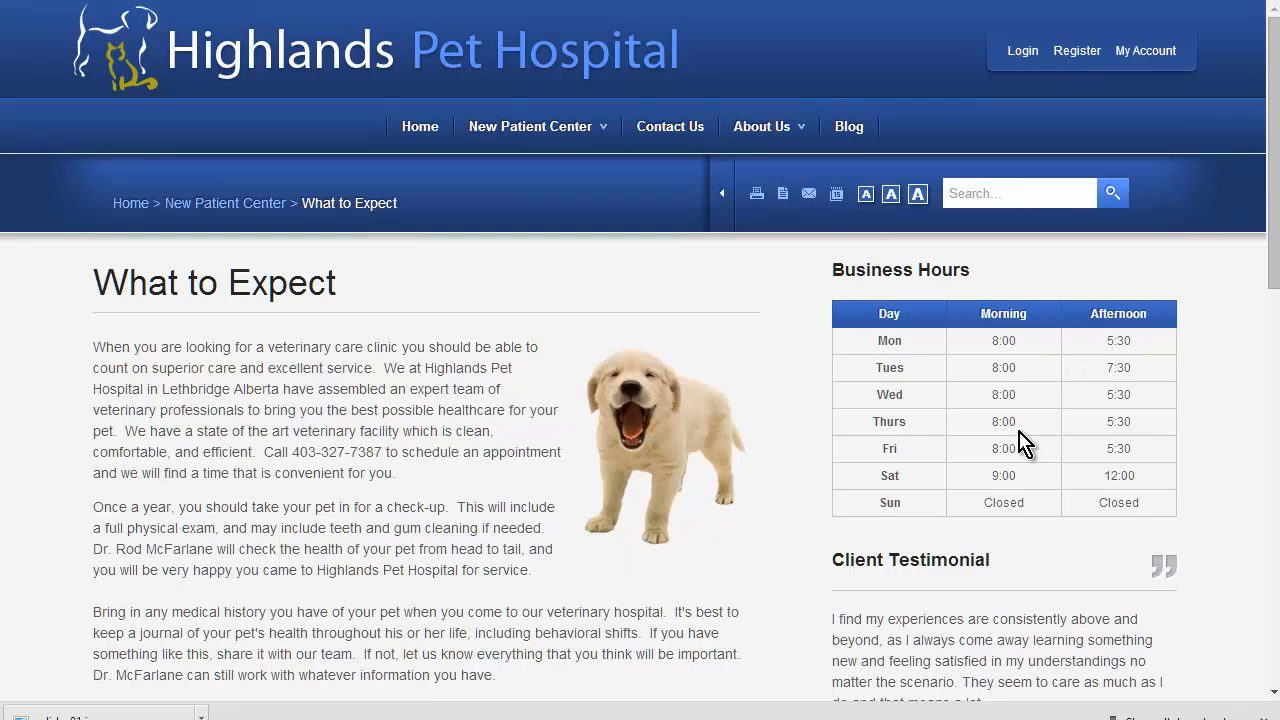
scroll(1022, 442, down, 1)
scroll(1030, 512, down, 1)
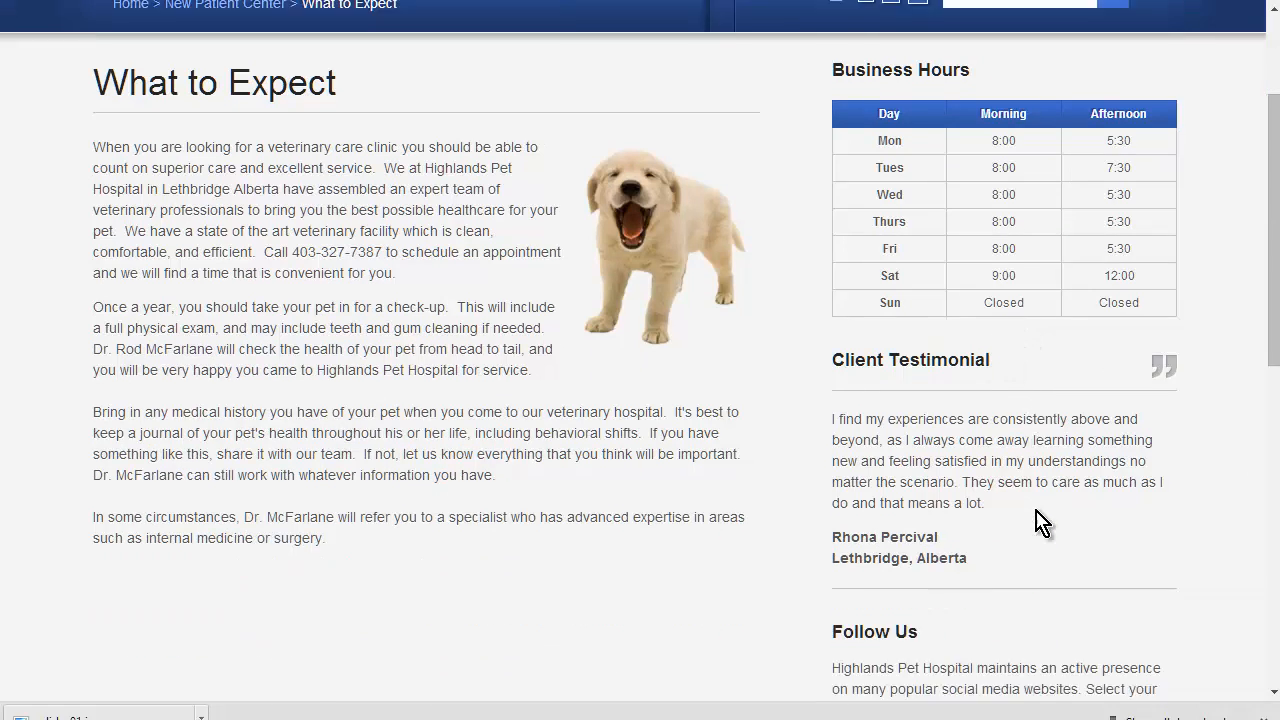
scroll(995, 485, down, 2)
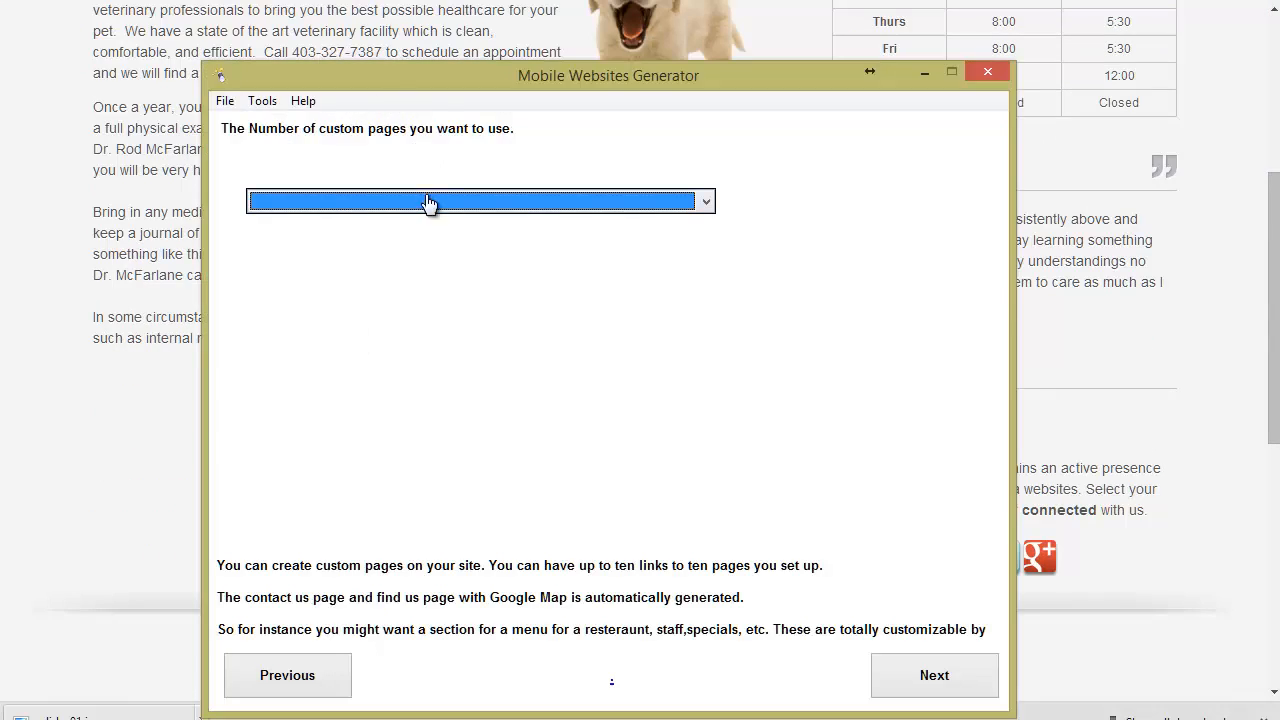
Set the number of custom pages to 5 and continue to the menu text for custom page one.
click(429, 203)
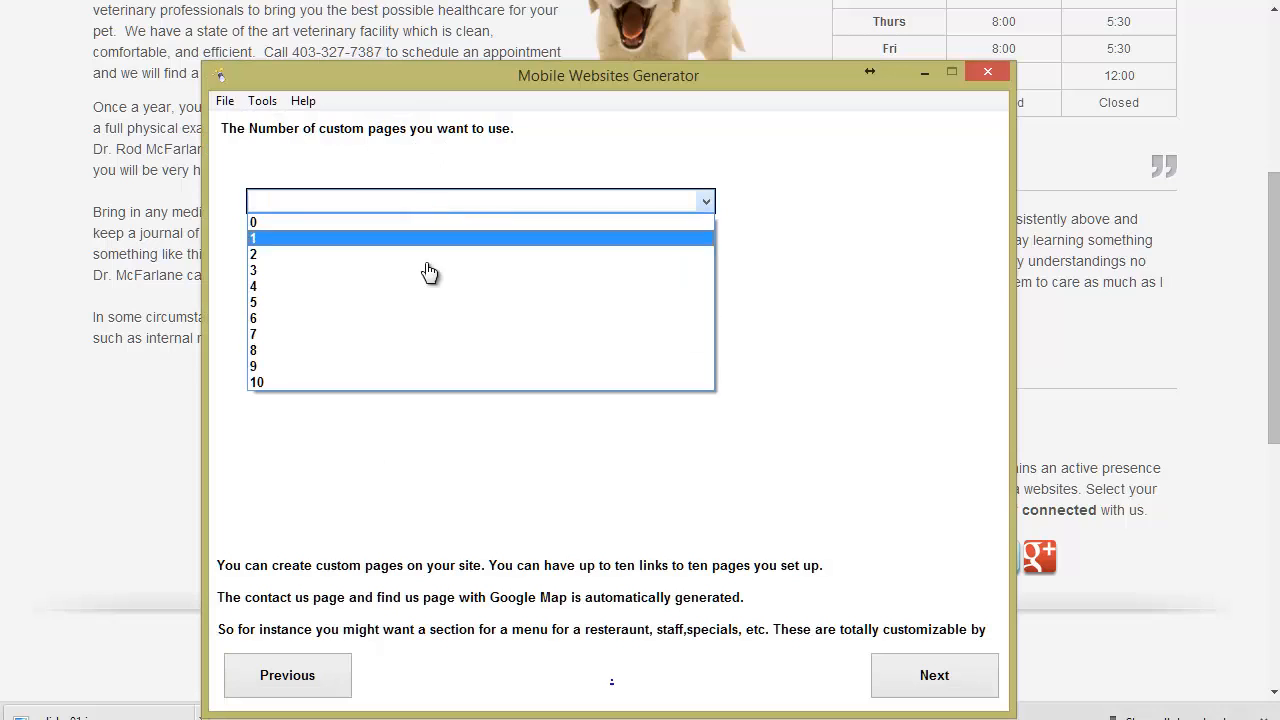
click(437, 305)
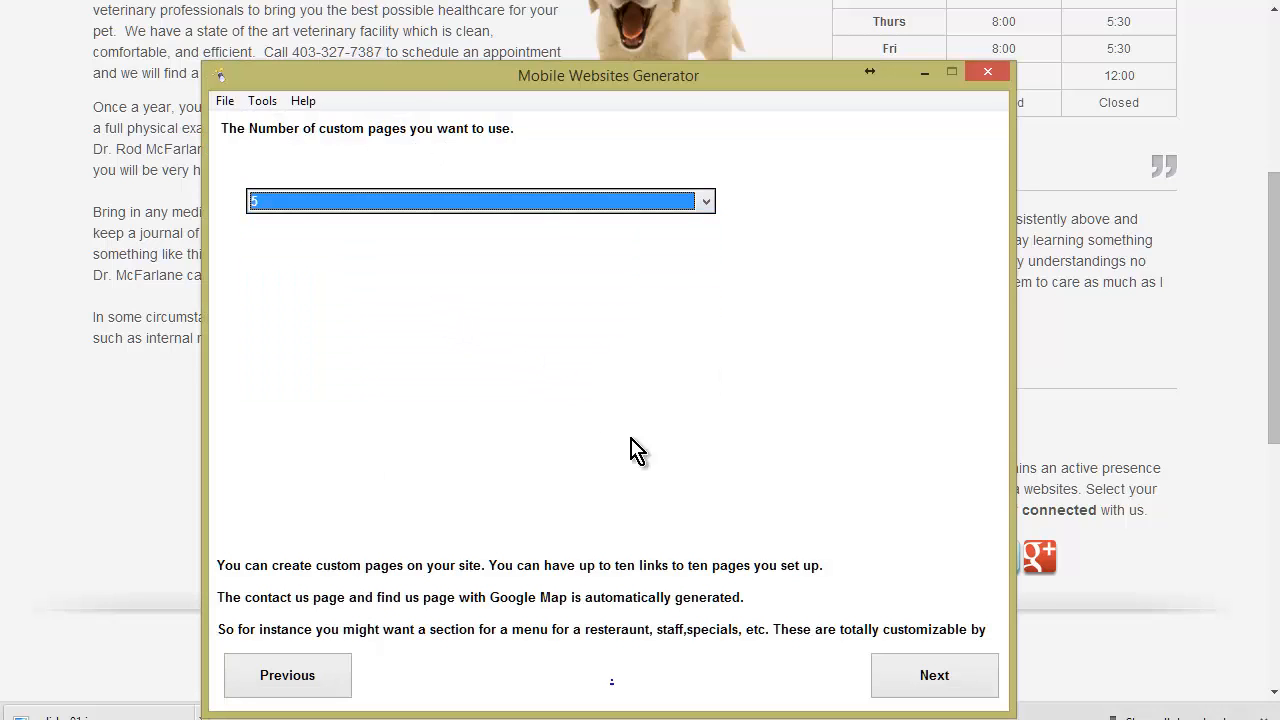
click(914, 674)
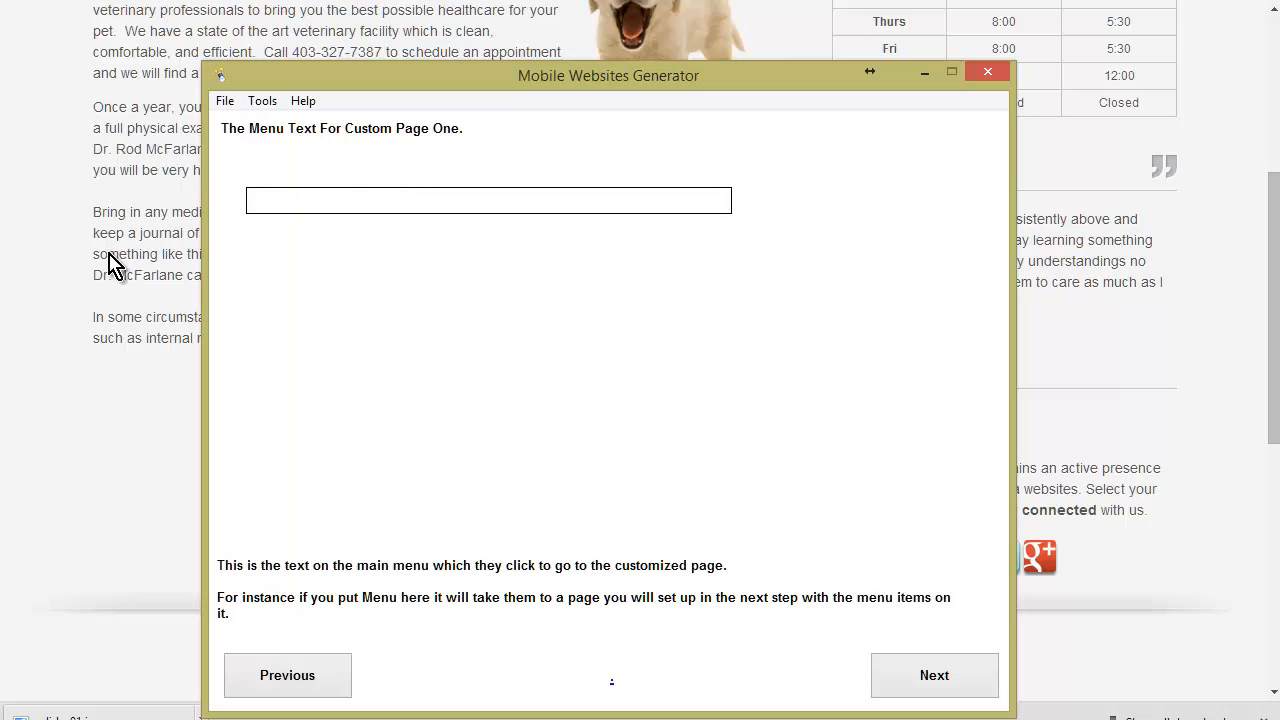
Open the website's What to Expect page, enter "What To Expect" as custom page one's menu text and continue to its content.
click(72, 362)
scroll(285, 268, up, 5)
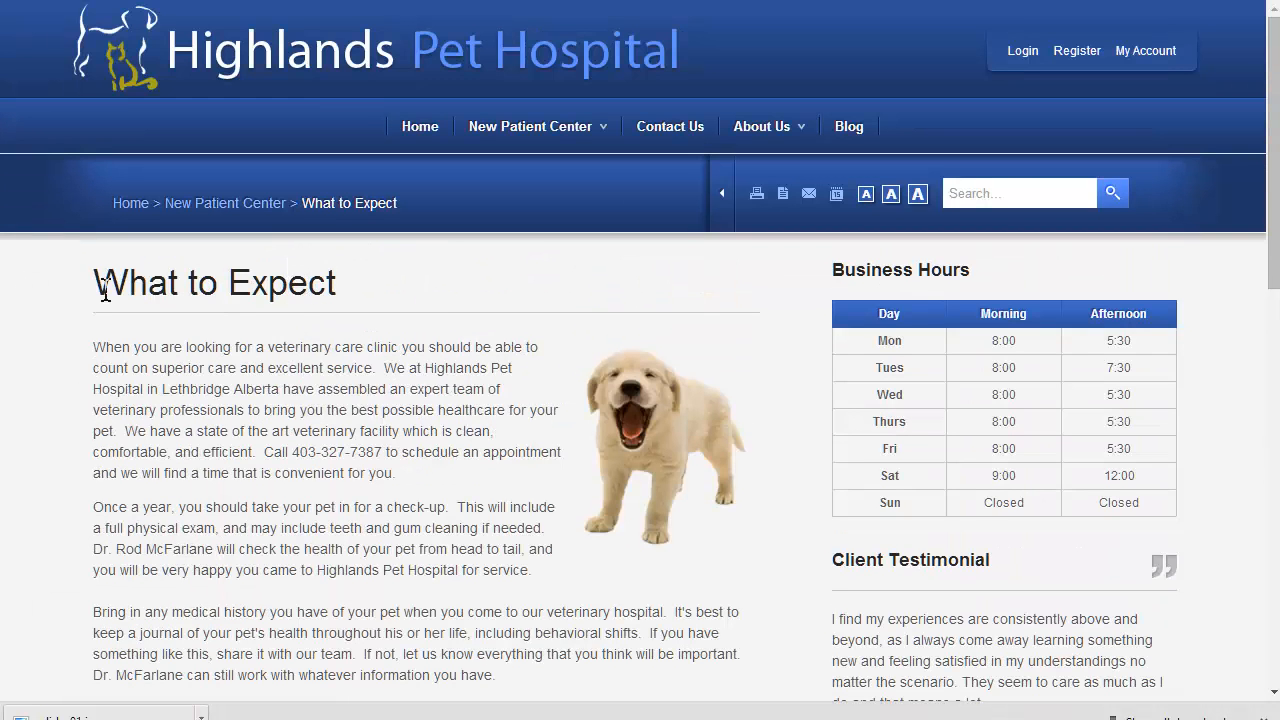
mouse_move(545, 140)
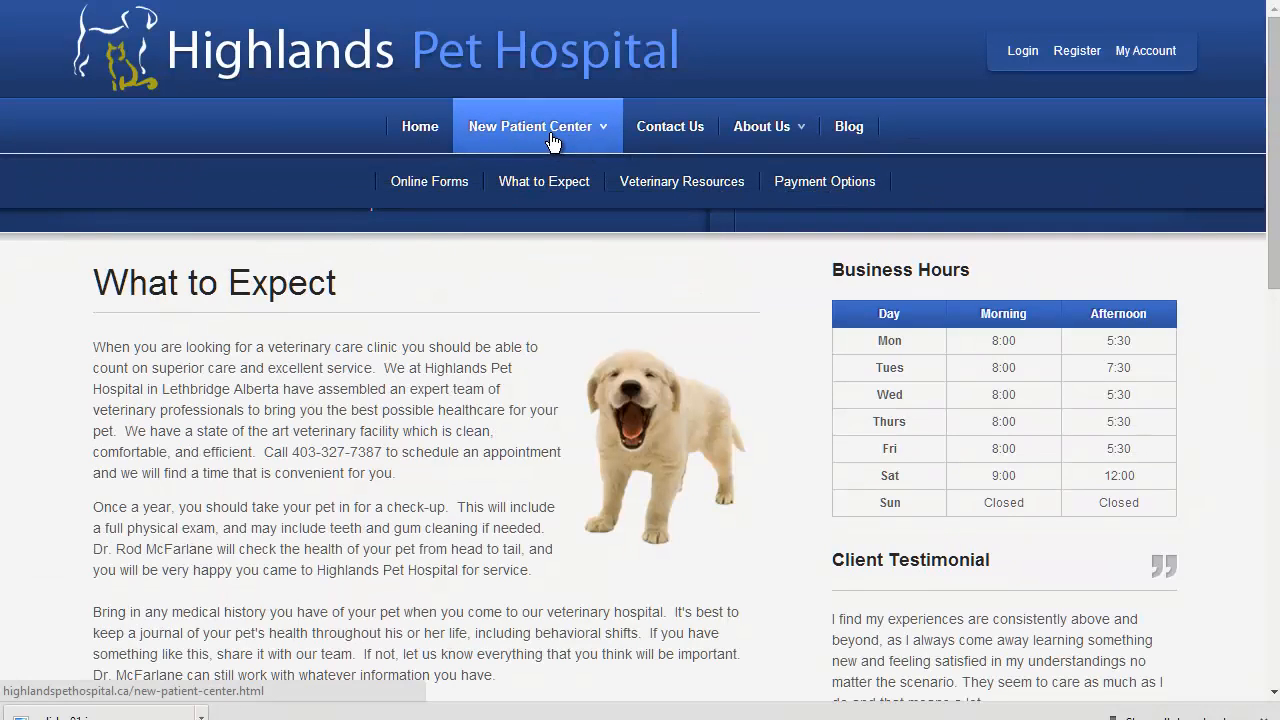
click(555, 197)
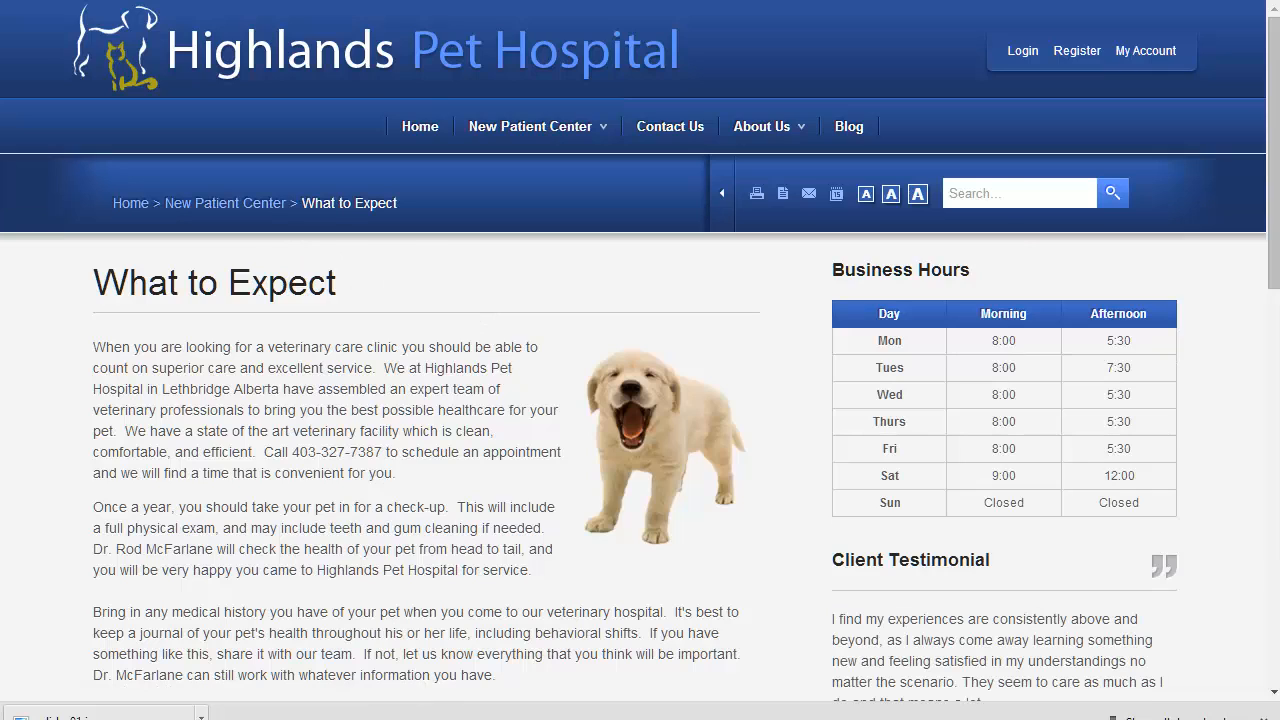
key(alt+Tab)
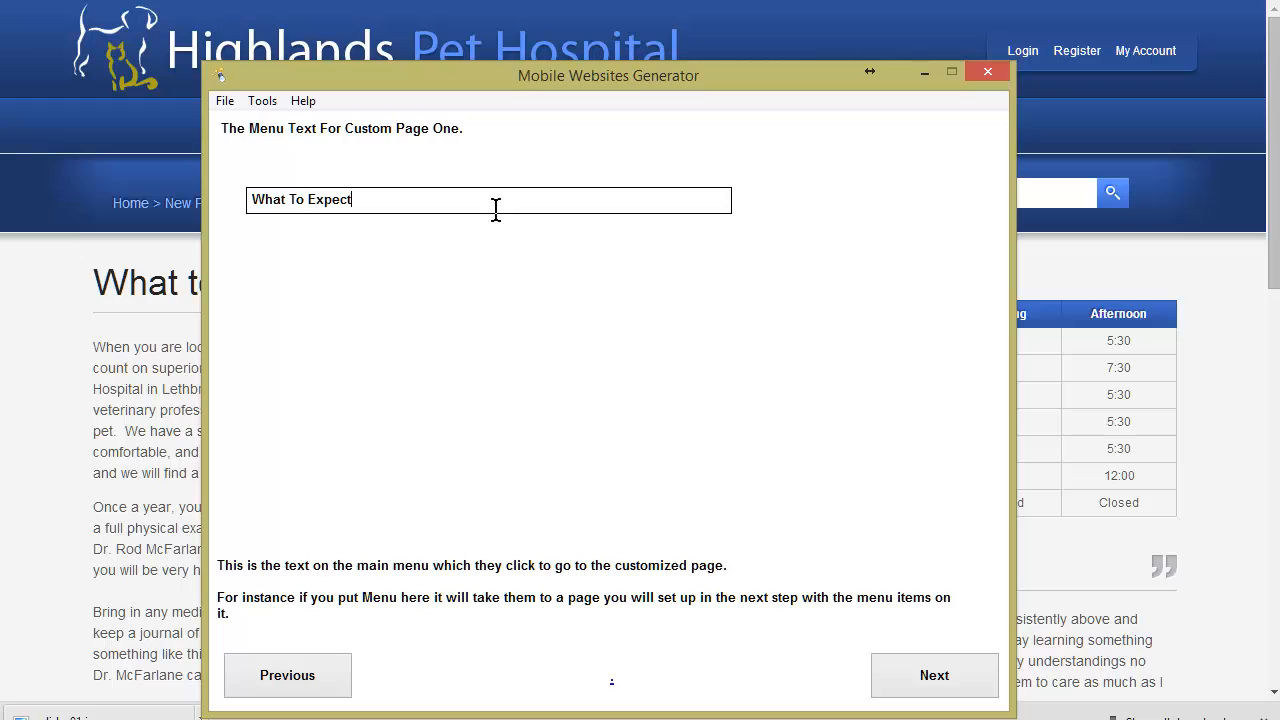
click(924, 664)
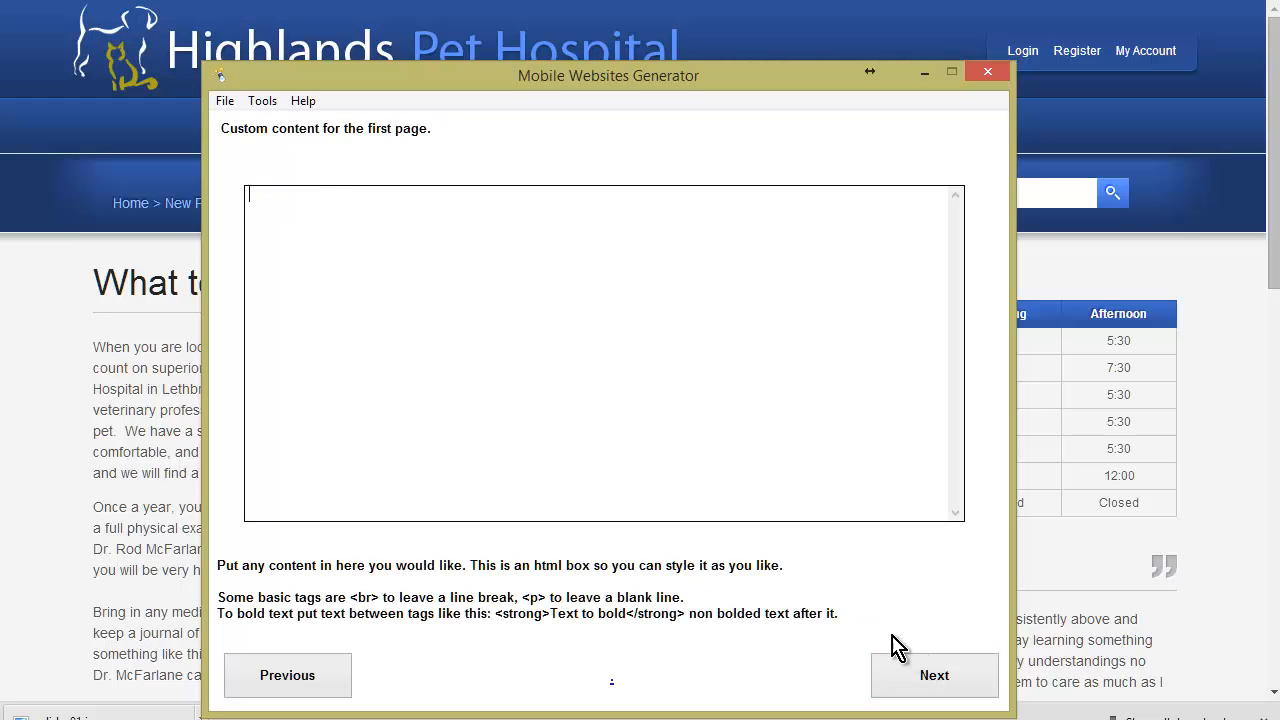
Copy the What to Expect page's heading, text and puppy image from the website.
click(81, 302)
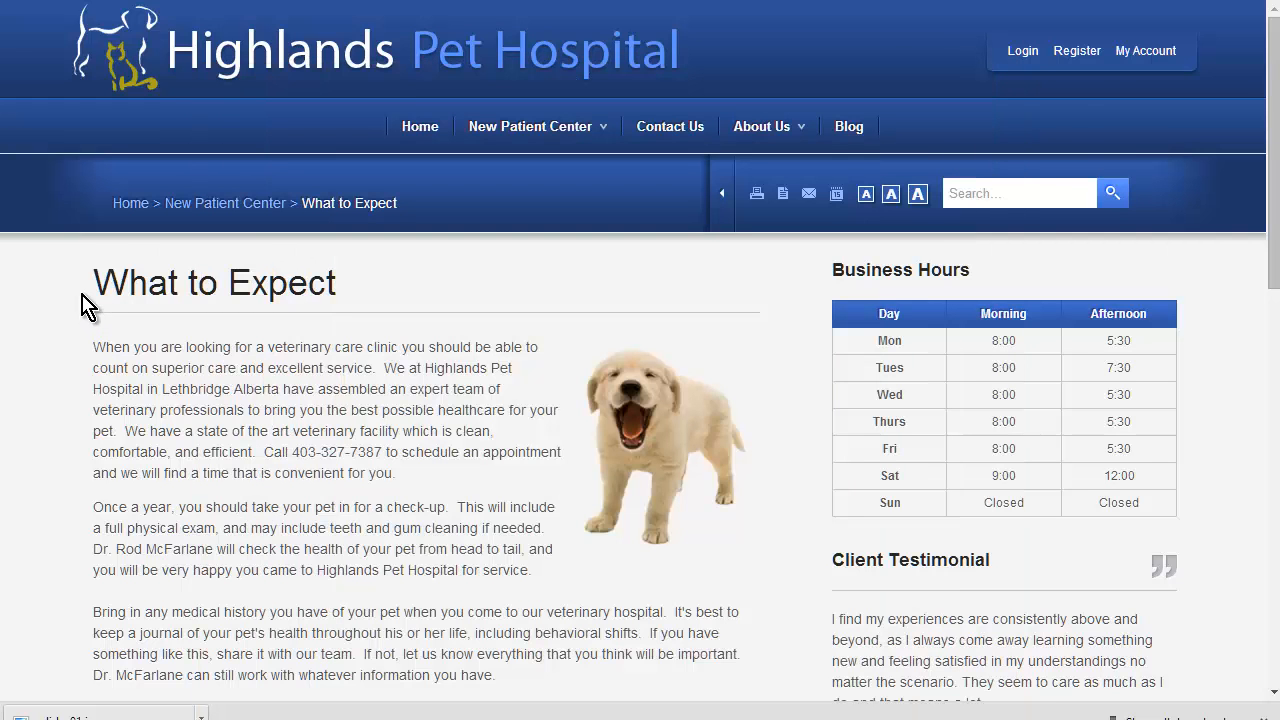
drag(279, 325, 560, 449)
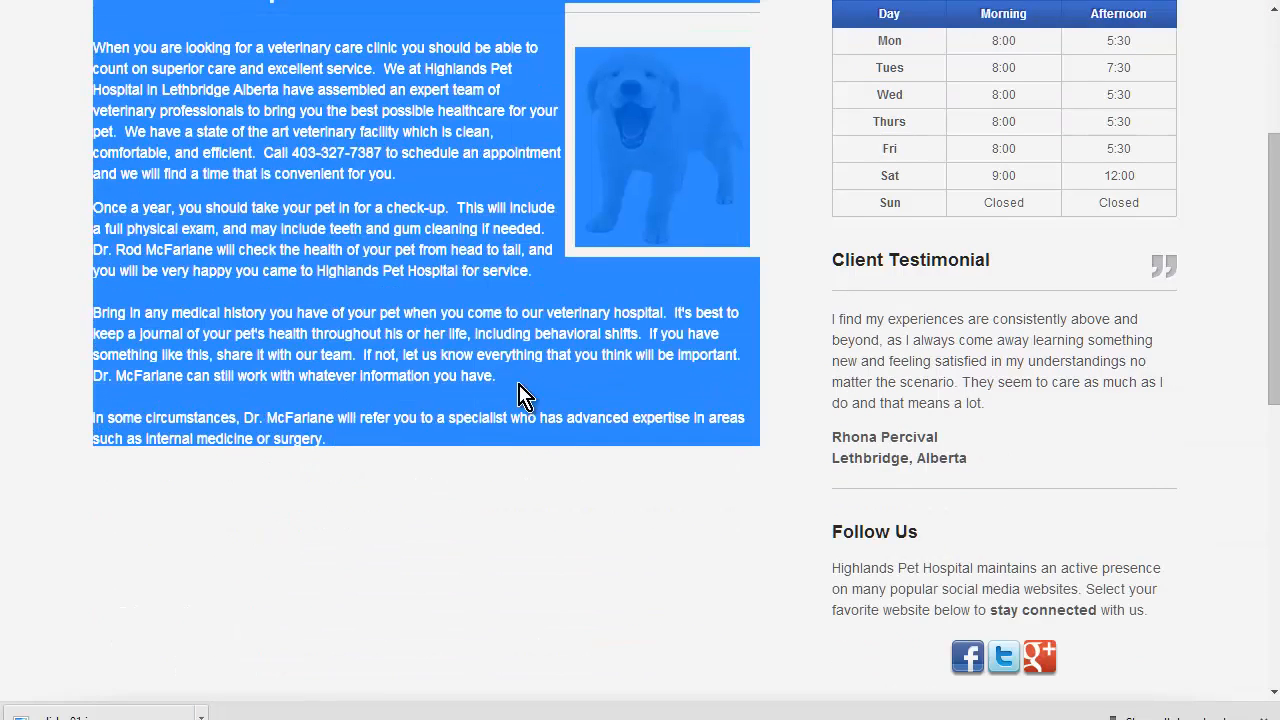
right_click(388, 258)
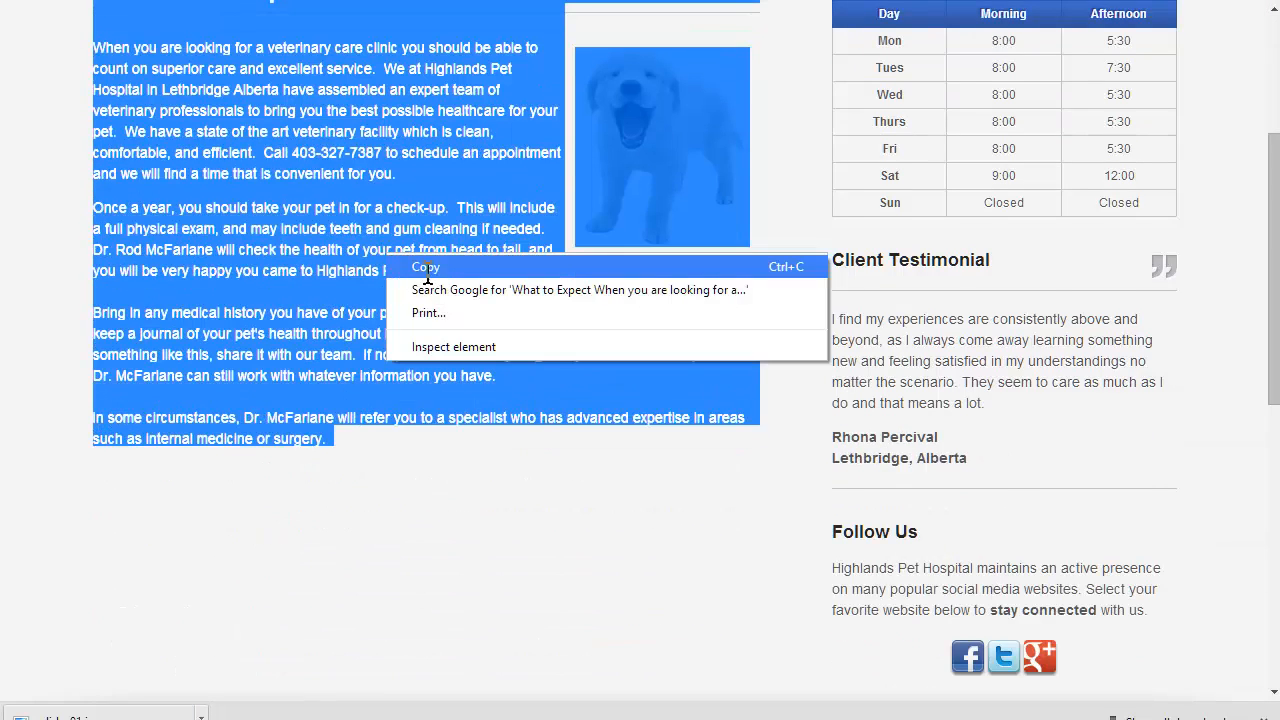
click(424, 268)
Switch to the online HTML editor and replace the old welcome content in its visual view with the copied What to Expect content.
click(243, 1)
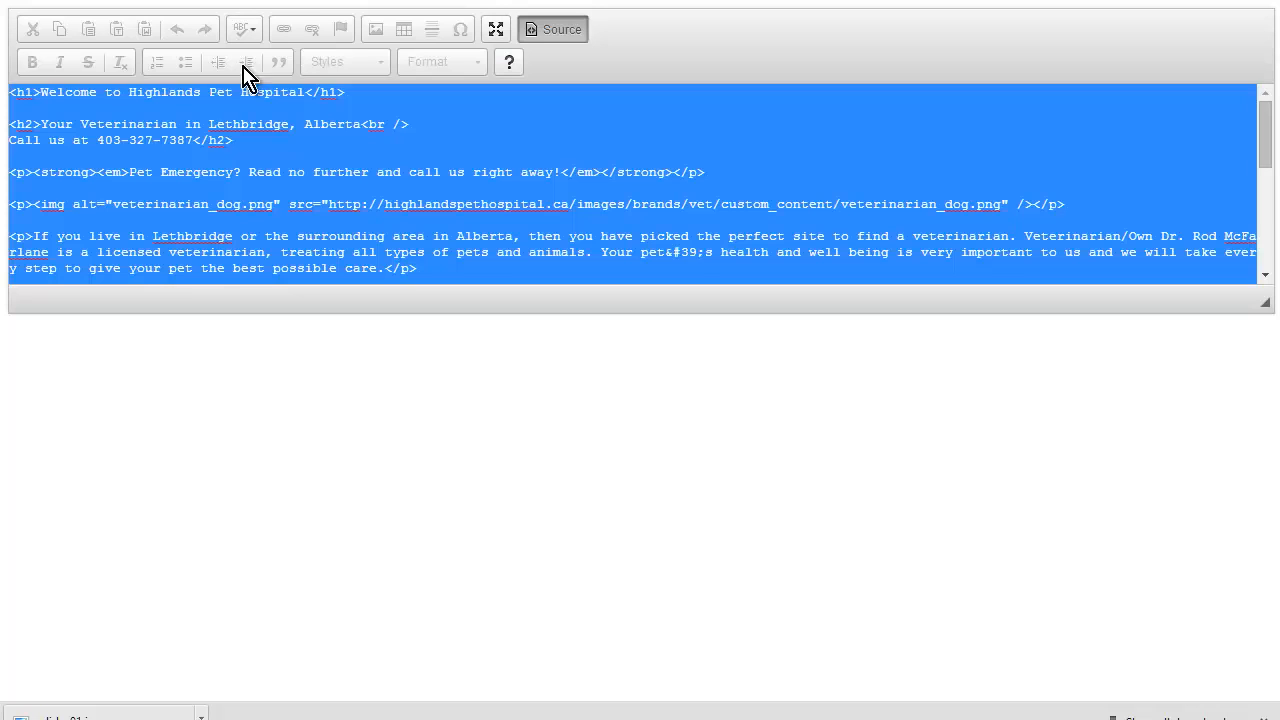
click(561, 40)
click(436, 197)
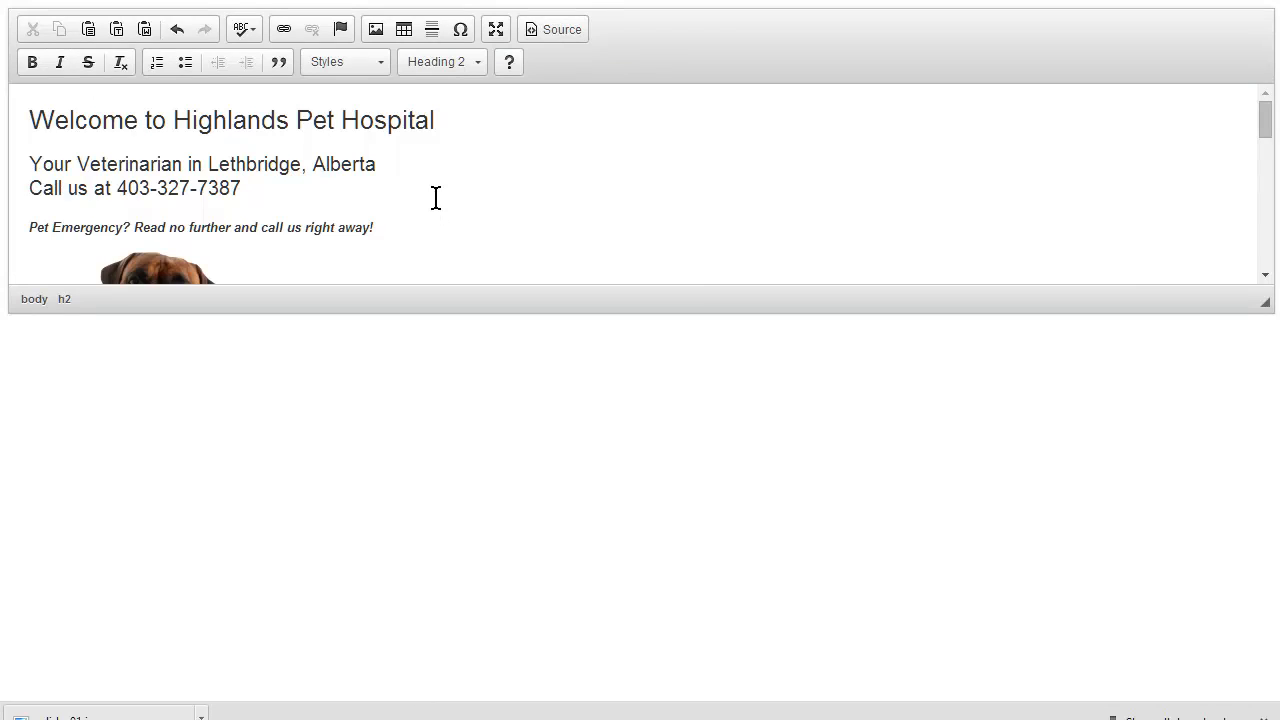
key(ctrl+a)
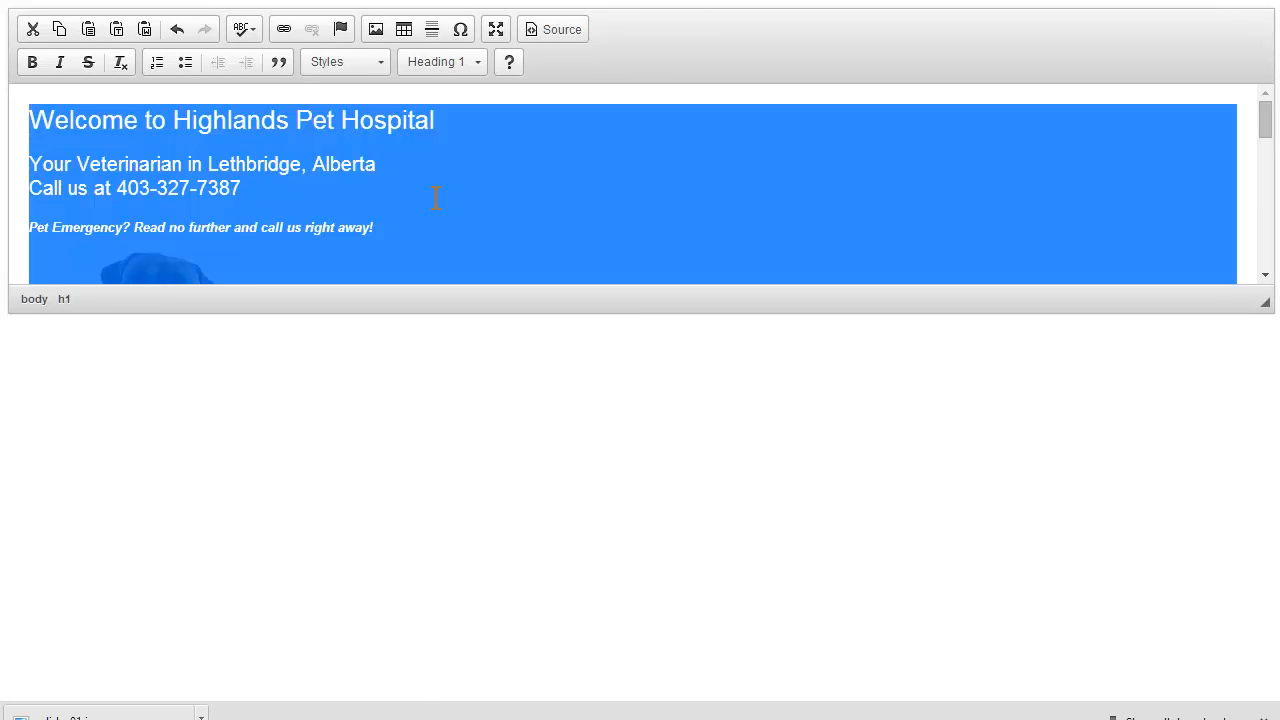
key(Delete)
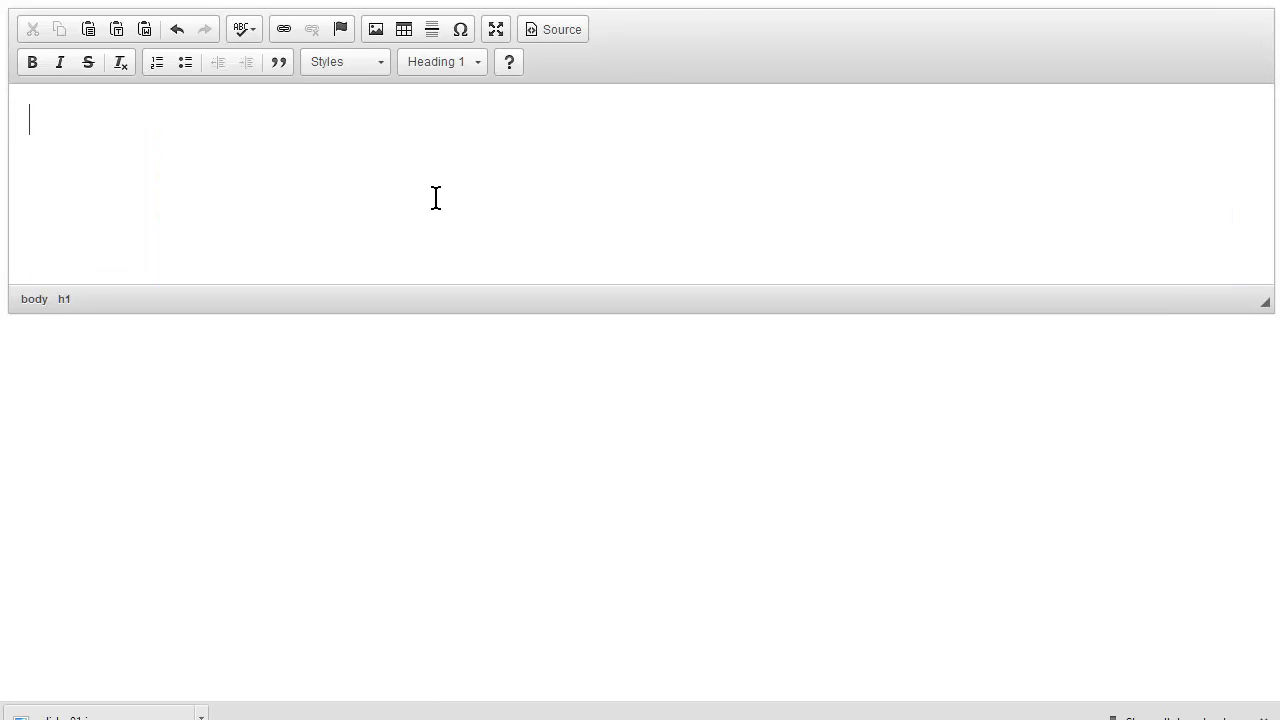
key(ctrl+v)
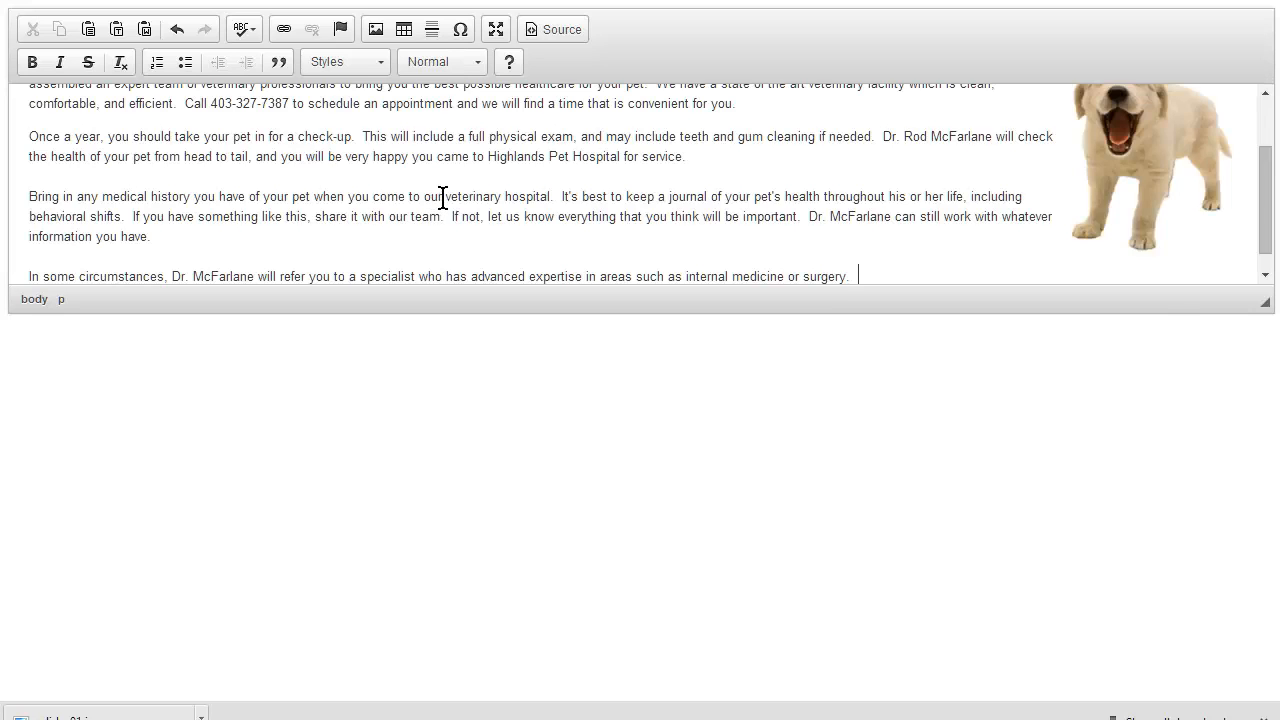
Check the pasted What to Expect content and remove the formatting from all of it.
scroll(443, 197, up, 2)
scroll(837, 160, down, 2)
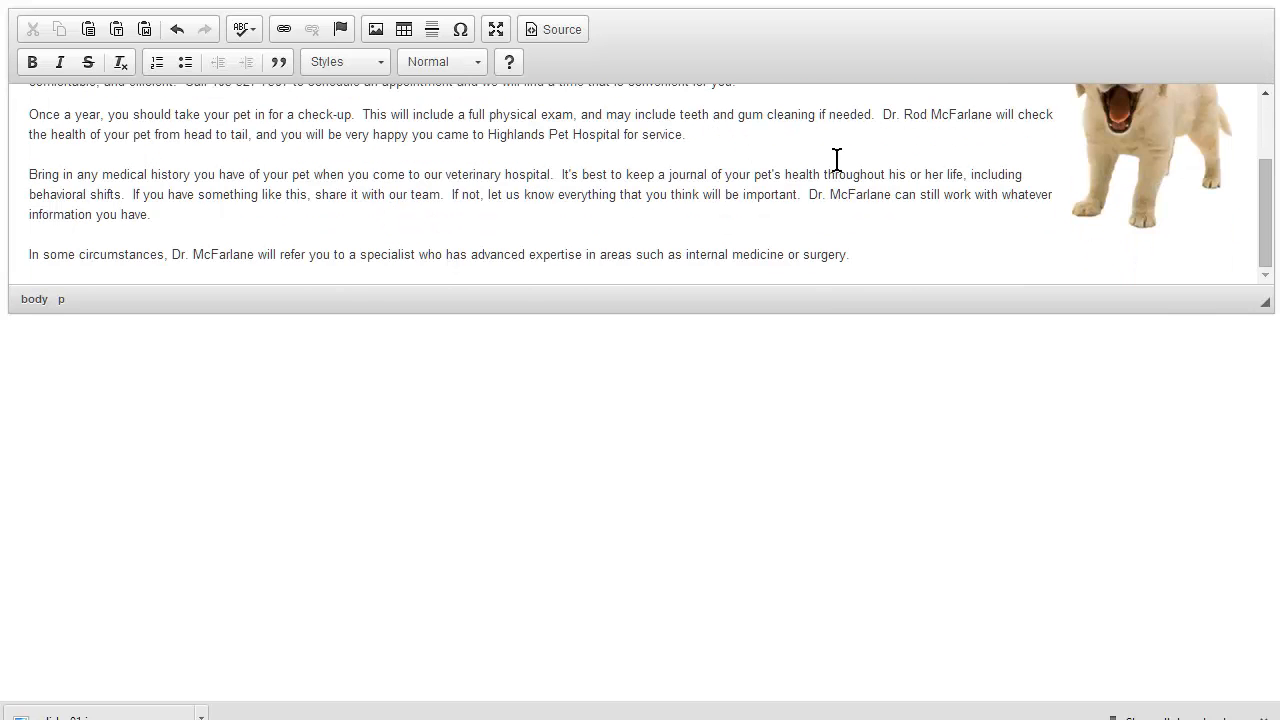
scroll(912, 188, up, 2)
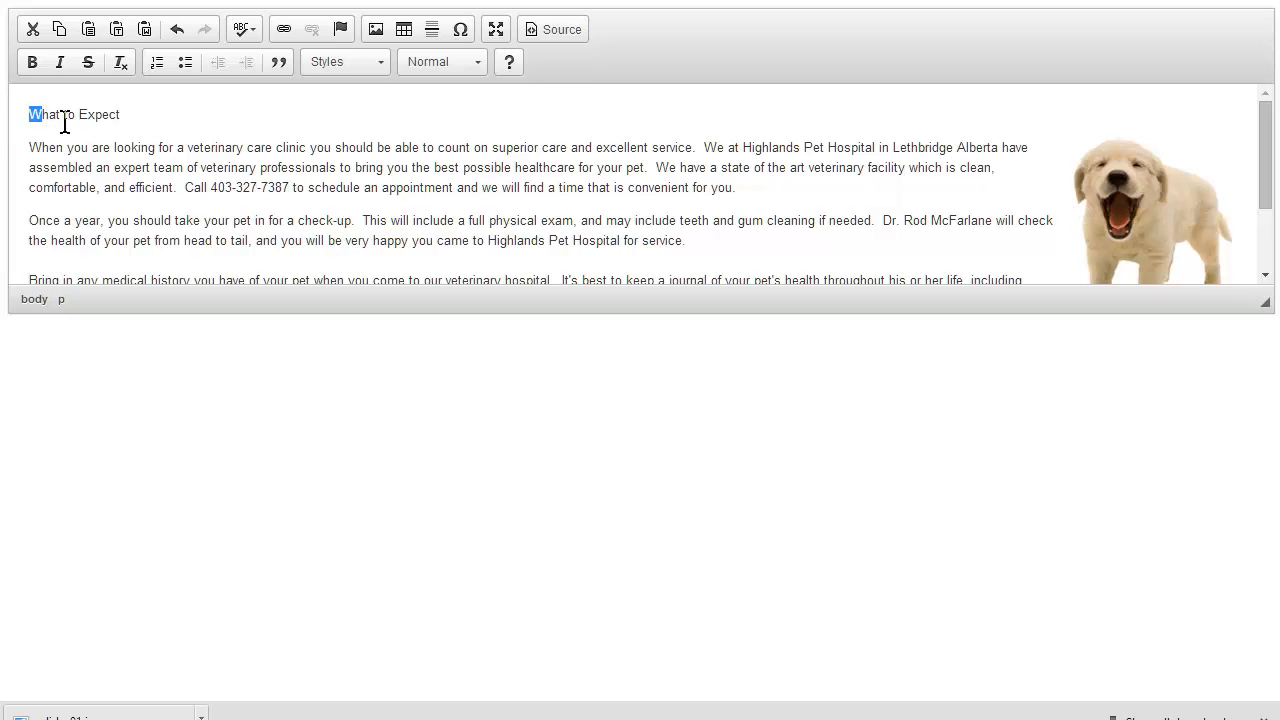
key(ctrl+a)
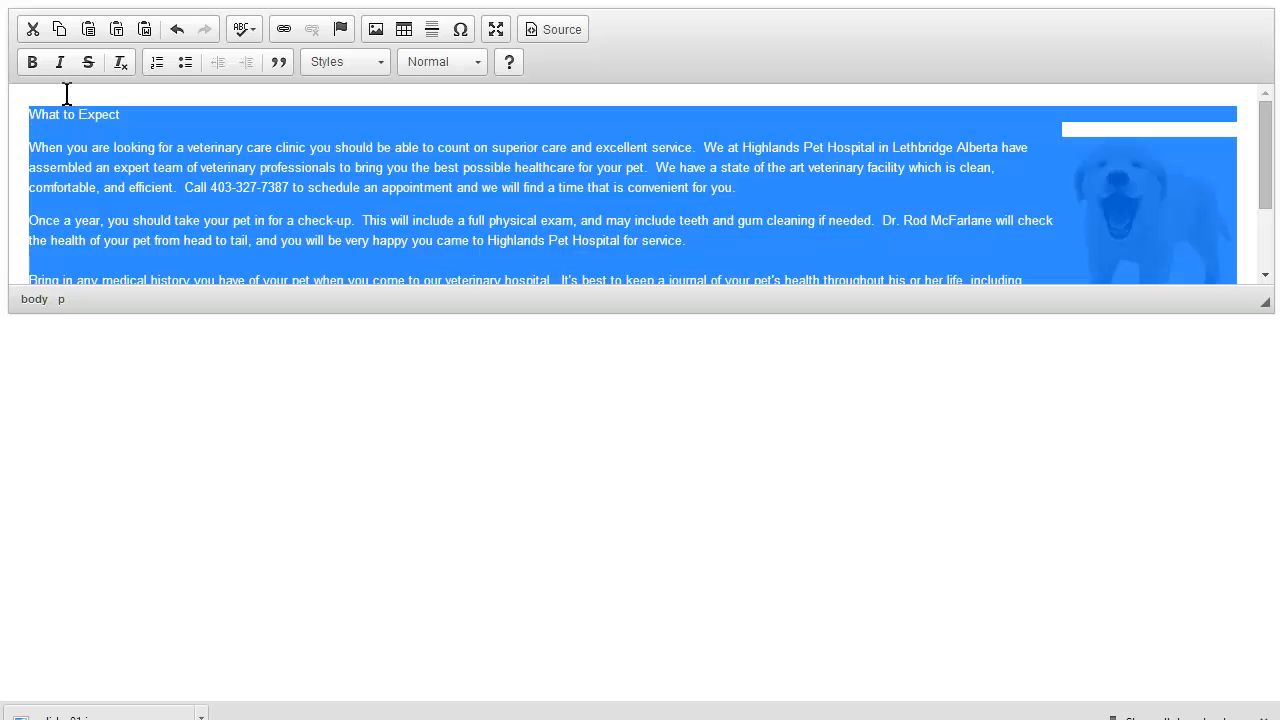
click(121, 64)
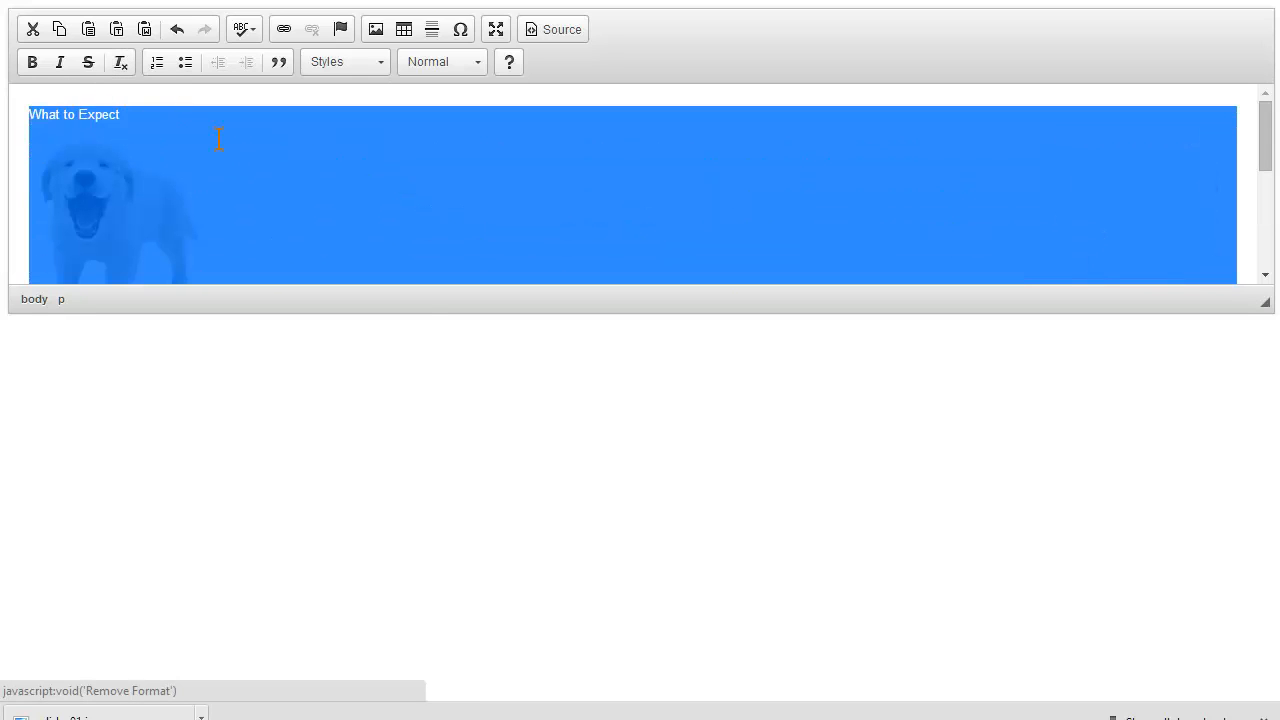
Check the cleaned What to Expect content, switch to its HTML source and copy all of the code.
click(262, 182)
scroll(265, 183, down, 2)
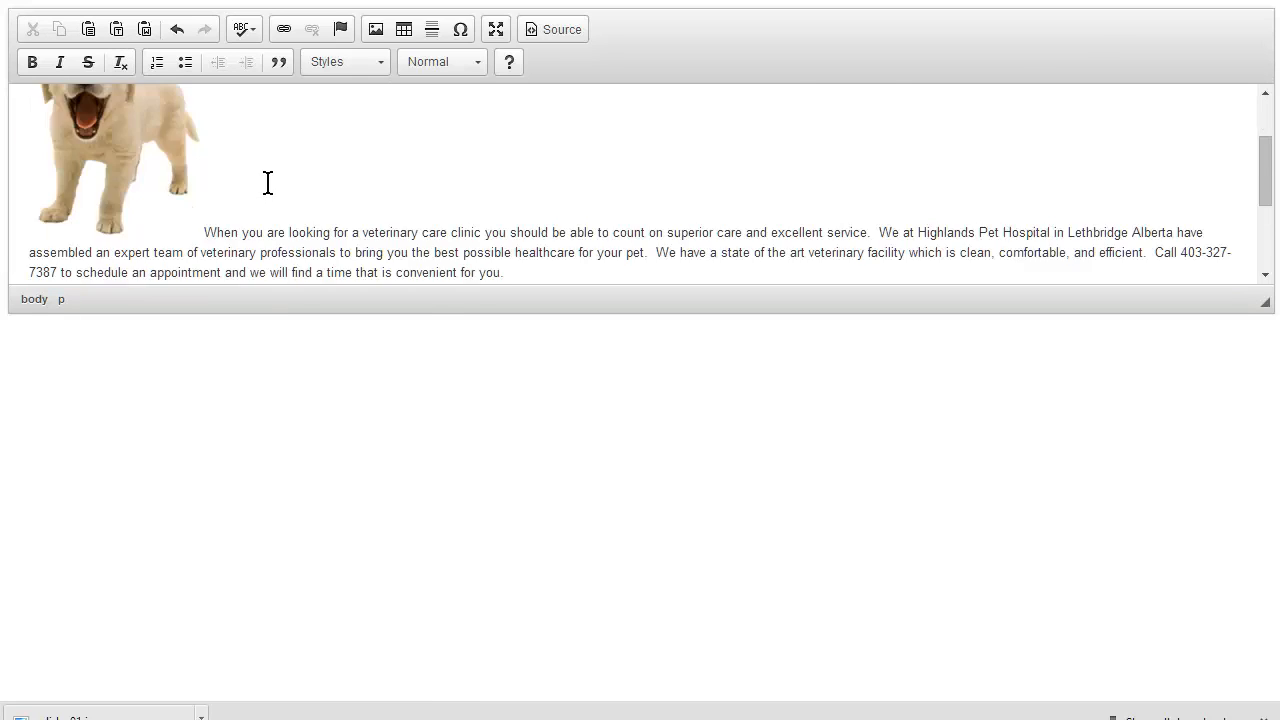
scroll(265, 183, up, 2)
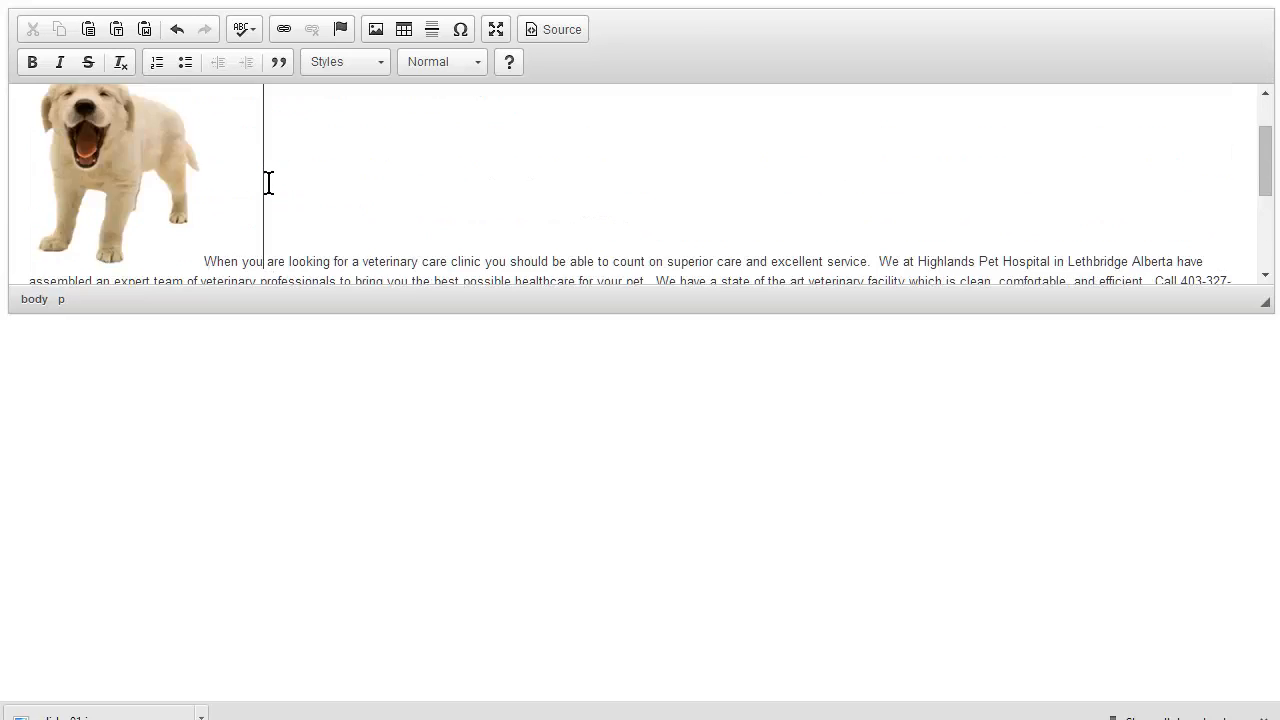
click(570, 29)
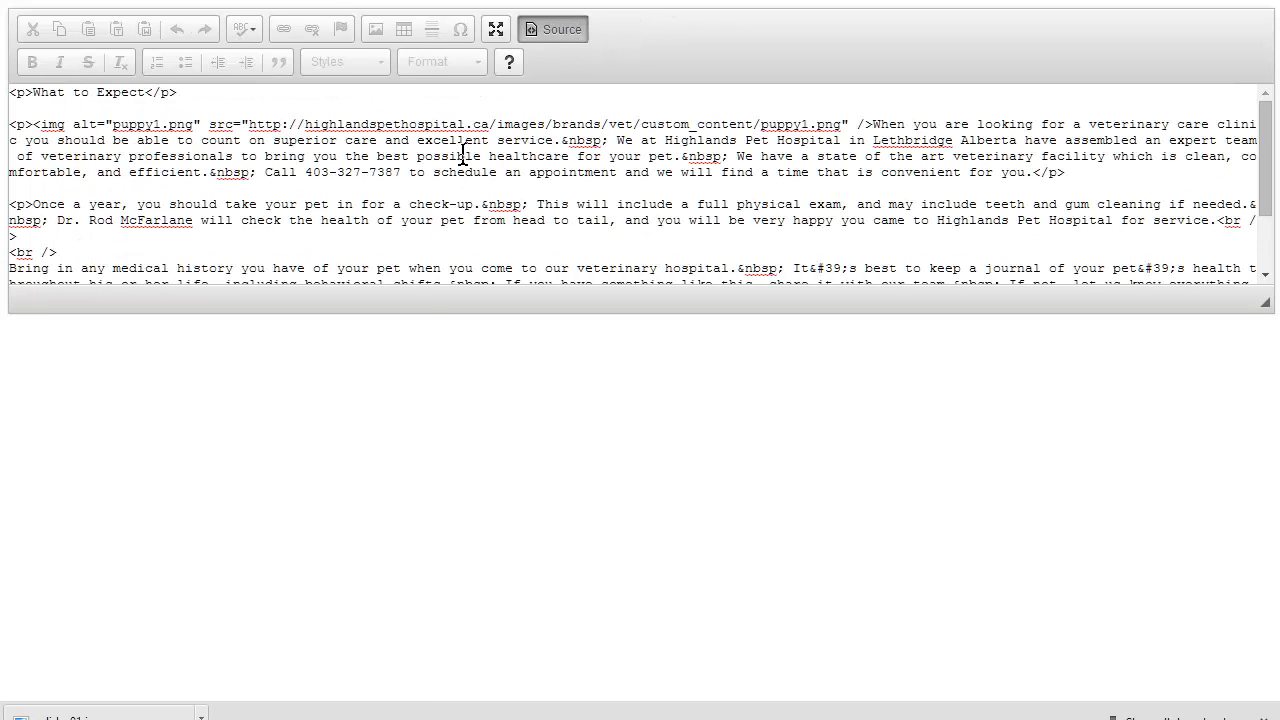
key(ctrl+a)
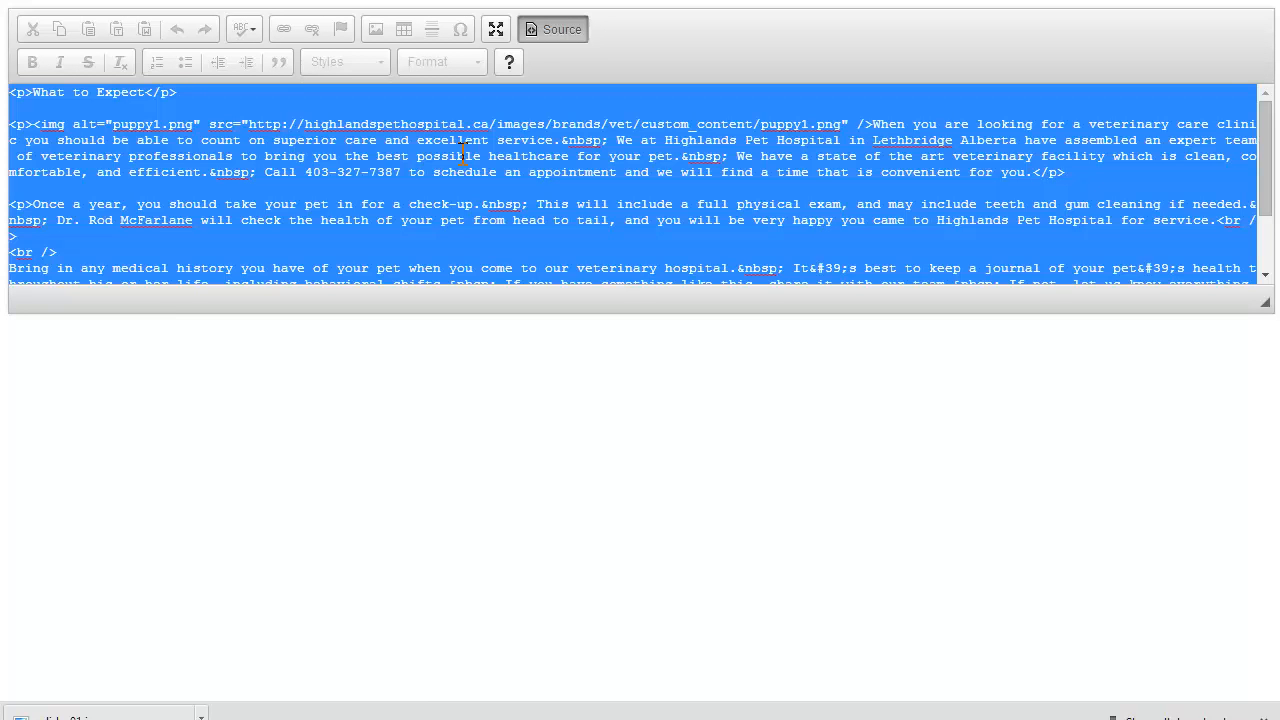
right_click(248, 160)
click(322, 256)
Switch back to Mobile Websites Generator, paste the copied HTML as the first custom page's content and continue to custom page two.
click(320, 718)
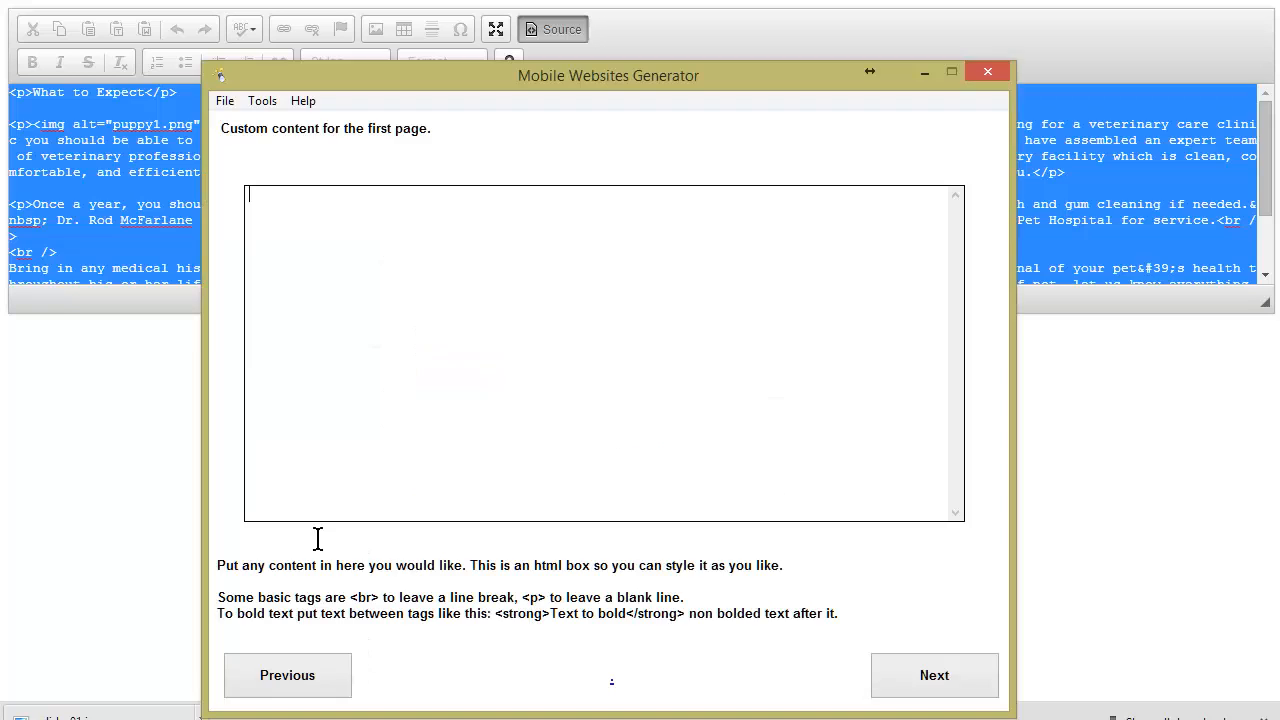
right_click(328, 262)
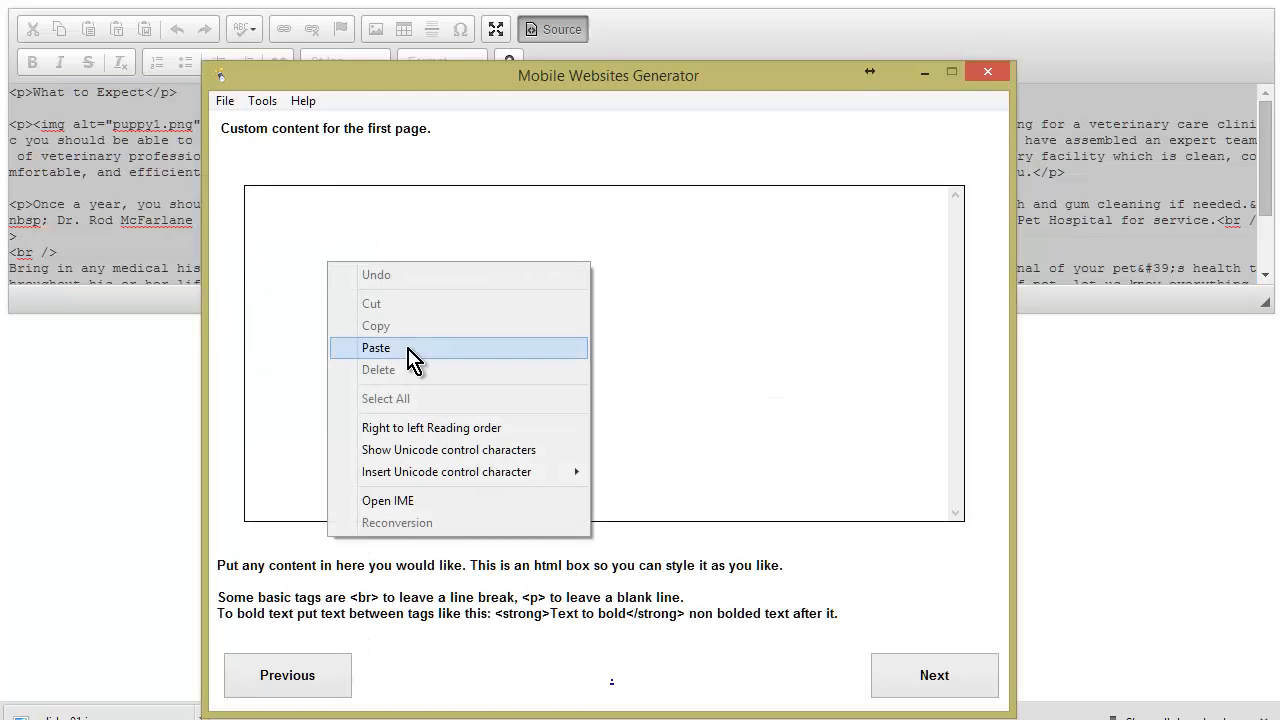
click(408, 348)
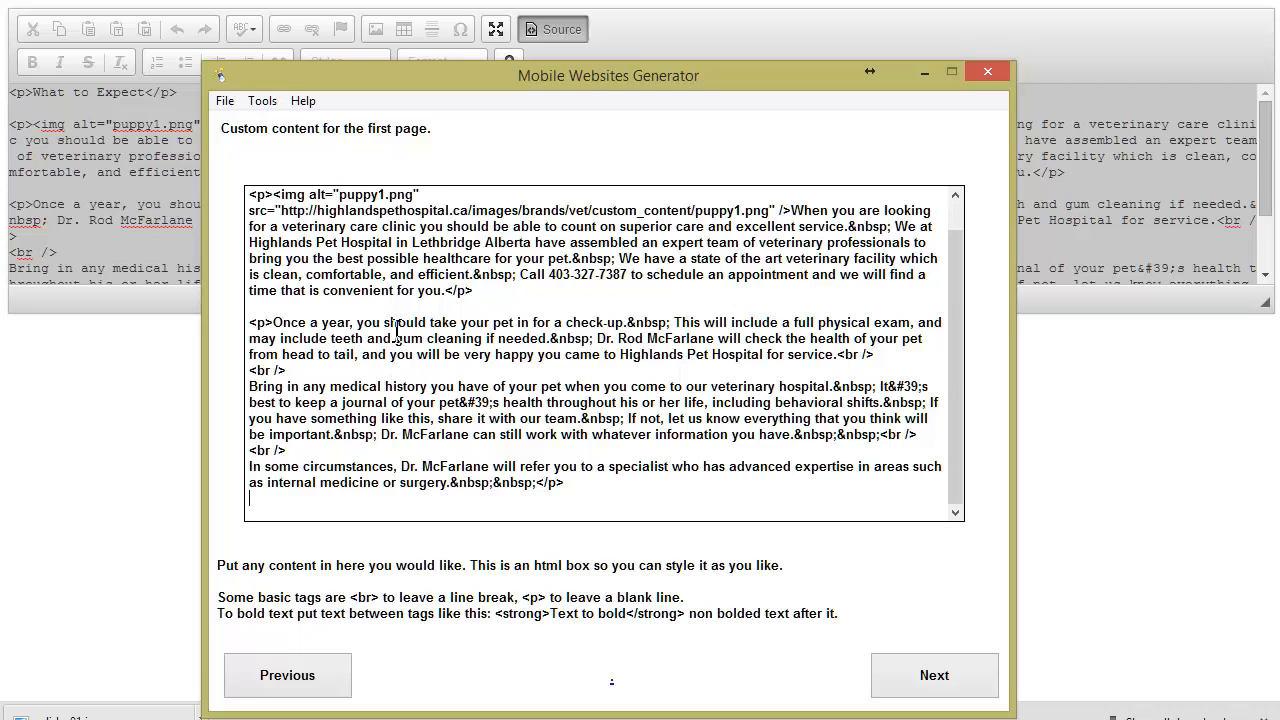
scroll(397, 330, up, 1)
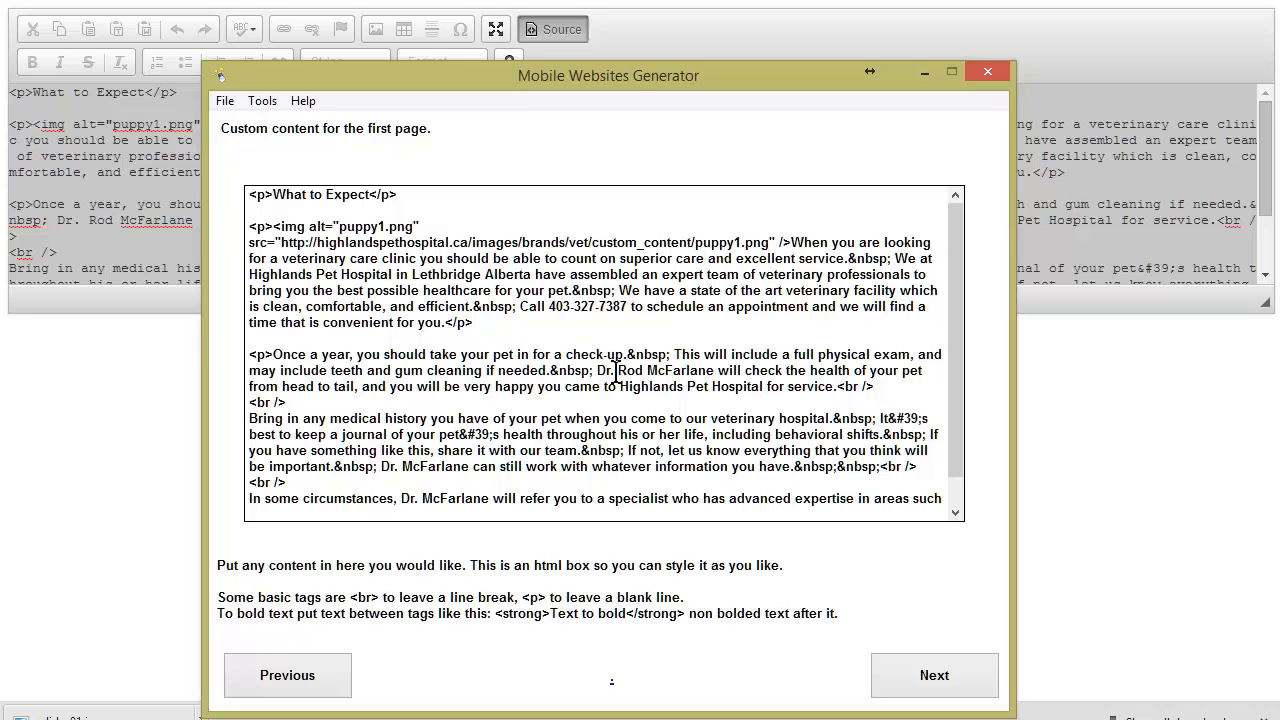
click(920, 670)
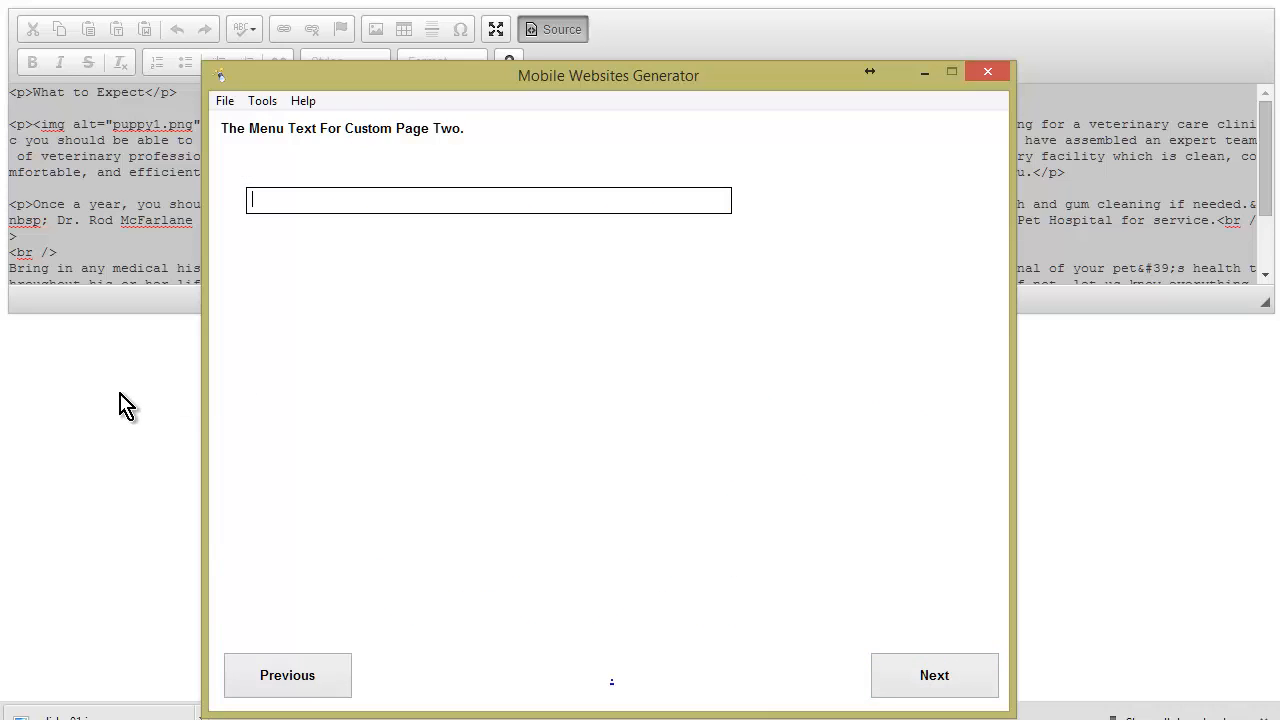
Return to the pet hospital website, open its Veterinary Resources page and copy the page heading.
click(85, 403)
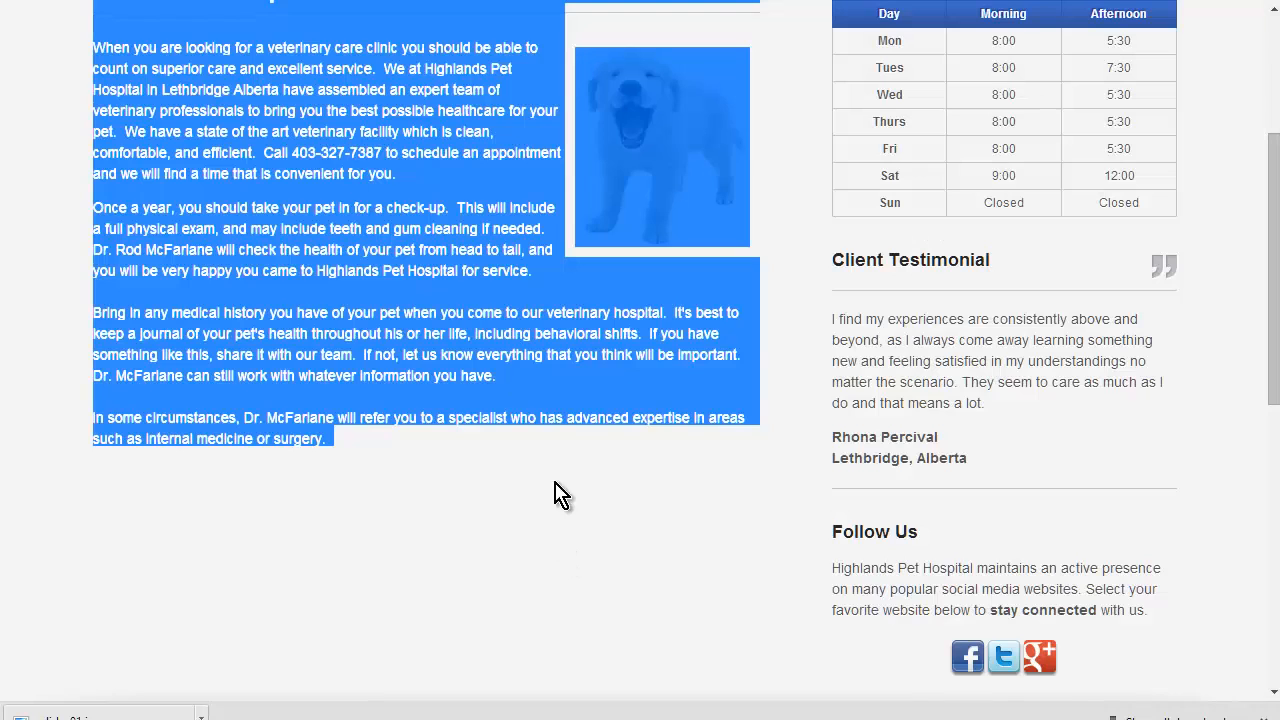
scroll(570, 440, up, 3)
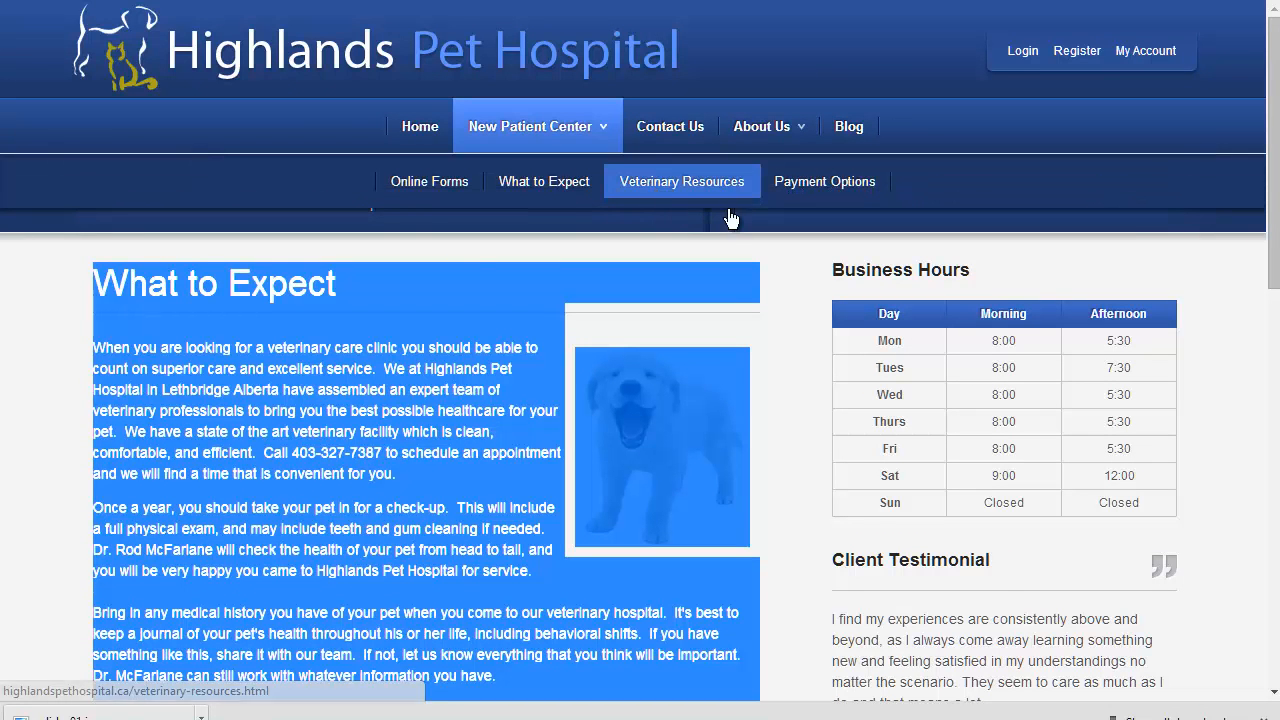
mouse_move(607, 133)
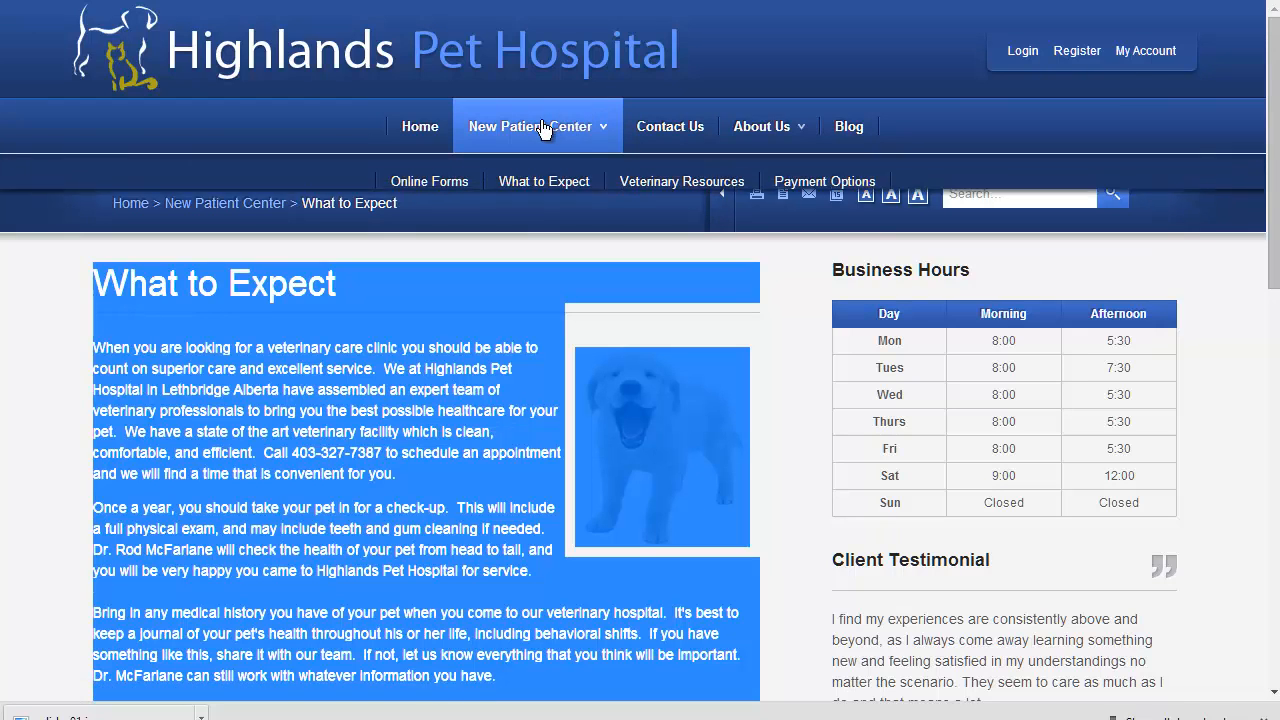
click(700, 181)
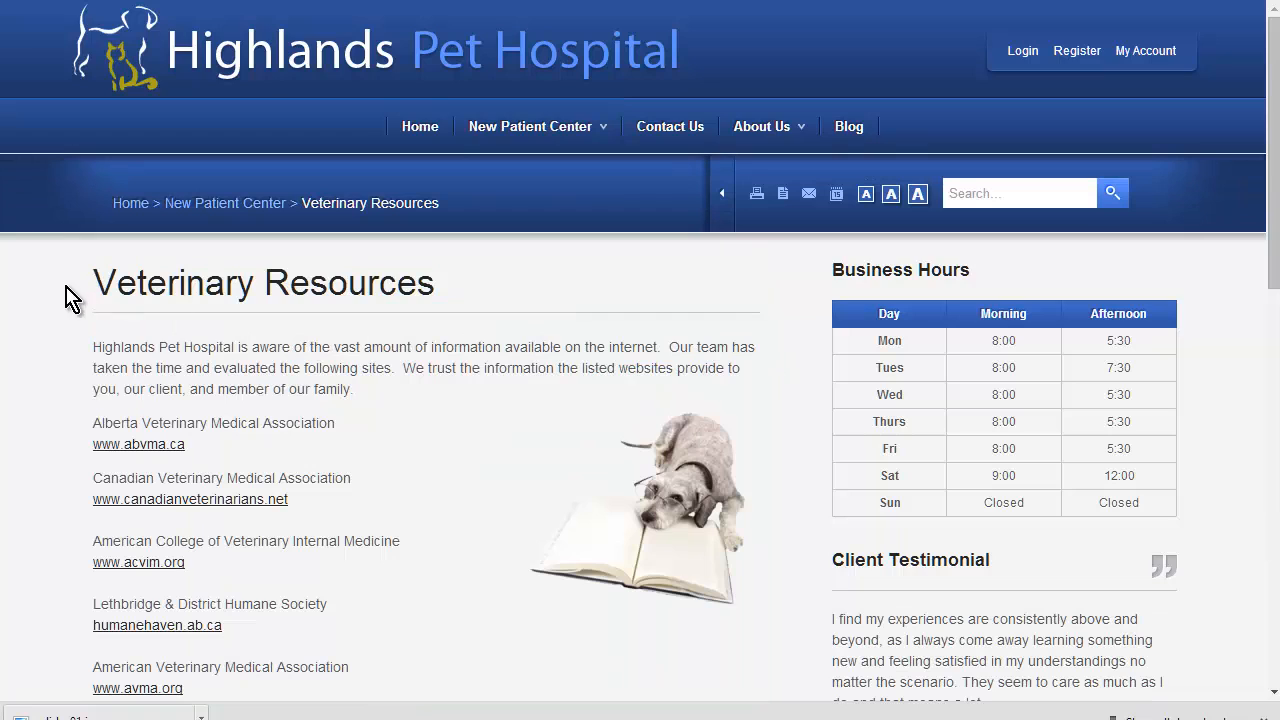
drag(94, 283, 428, 287)
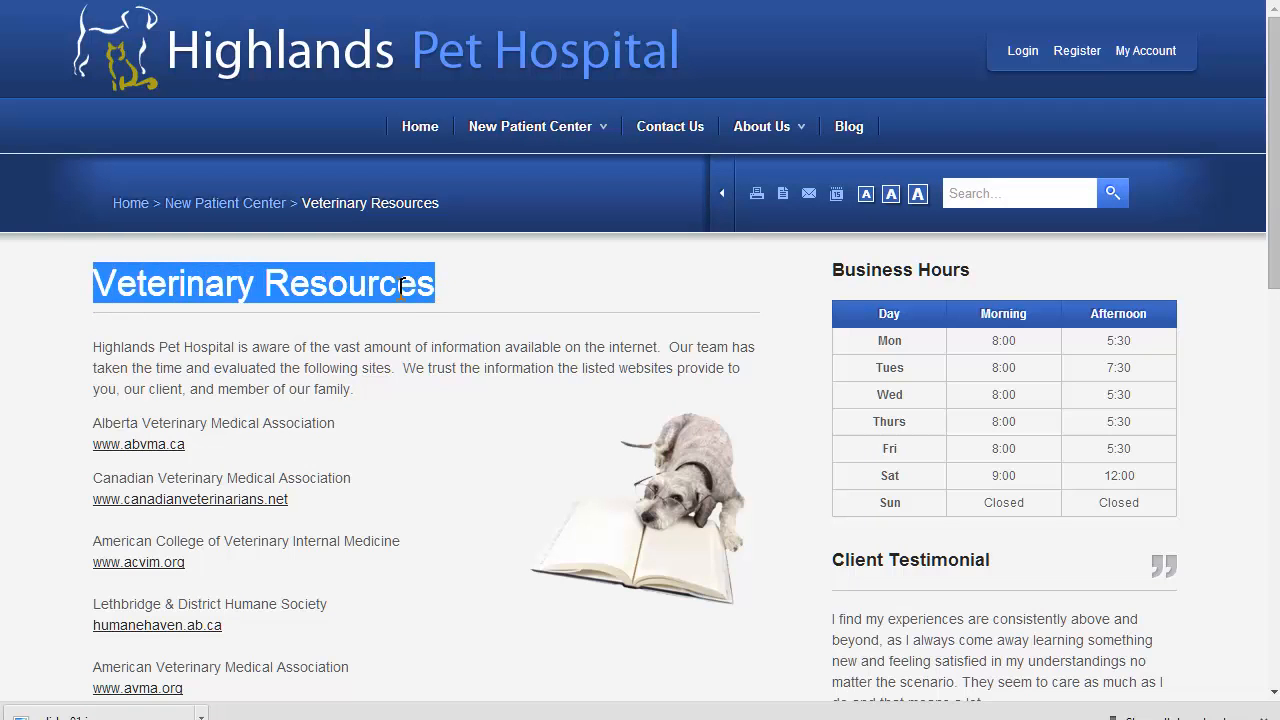
right_click(401, 287)
click(449, 304)
Switch to Mobile Websites Generator, paste "Veterinary Resources" as custom page two's menu text and continue to its content.
key(alt+Tab)
right_click(300, 205)
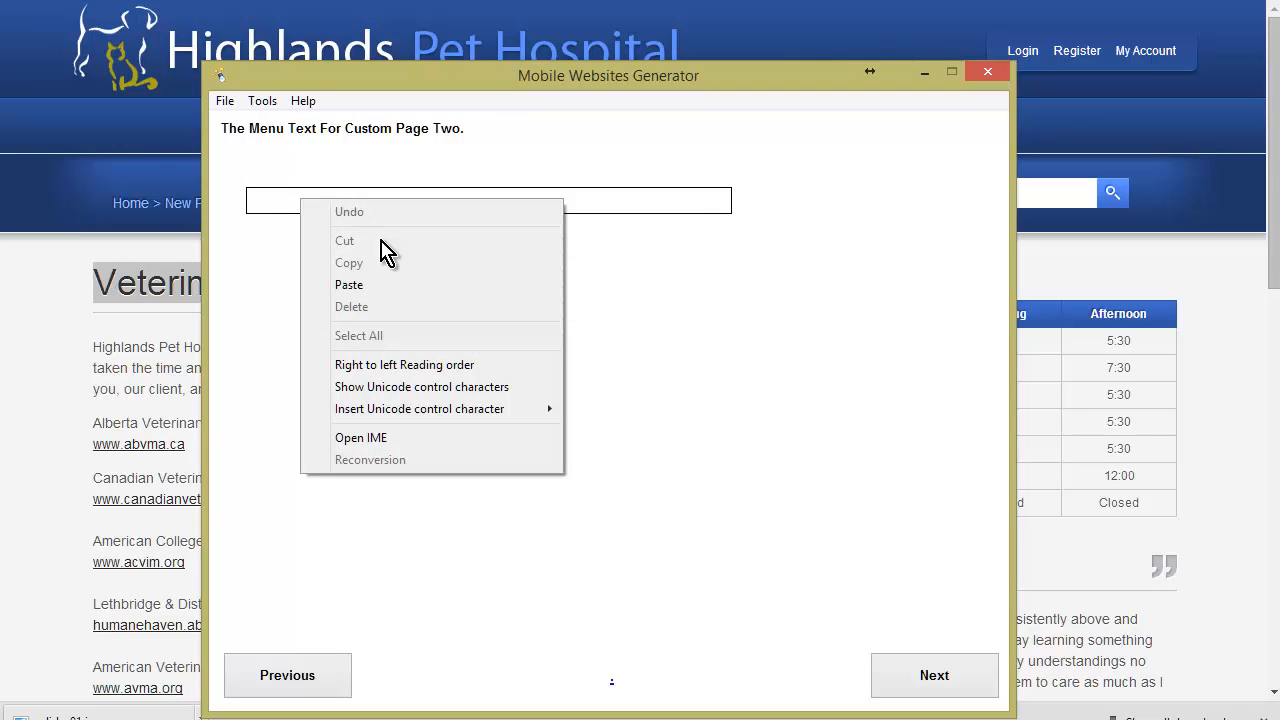
click(381, 287)
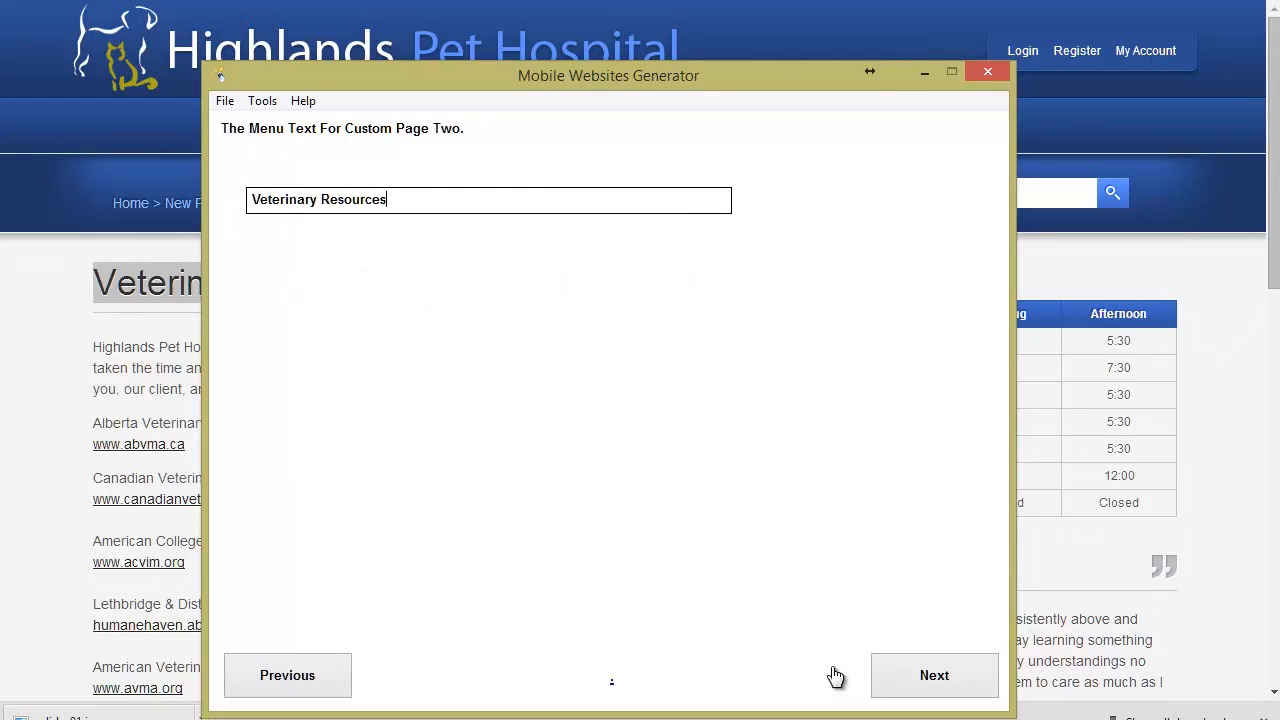
click(914, 678)
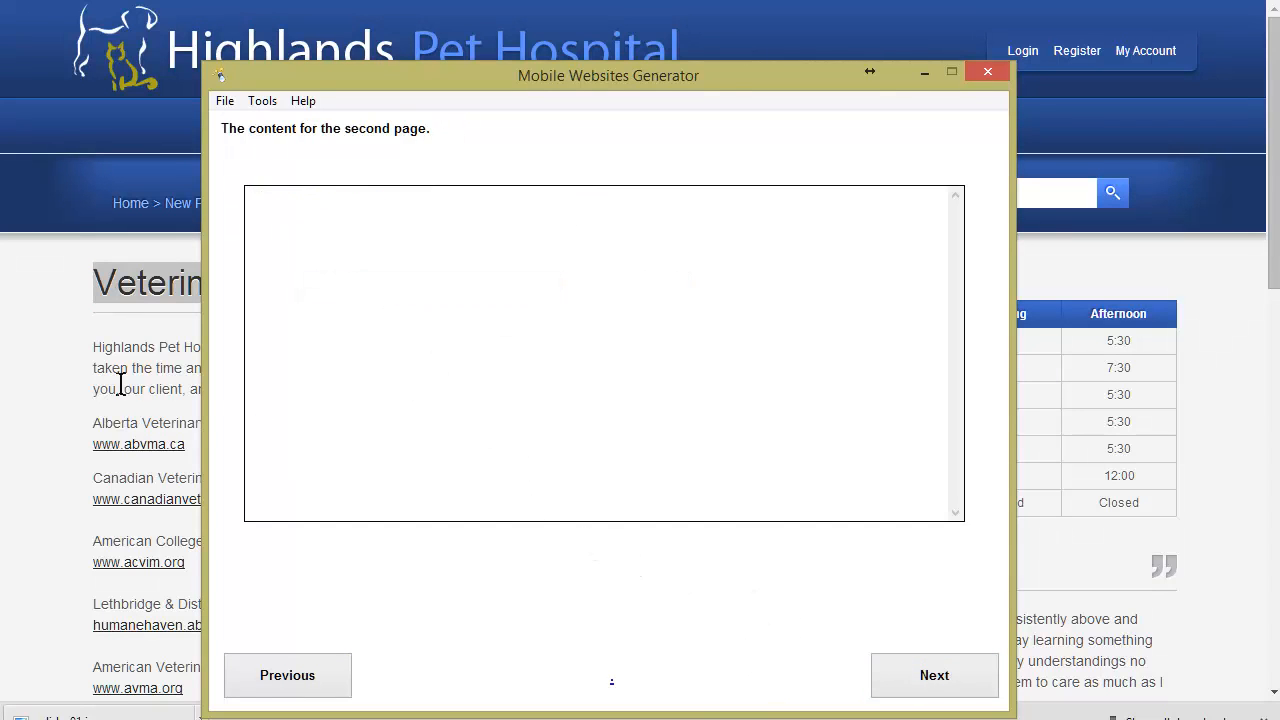
Copy the Veterinary Resources page's intro text, dog image and complete list of website links, without the heading.
click(118, 382)
drag(90, 346, 284, 429)
scroll(278, 415, down, 5)
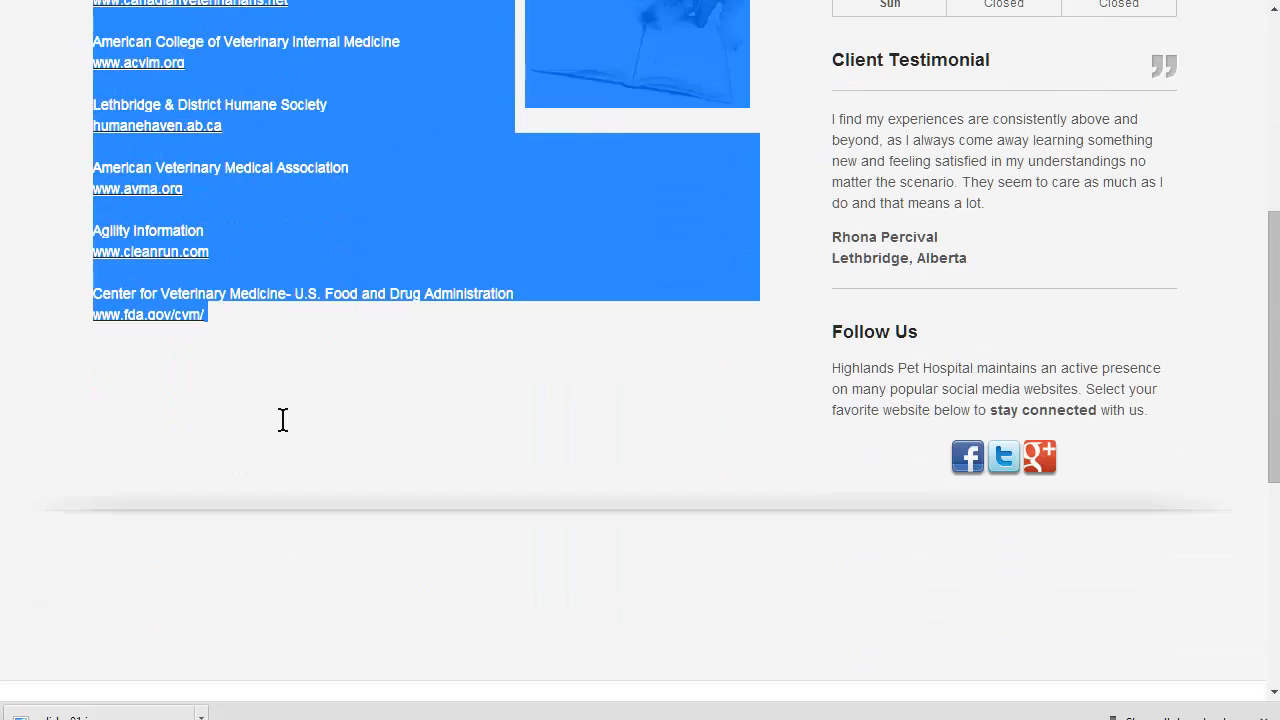
right_click(277, 204)
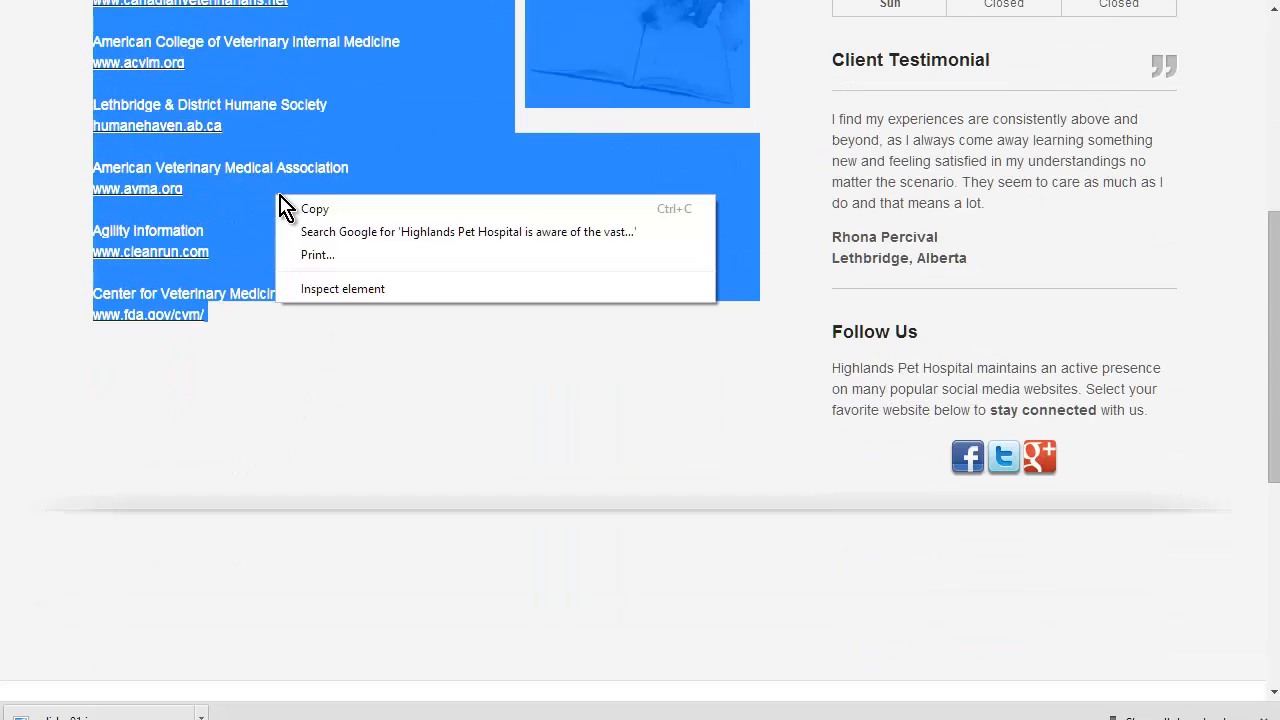
click(312, 209)
scroll(435, 320, up, 3)
scroll(446, 324, up, 2)
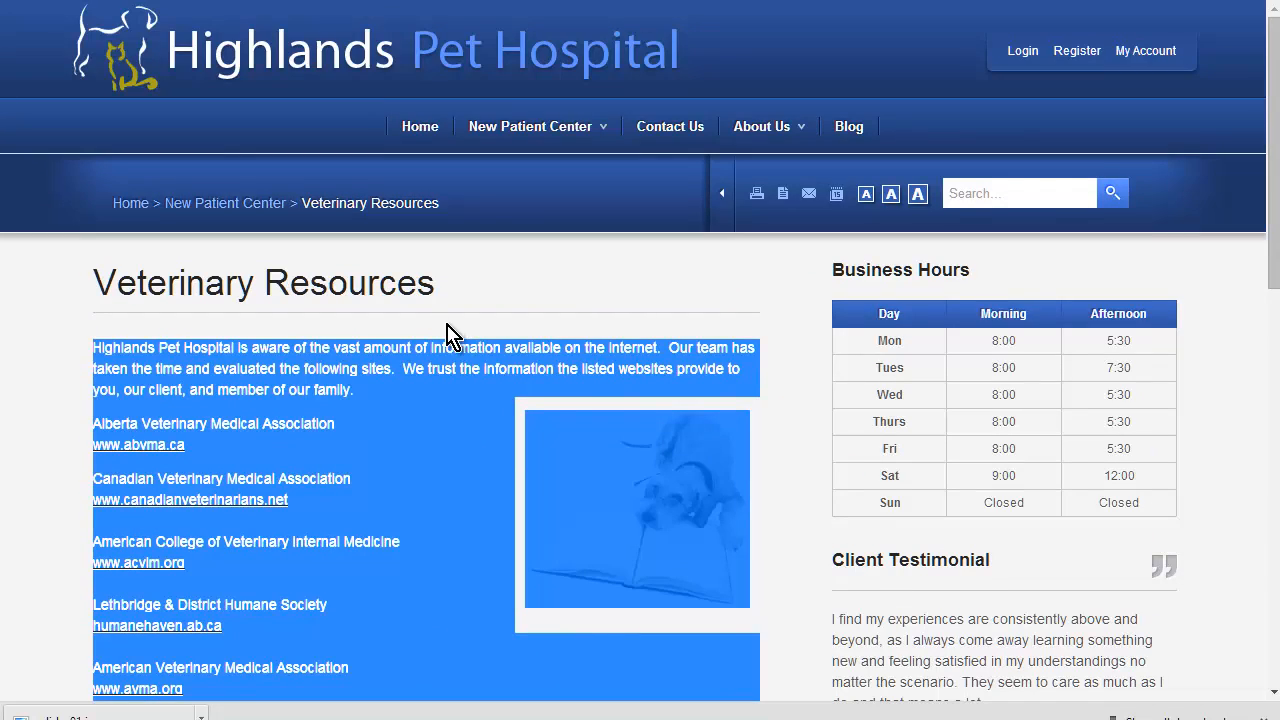
Switch to the online HTML editor and replace the What to Expect content in its visual view with the copied Veterinary Resources content.
click(310, 2)
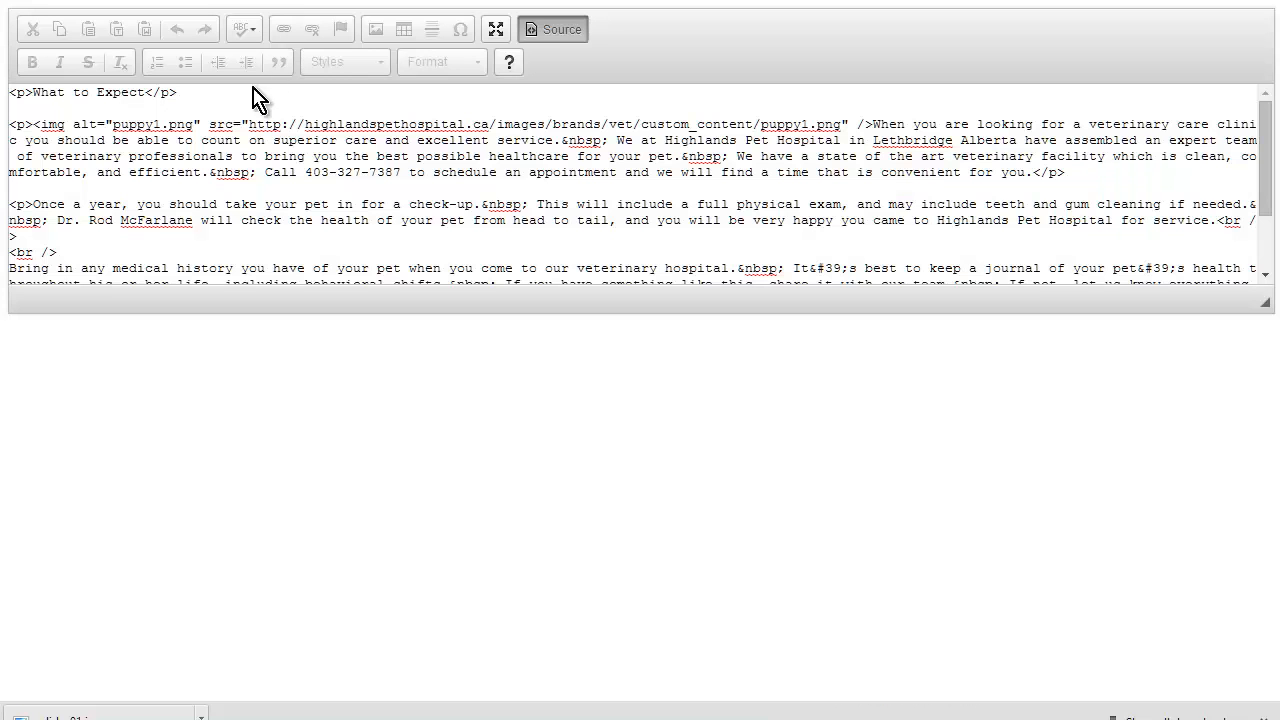
click(545, 30)
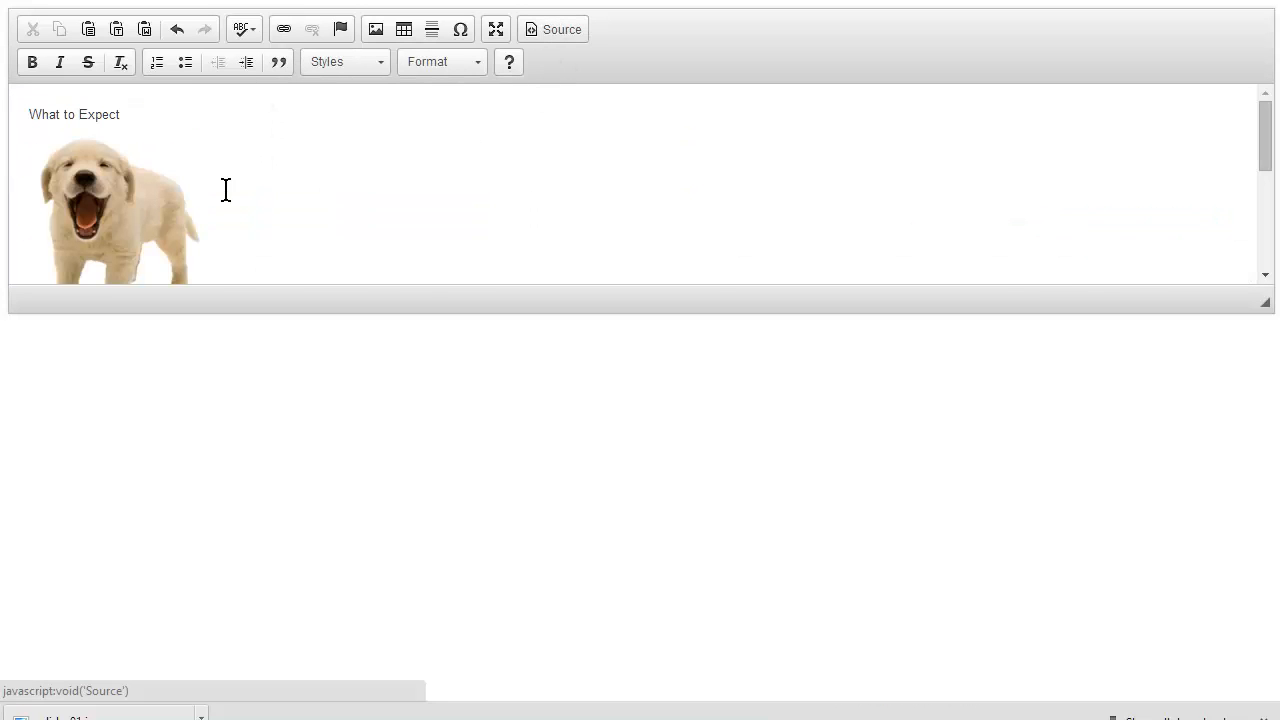
click(338, 222)
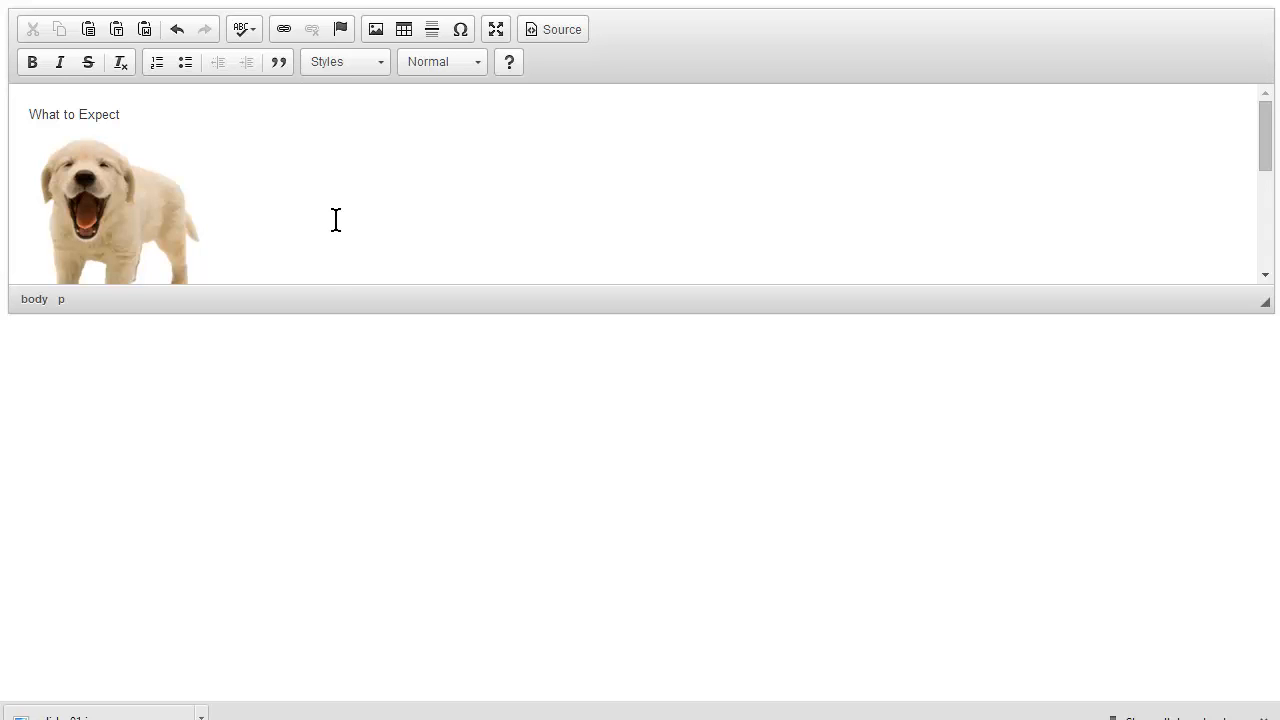
key(ctrl+a)
key(Delete)
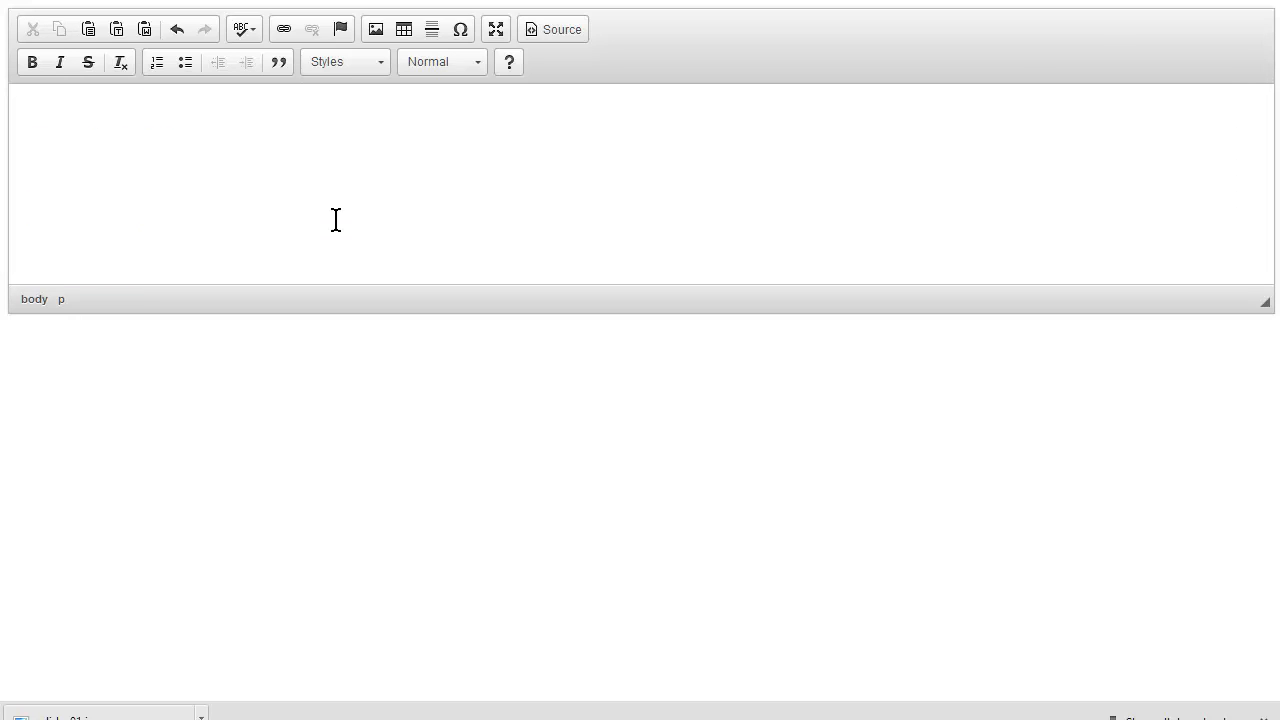
key(ctrl+v)
scroll(330, 154, up, 15)
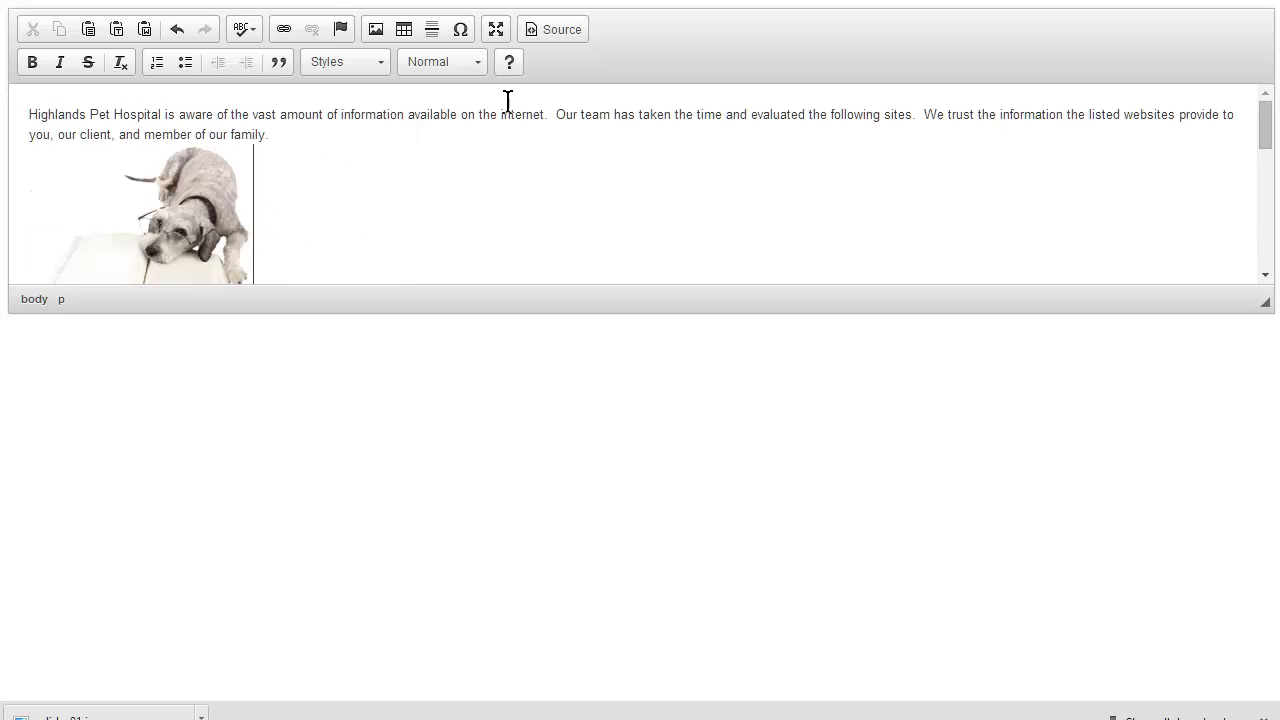
Show the Veterinary Resources content as HTML source and copy all of the code.
click(571, 29)
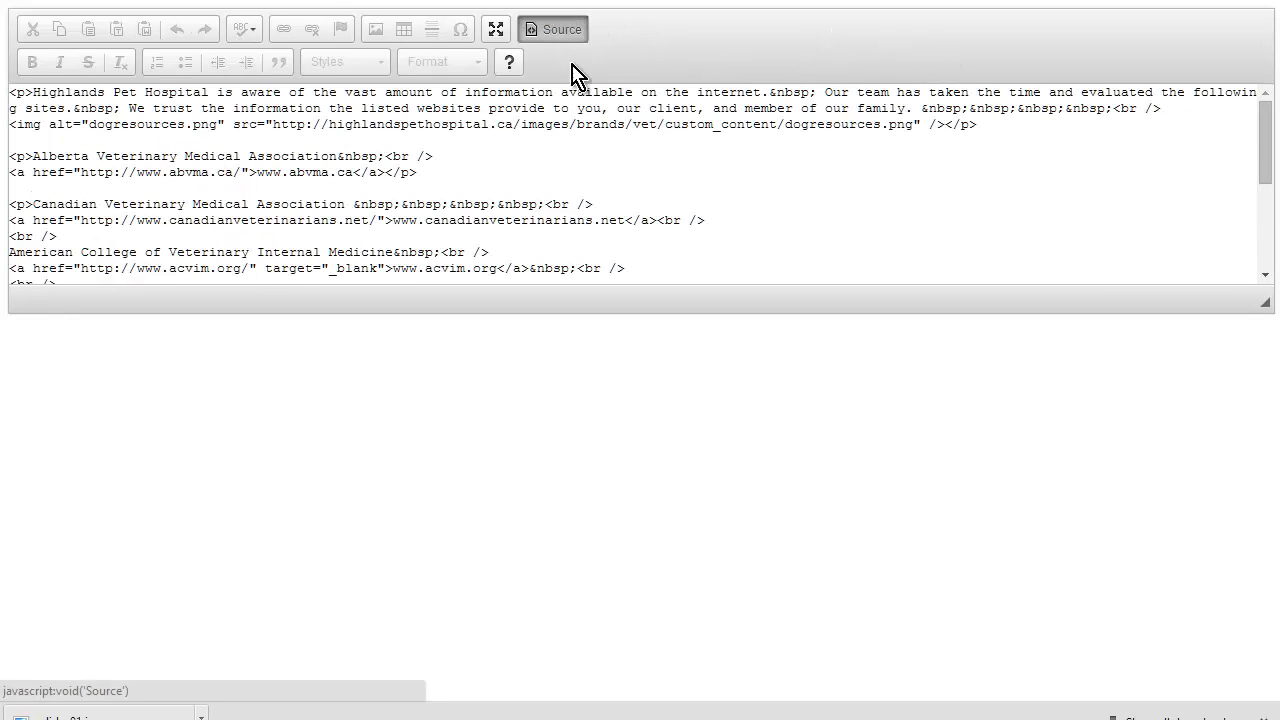
click(473, 157)
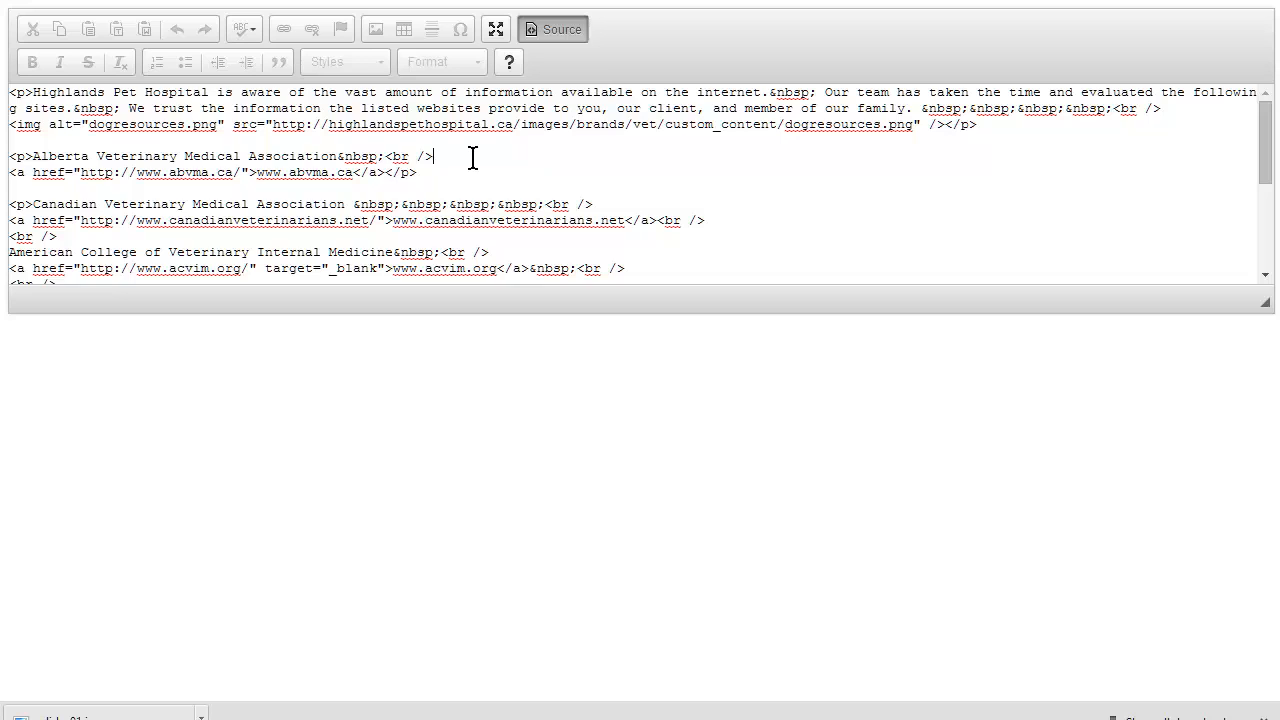
key(ctrl+a)
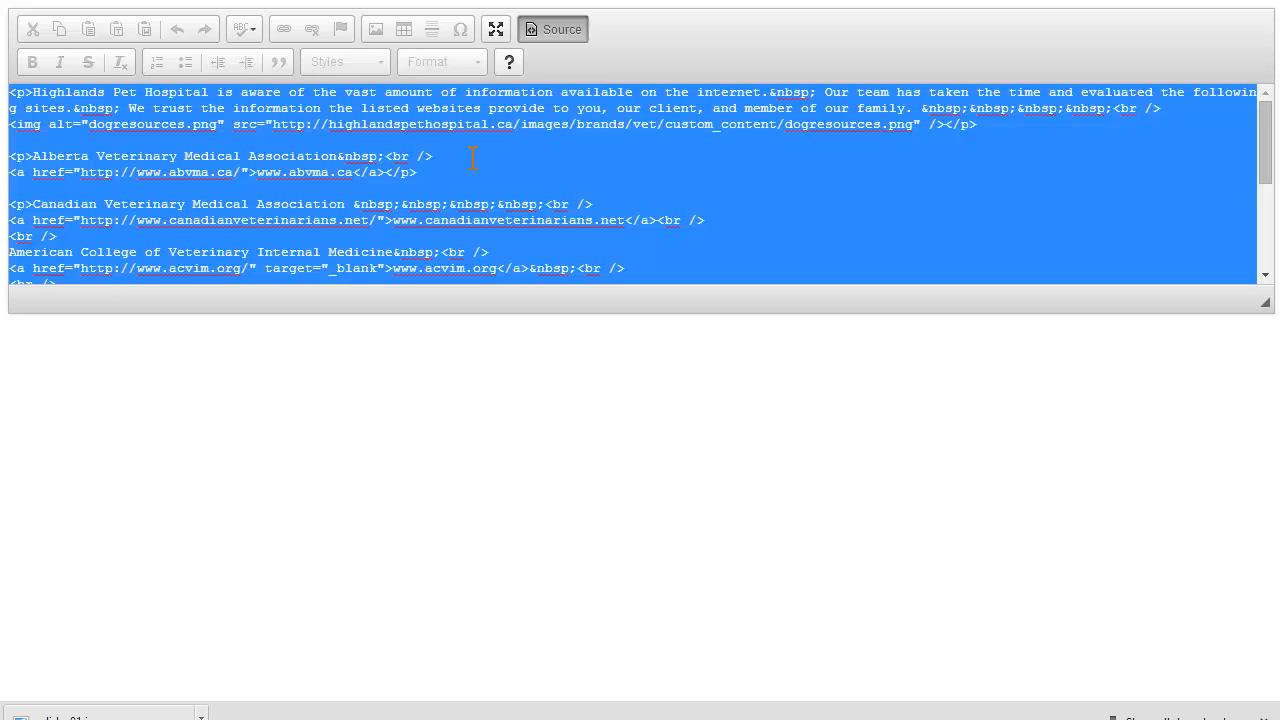
right_click(287, 182)
click(363, 279)
Switch to Mobile Websites Generator, paste the HTML as the second page's content and continue to custom page three.
key(alt+Tab)
right_click(386, 319)
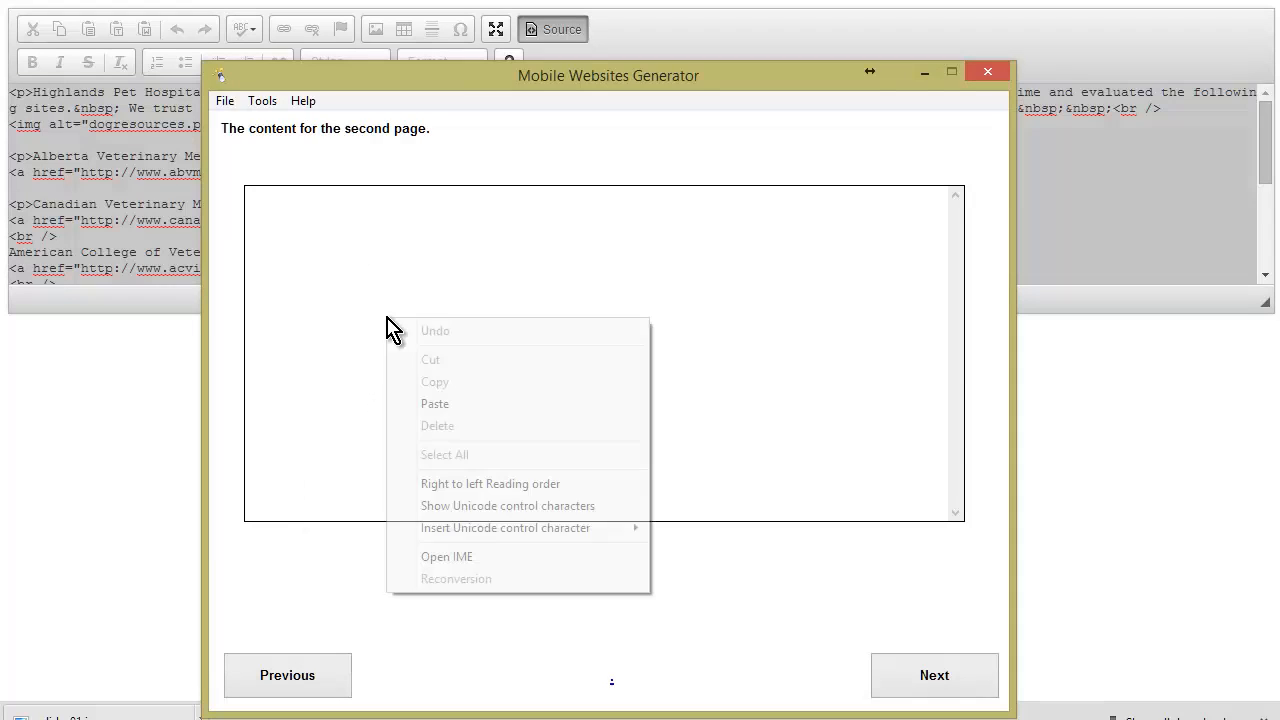
click(428, 404)
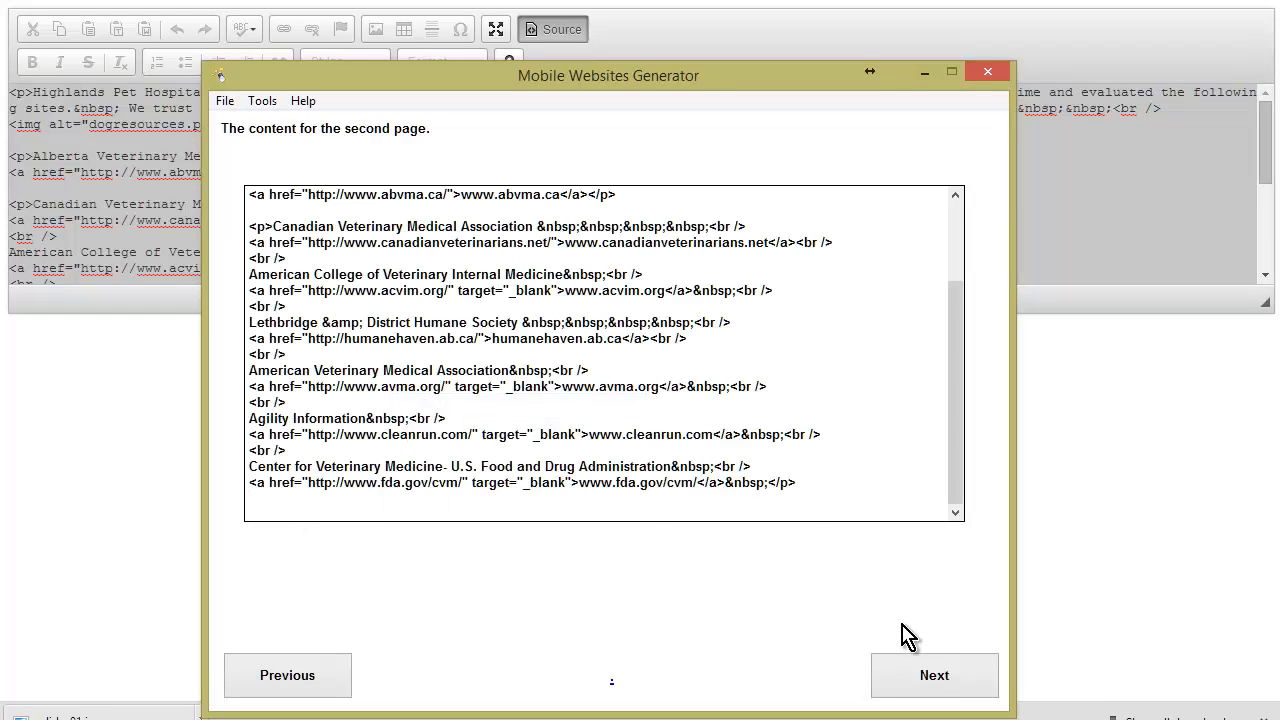
click(925, 675)
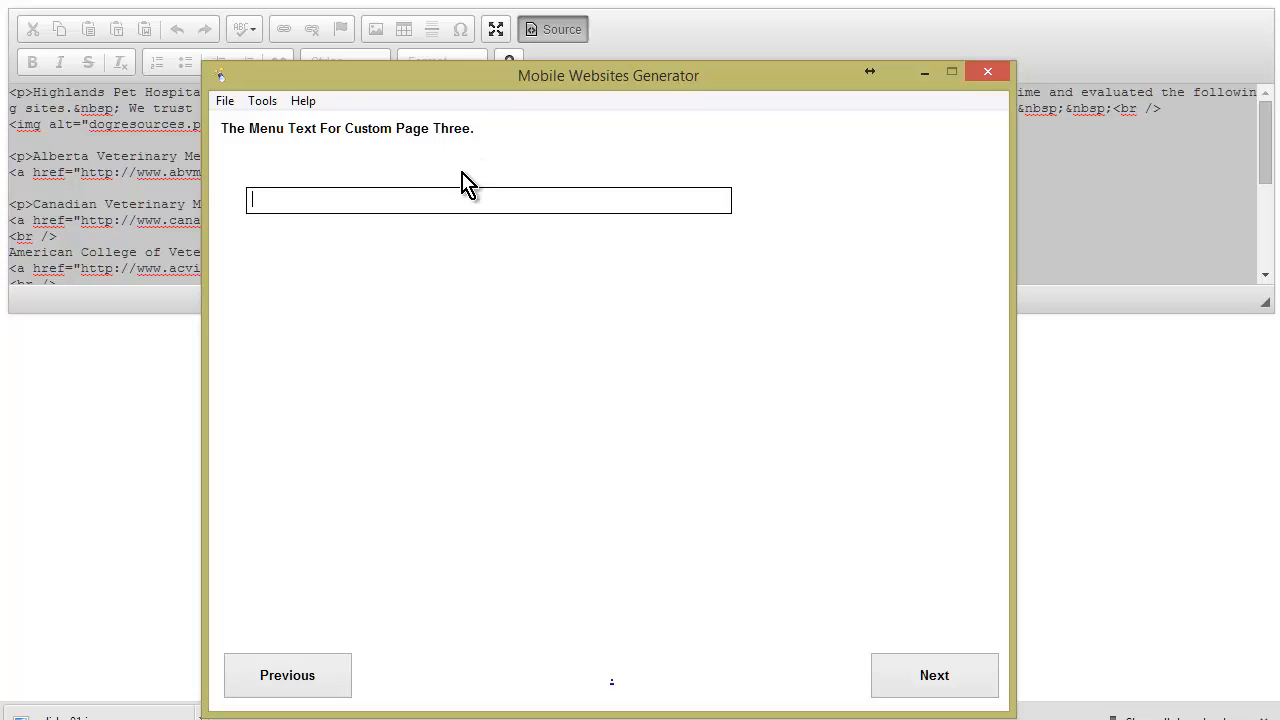
Return to the pet hospital website and open the Meet Our Team page under About Us.
click(64, 438)
click(32, 240)
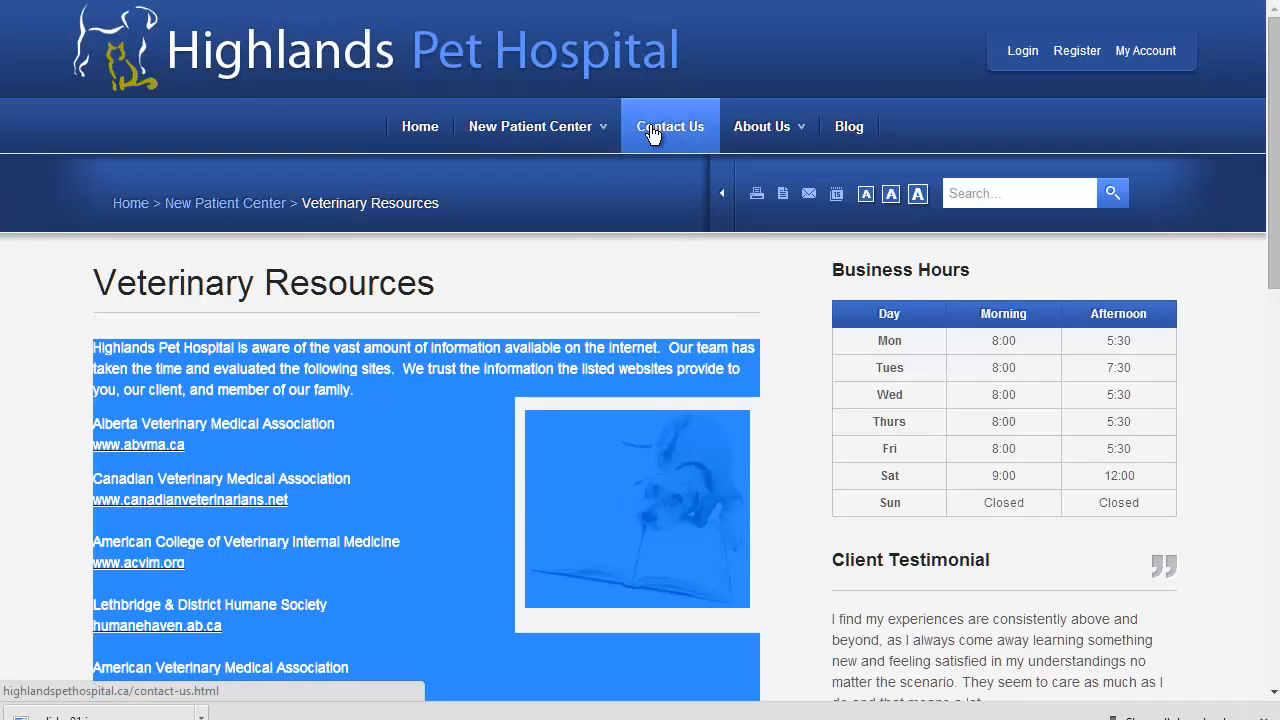
mouse_move(767, 134)
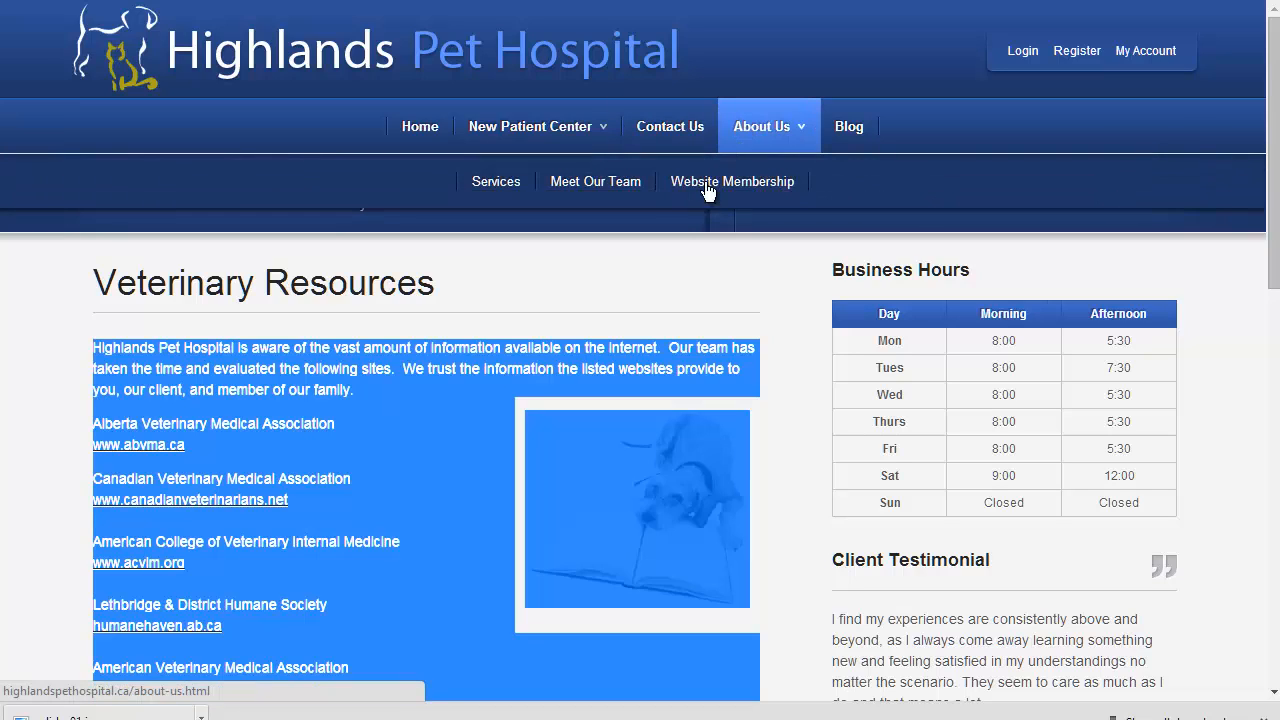
click(617, 190)
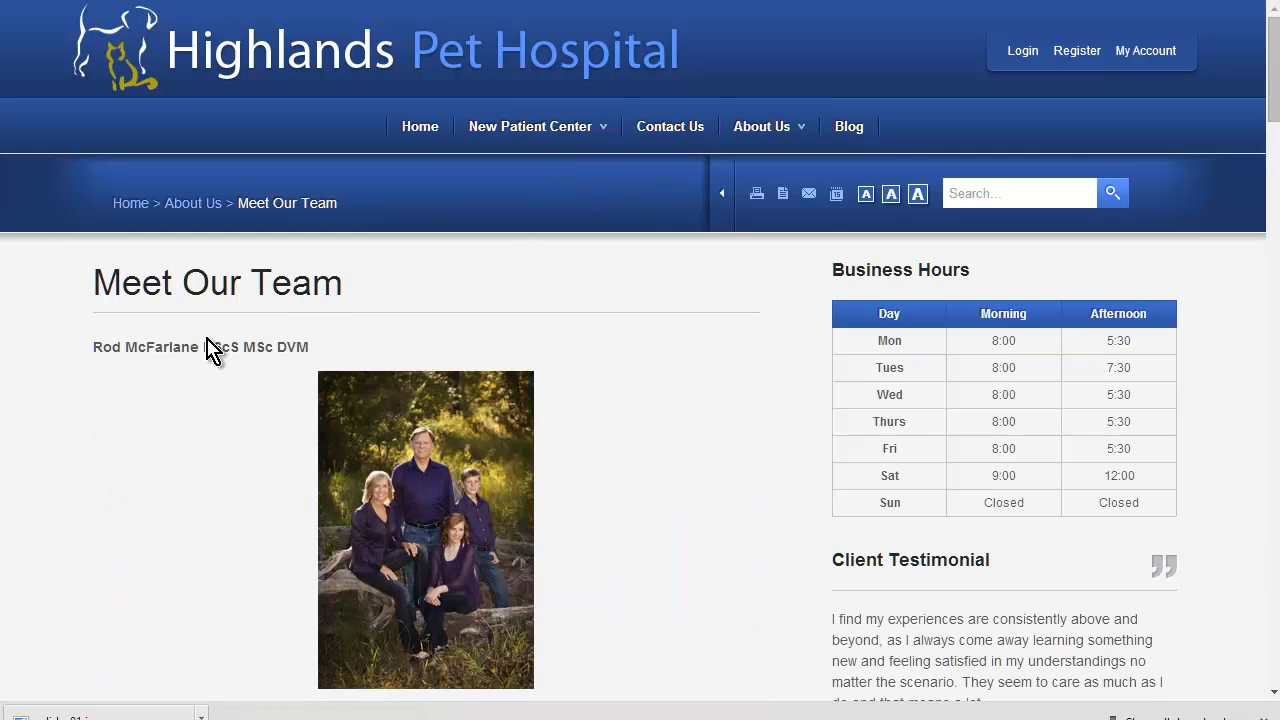
Look through the Meet Our Team page and copy its heading.
scroll(279, 297, down, 1)
scroll(279, 297, down, 4)
scroll(280, 294, up, 5)
drag(95, 278, 370, 283)
right_click(324, 285)
click(378, 296)
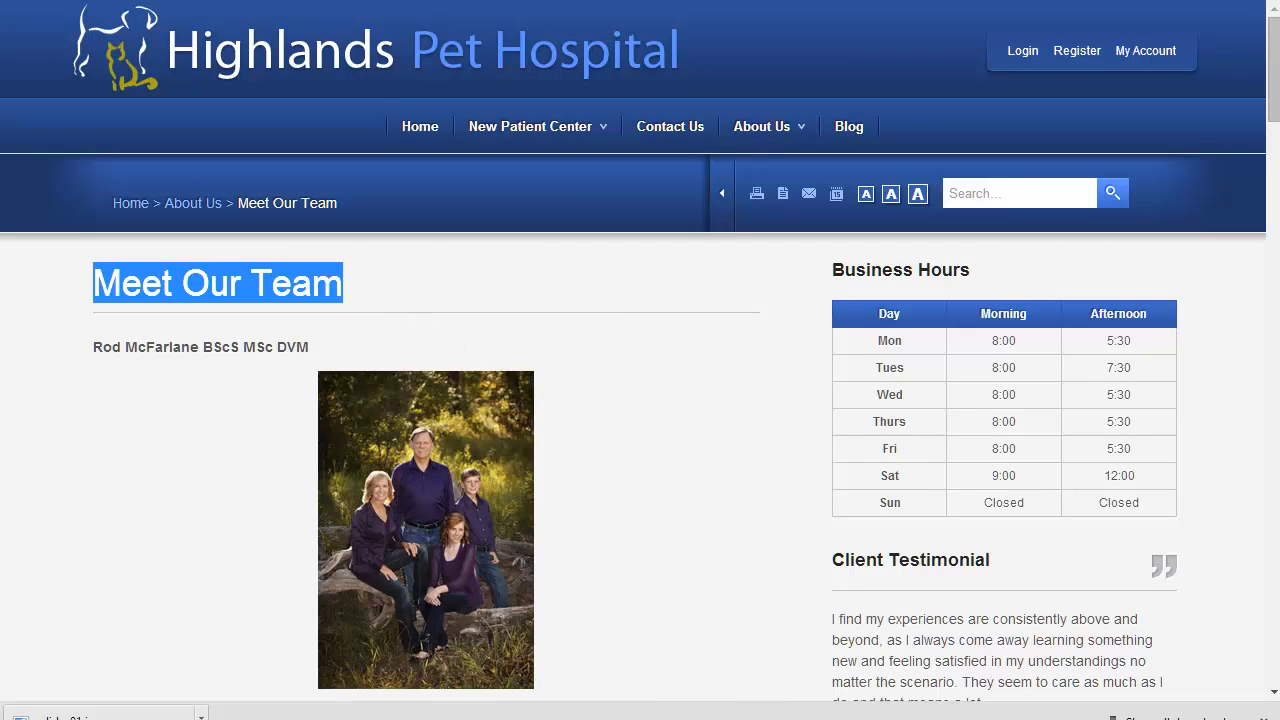
Switch to Mobile Websites Generator, paste Meet Our Team as the menu text for custom page three and continue to its content.
click(360, 719)
right_click(378, 203)
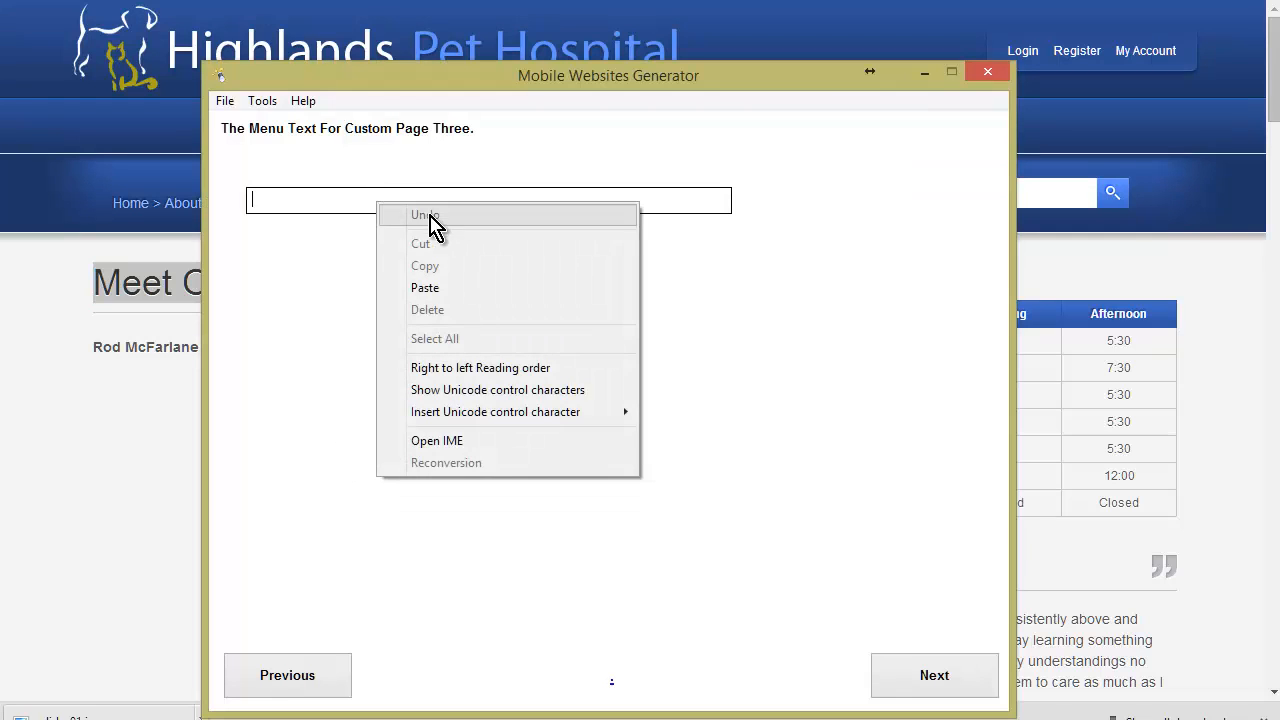
click(488, 287)
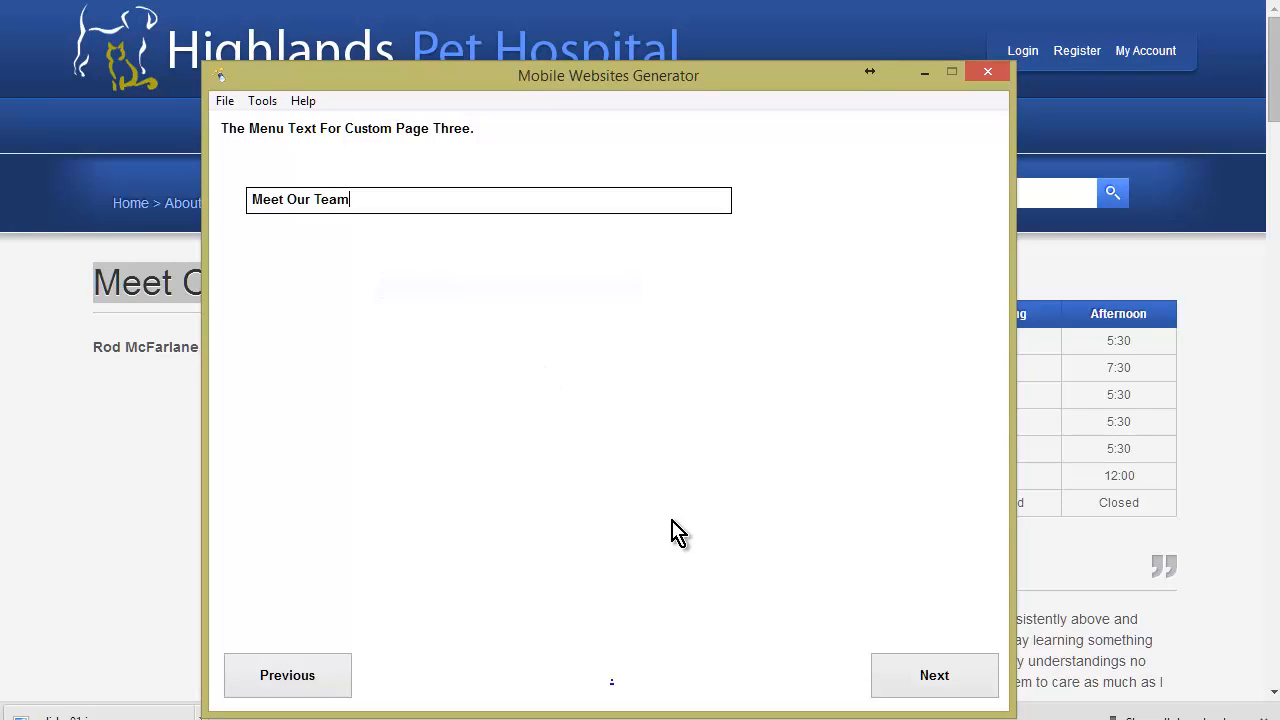
click(906, 677)
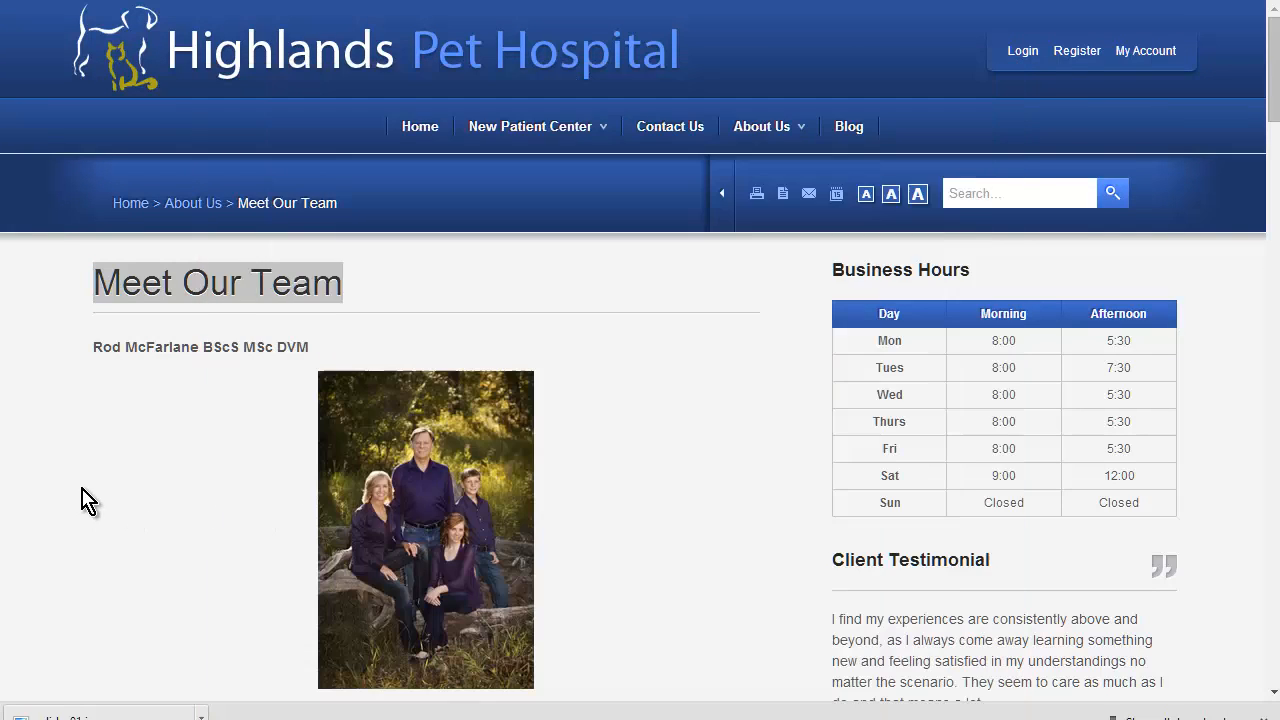
click(84, 500)
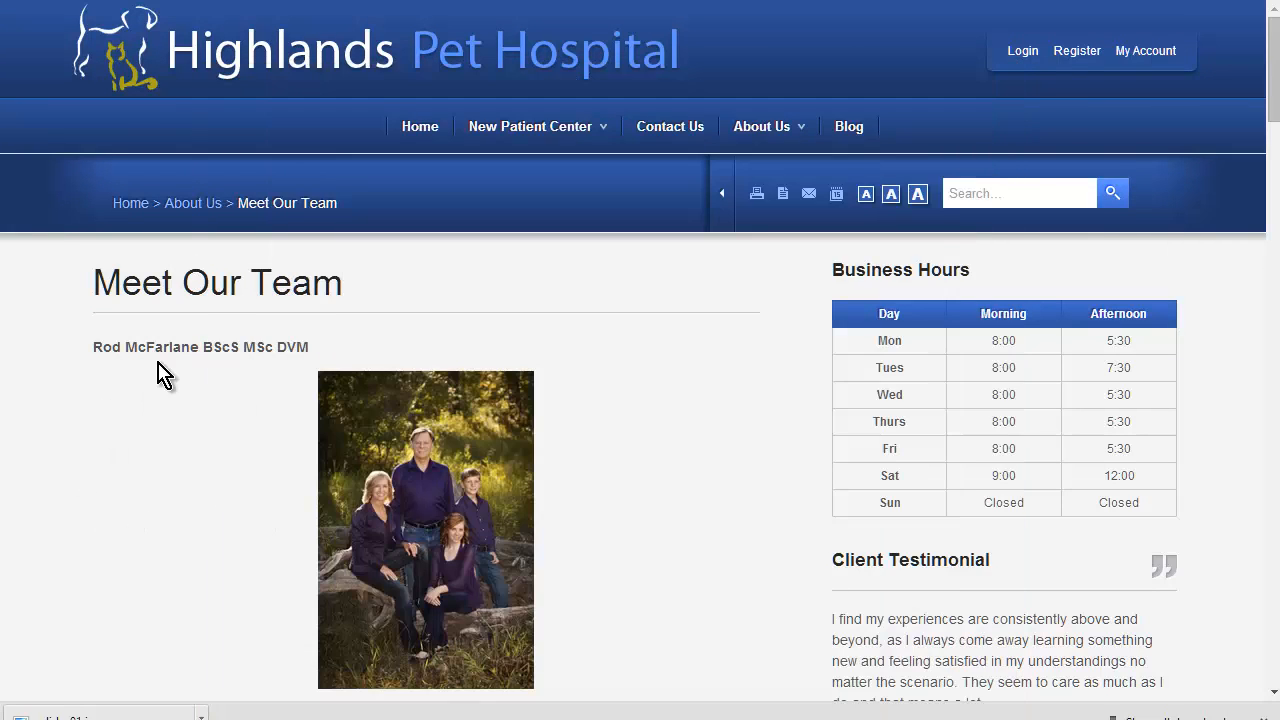
drag(93, 342, 421, 82)
scroll(351, 406, down, 15)
scroll(400, 486, down, 15)
scroll(421, 520, down, 6)
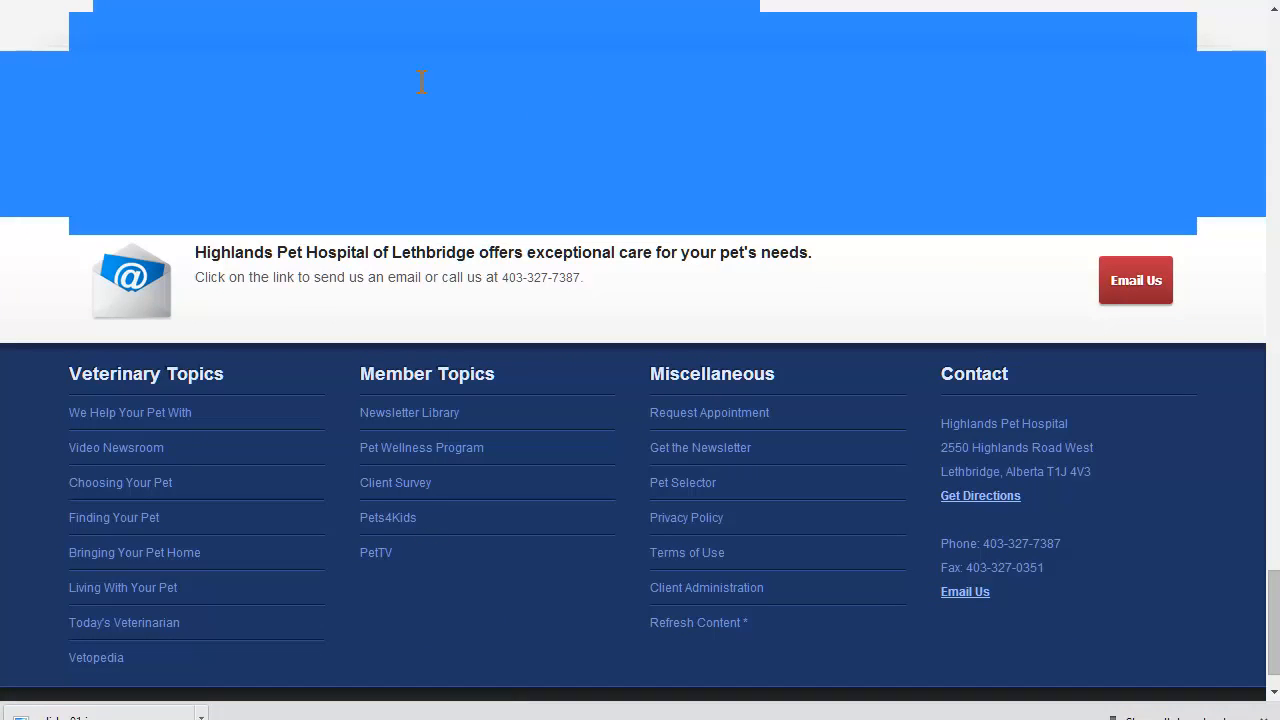
scroll(428, 103, up, 2)
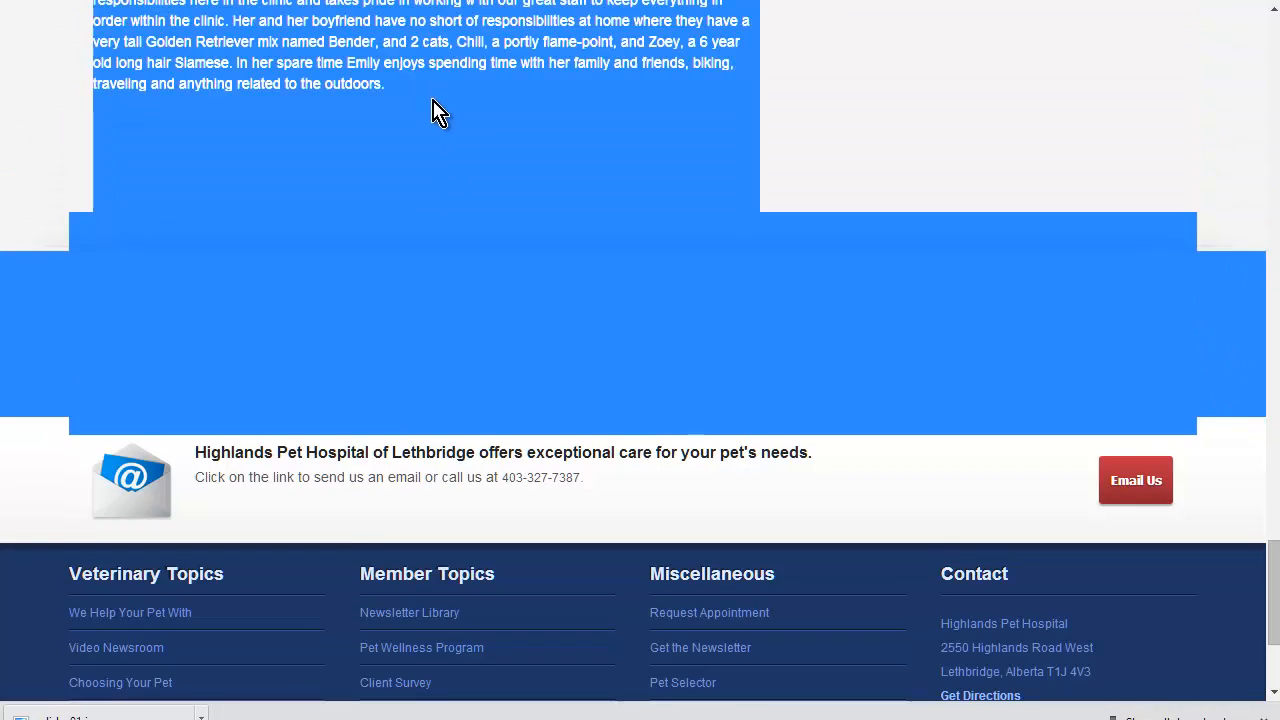
click(363, 163)
Select all the team biographies and photos, from the end of the last biography up to the first veterinarian's name, and copy them.
scroll(369, 147, up, 1)
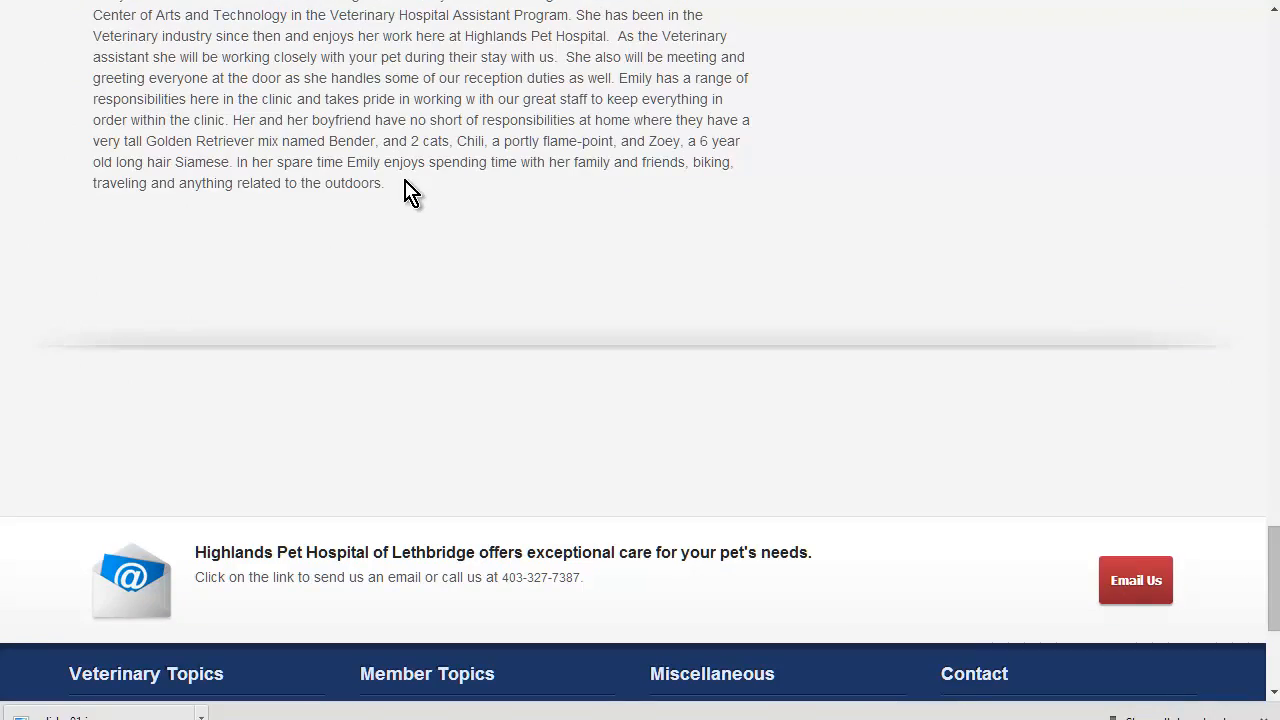
scroll(329, 177, up, 10)
drag(378, 183, 83, 147)
scroll(330, 200, up, 9)
scroll(334, 200, up, 7)
scroll(334, 197, up, 3)
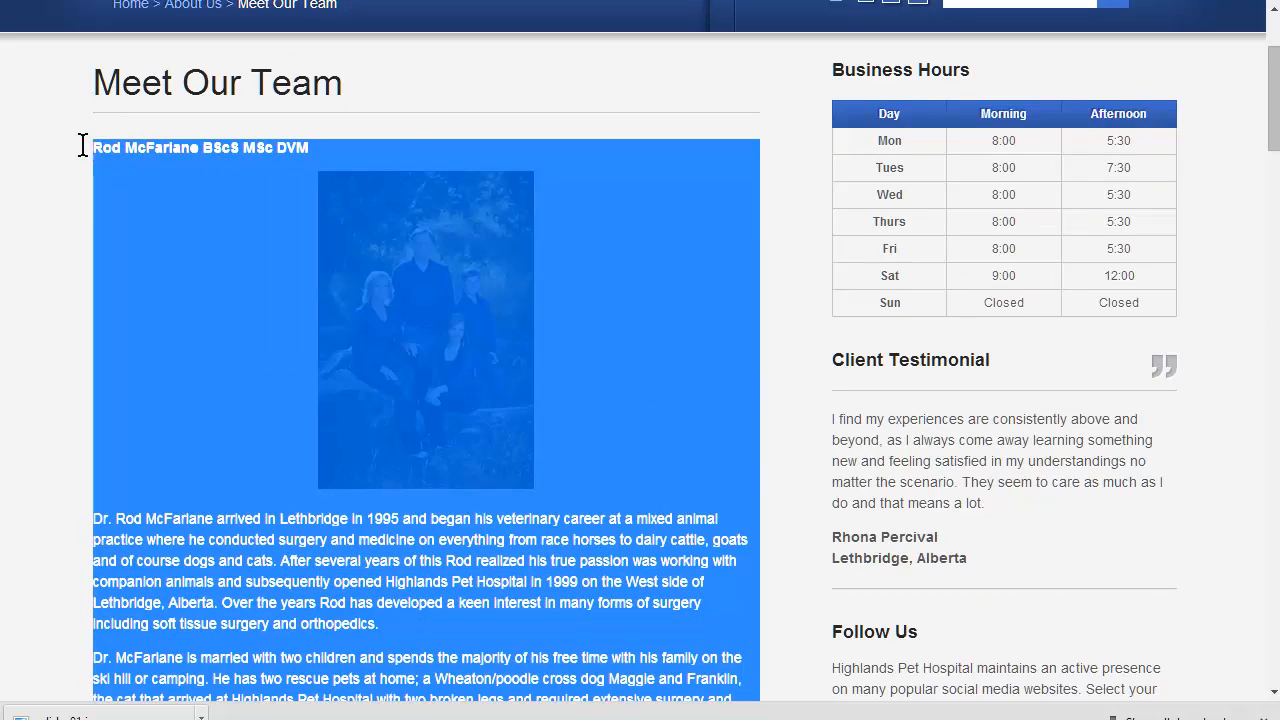
right_click(148, 147)
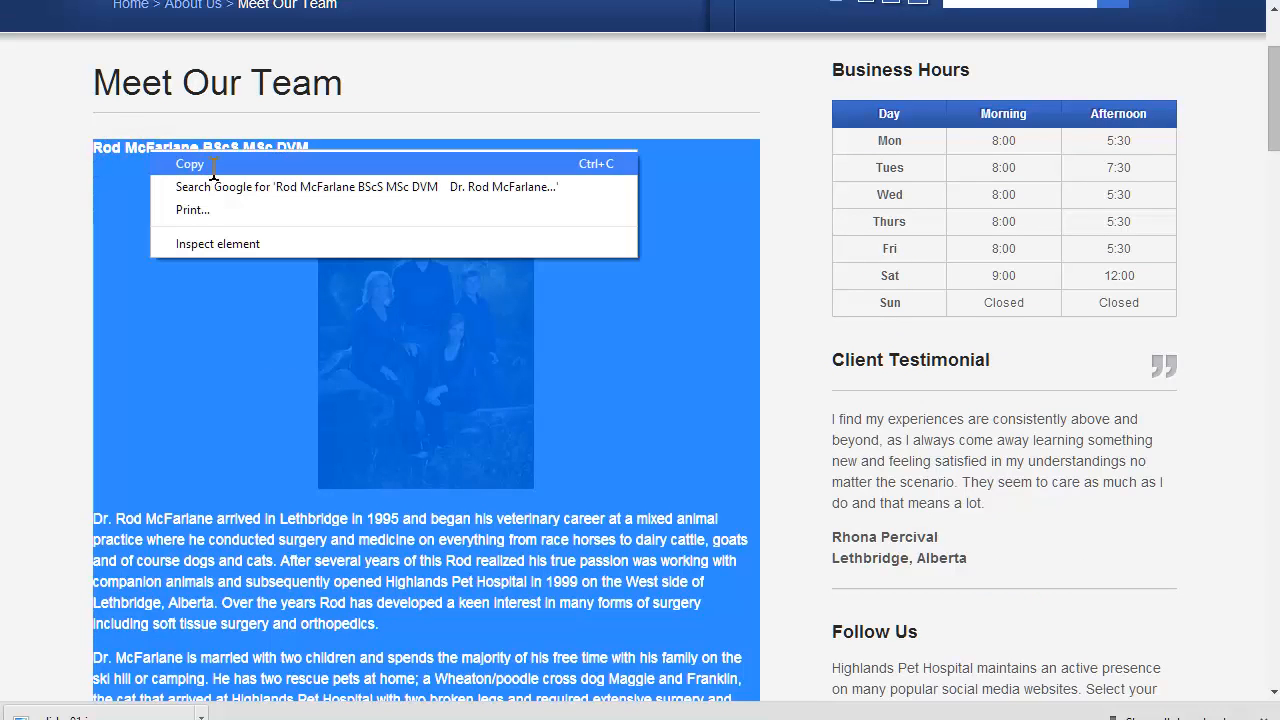
click(205, 165)
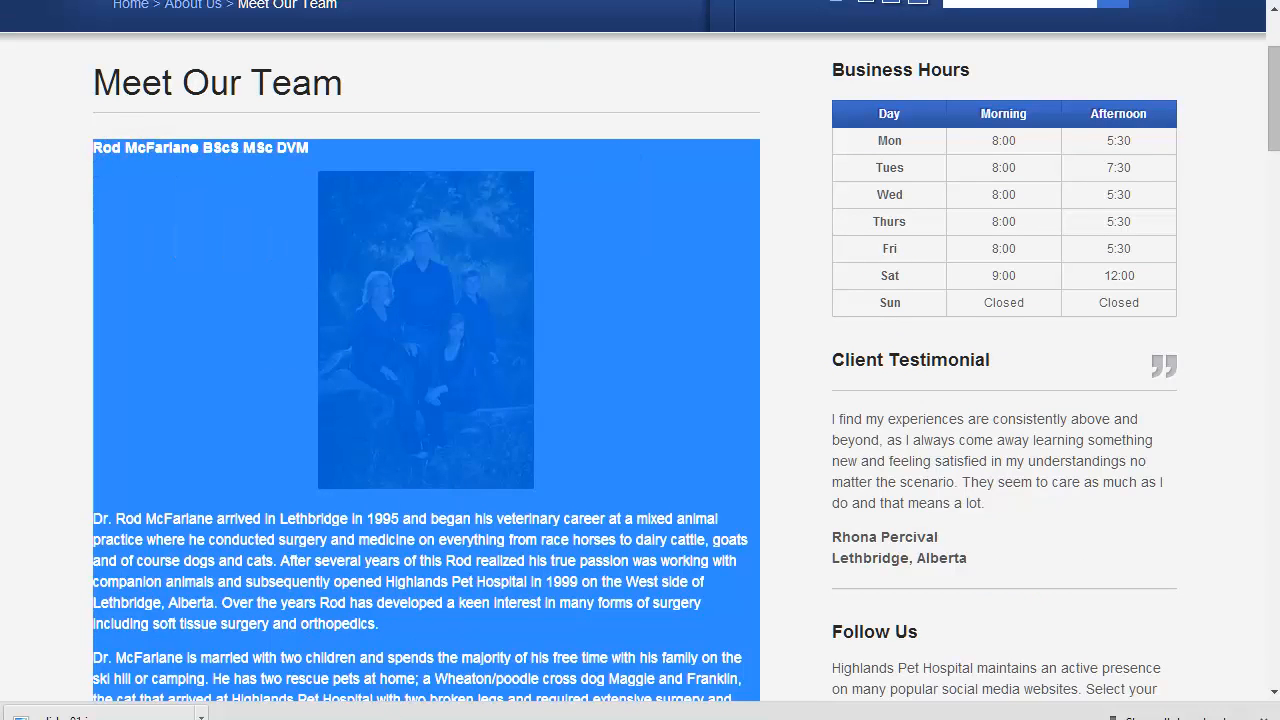
Replace the old HTML in the online editor with the copied team content, pasted in the formatted view.
click(292, 0)
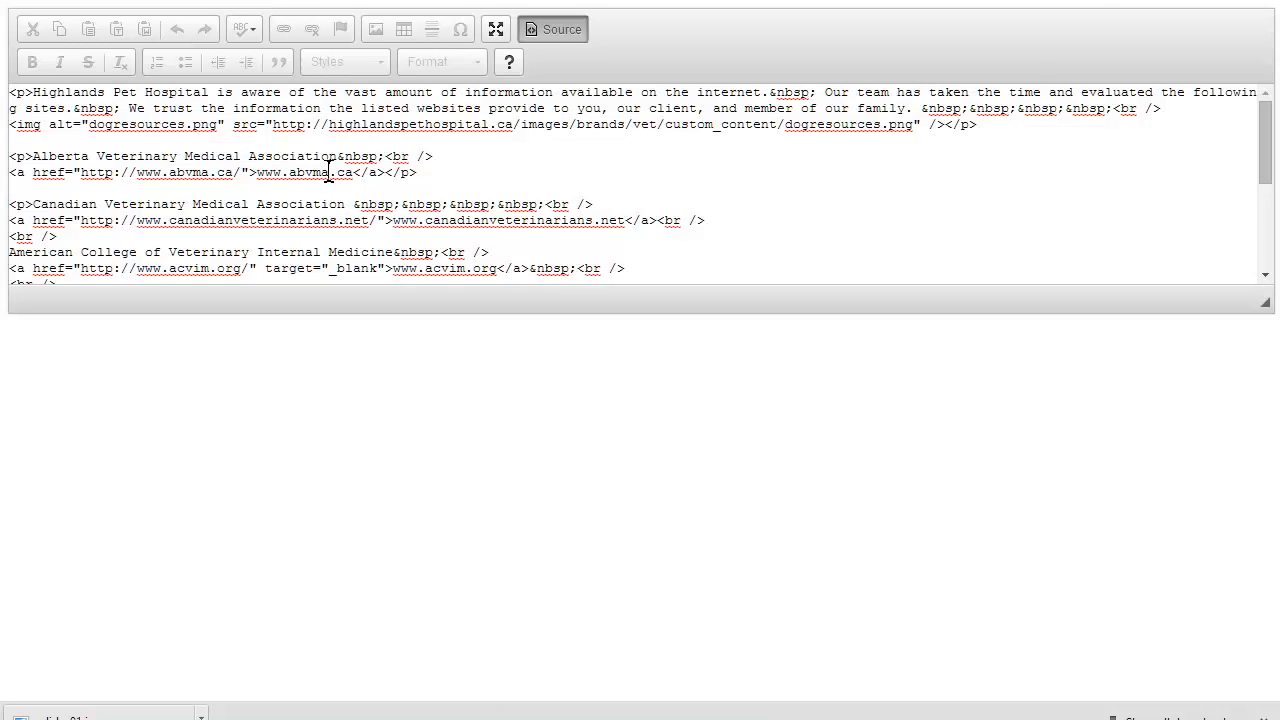
key(ctrl+a)
key(Delete)
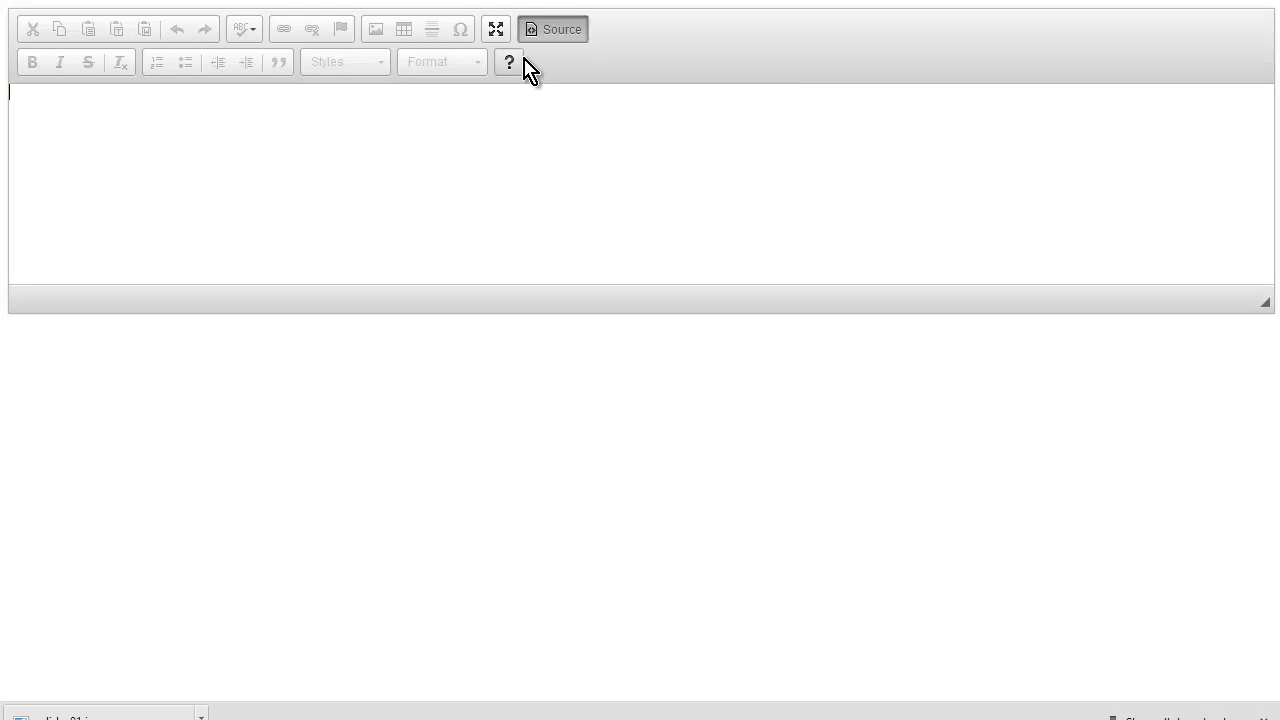
click(570, 29)
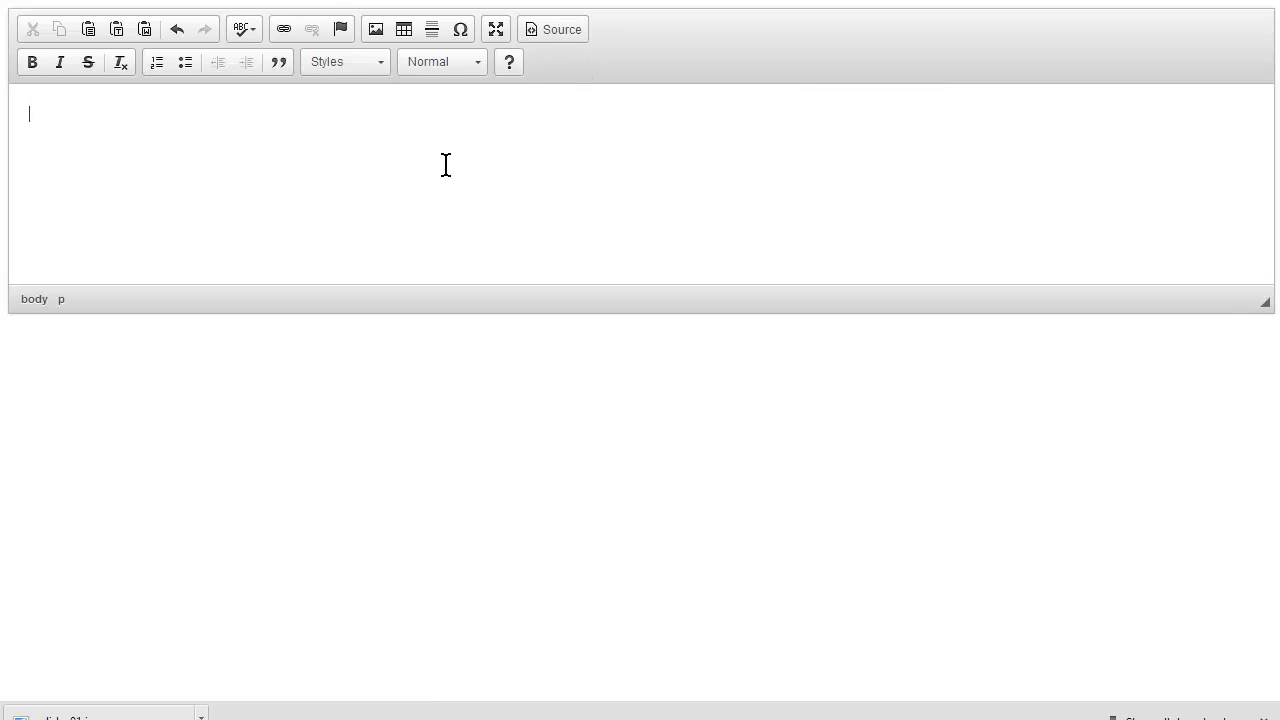
scroll(490, 185, up, 10)
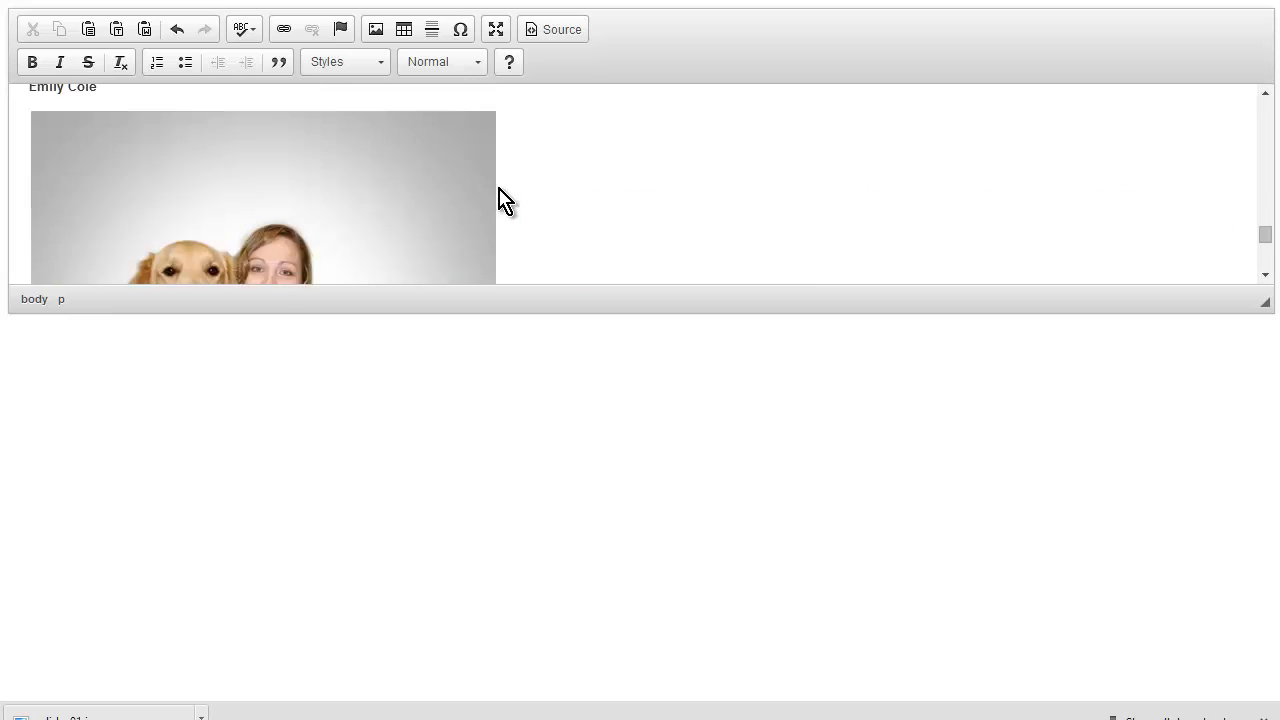
scroll(502, 187, up, 10)
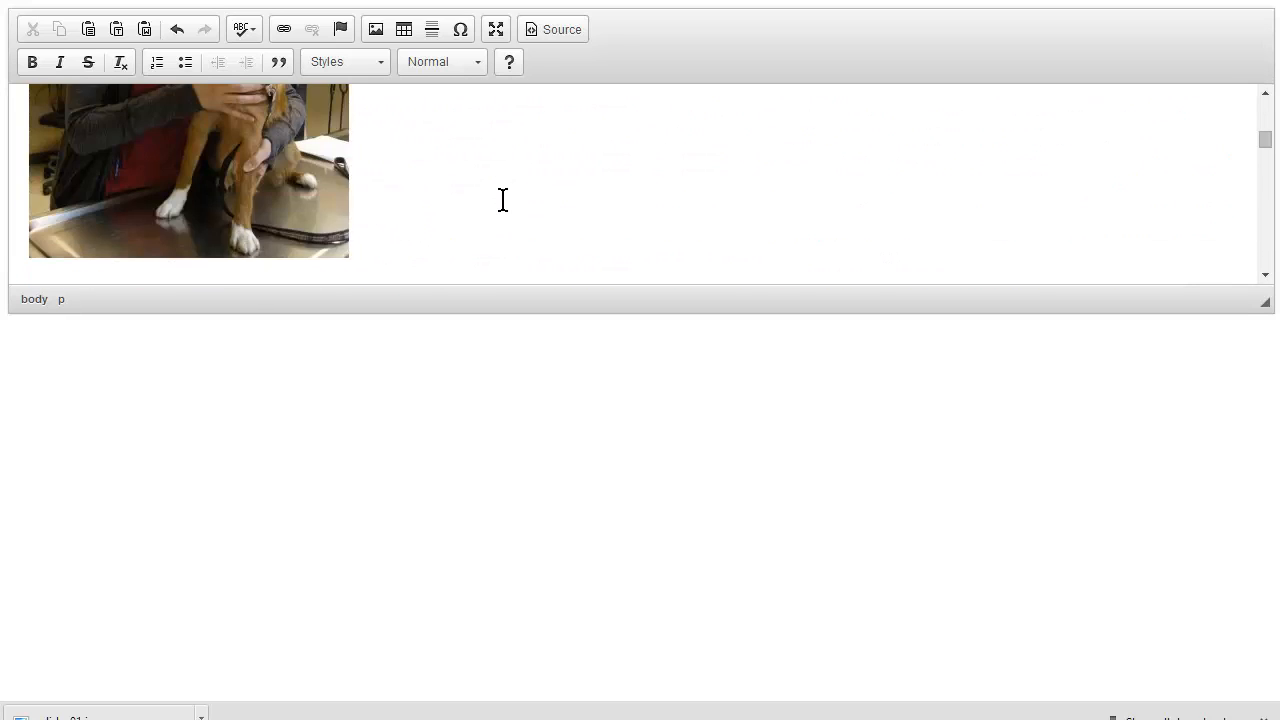
scroll(503, 201, up, 5)
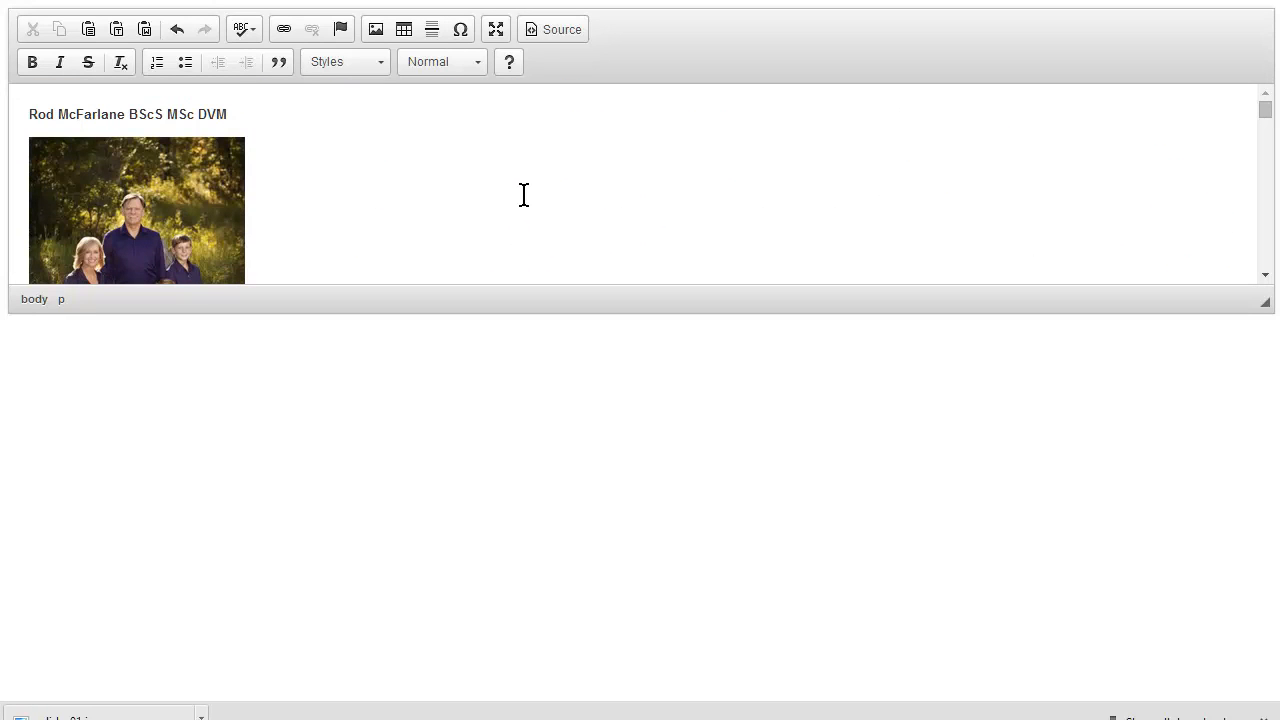
scroll(446, 166, down, 3)
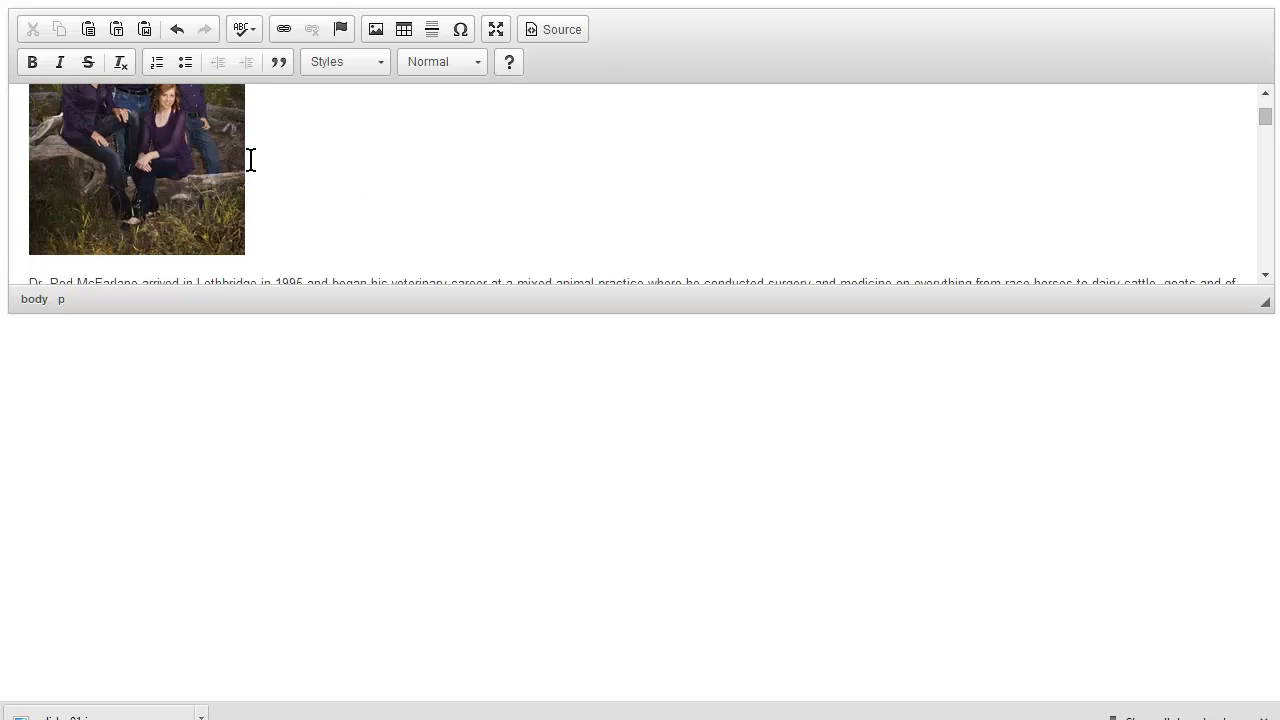
scroll(260, 171, up, 3)
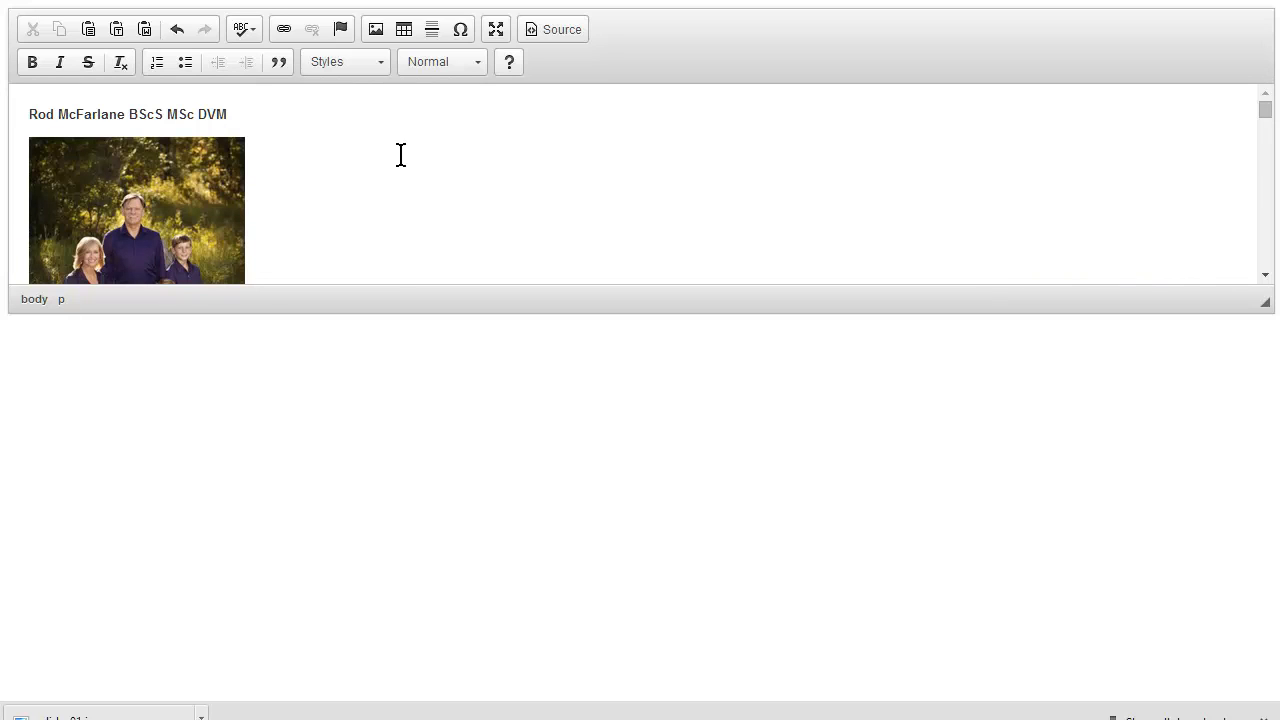
Check the image properties of the family photo and close them without changes.
click(176, 180)
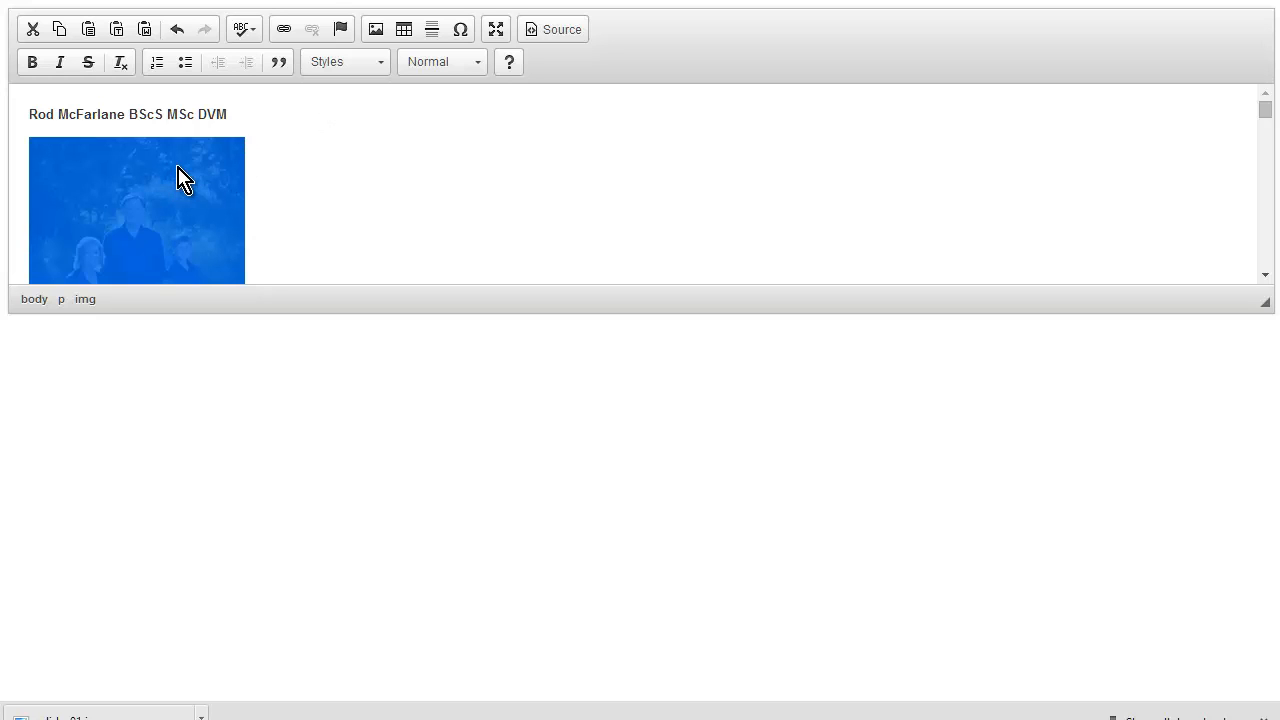
click(375, 30)
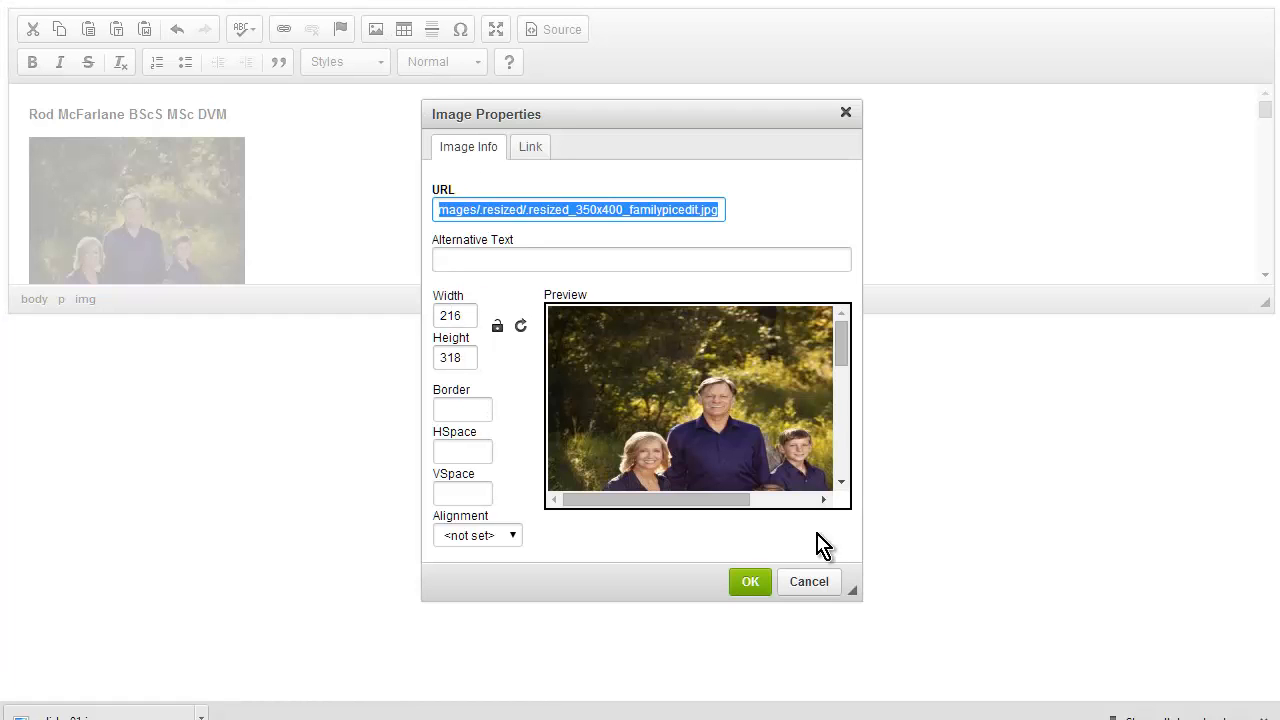
click(829, 590)
click(307, 191)
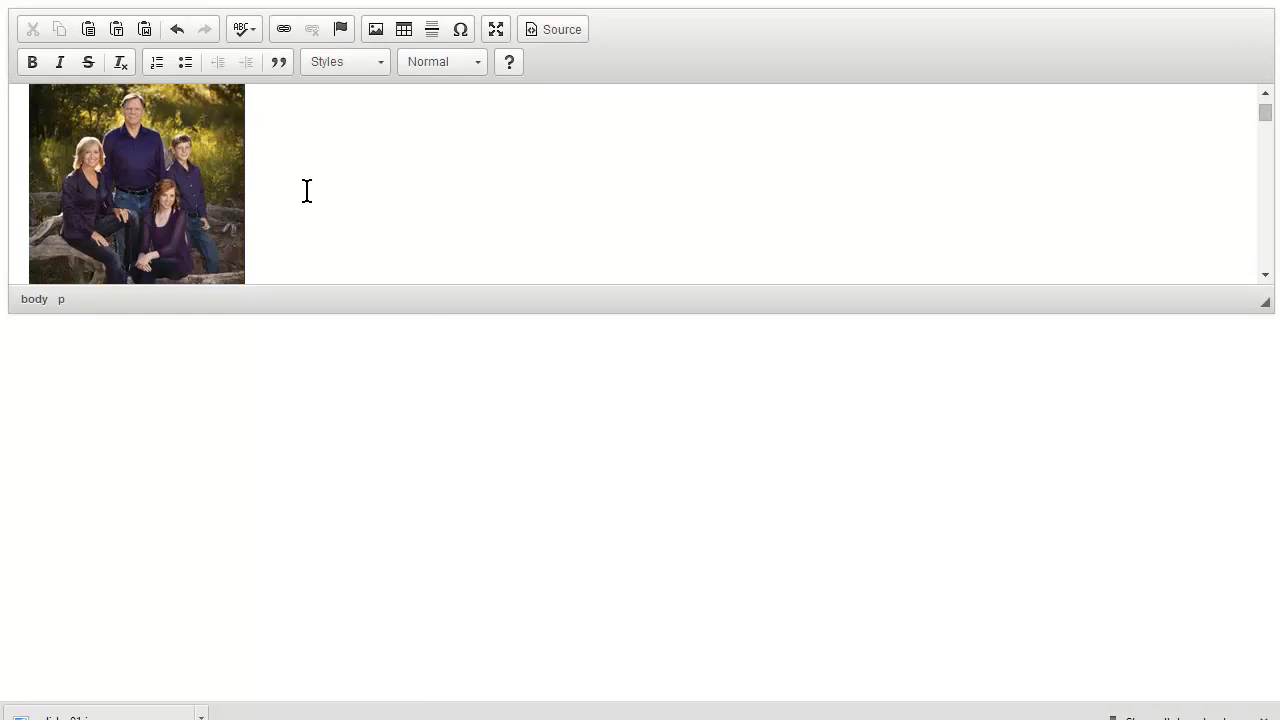
Set the width of the photo of the staff member with the brown dog to 350, keeping its proportions.
scroll(307, 195, down, 5)
click(258, 220)
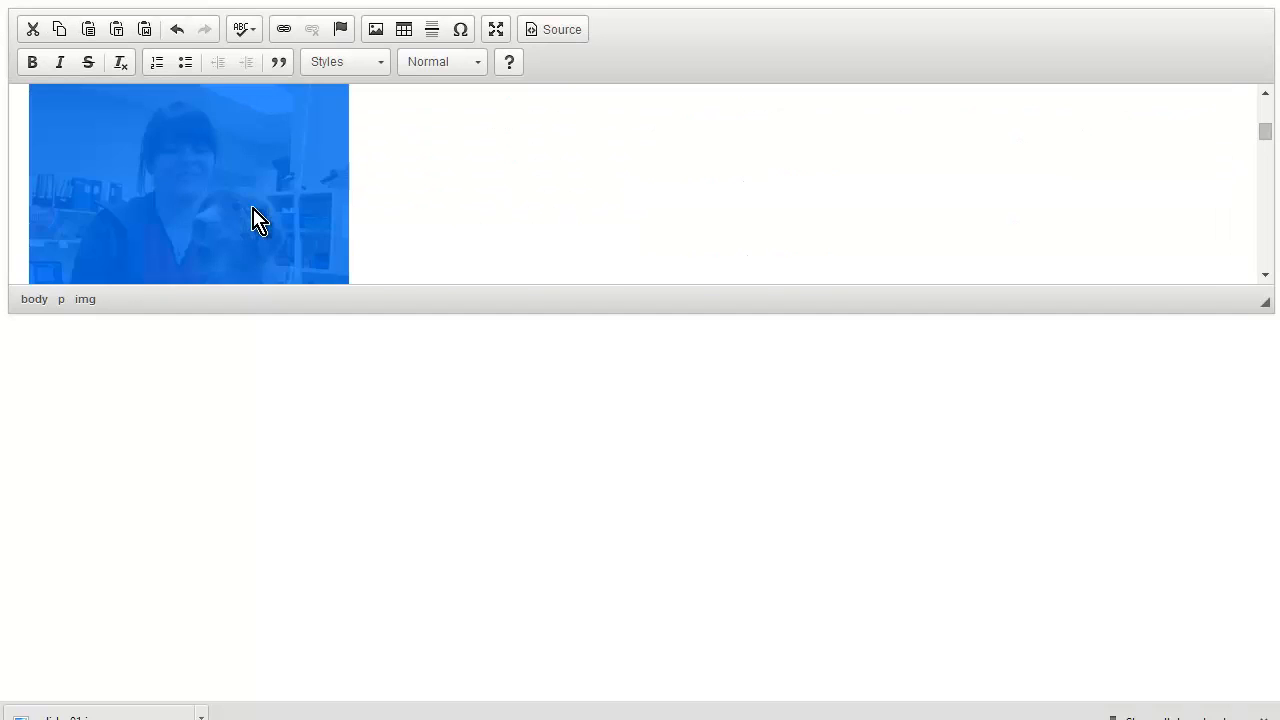
click(376, 38)
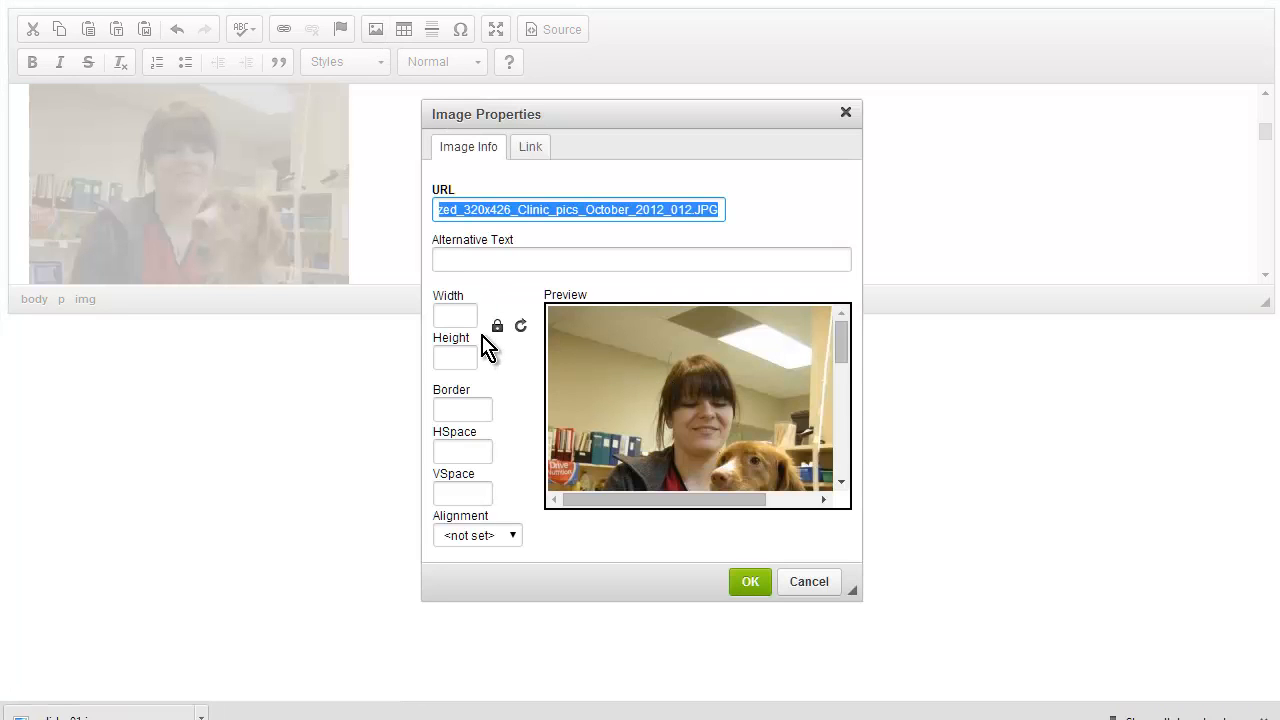
click(464, 312)
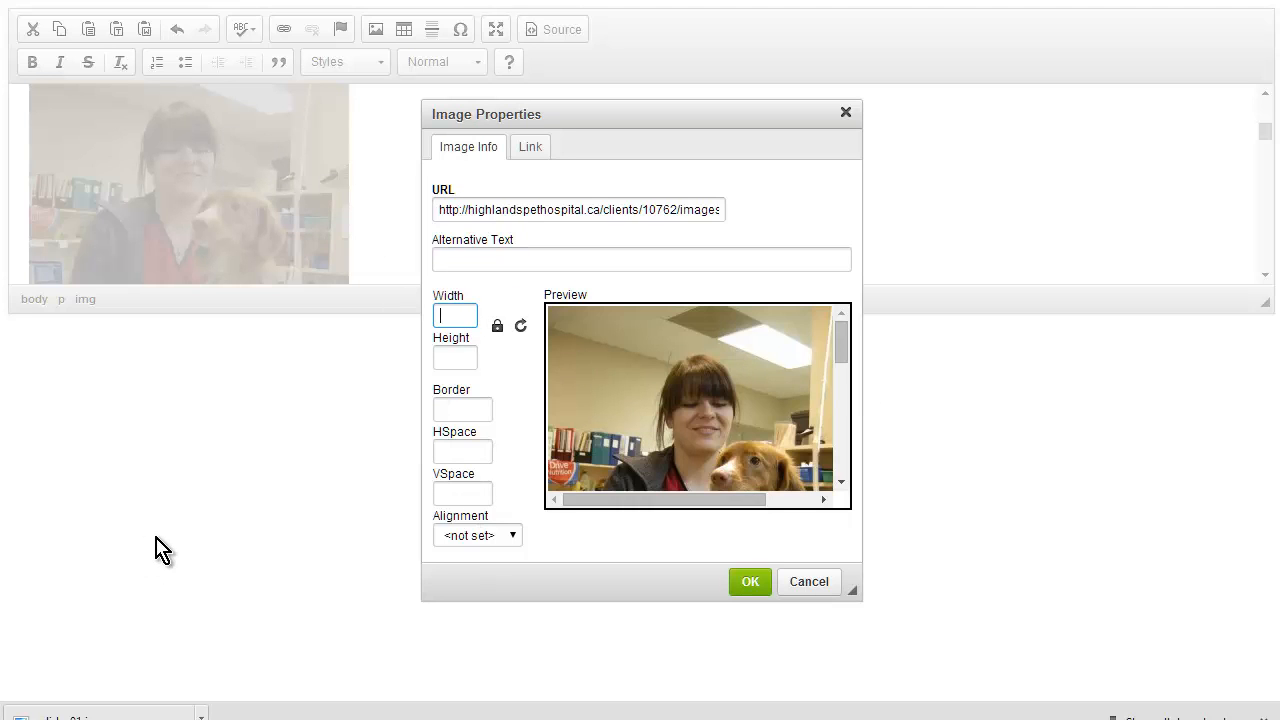
text(50)
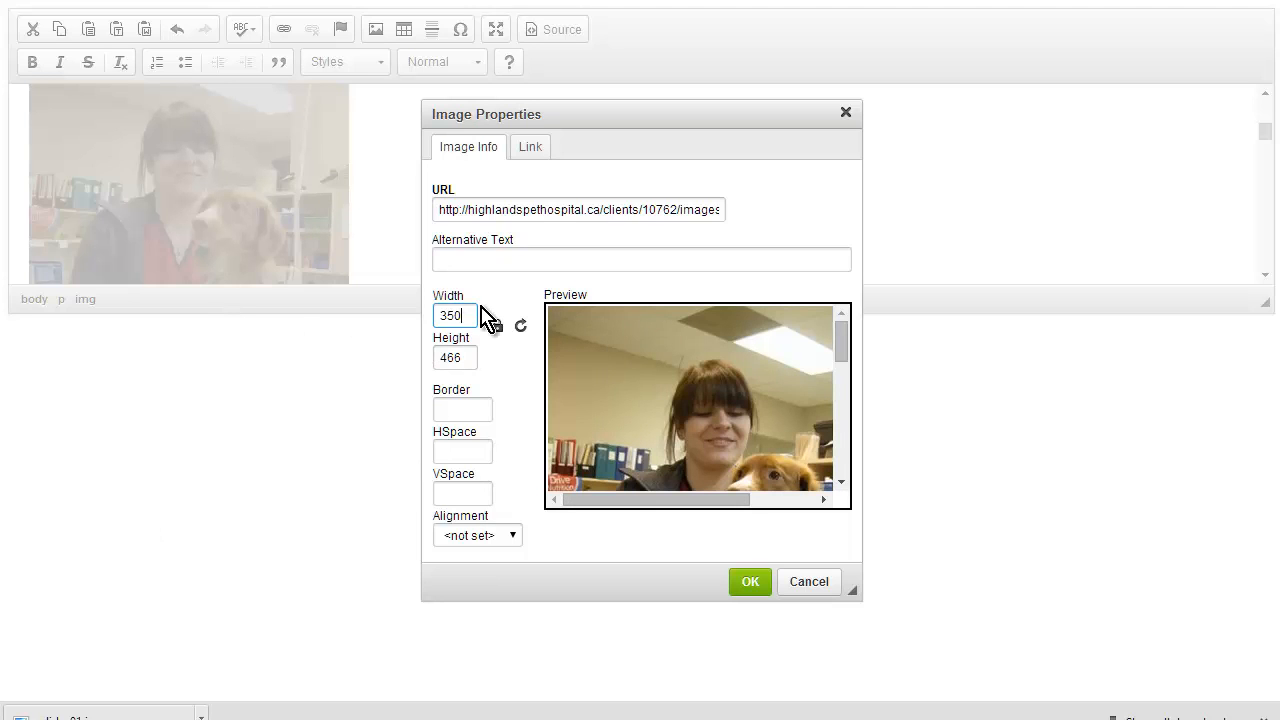
click(749, 585)
Set the width of the next staff photo, the woman with long wavy hair, to 350, keeping its proportions.
scroll(450, 200, down, 5)
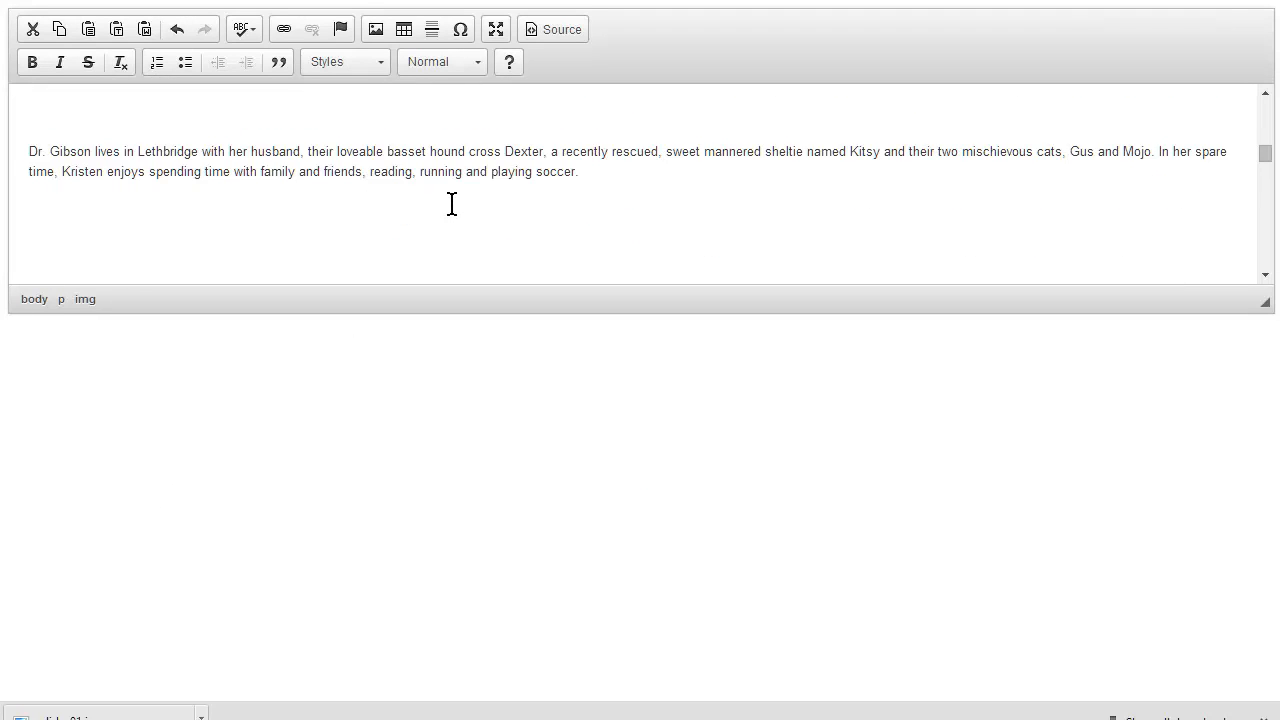
scroll(450, 203, down, 3)
click(265, 205)
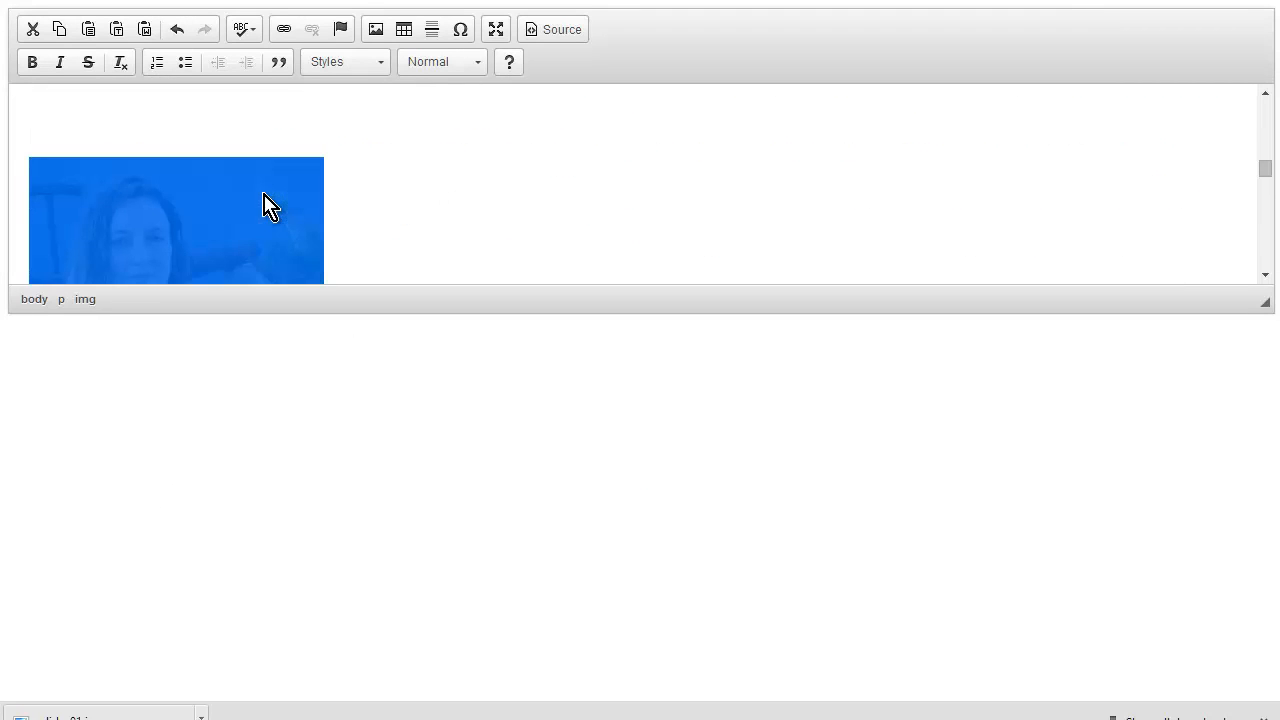
click(377, 28)
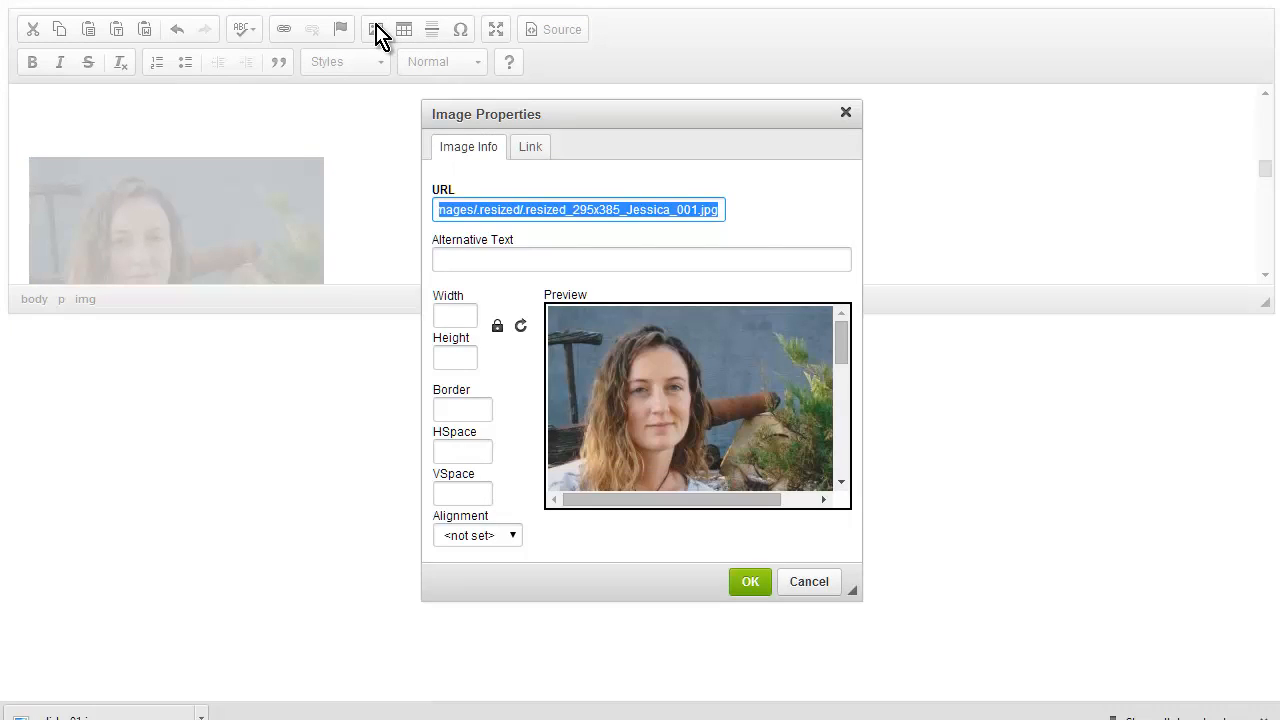
click(443, 312)
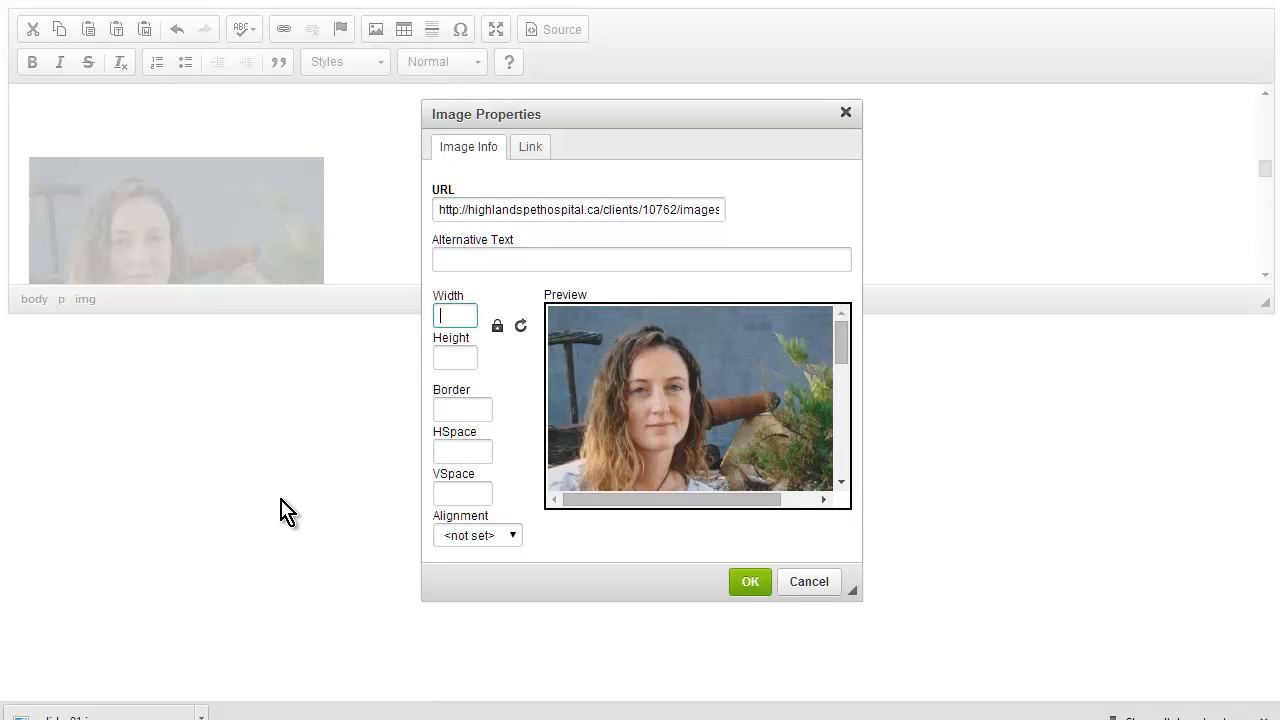
text(350)
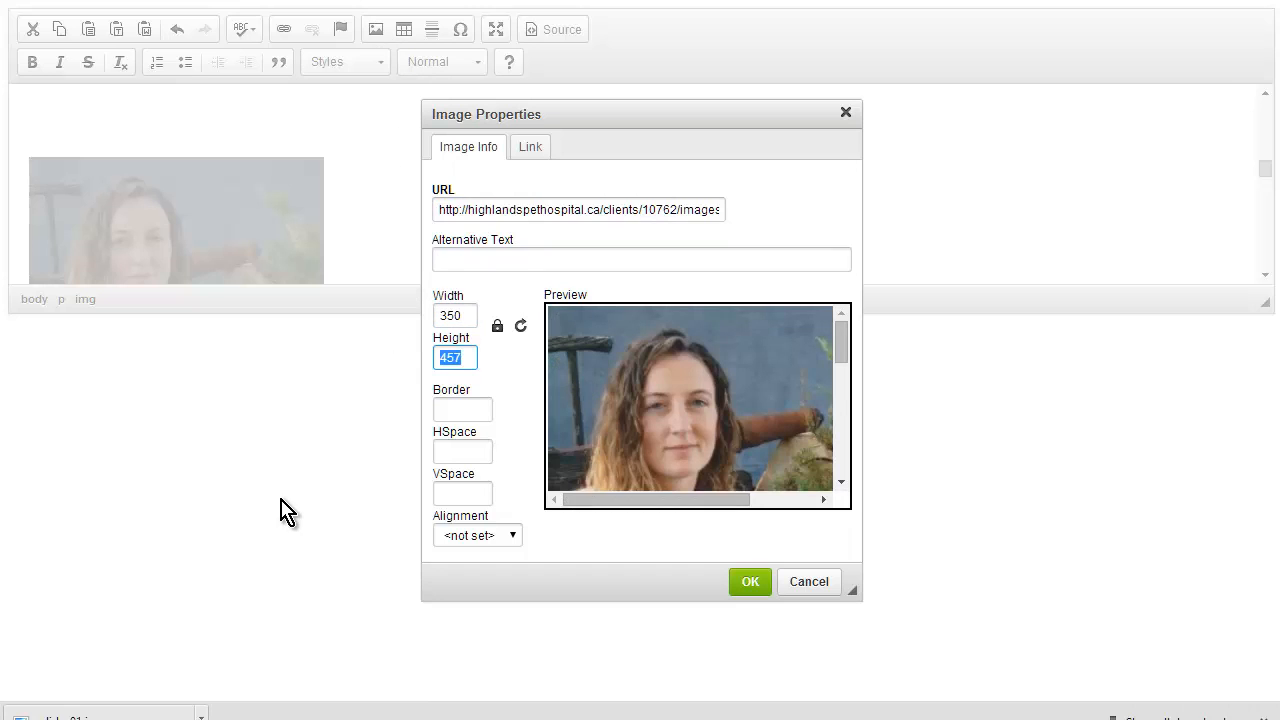
click(749, 583)
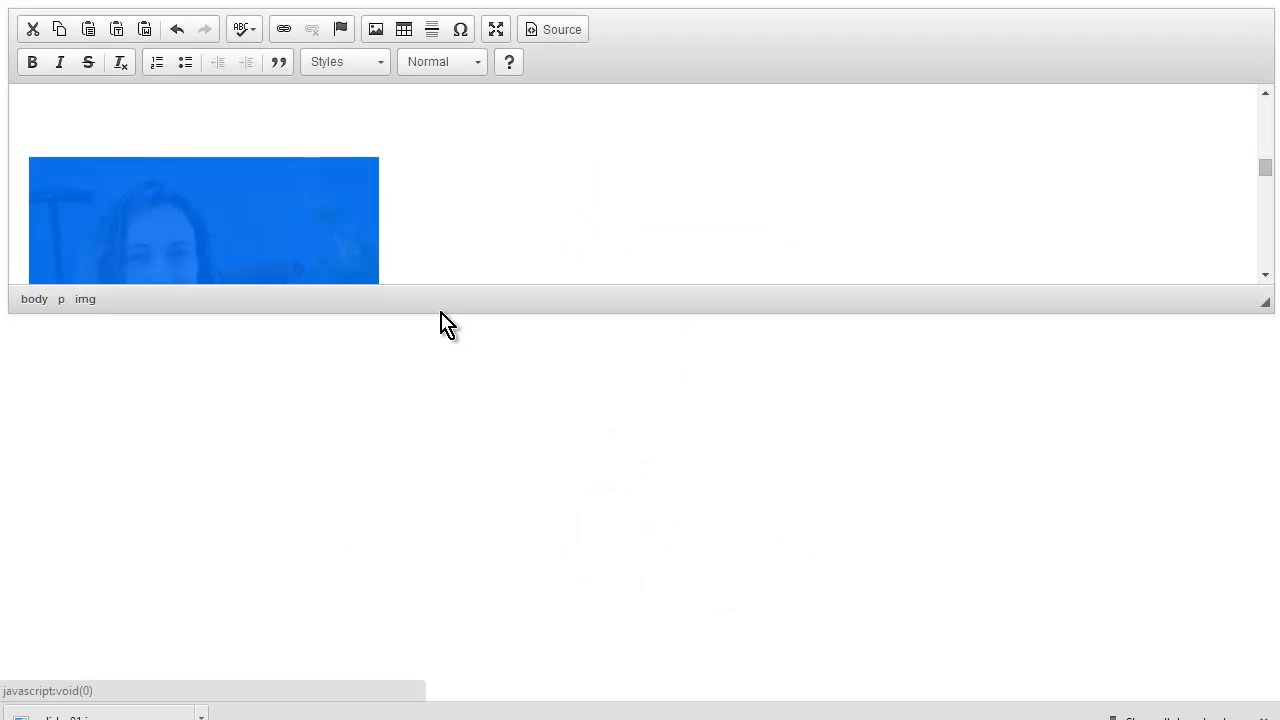
Set the width of the staff photo showing the woman with the golden dog to 350, keeping its proportions.
scroll(414, 220, down, 8)
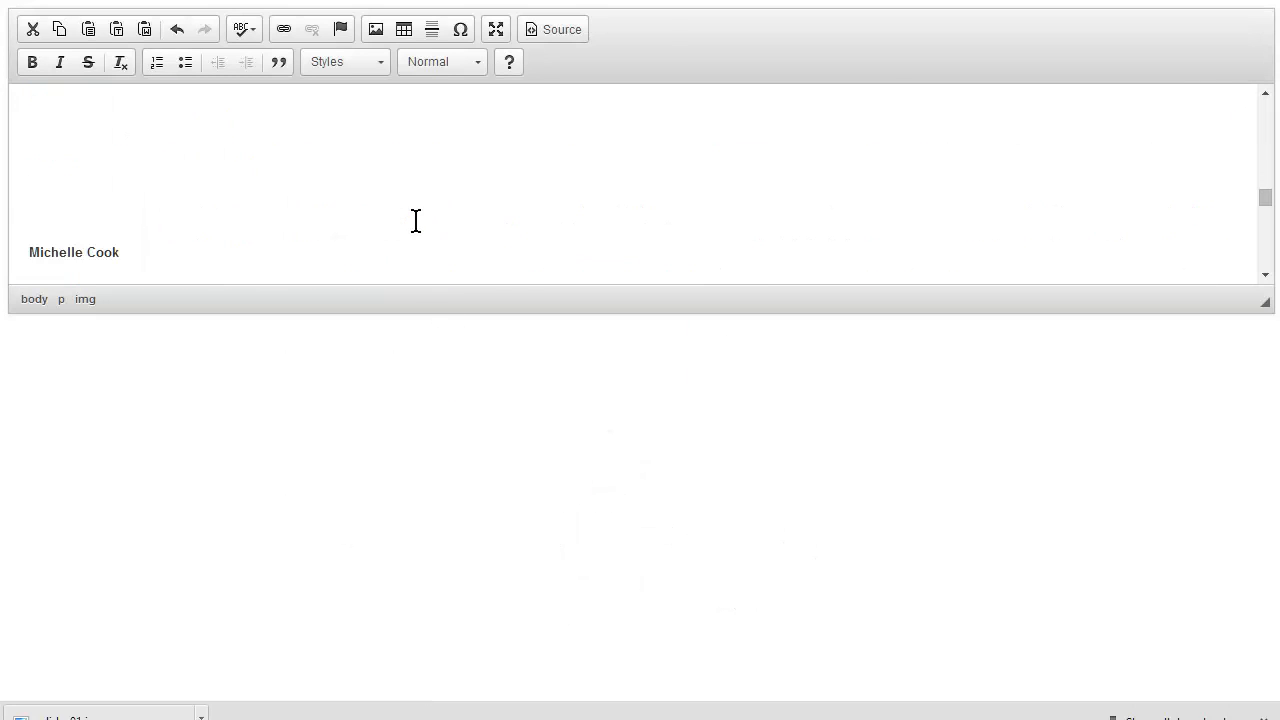
scroll(416, 221, down, 8)
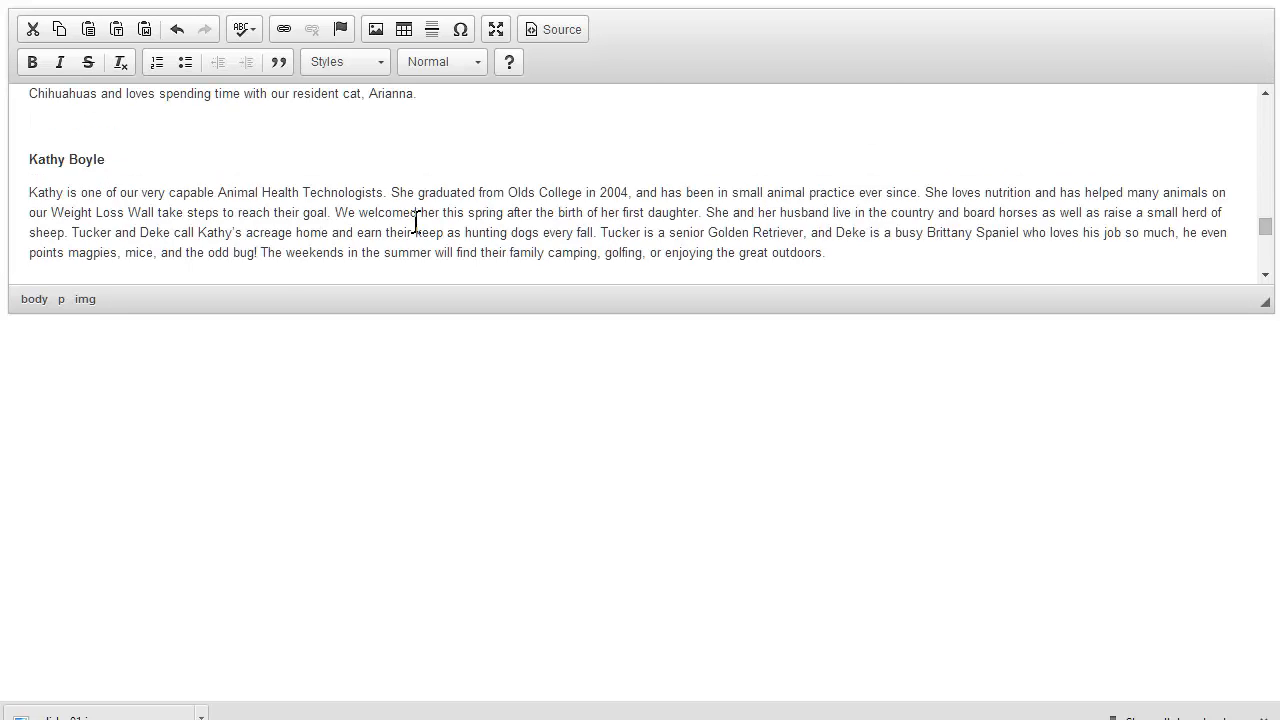
scroll(416, 221, down, 3)
click(346, 225)
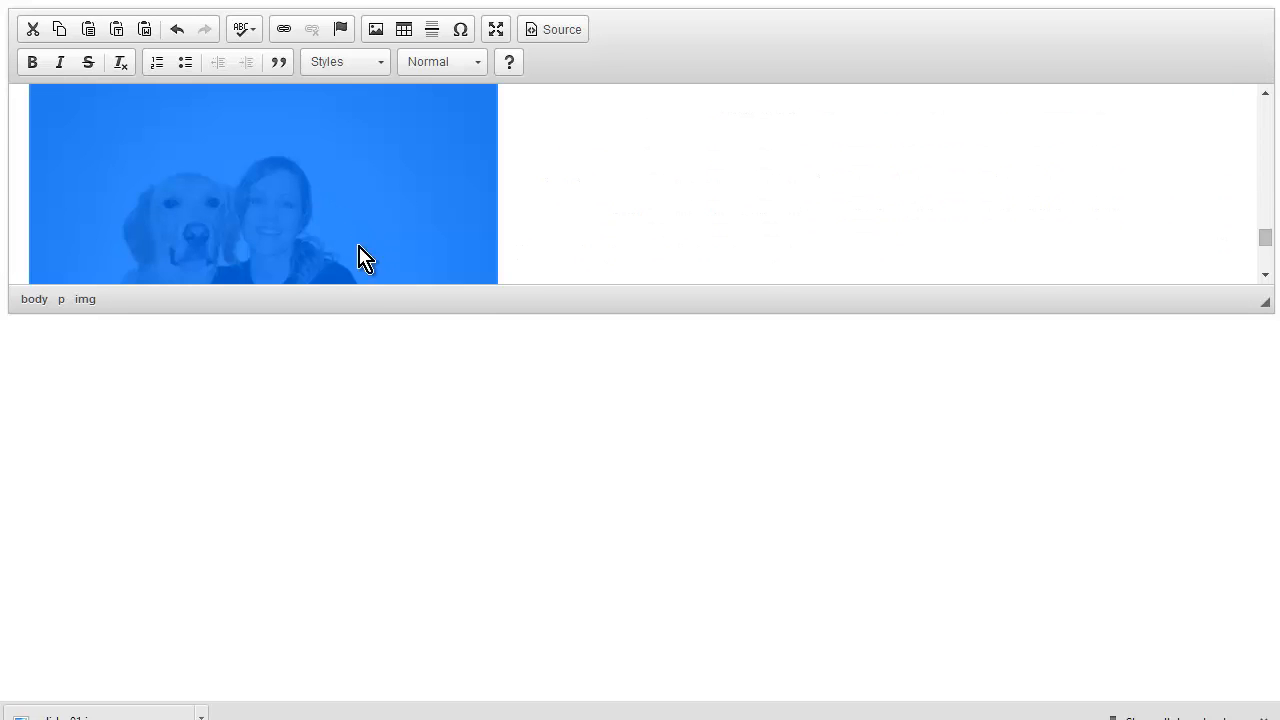
click(373, 32)
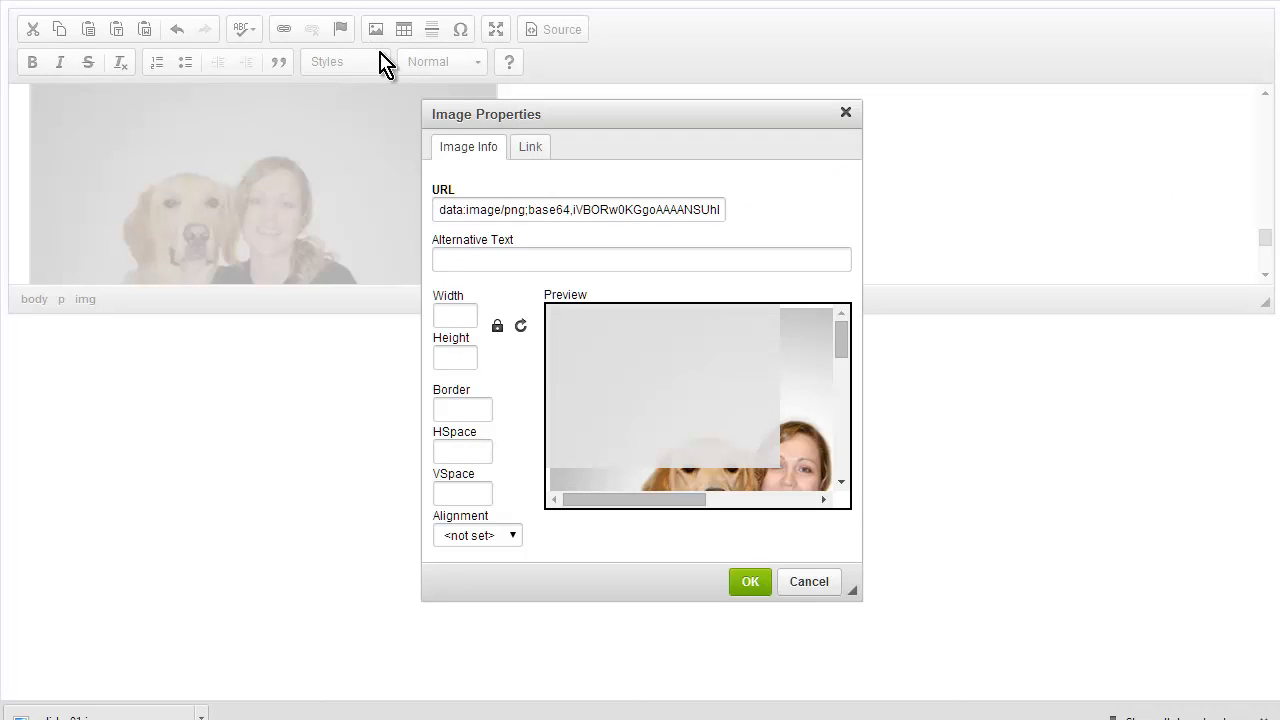
click(446, 313)
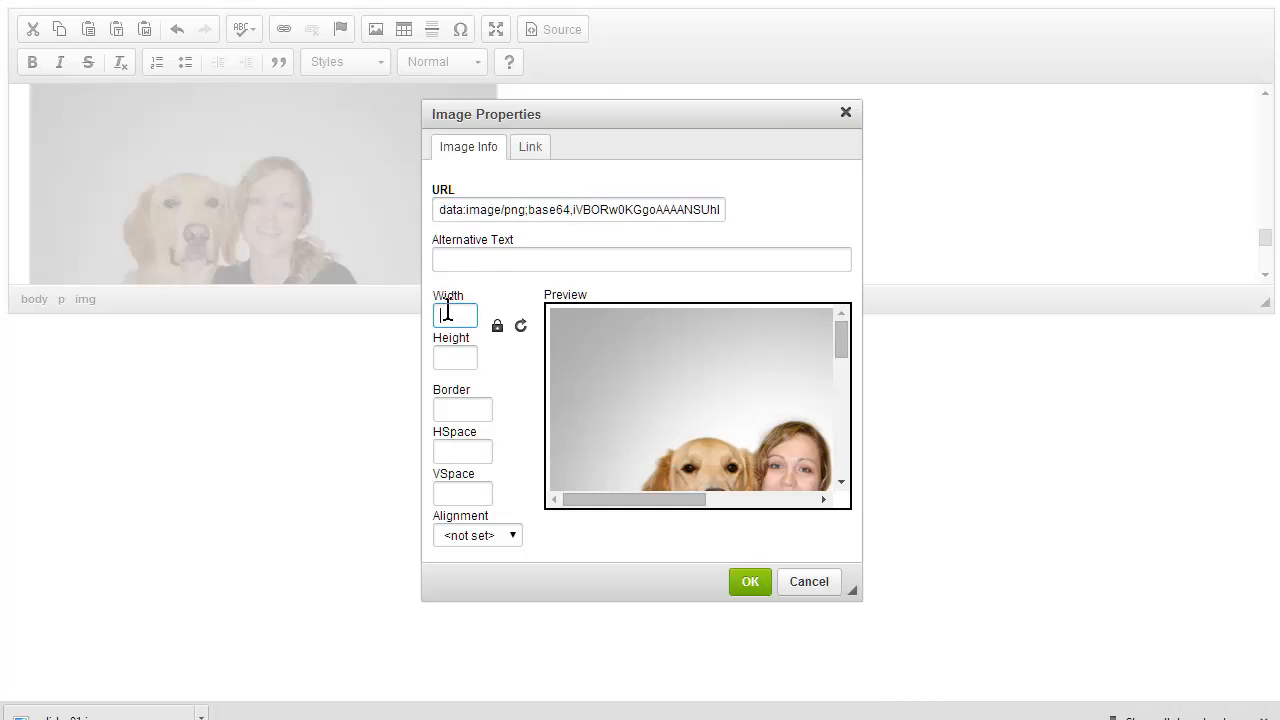
text(350)
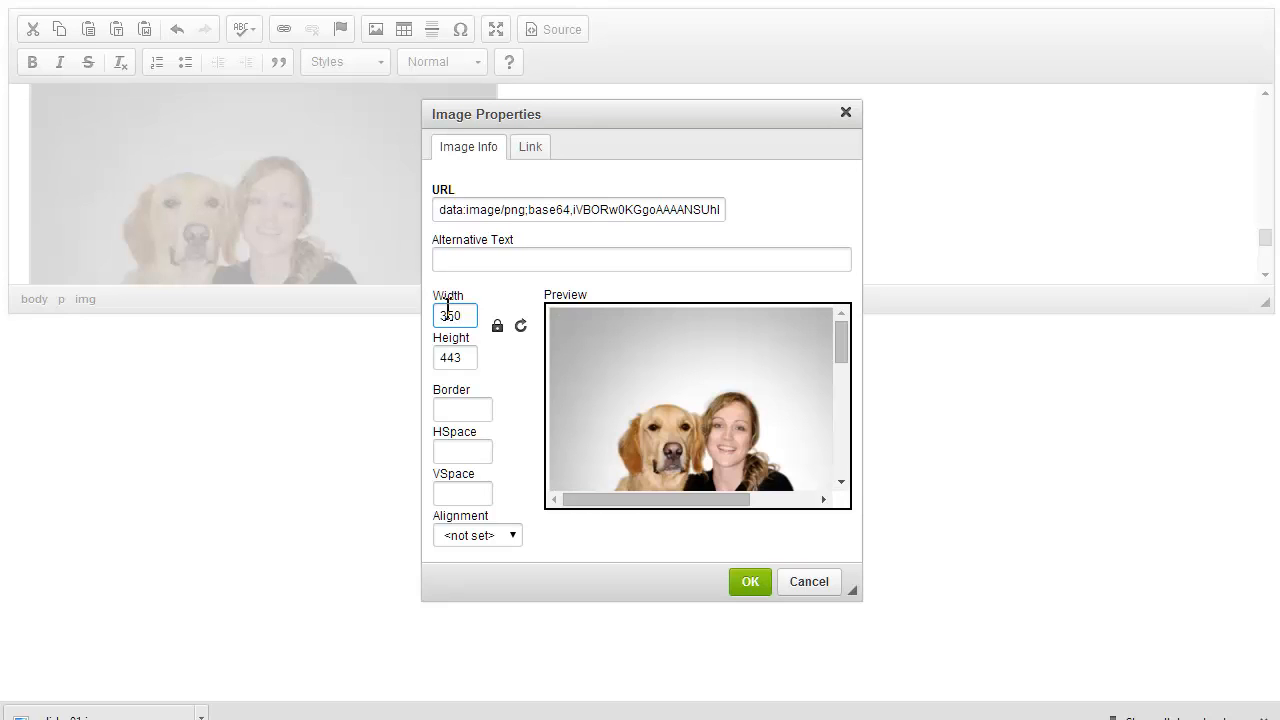
key(Tab)
click(748, 581)
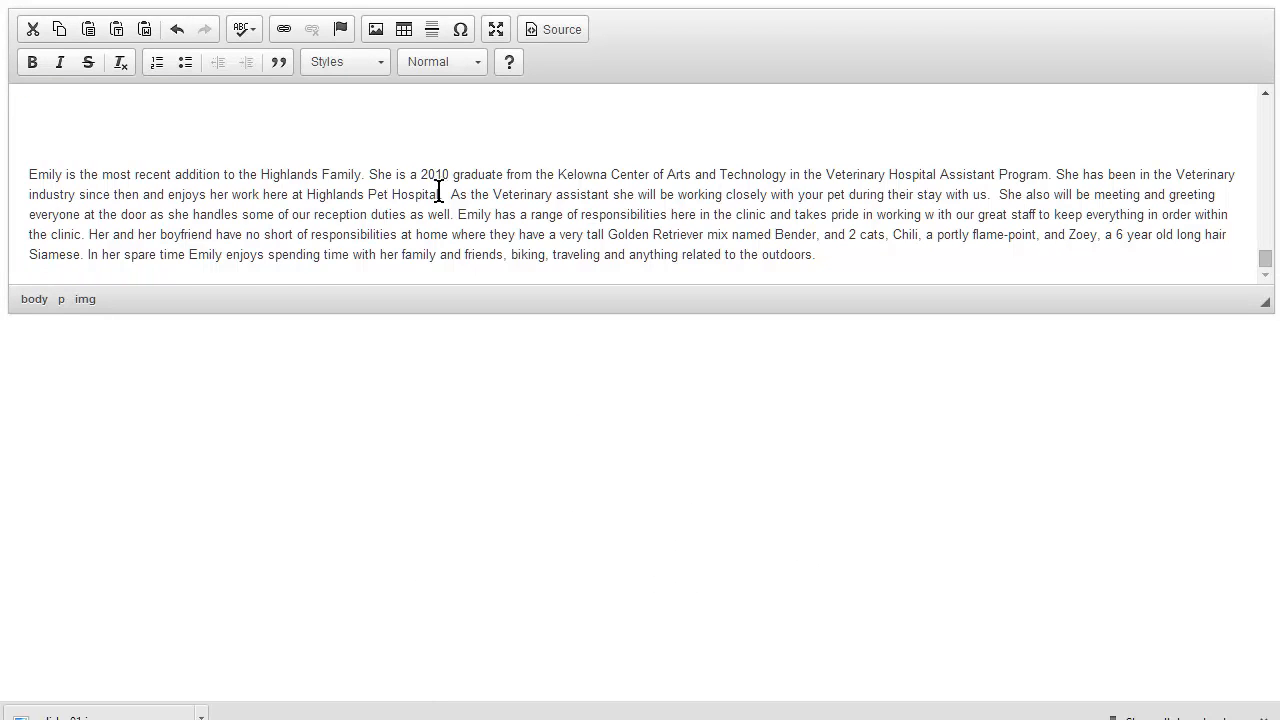
Switch the online editor to its HTML source and copy all the code of the team content.
scroll(438, 193, up, 15)
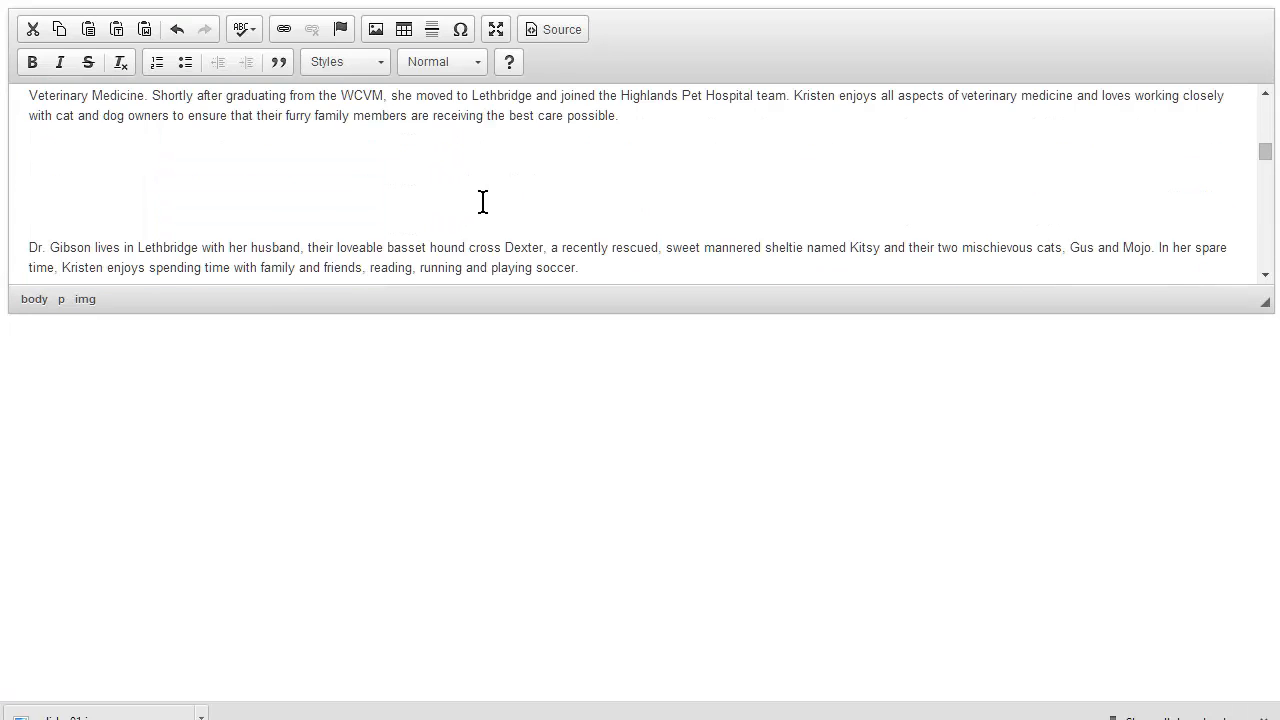
scroll(483, 201, up, 5)
click(540, 31)
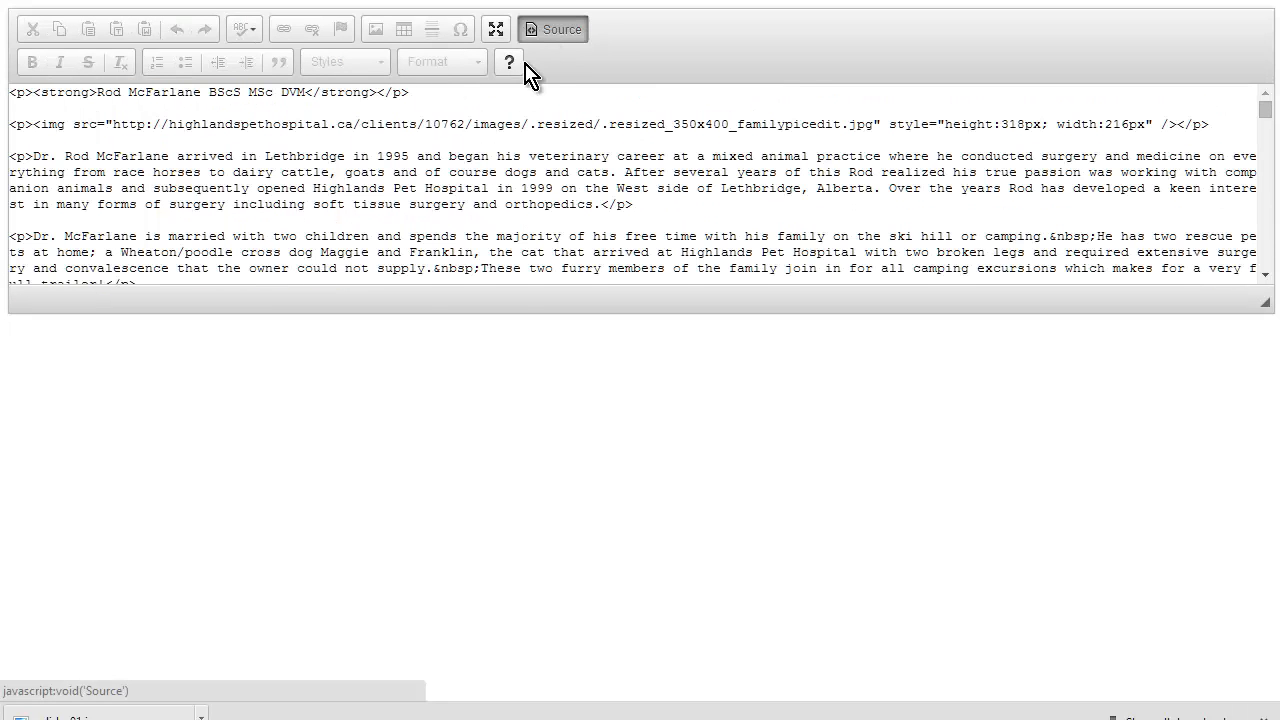
click(317, 190)
key(ctrl+a)
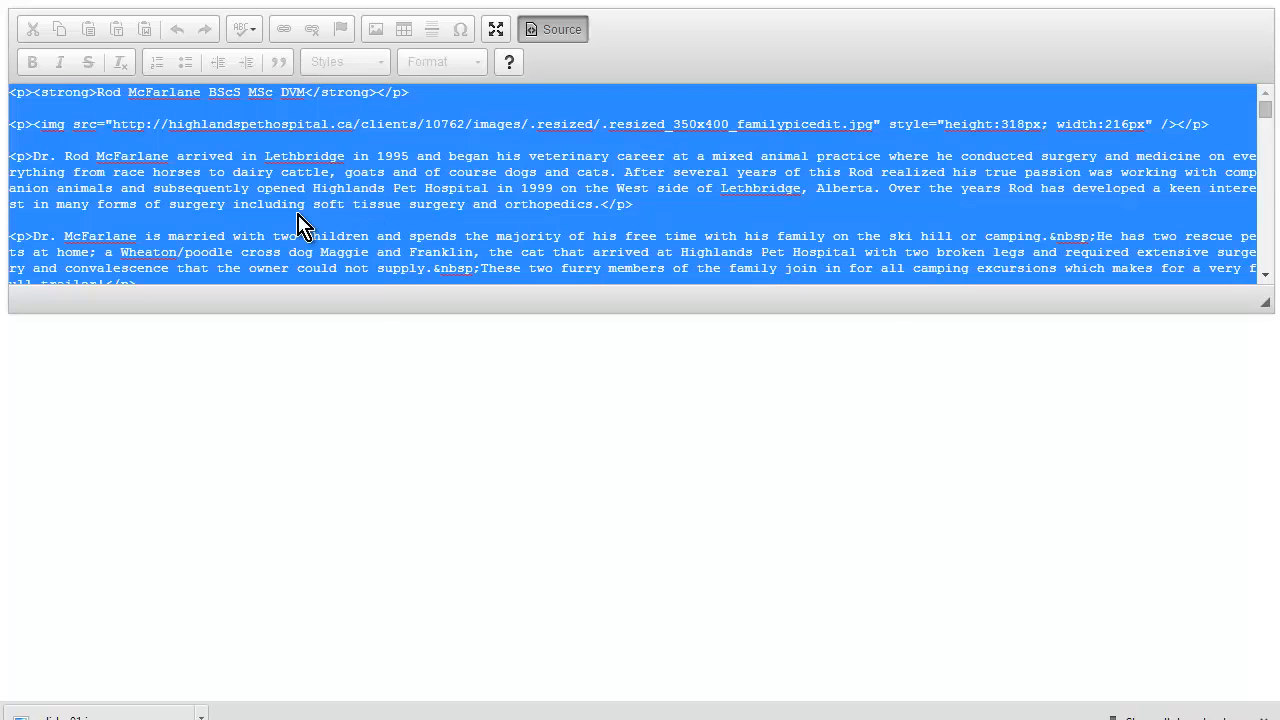
right_click(320, 205)
right_click(350, 172)
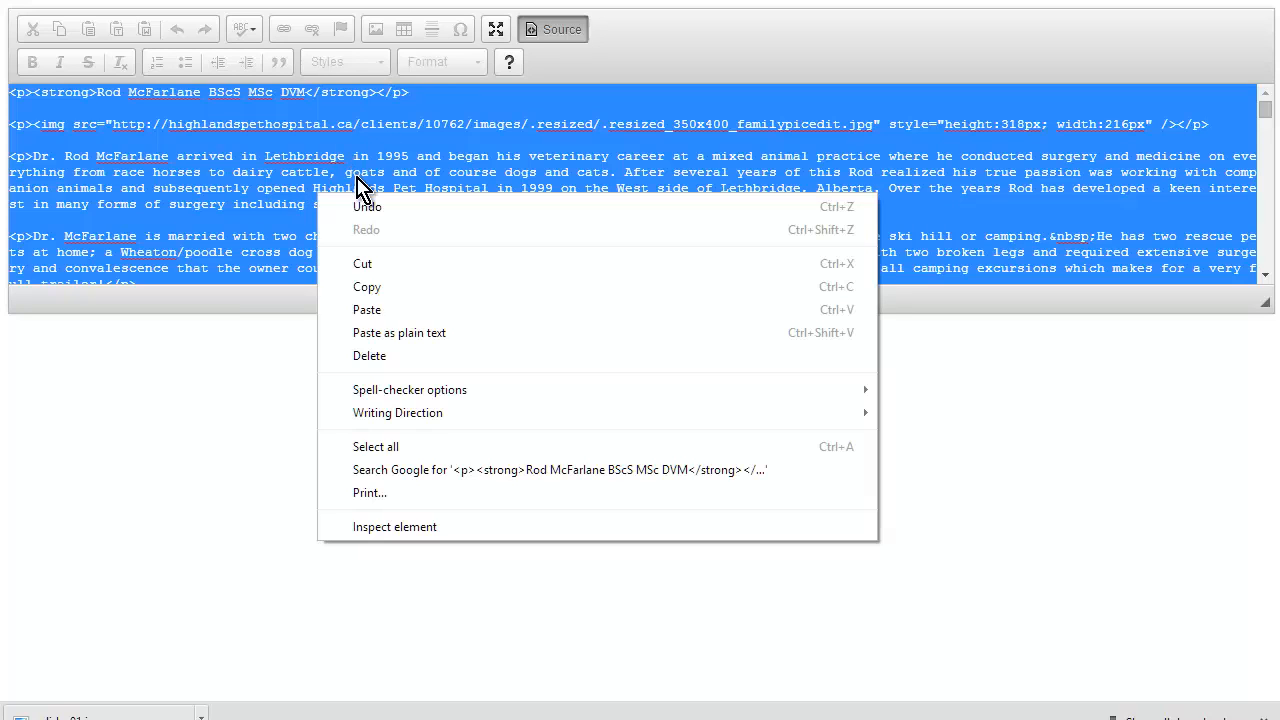
click(384, 287)
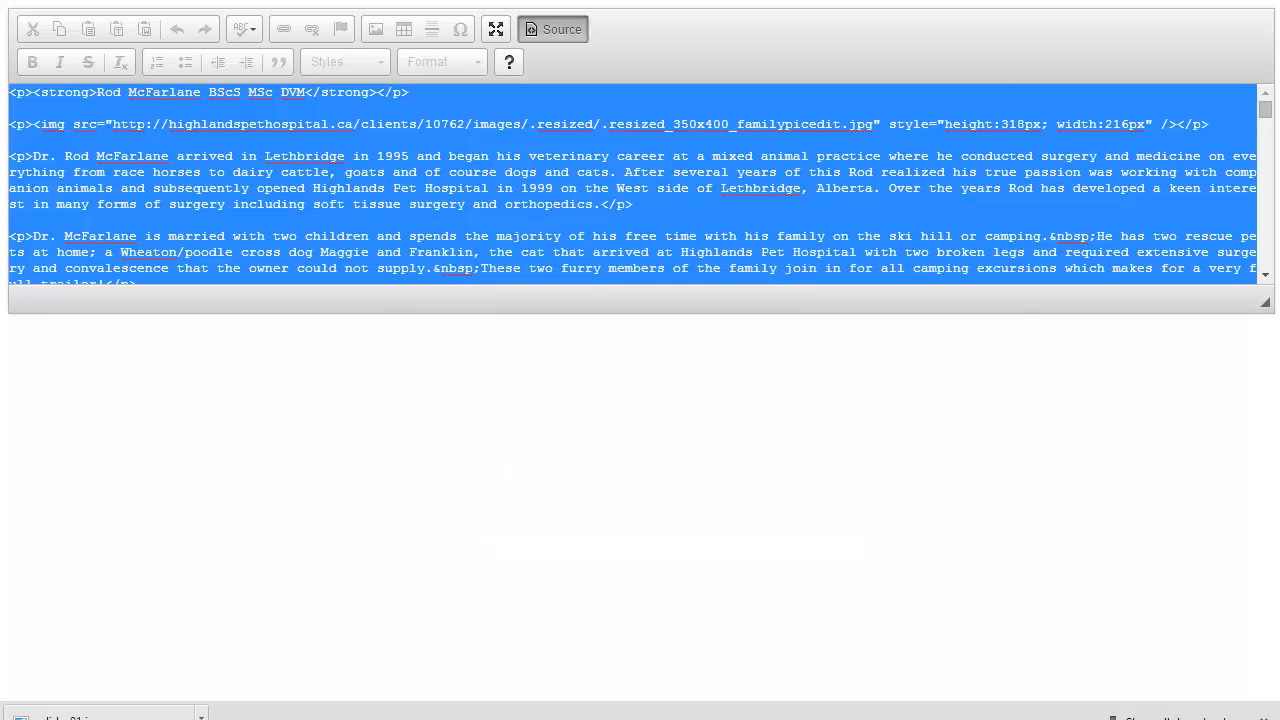
Paste the copied team HTML as the third page's content in Mobile Websites Generator and continue to custom page four.
key(alt+Tab)
right_click(321, 252)
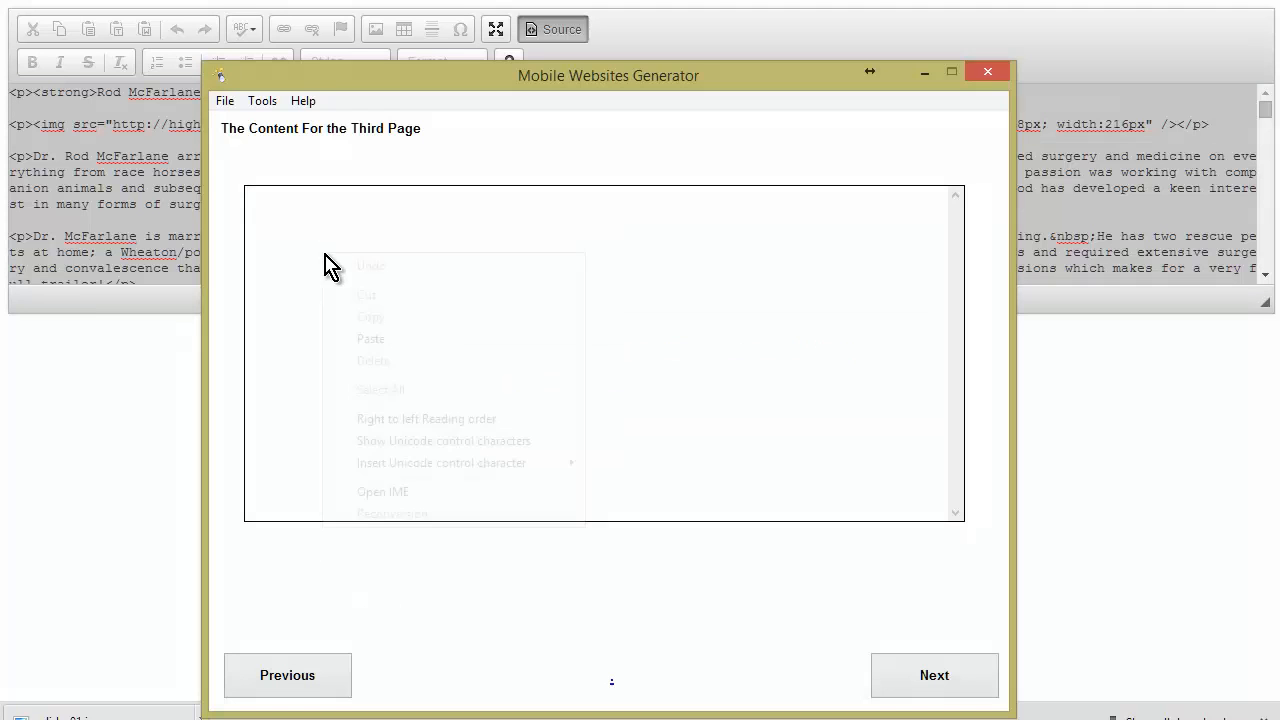
click(393, 339)
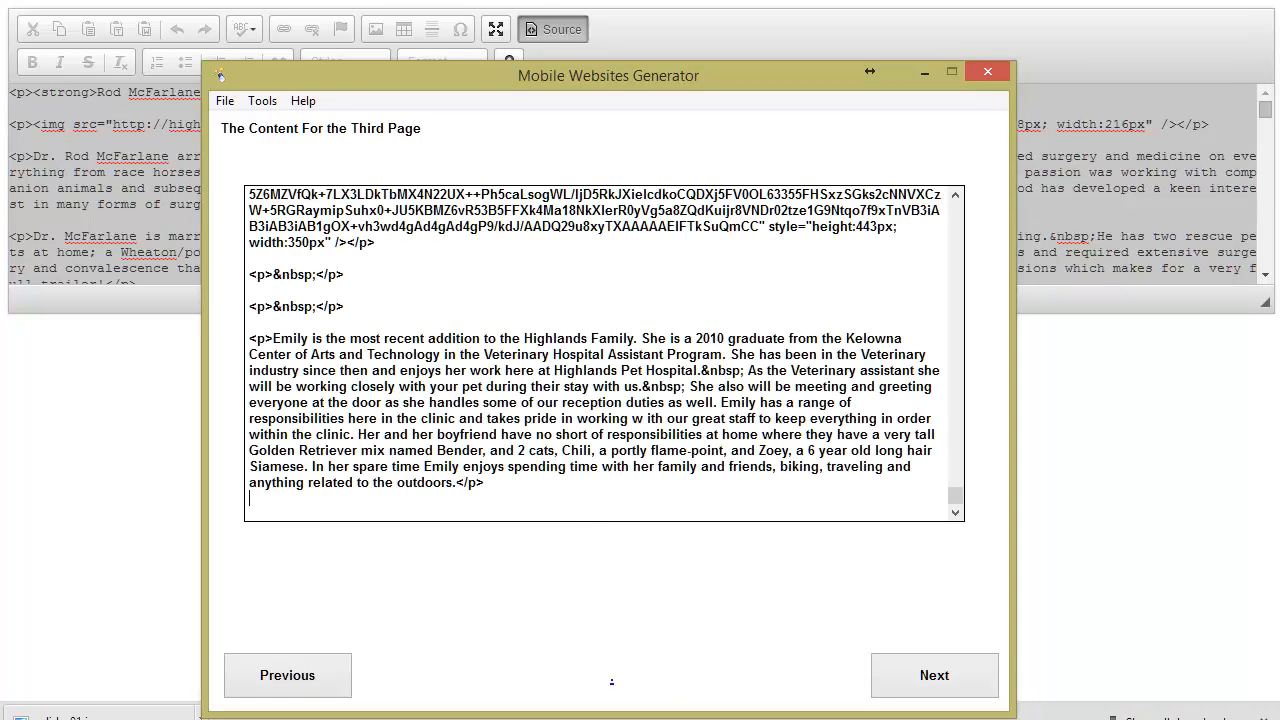
click(910, 673)
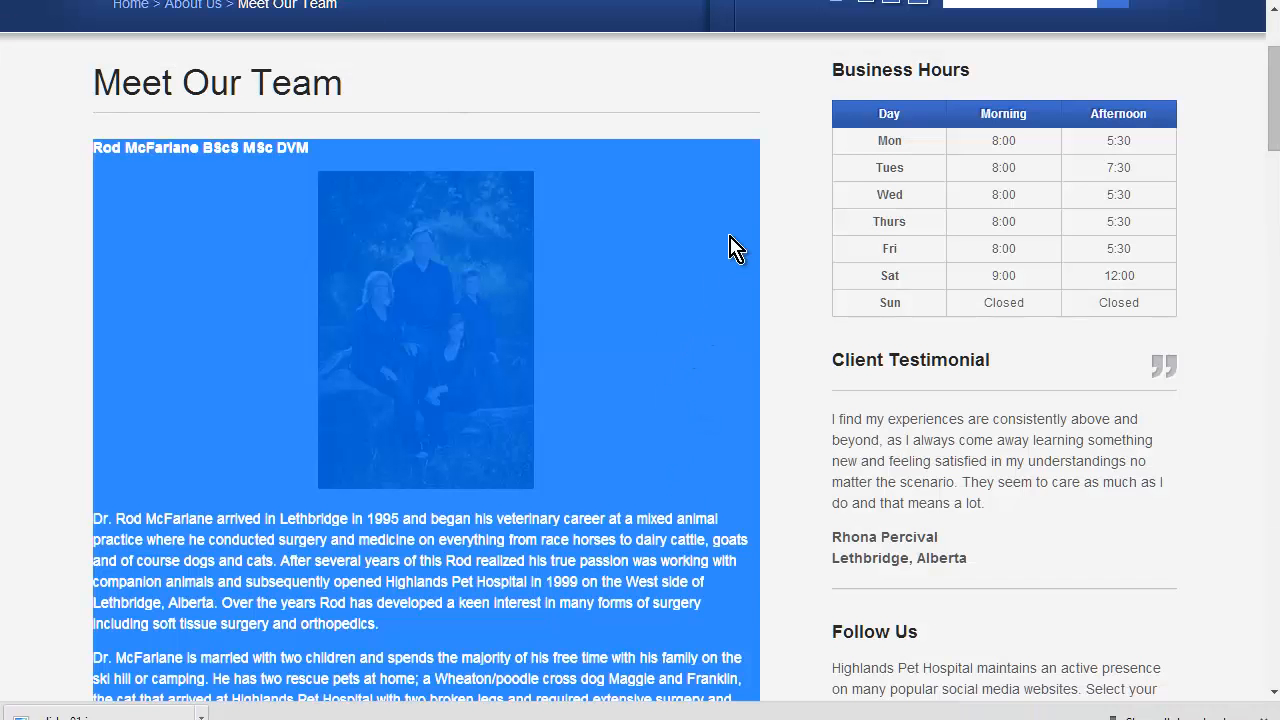
Switch to the hospital's website and open its Services page under About Us.
click(768, 198)
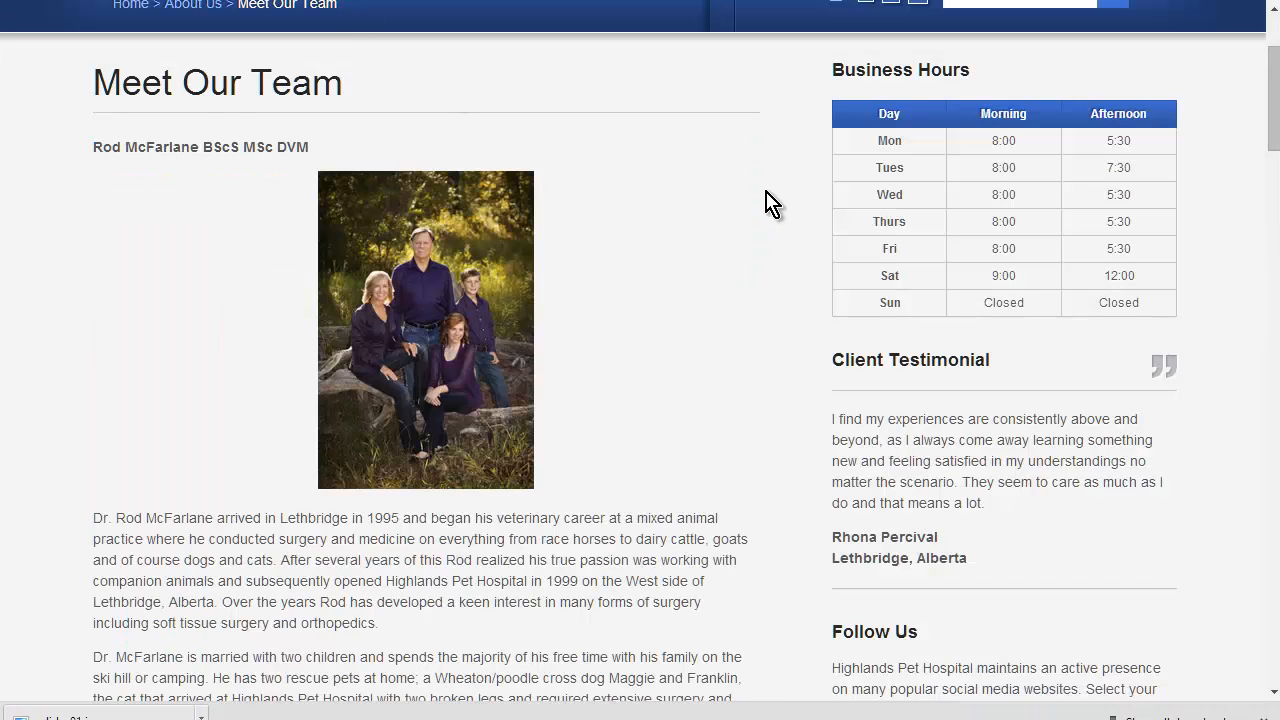
scroll(669, 300, up, 2)
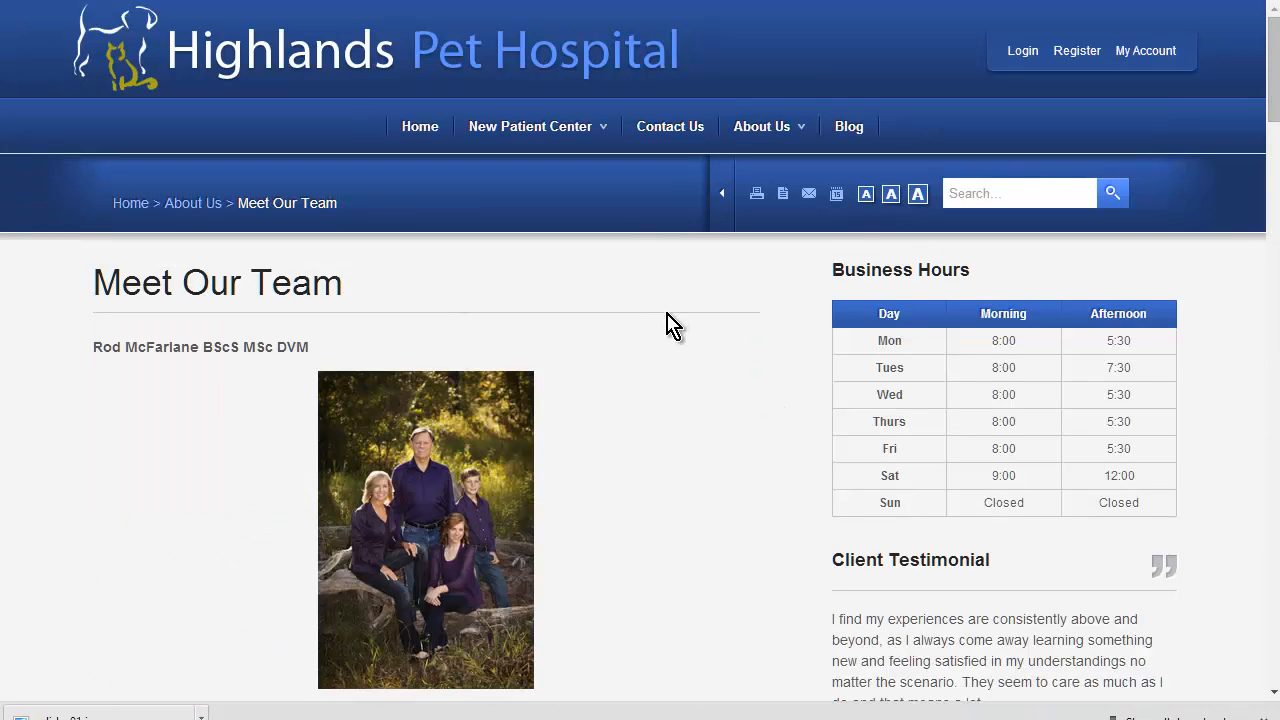
mouse_move(753, 137)
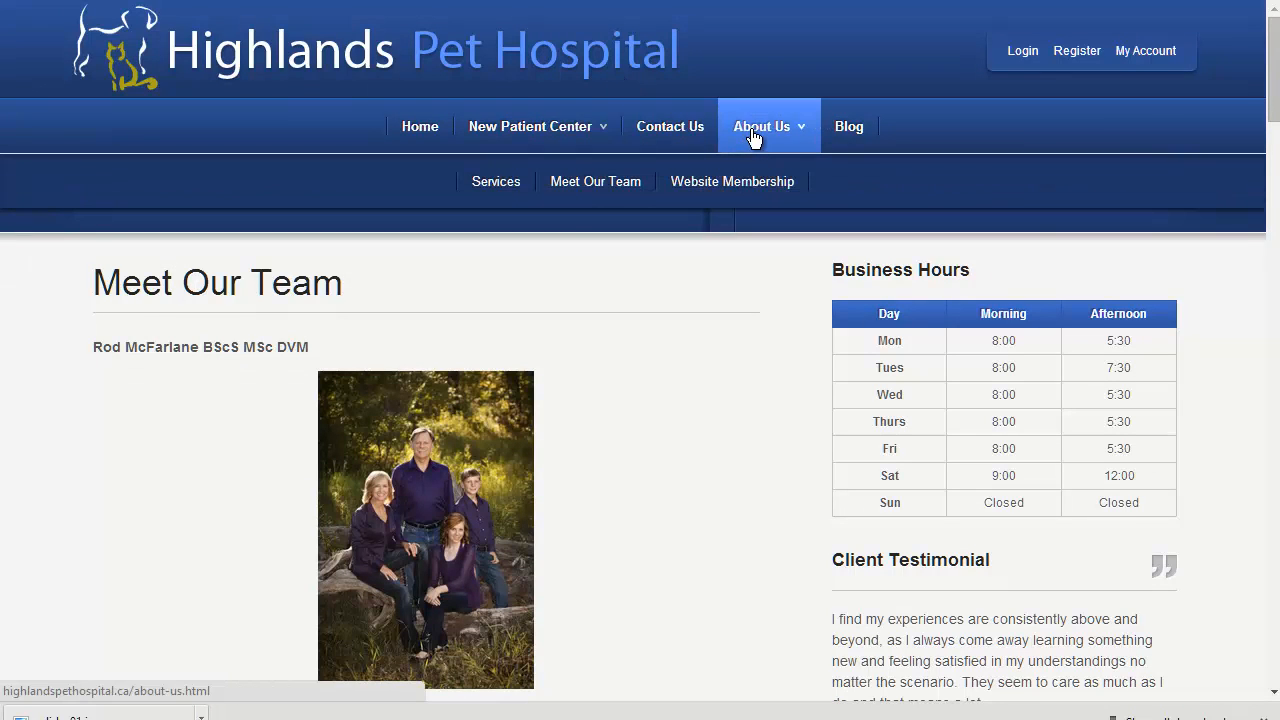
click(505, 190)
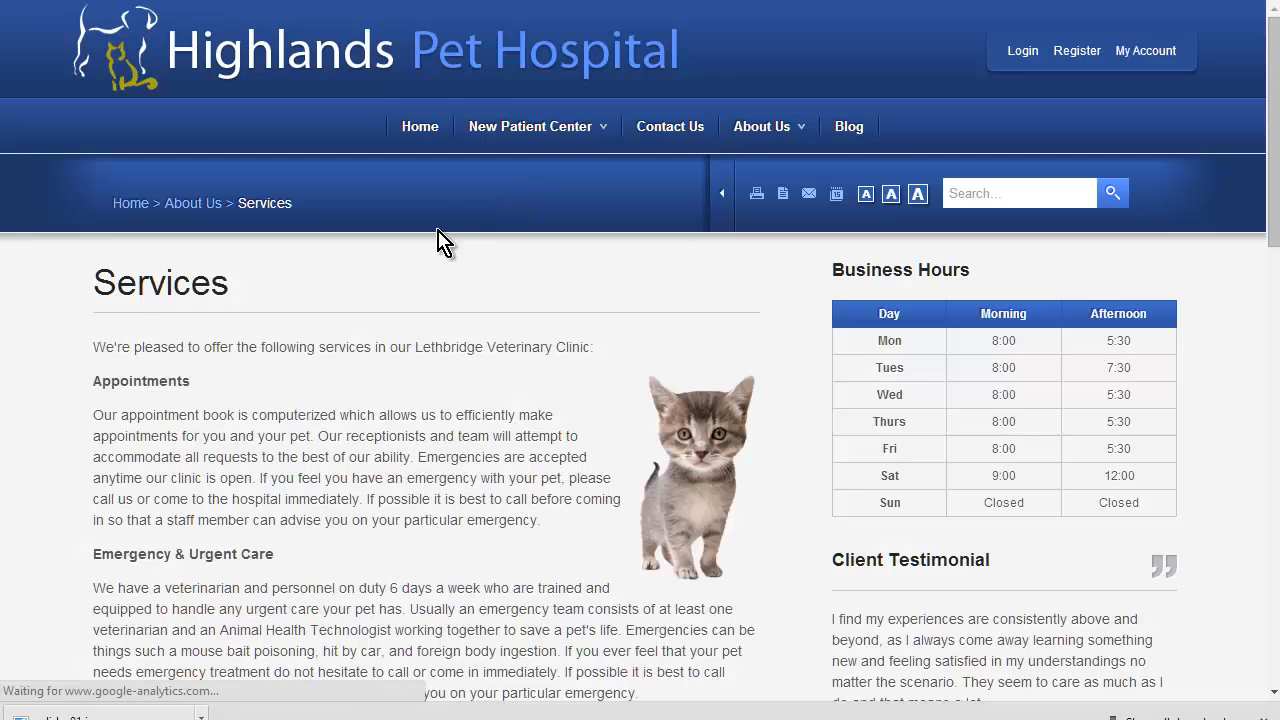
Copy the heading "Services" into Mobile Websites Generator as the menu text for custom page four and continue to its content.
drag(97, 266, 218, 278)
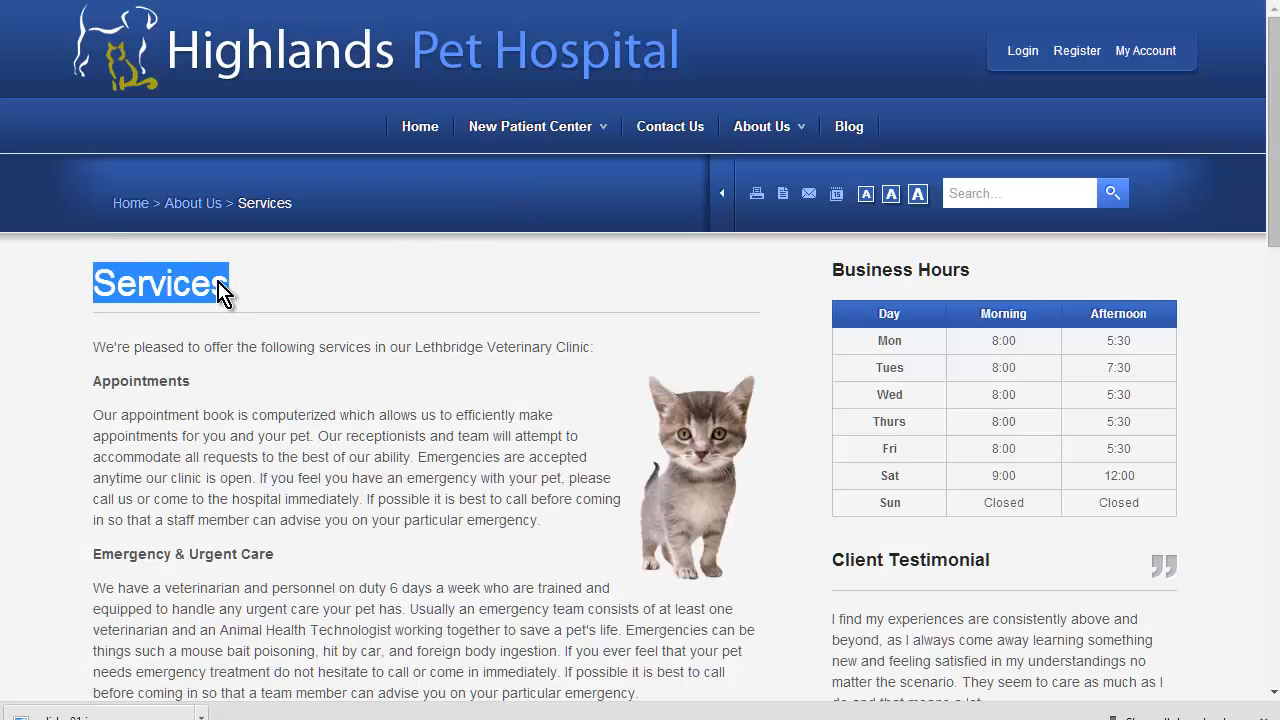
right_click(206, 283)
click(245, 295)
key(alt+Tab)
right_click(338, 199)
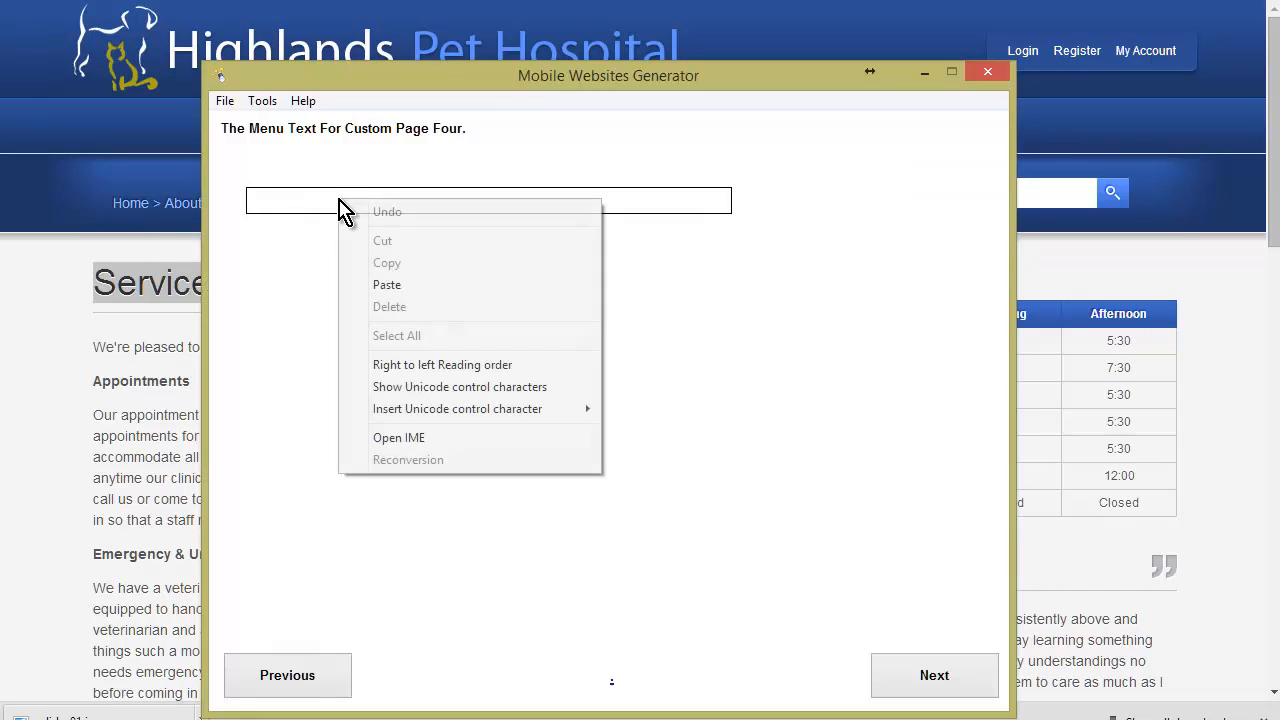
click(419, 284)
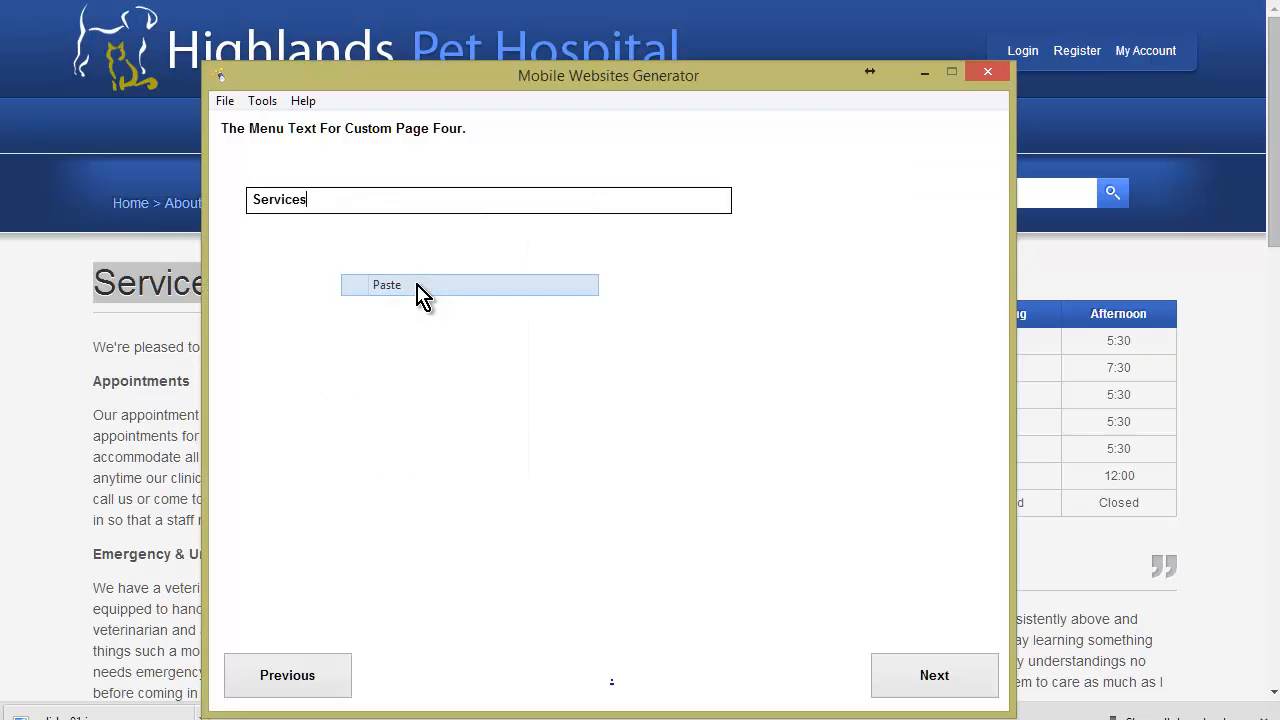
click(934, 676)
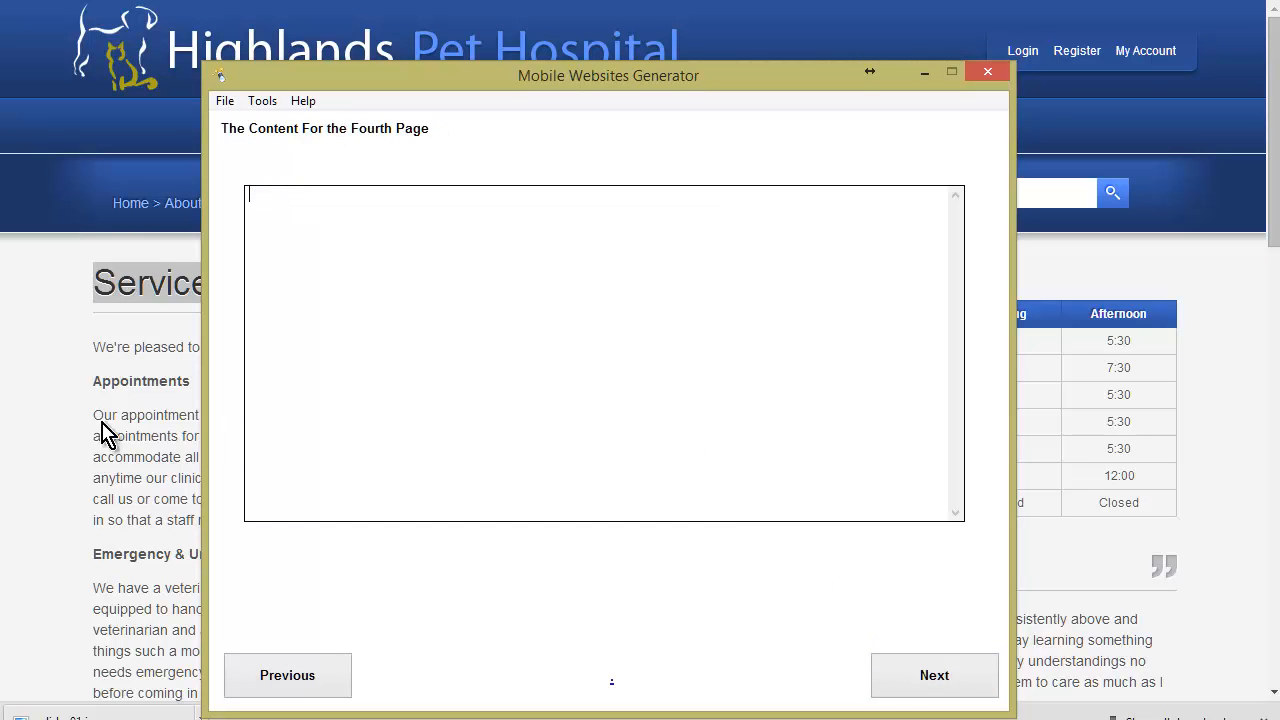
Copy the Services page text on the hospital's website, from the introductory sentence through the end of the Payments section.
click(26, 400)
drag(89, 340, 548, 462)
scroll(304, 430, down, 4)
scroll(309, 440, down, 4)
right_click(425, 307)
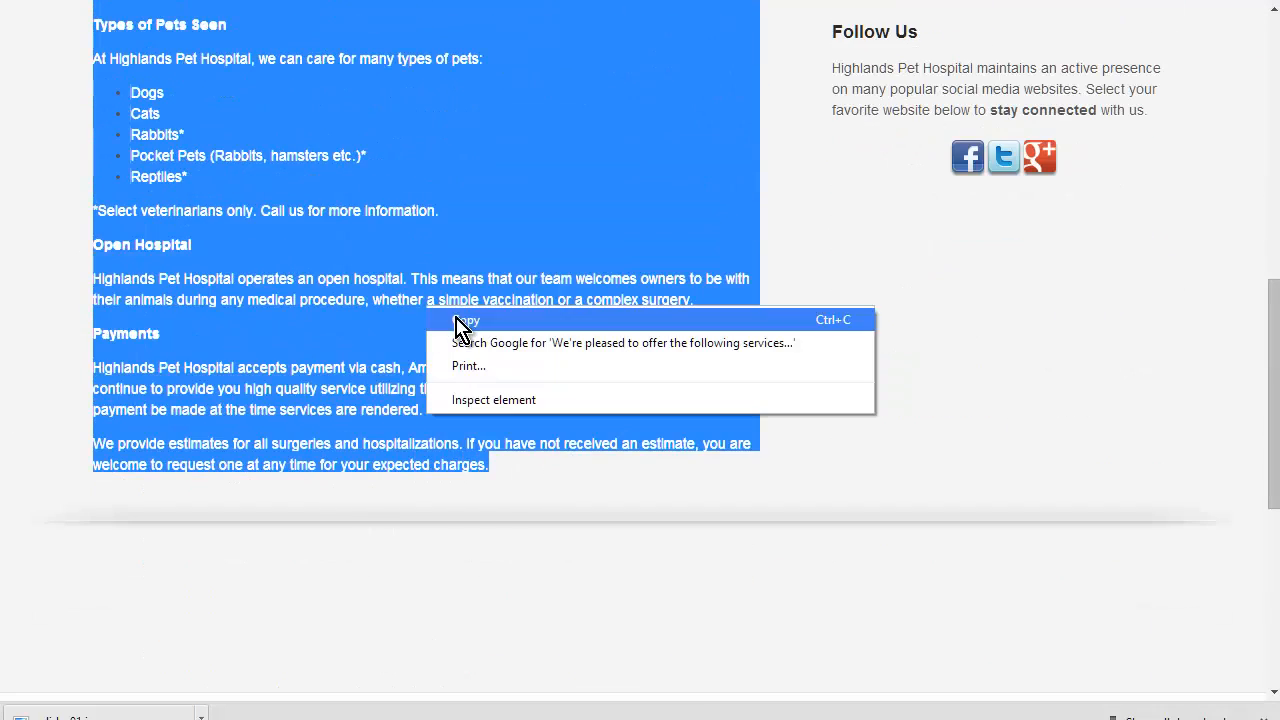
click(445, 319)
Replace the old team HTML in the online editor with the copied services content, pasted in the formatted view.
click(460, 0)
key(ctrl+a)
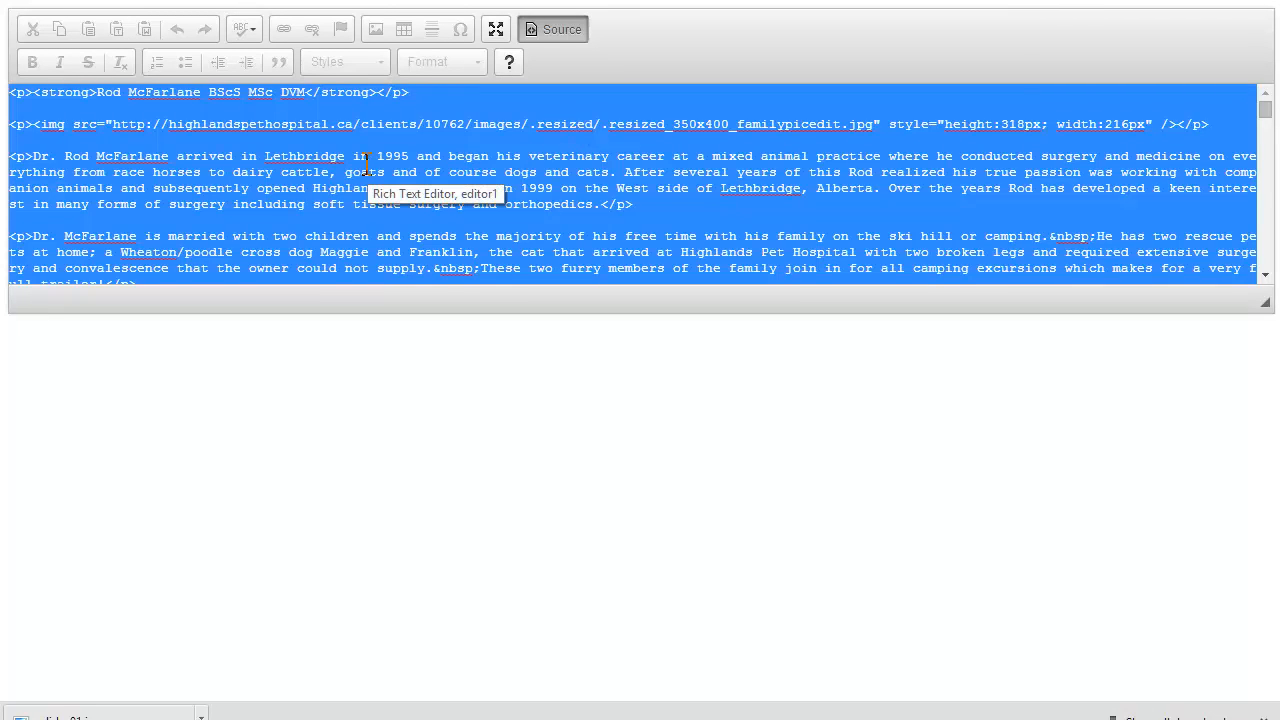
key(Delete)
click(564, 33)
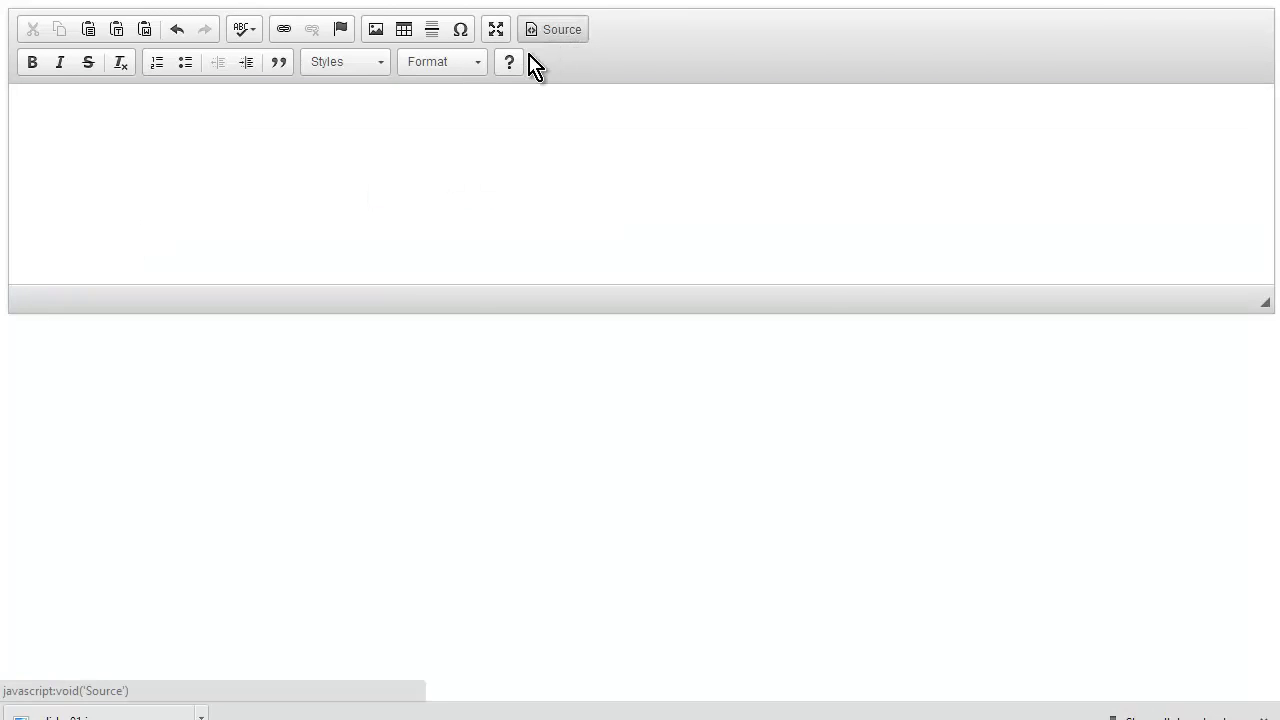
click(227, 146)
right_click(190, 147)
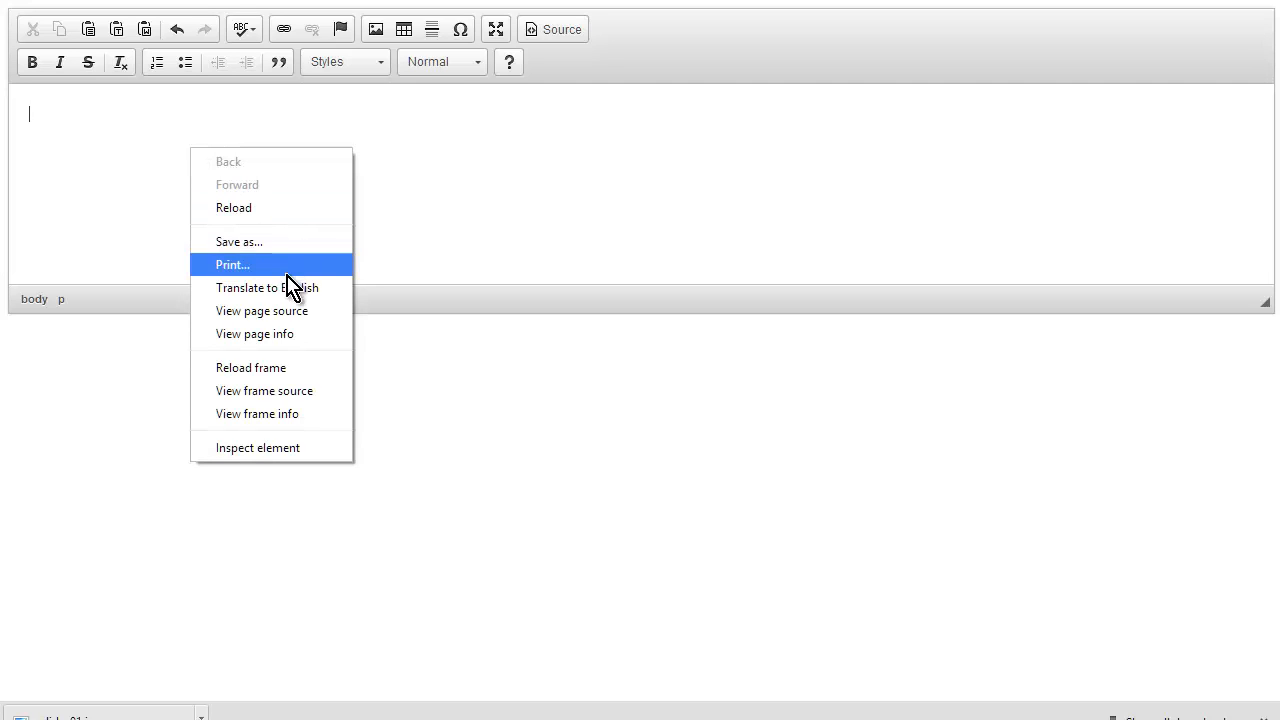
click(388, 180)
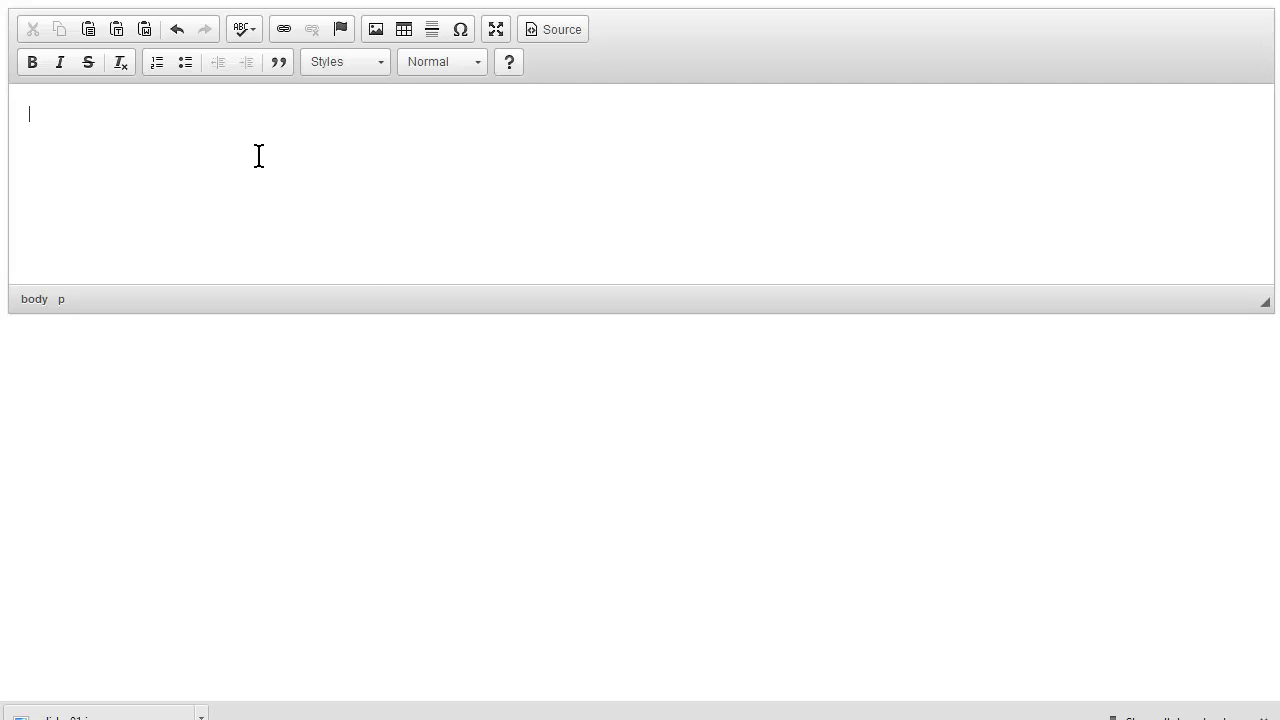
right_click(258, 155)
click(186, 173)
key(ctrl+v)
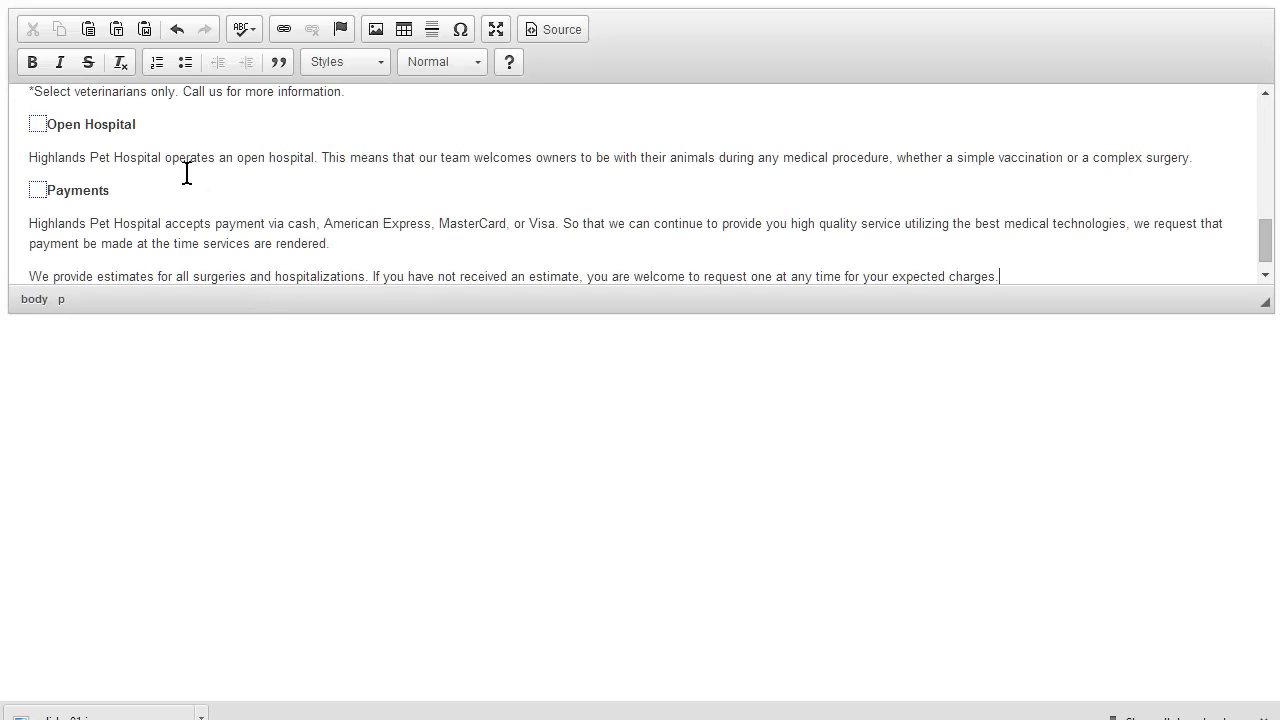
Review the pasted services content in the online editor and copy all of its HTML source.
scroll(190, 177, up, 10)
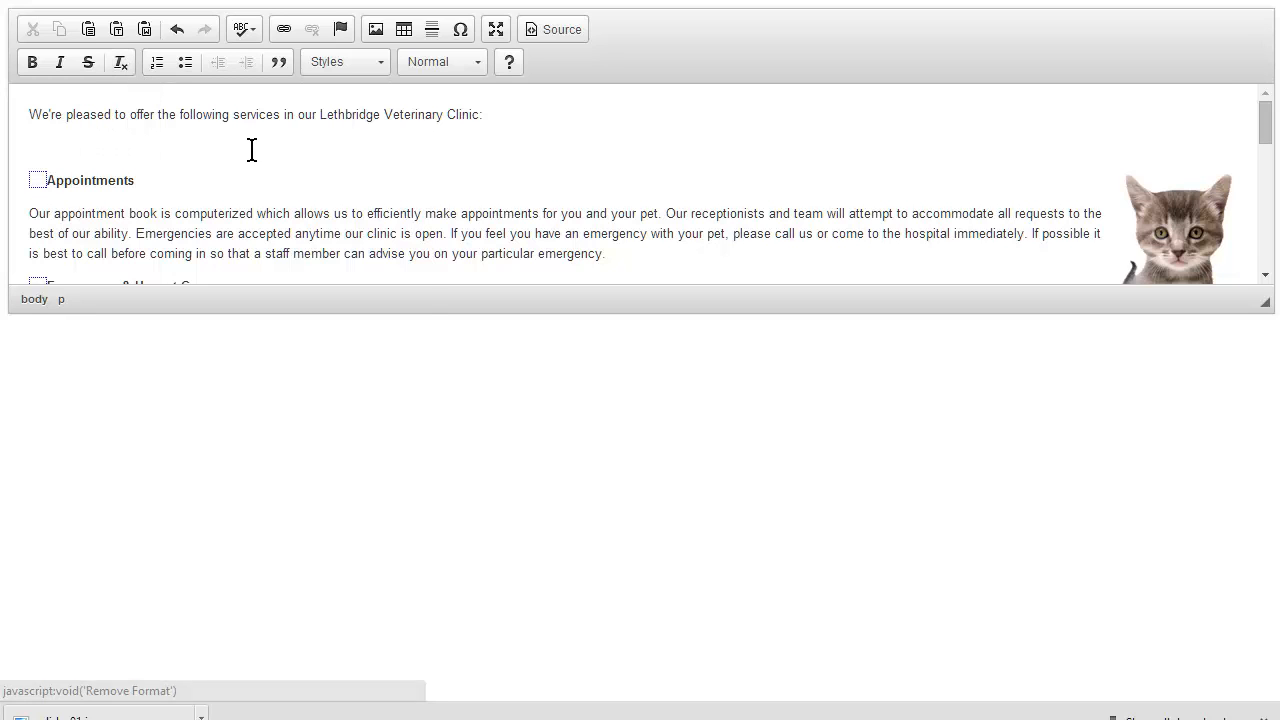
scroll(258, 145, down, 5)
scroll(265, 151, up, 6)
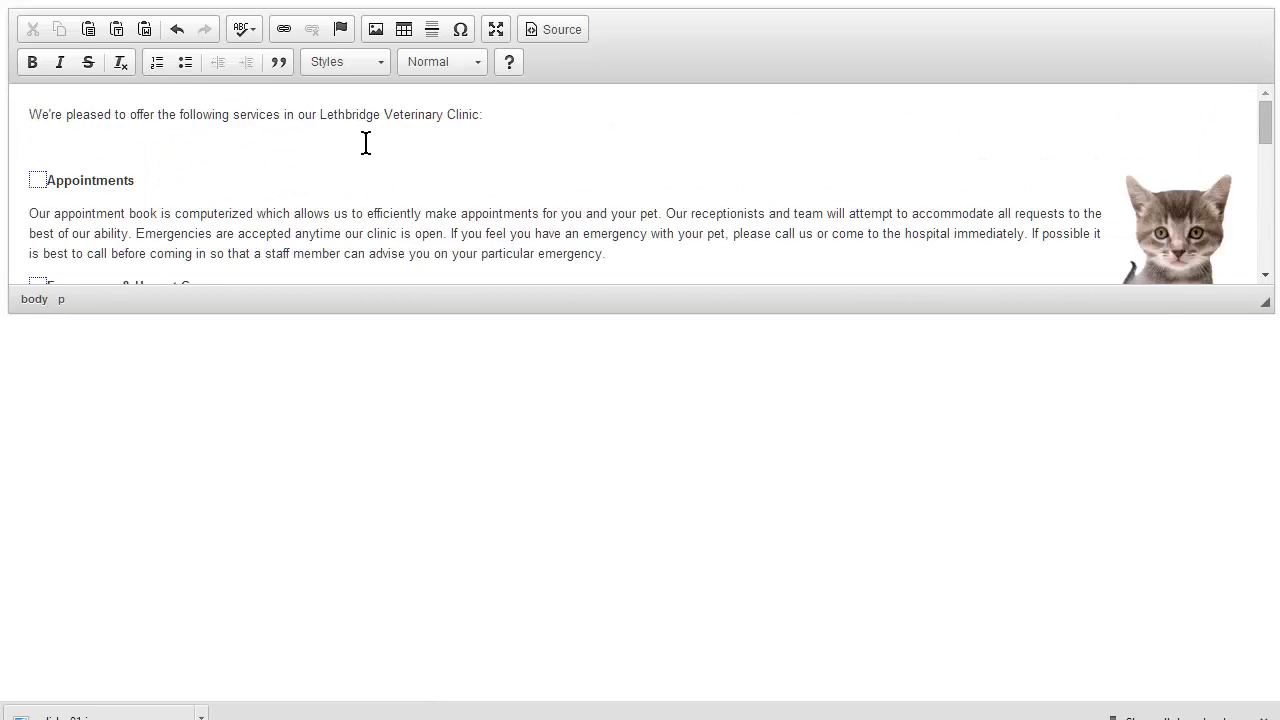
click(555, 32)
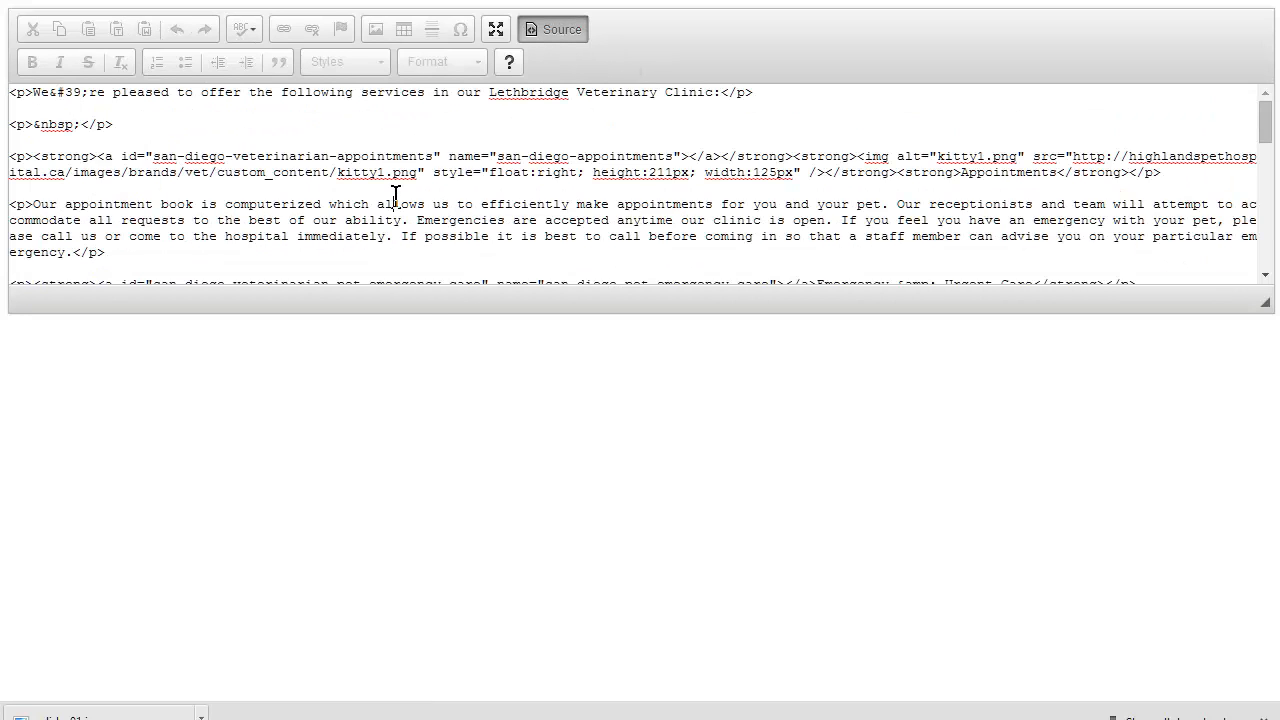
key(ctrl+a)
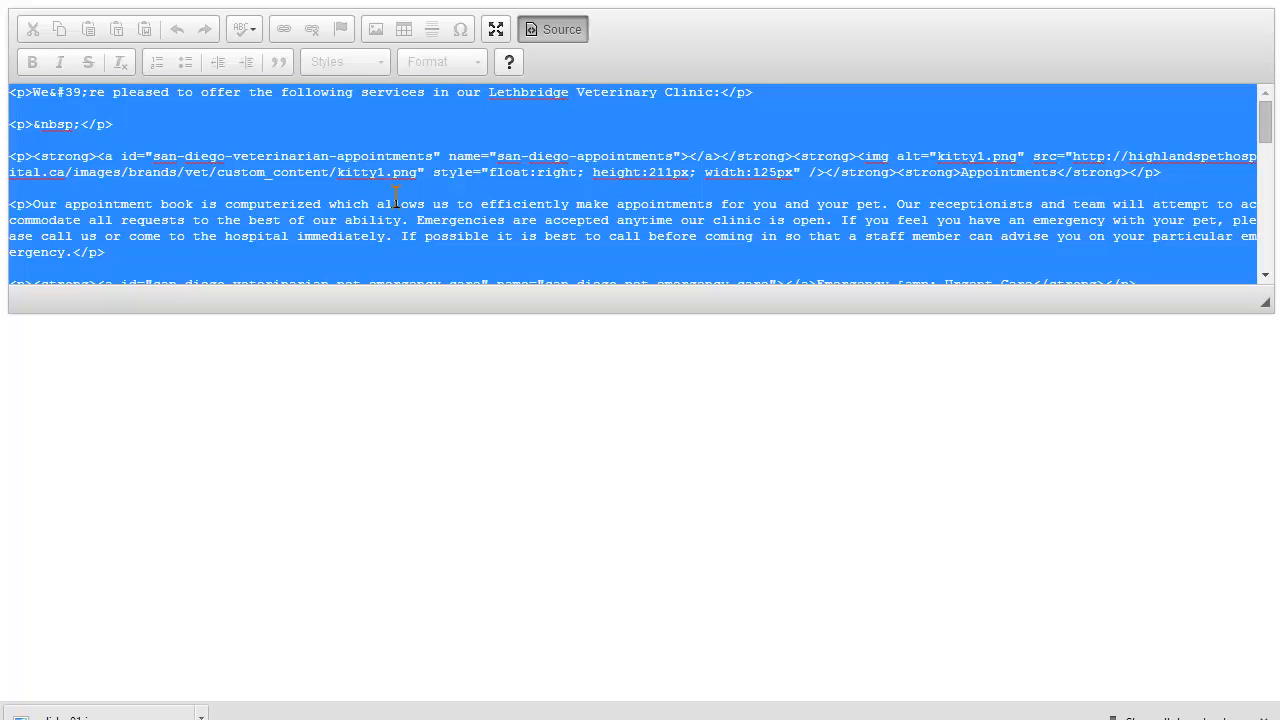
right_click(396, 197)
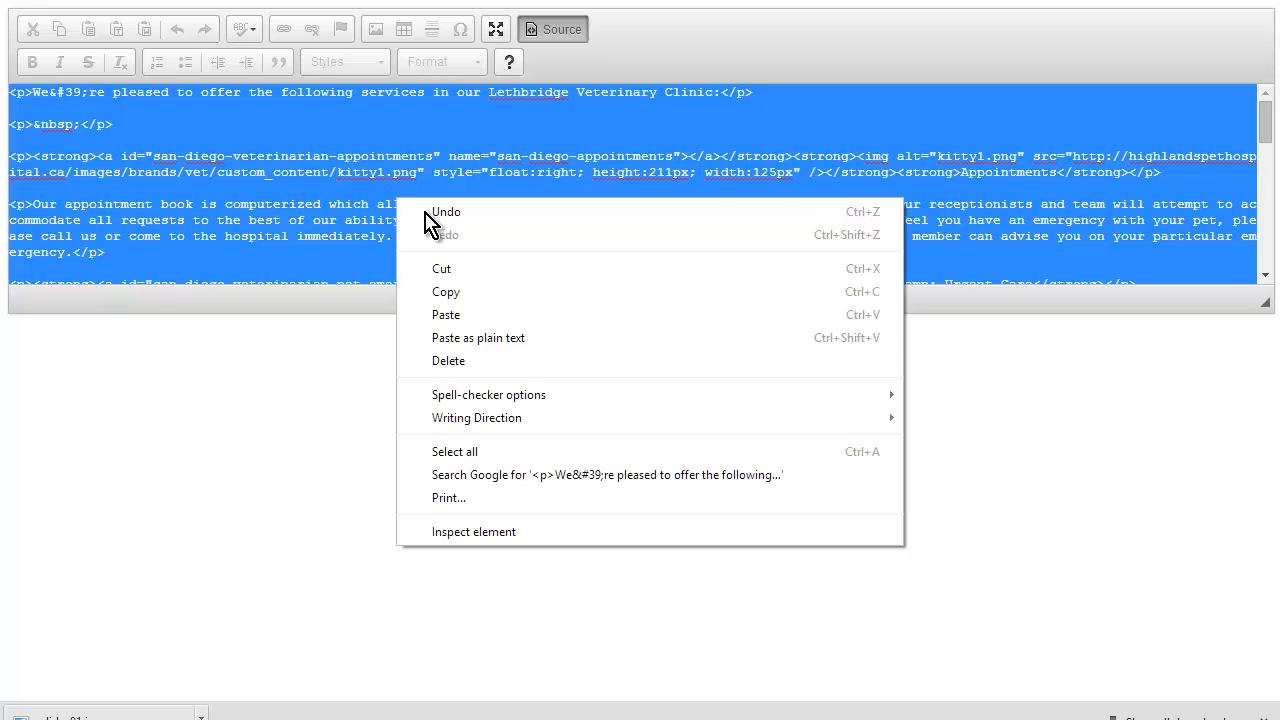
click(488, 300)
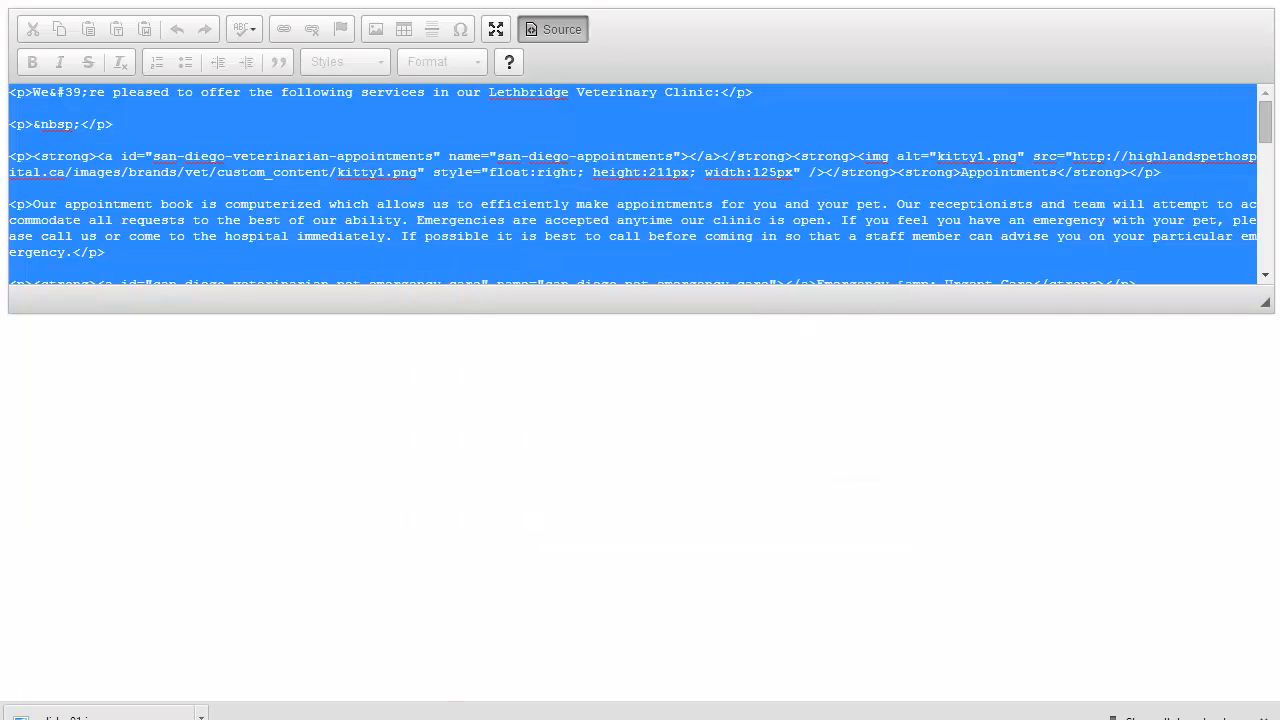
Paste the copied services HTML into Mobile Websites Generator as the fourth page's content and continue to custom page five.
key(alt+Tab)
right_click(409, 330)
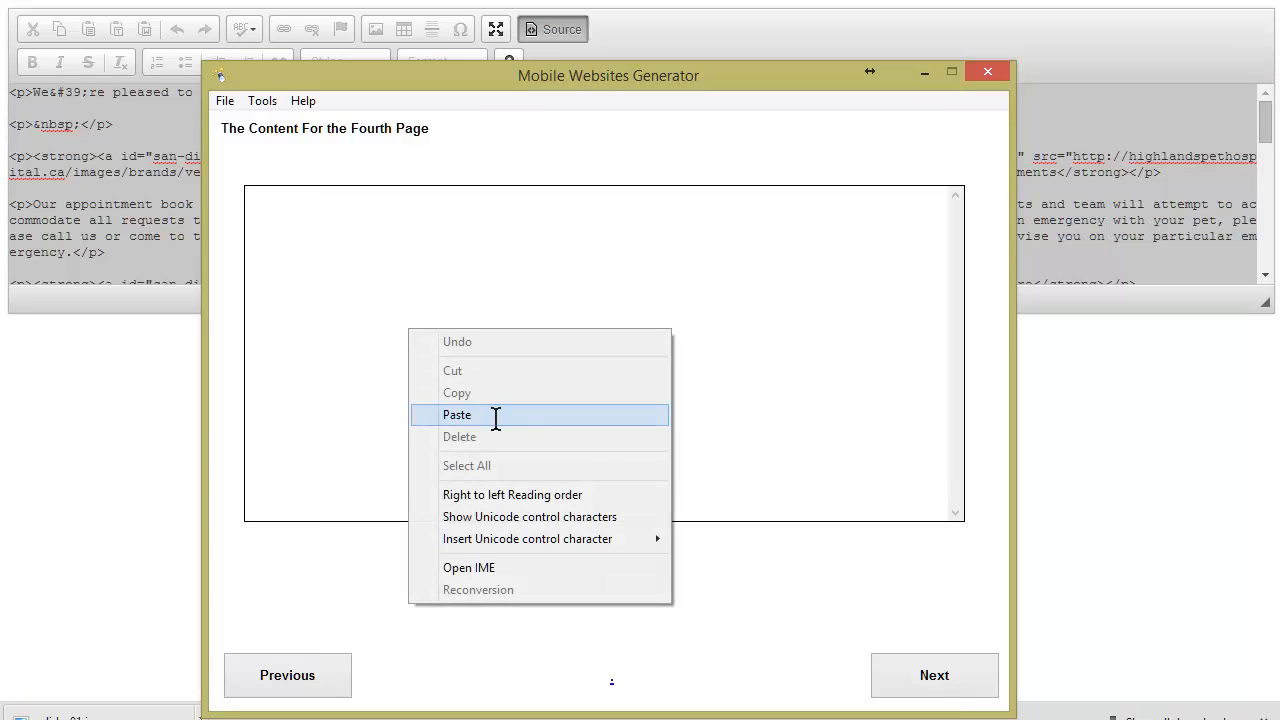
click(496, 414)
click(918, 678)
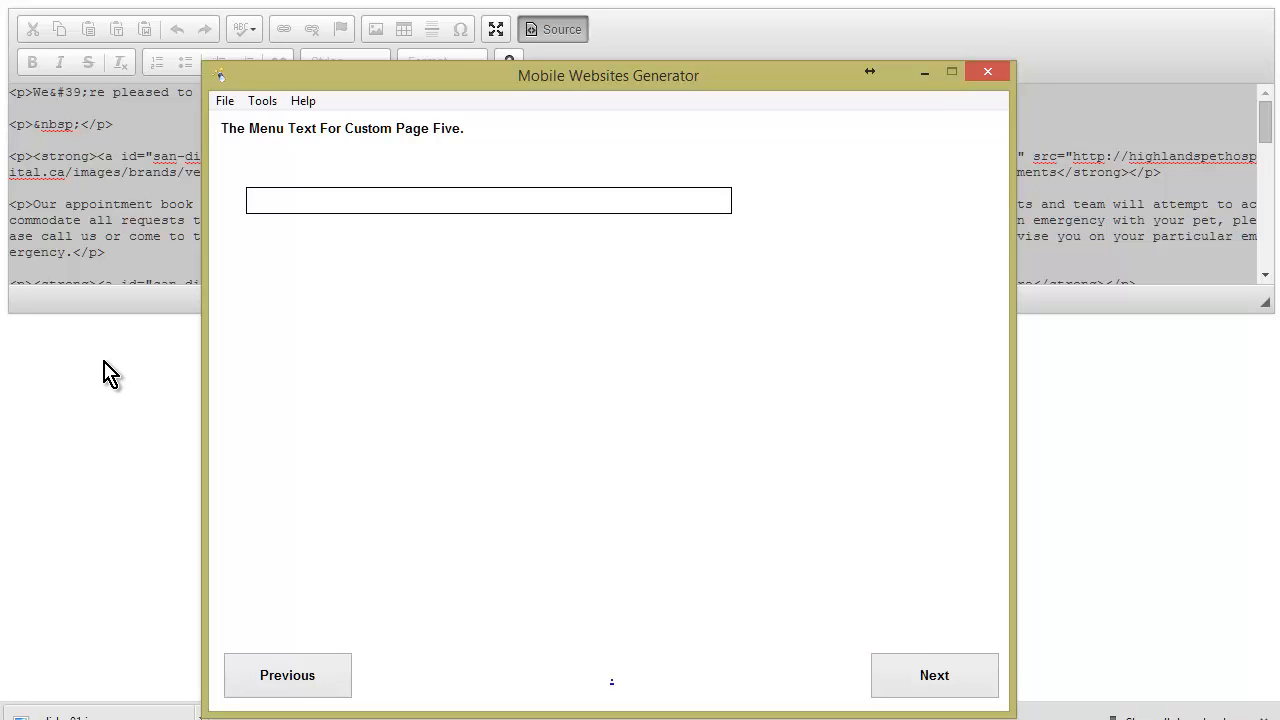
Switch to the hospital's website and copy the Business Hours heading and table from the Services page.
key(alt+Tab)
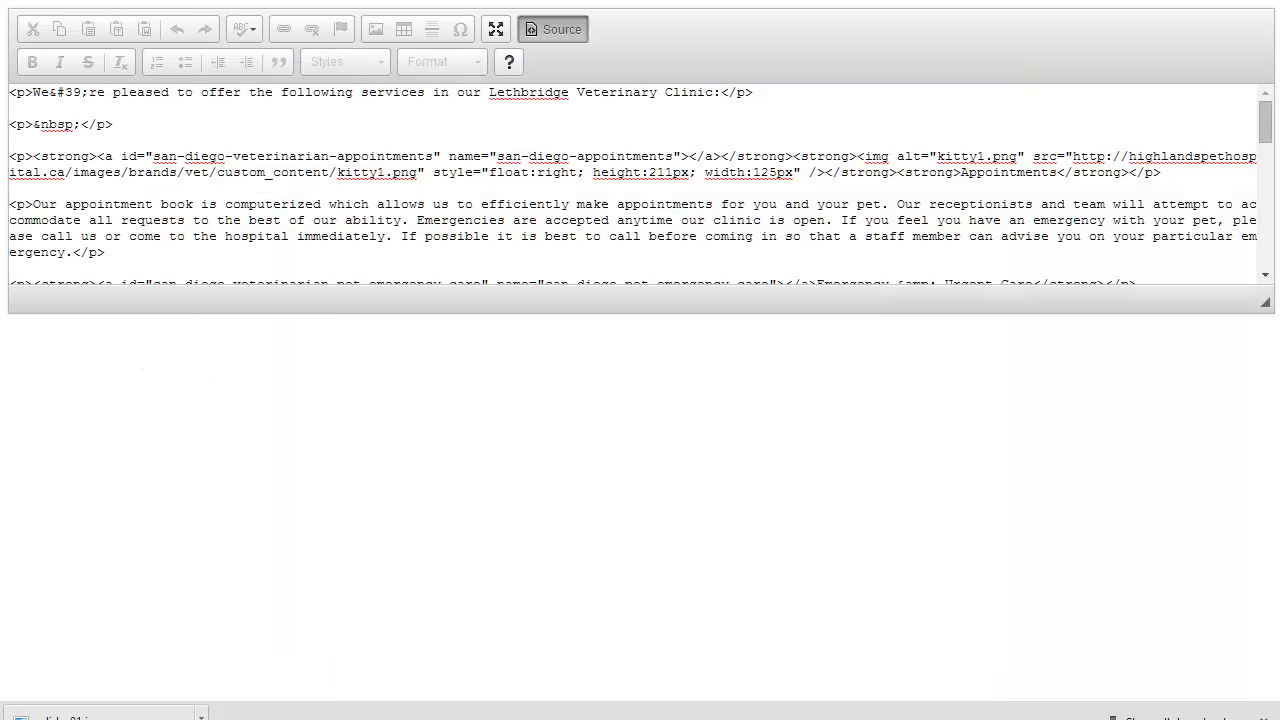
key(alt+Tab)
scroll(886, 334, up, 4)
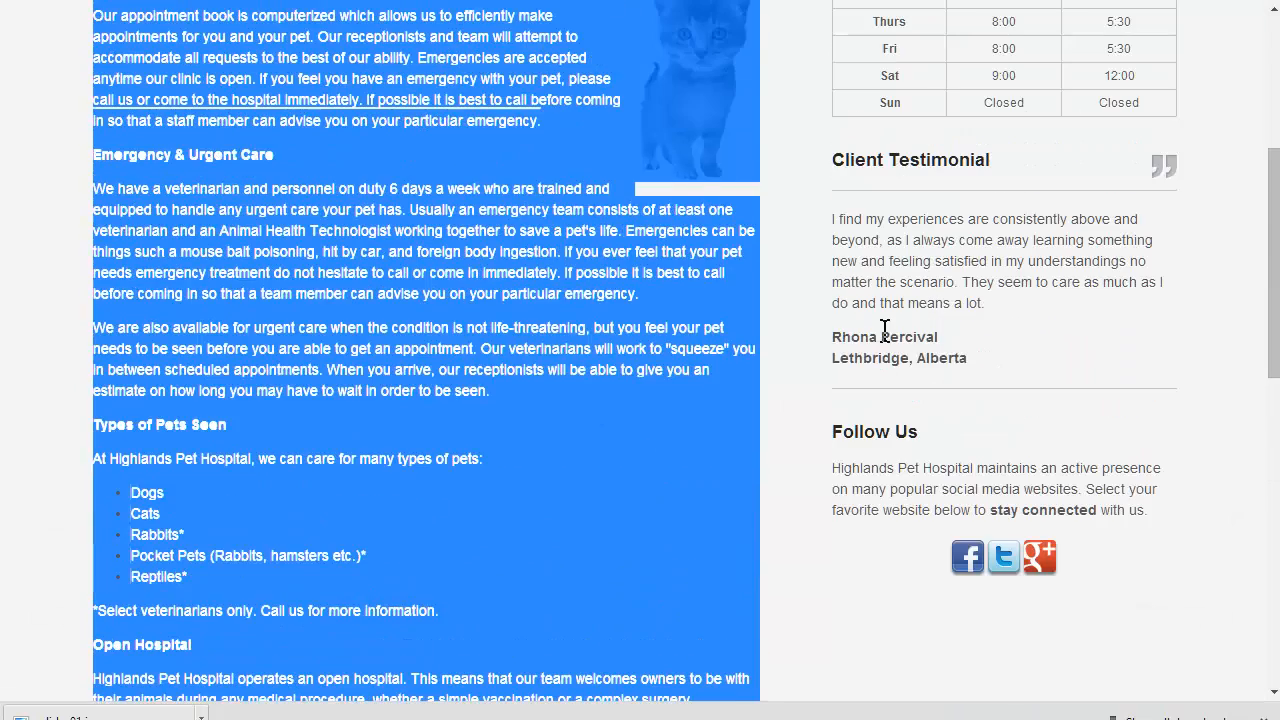
scroll(948, 355, up, 4)
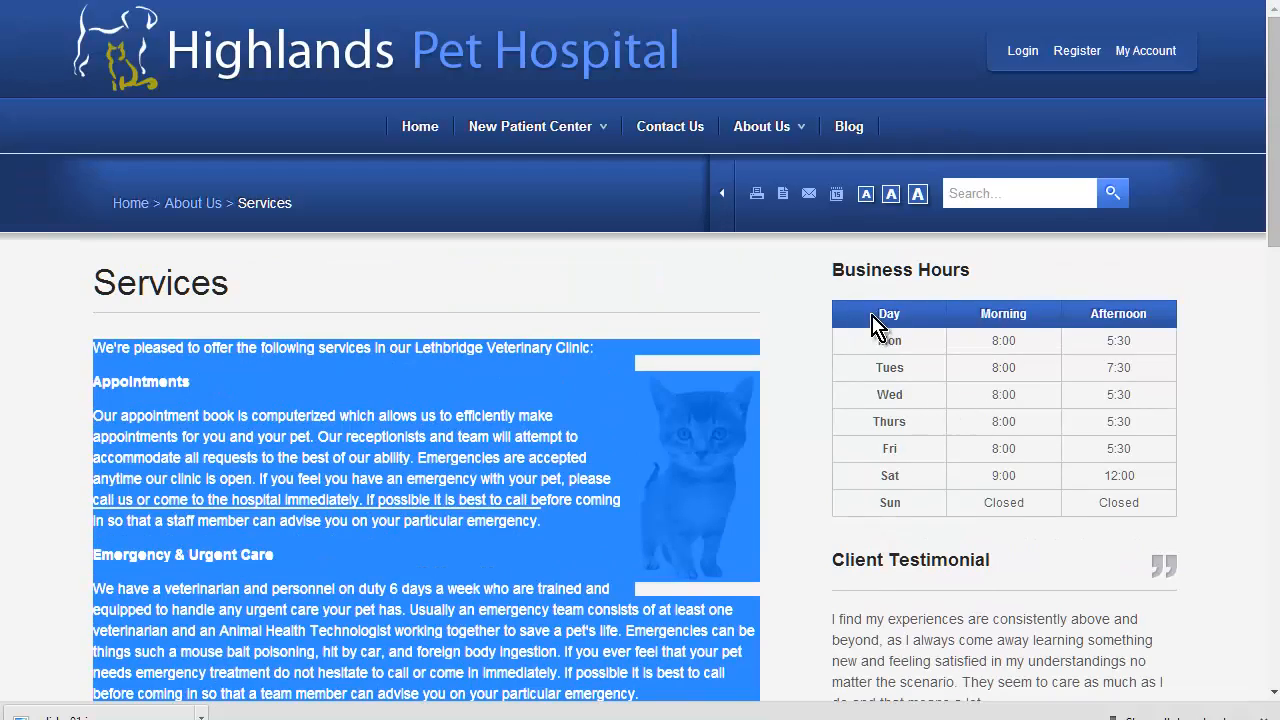
drag(832, 268, 1189, 488)
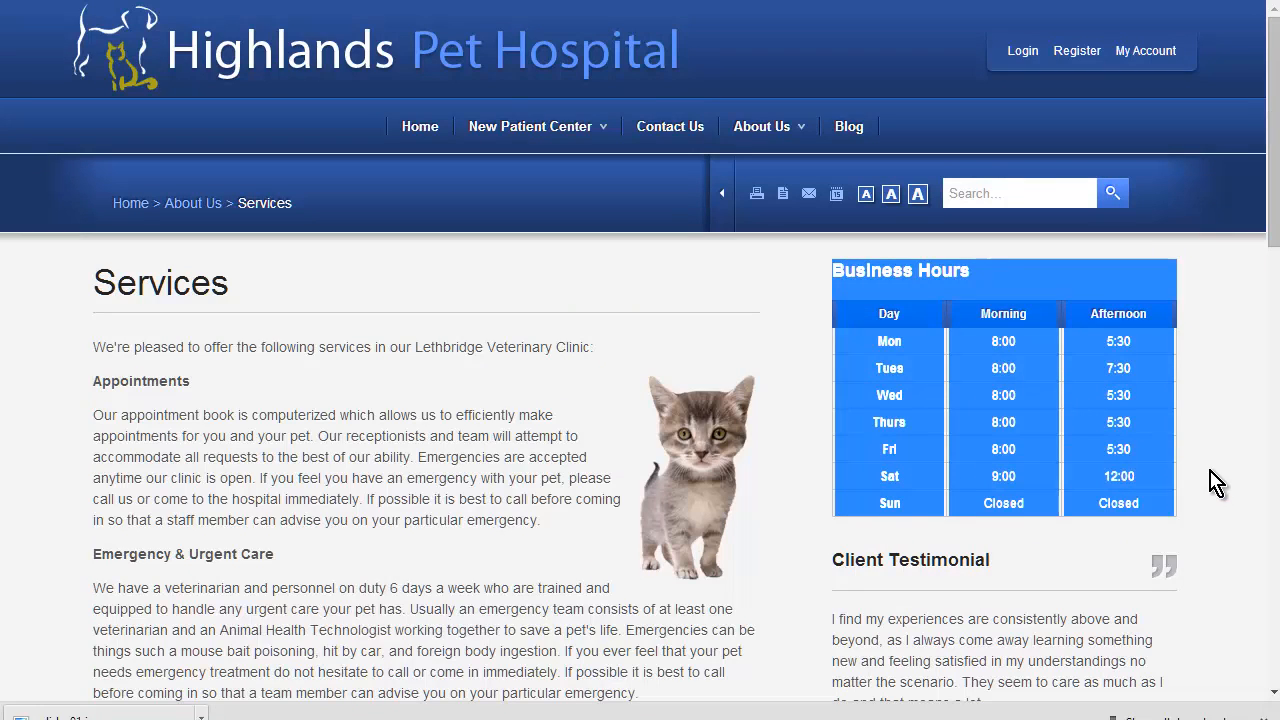
right_click(1040, 408)
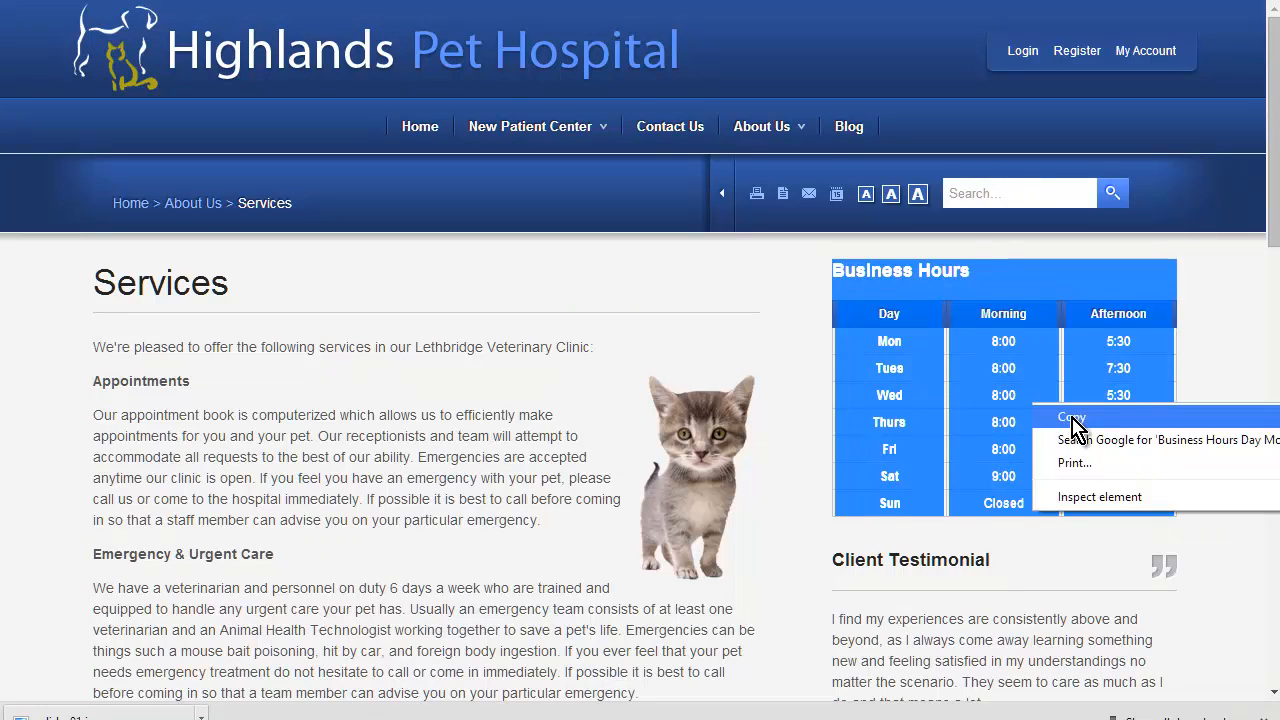
click(1071, 418)
Replace the old services HTML in the online editor with the copied Business Hours table, pasted in the formatted view.
click(340, 1)
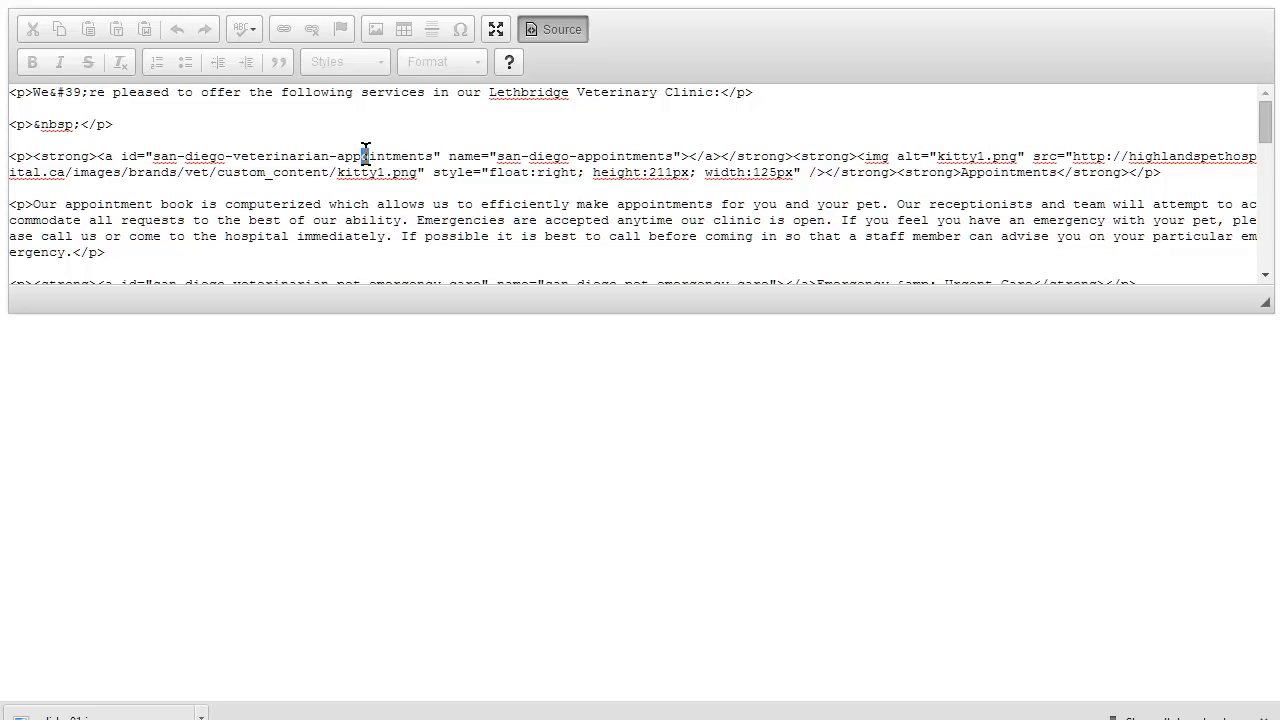
key(ctrl+a)
key(Delete)
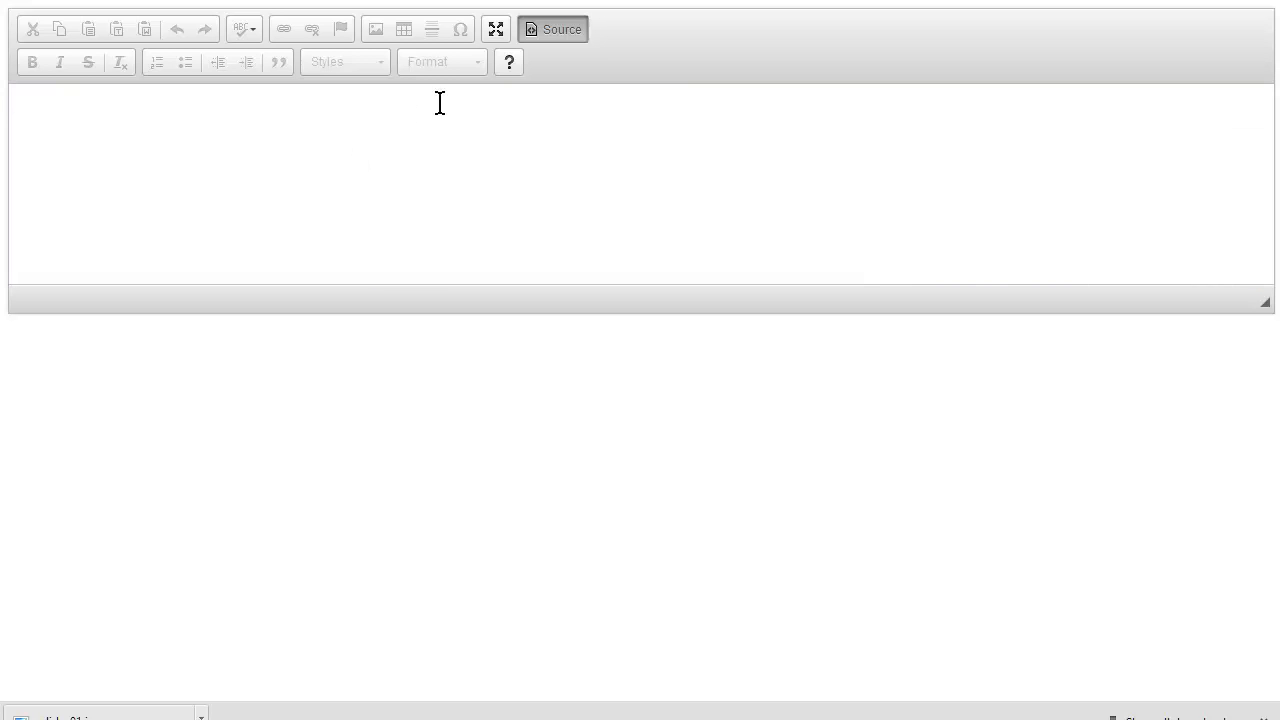
click(568, 33)
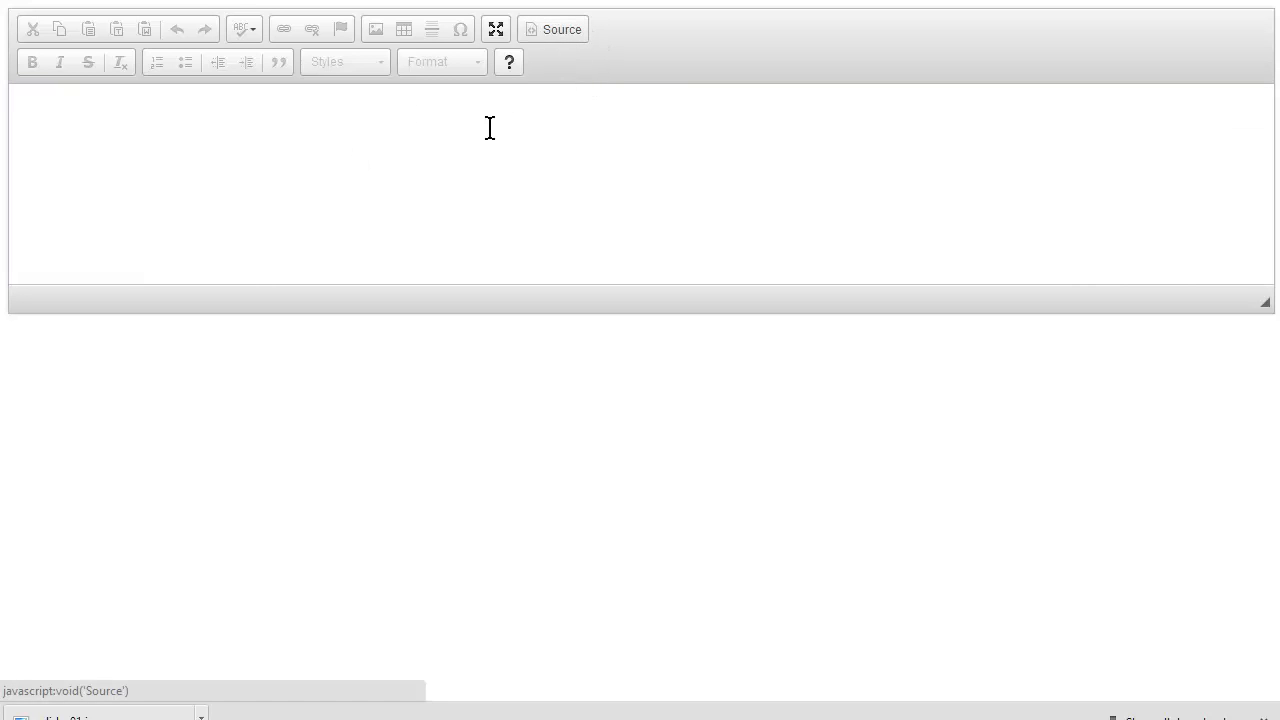
right_click(249, 176)
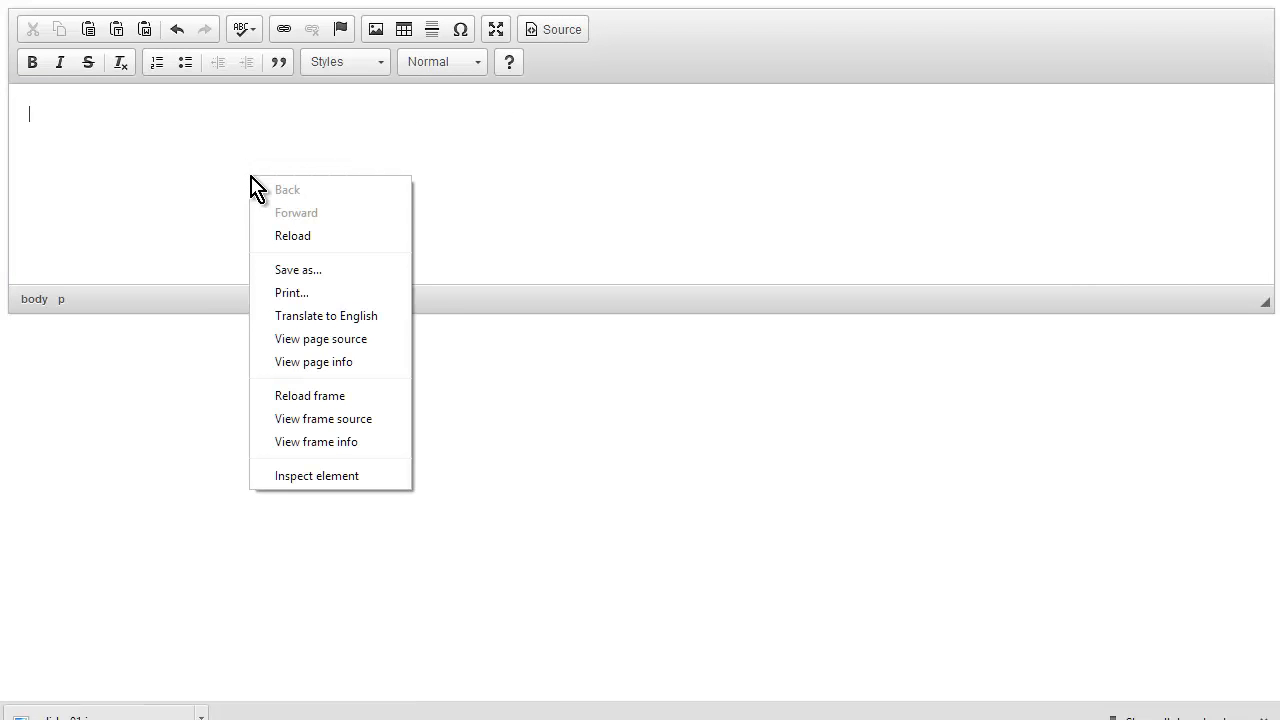
click(176, 169)
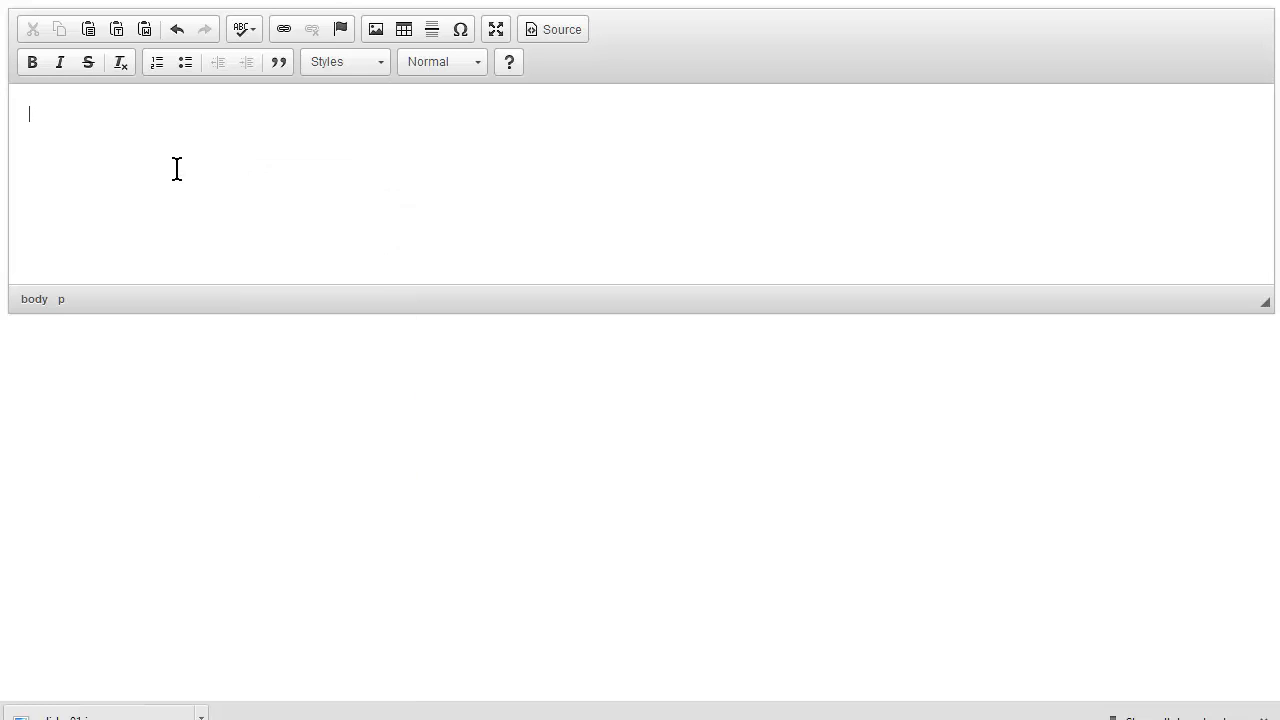
key(ctrl+v)
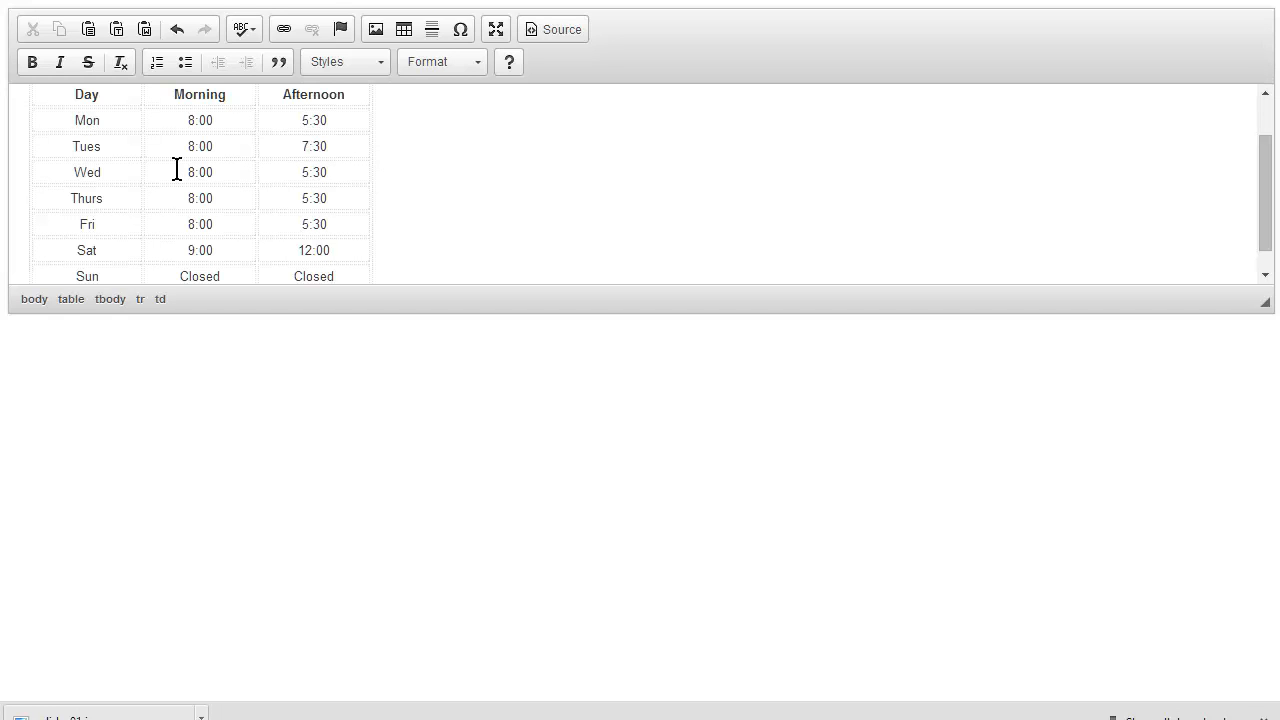
scroll(150, 167, up, 2)
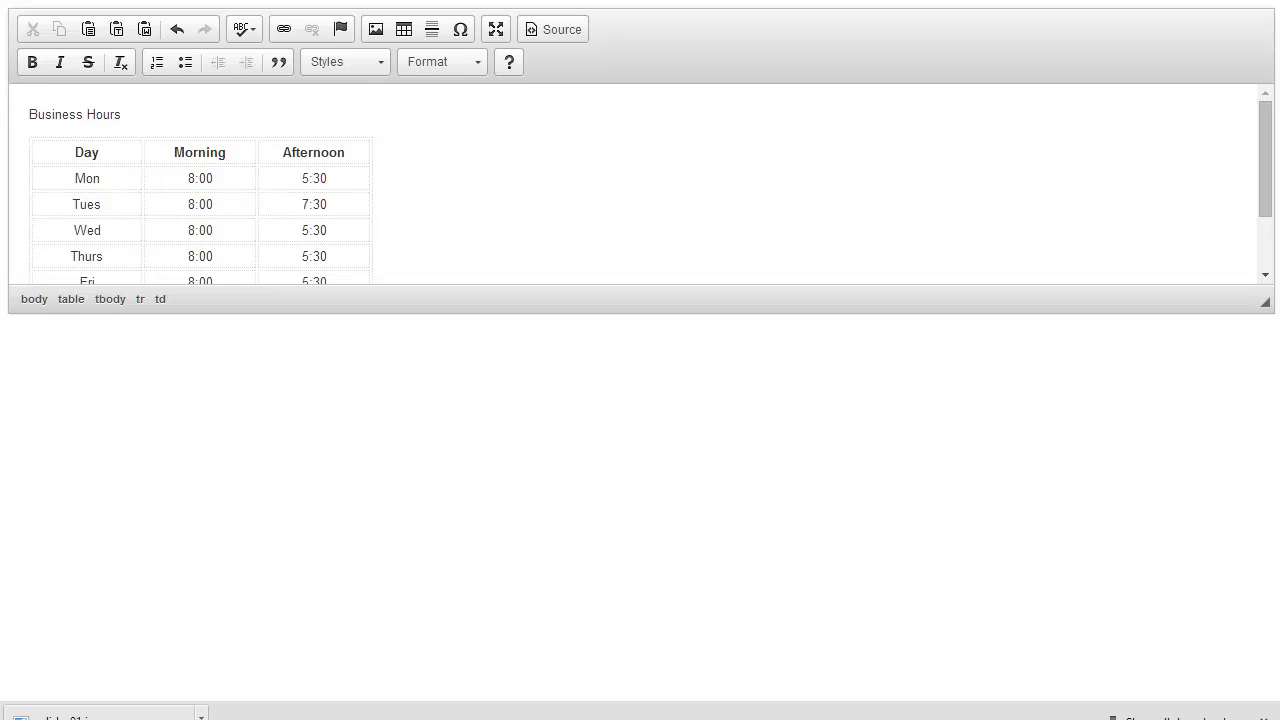
Show the HTML source of the Business Hours table in the online editor and copy all of it.
click(546, 30)
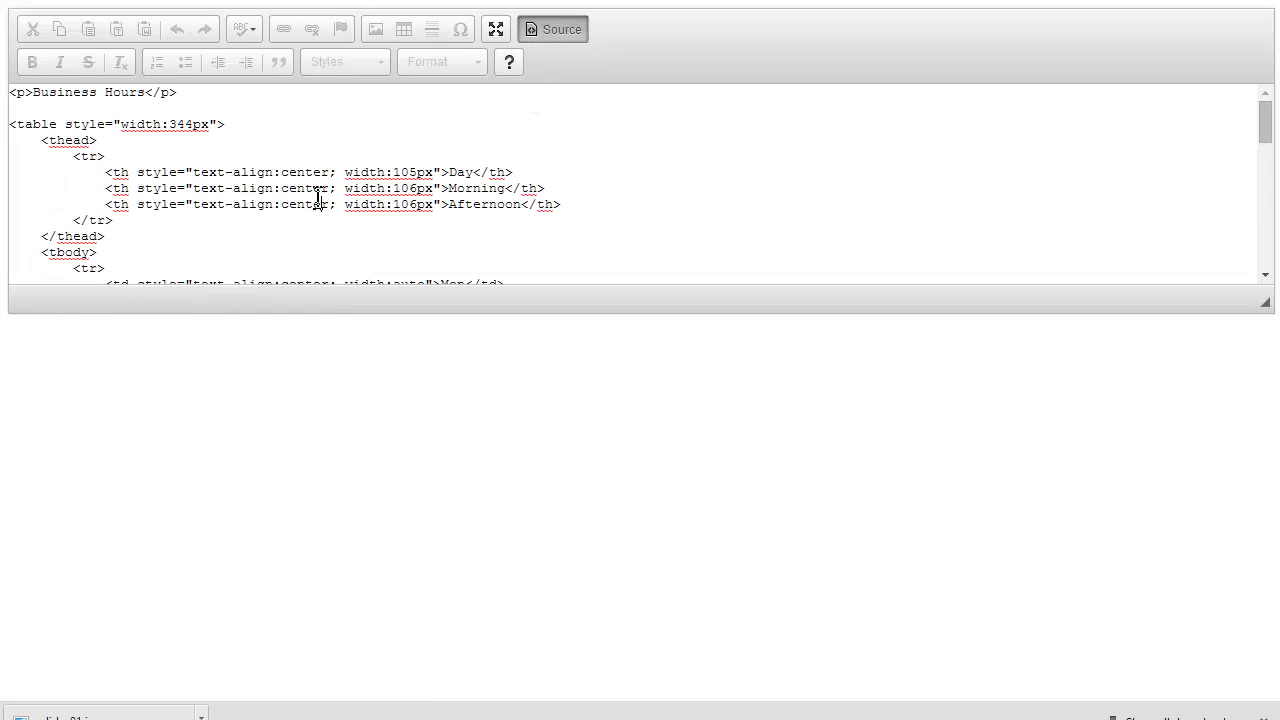
key(ctrl+a)
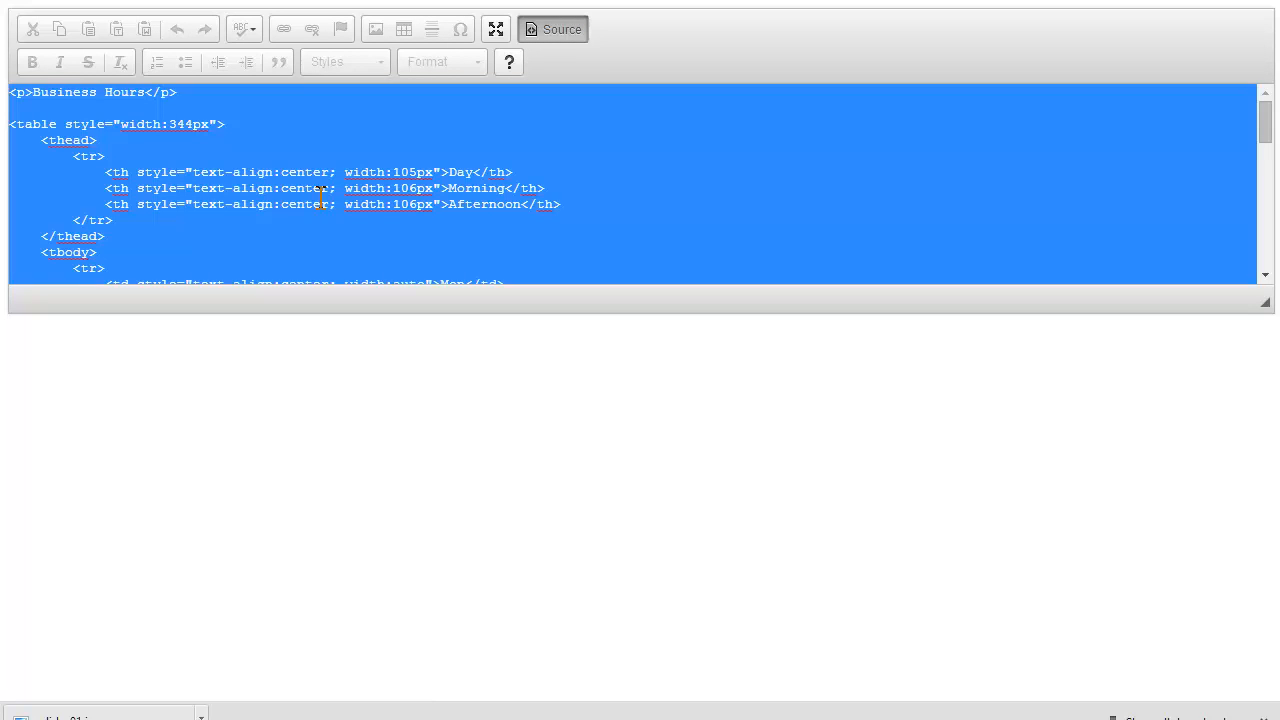
right_click(238, 170)
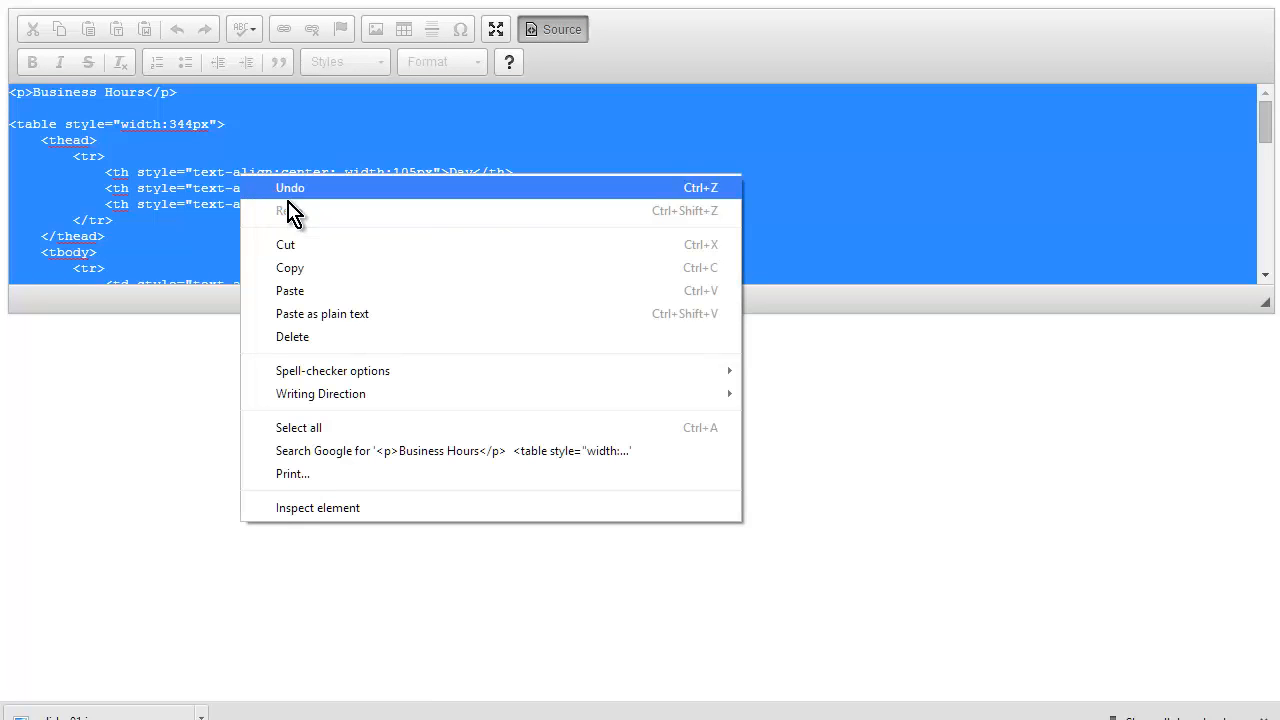
click(330, 272)
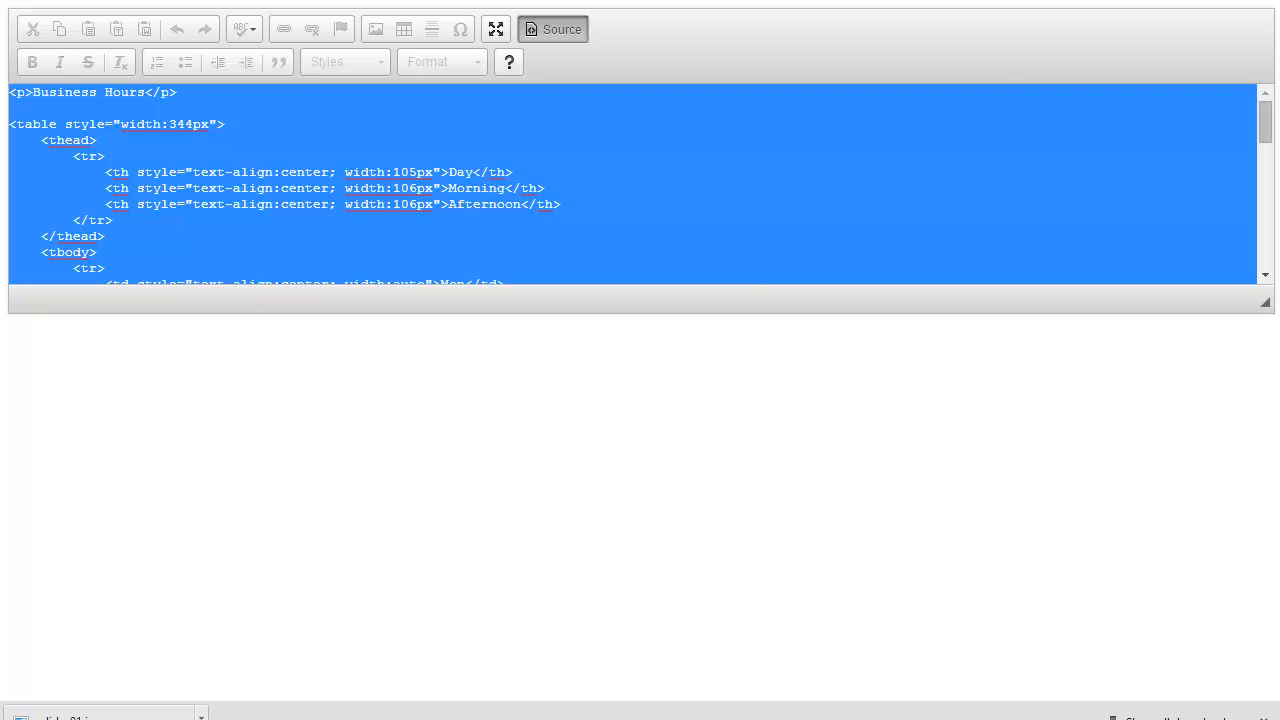
In Mobile Websites Generator, enter "Business Hour" as custom page five's menu text and paste the copied table HTML as its content.
click(430, 718)
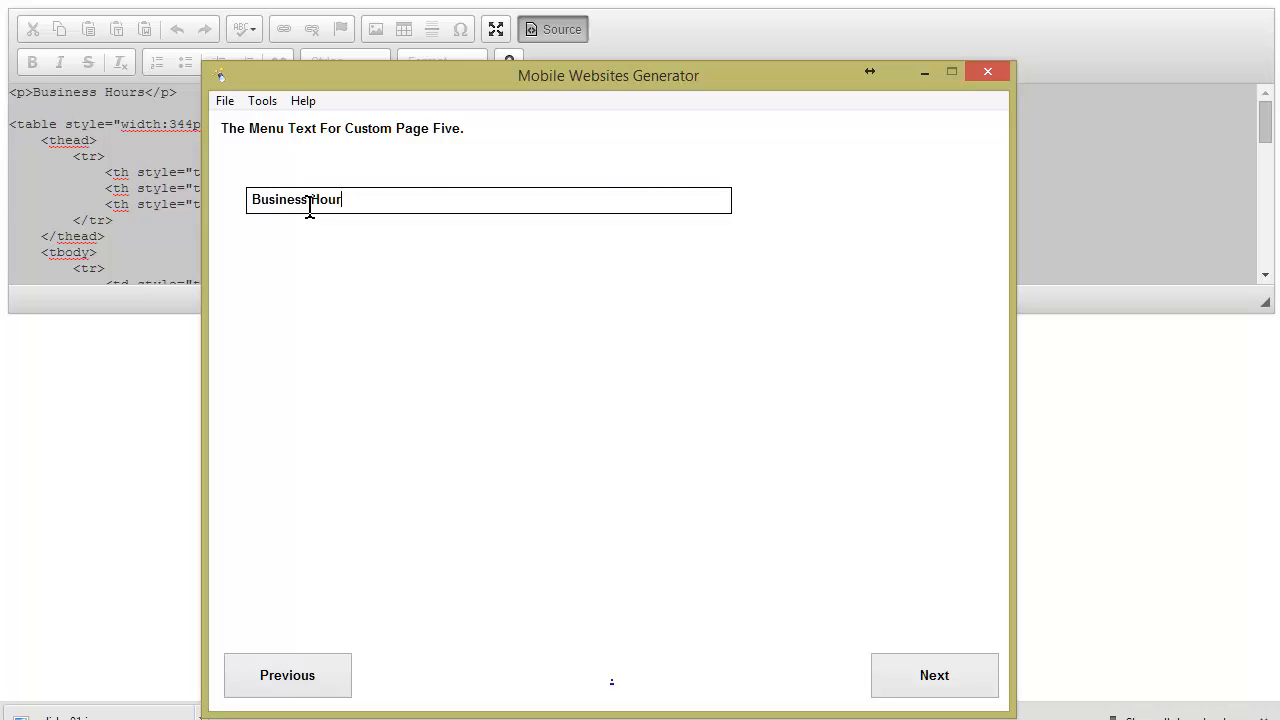
click(937, 672)
right_click(447, 300)
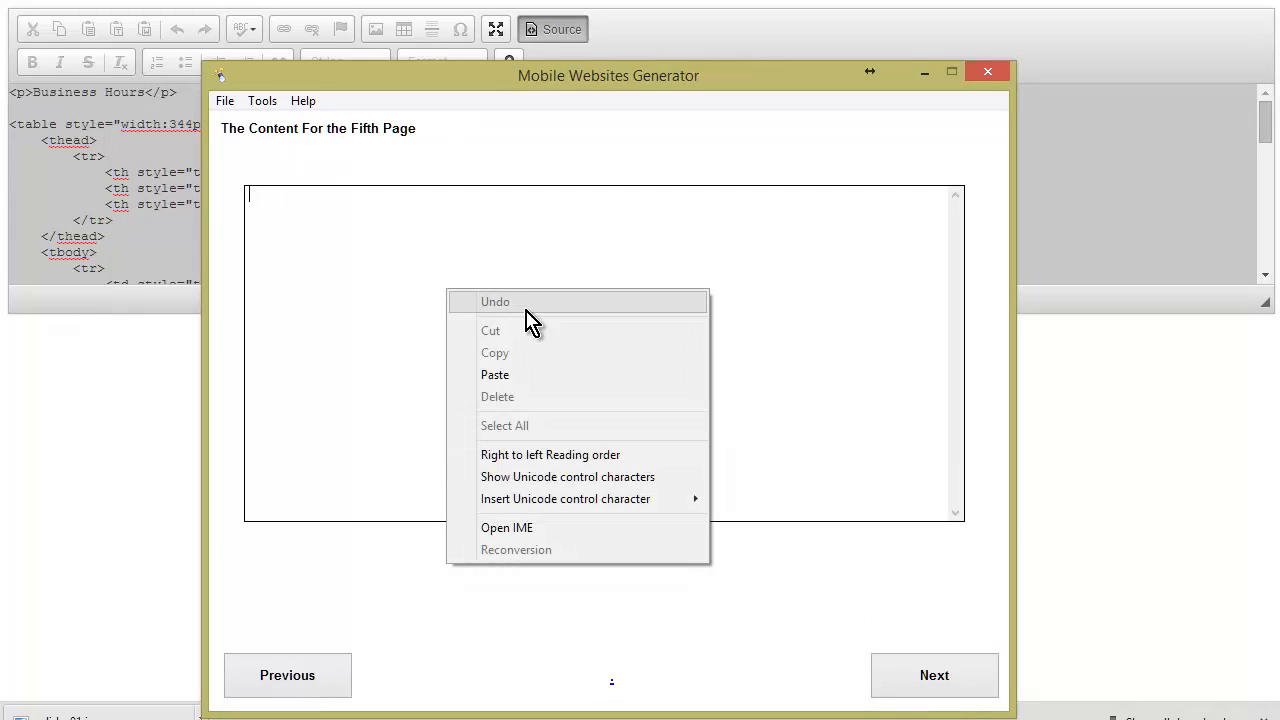
click(531, 374)
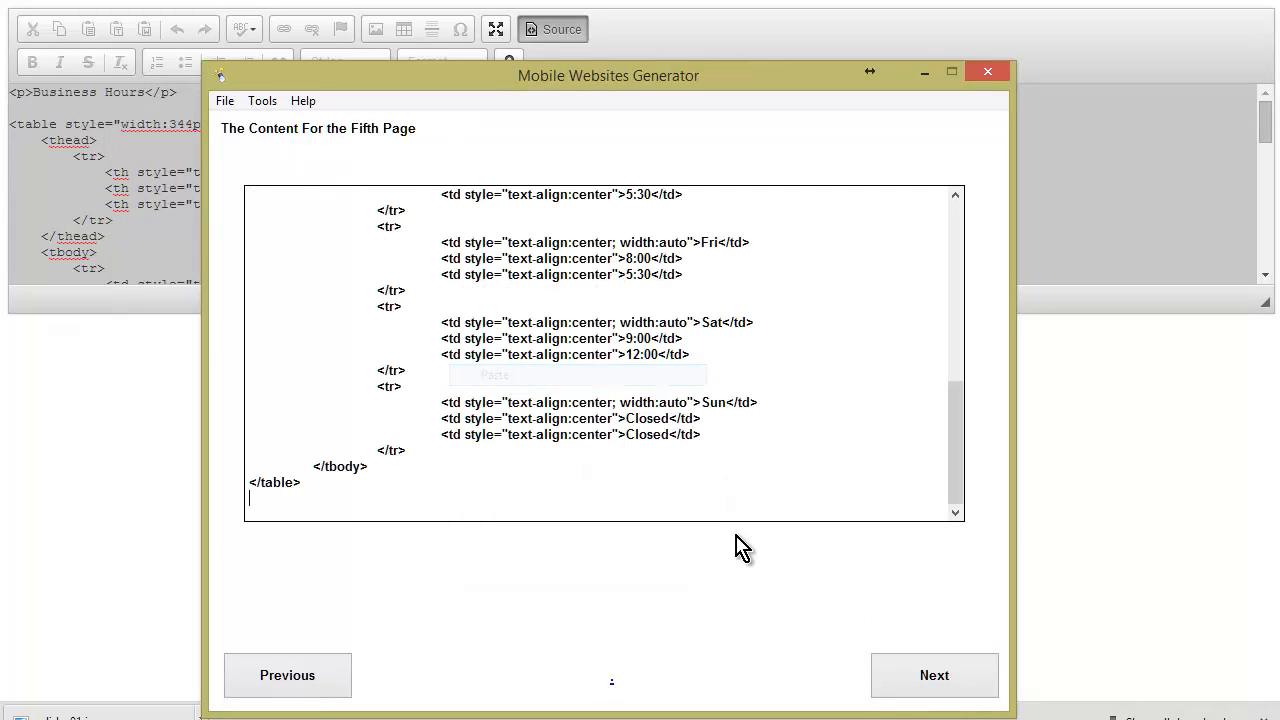
click(888, 677)
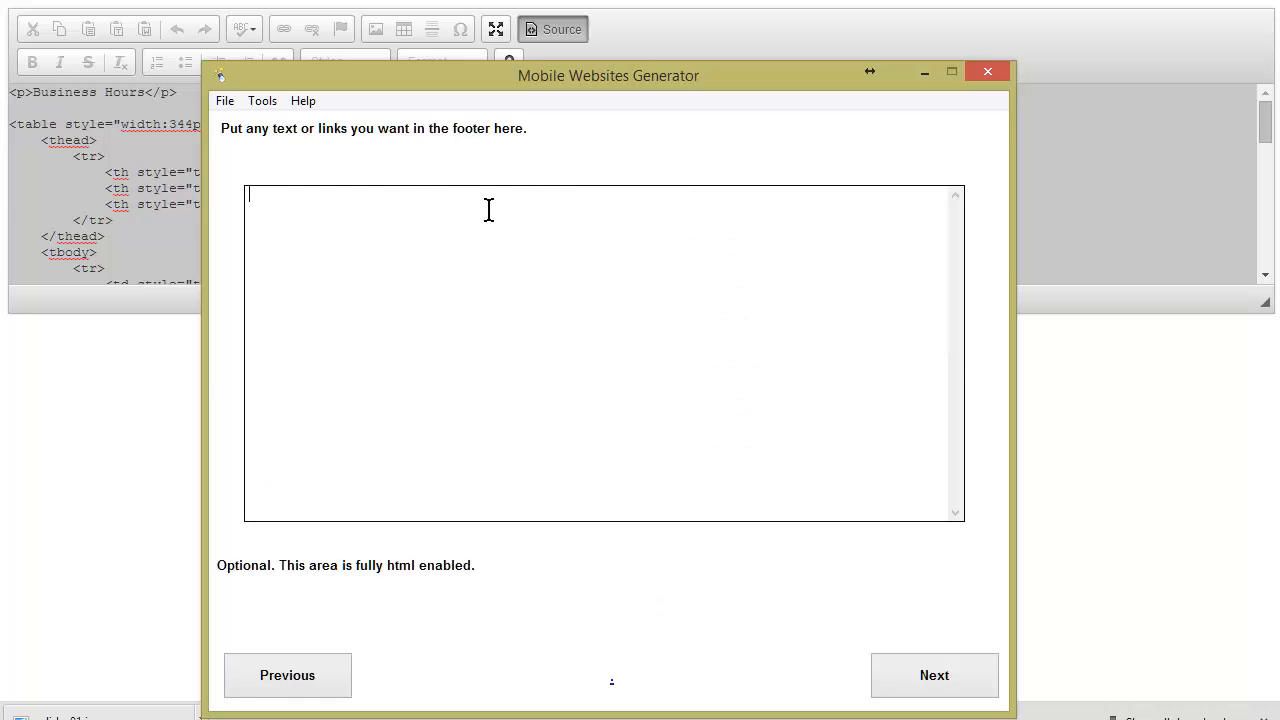
click(90, 367)
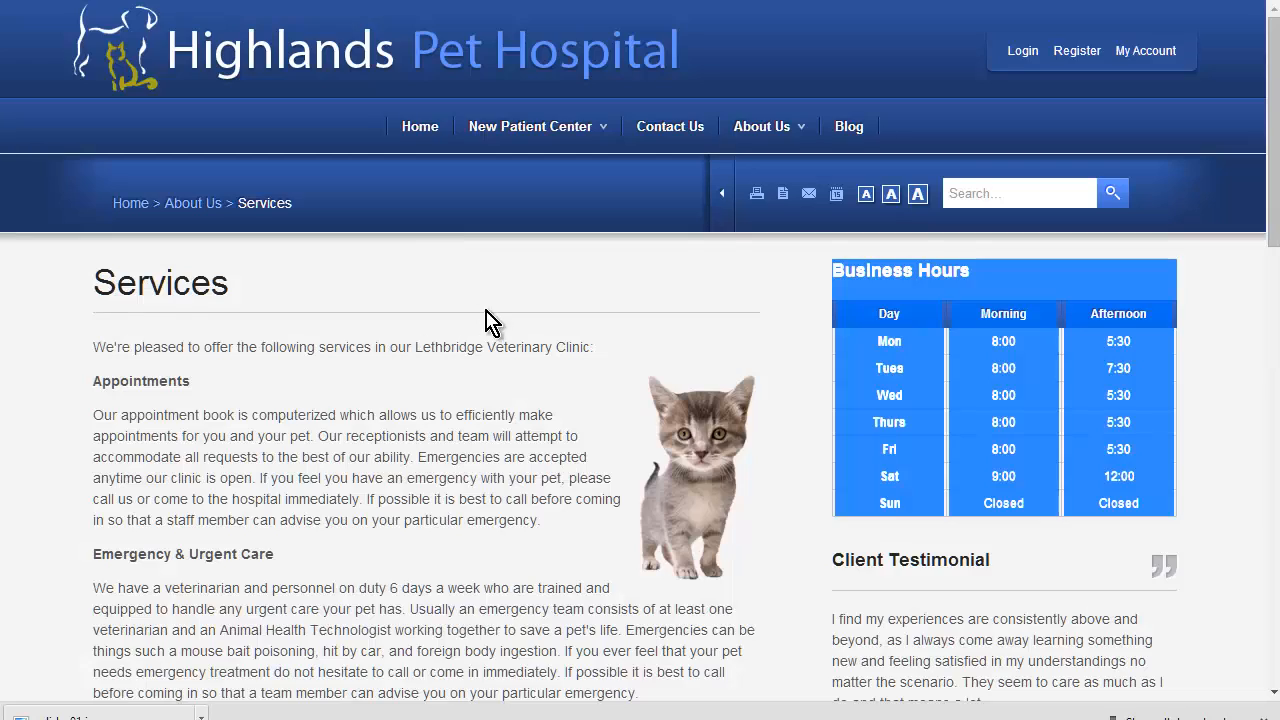
scroll(486, 320, down, 10)
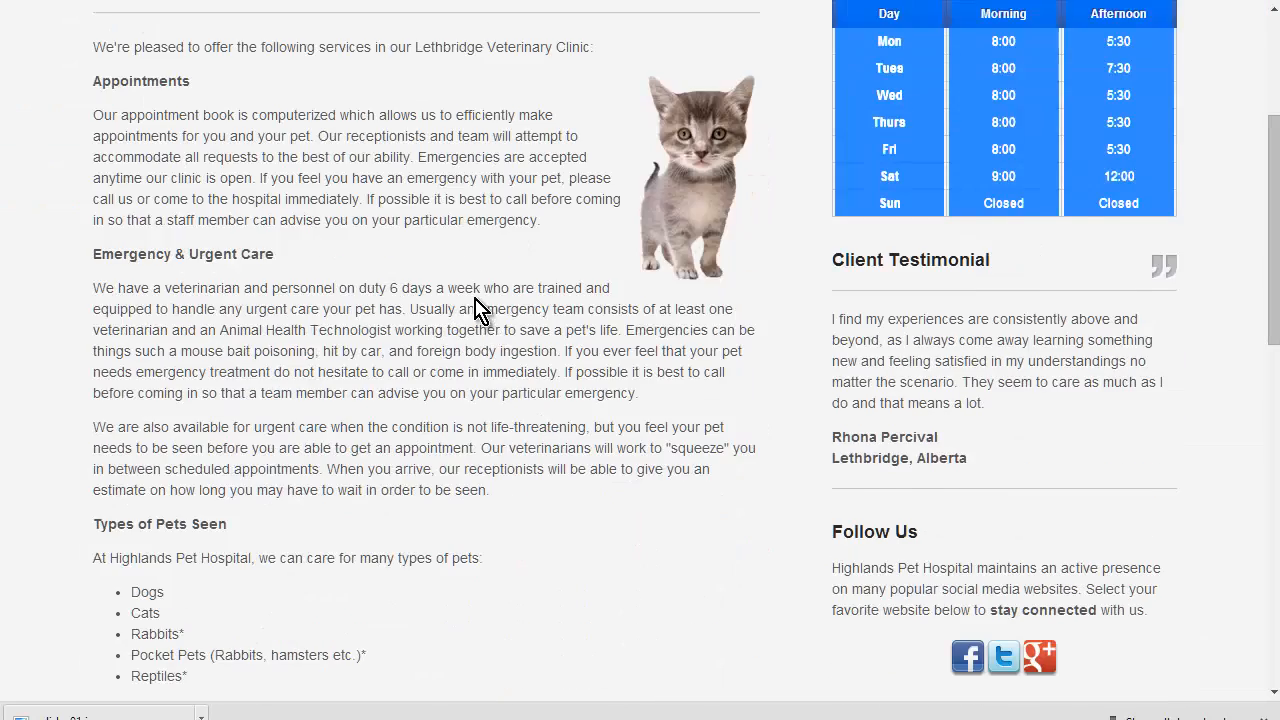
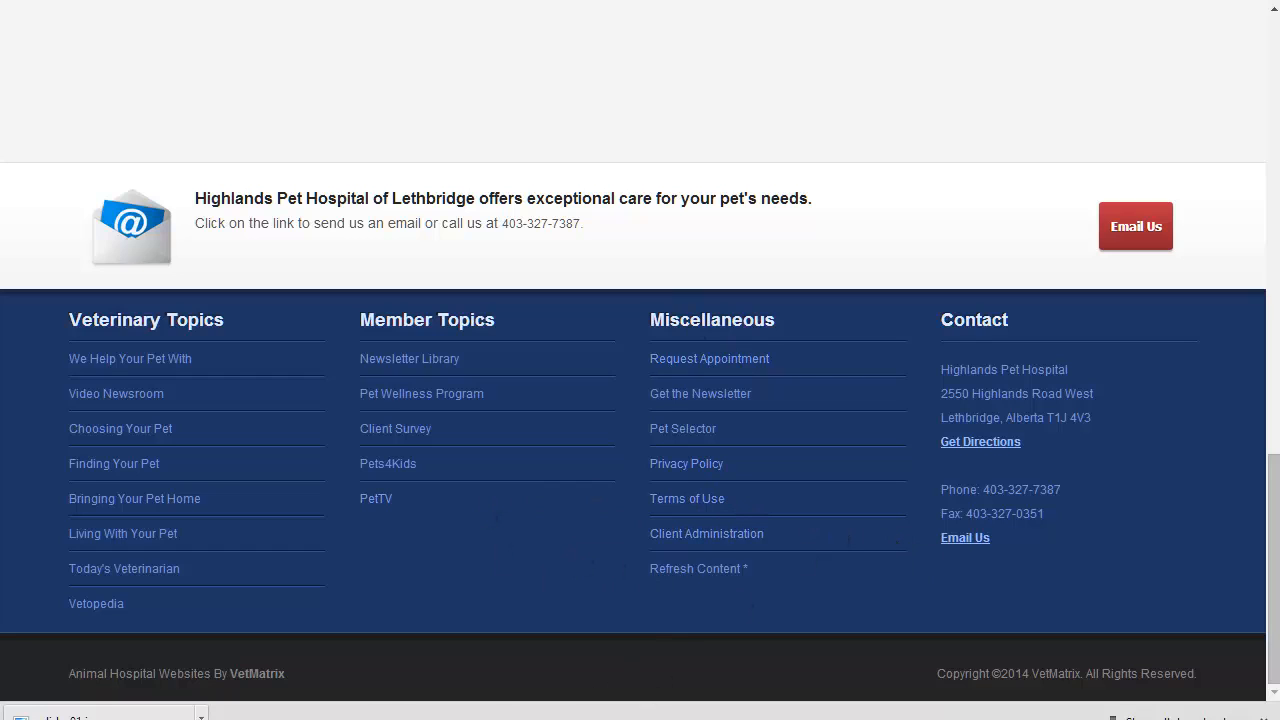
key(alt+Tab)
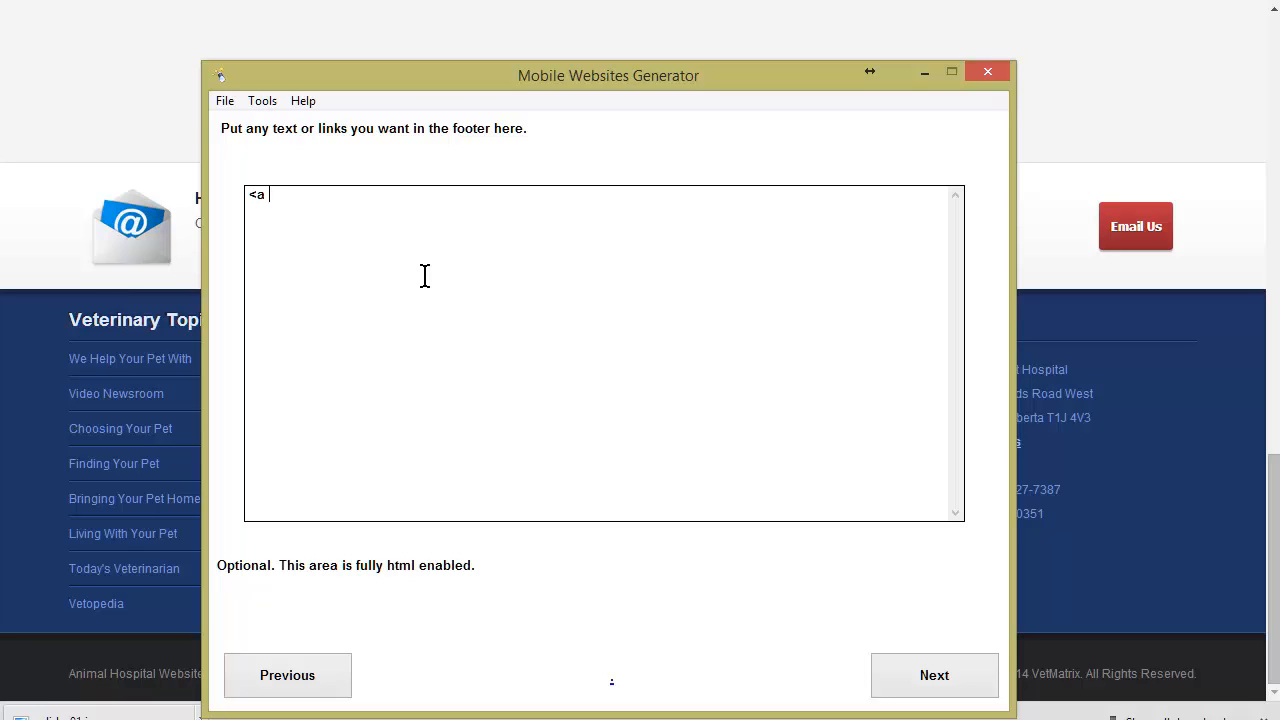
text(<a hred = "http://google.com>Designed by my company</a>)
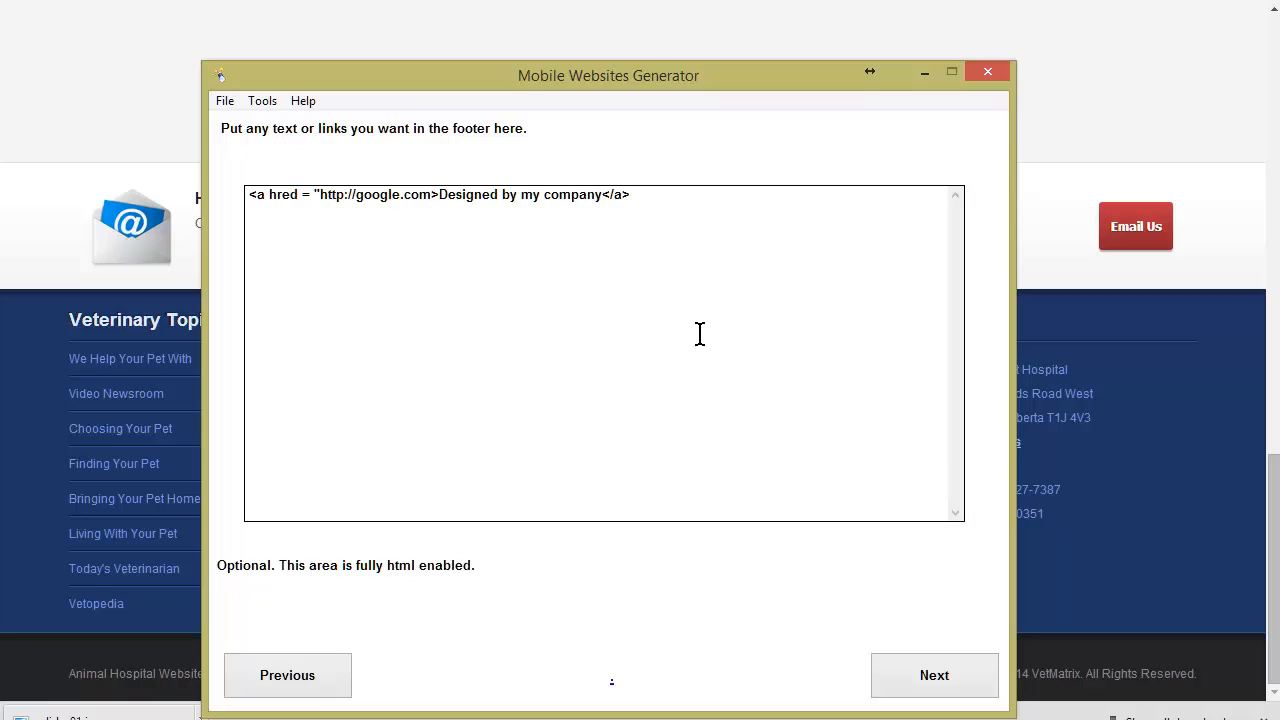
text(")
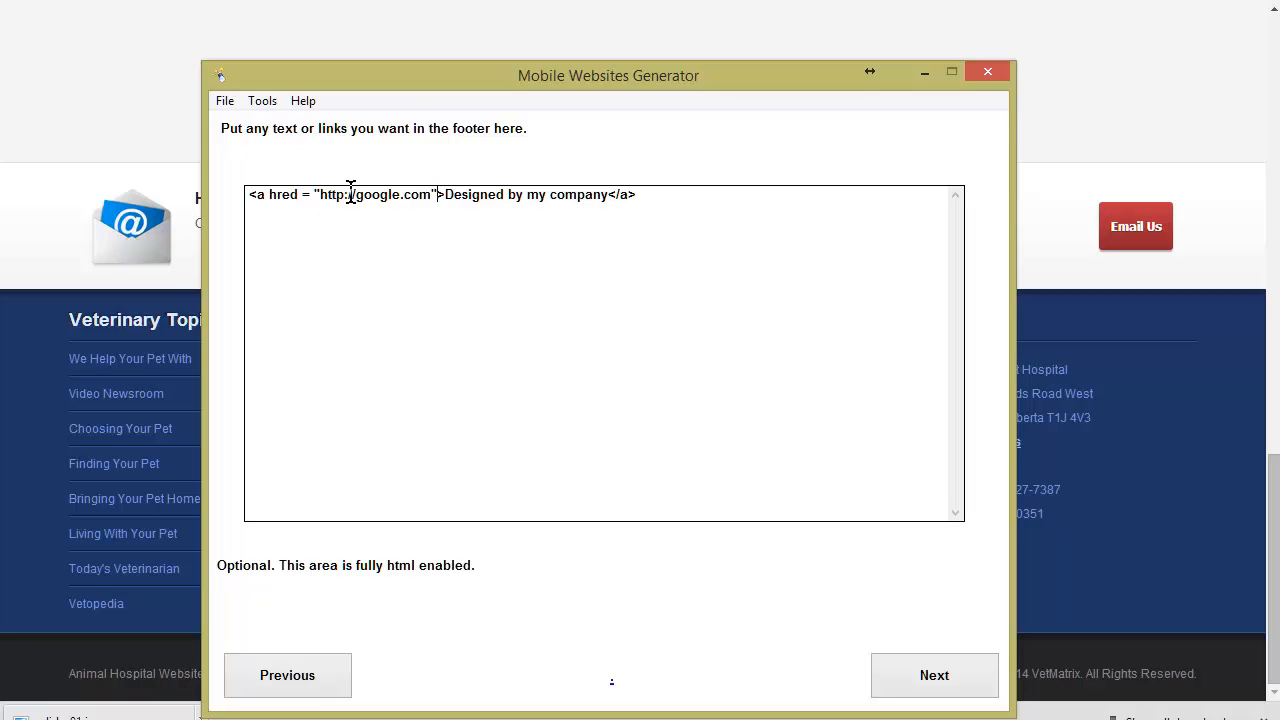
click(937, 677)
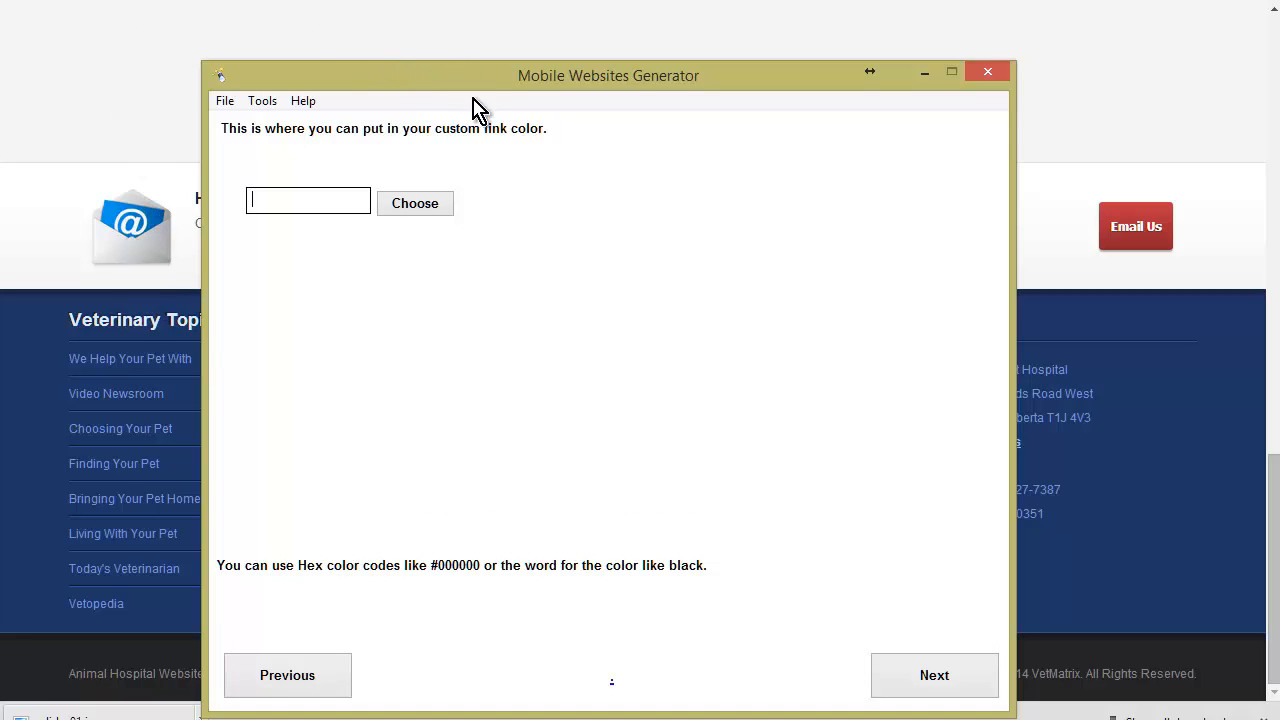
View the download page of the generator's recommended color picker software, and return to the hospital's website.
click(265, 102)
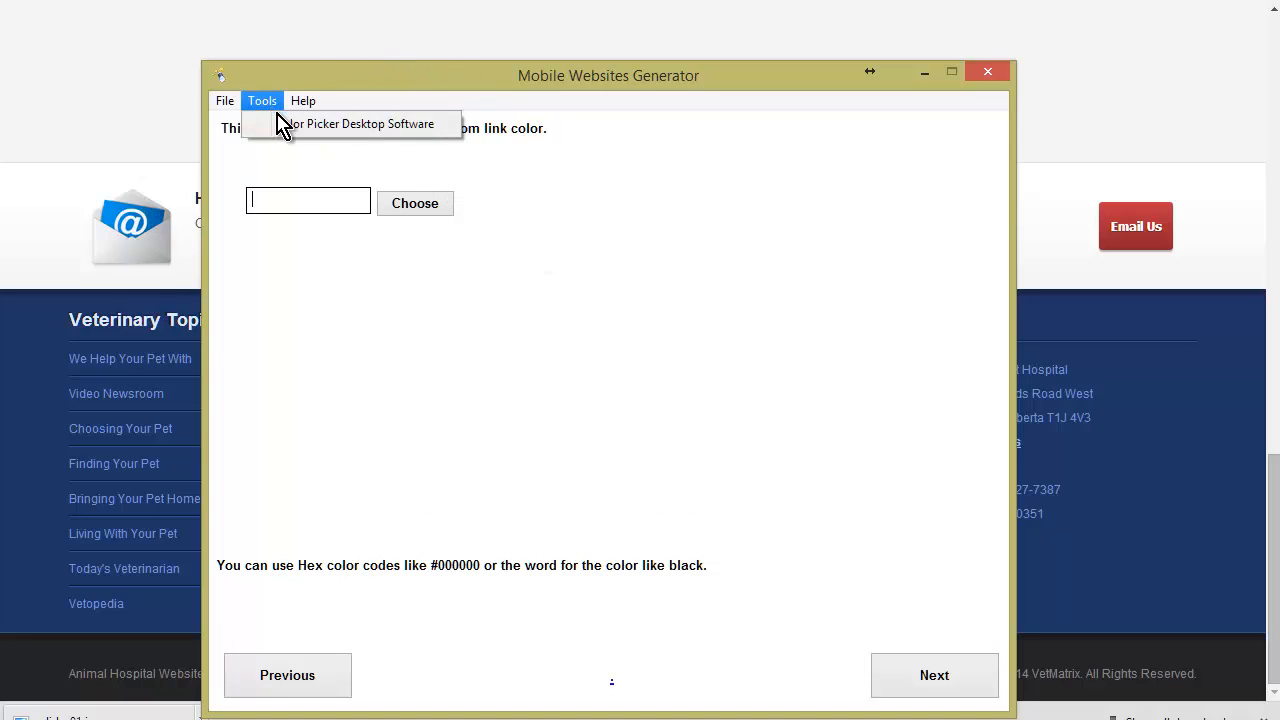
click(389, 131)
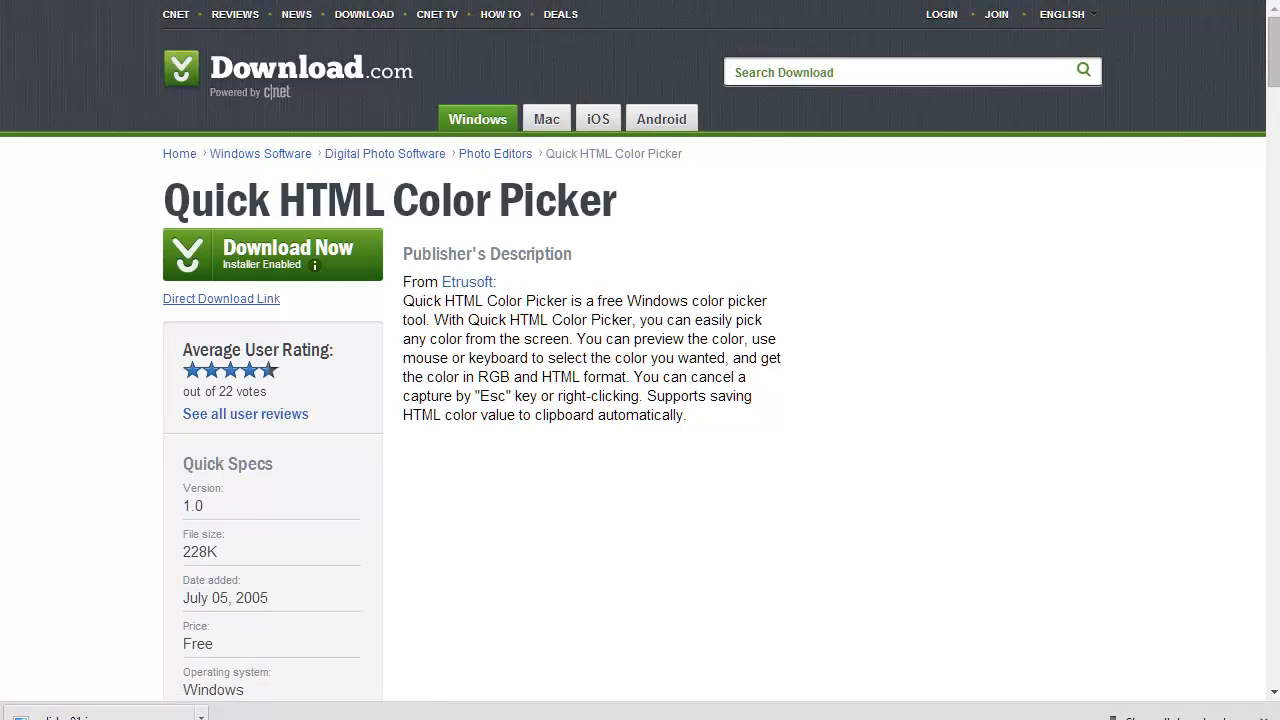
key(ctrl+Tab)
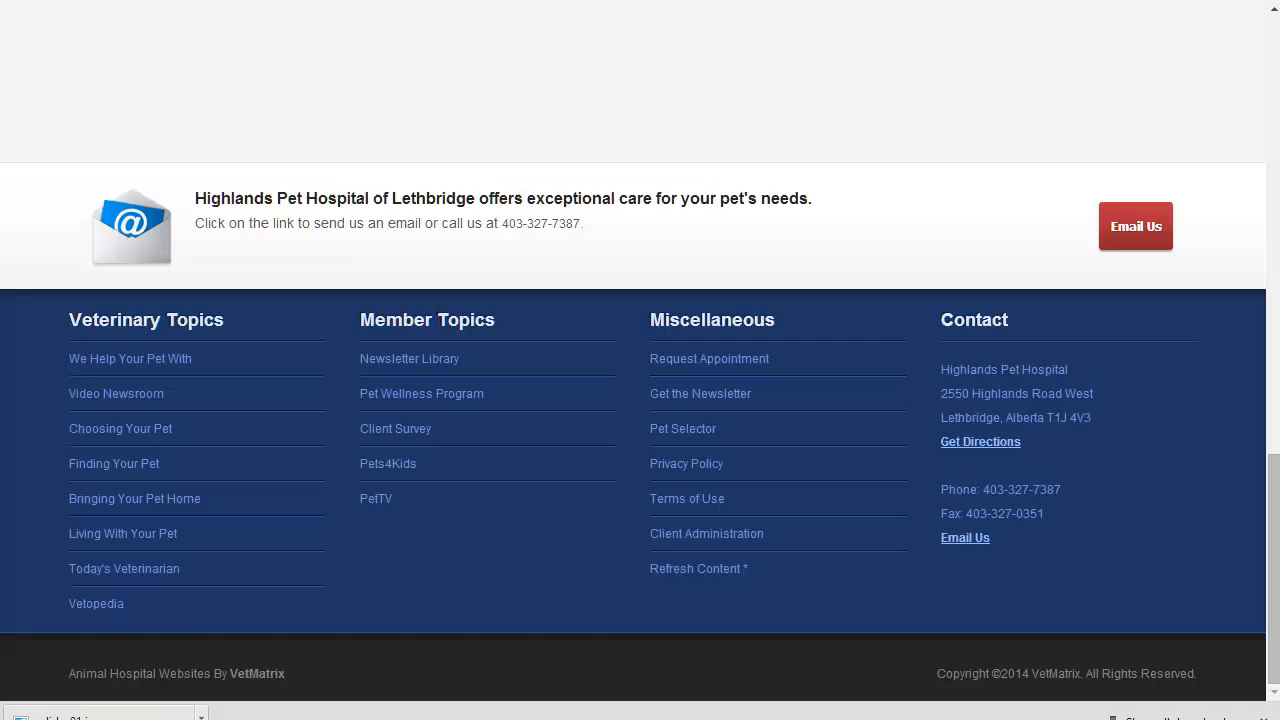
Open Quick HTML Color Picker over the header area of the hospital's Services page.
scroll(416, 222, up, 13)
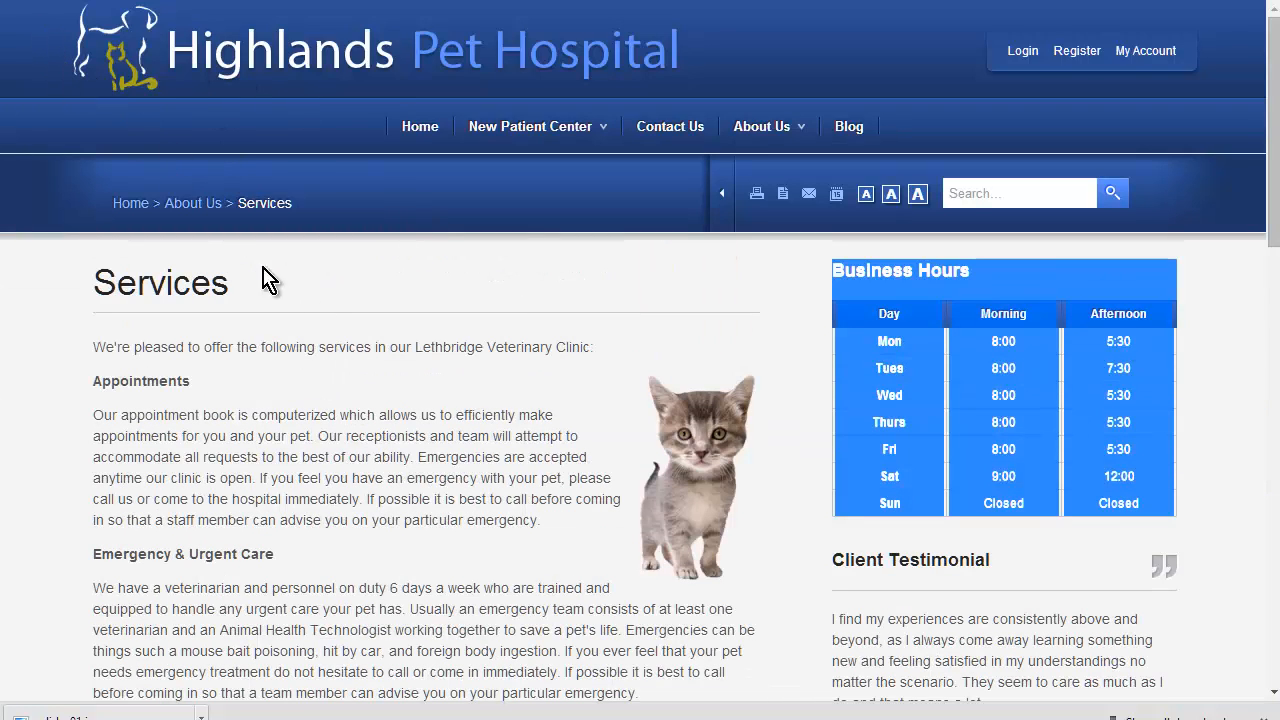
click(1264, 718)
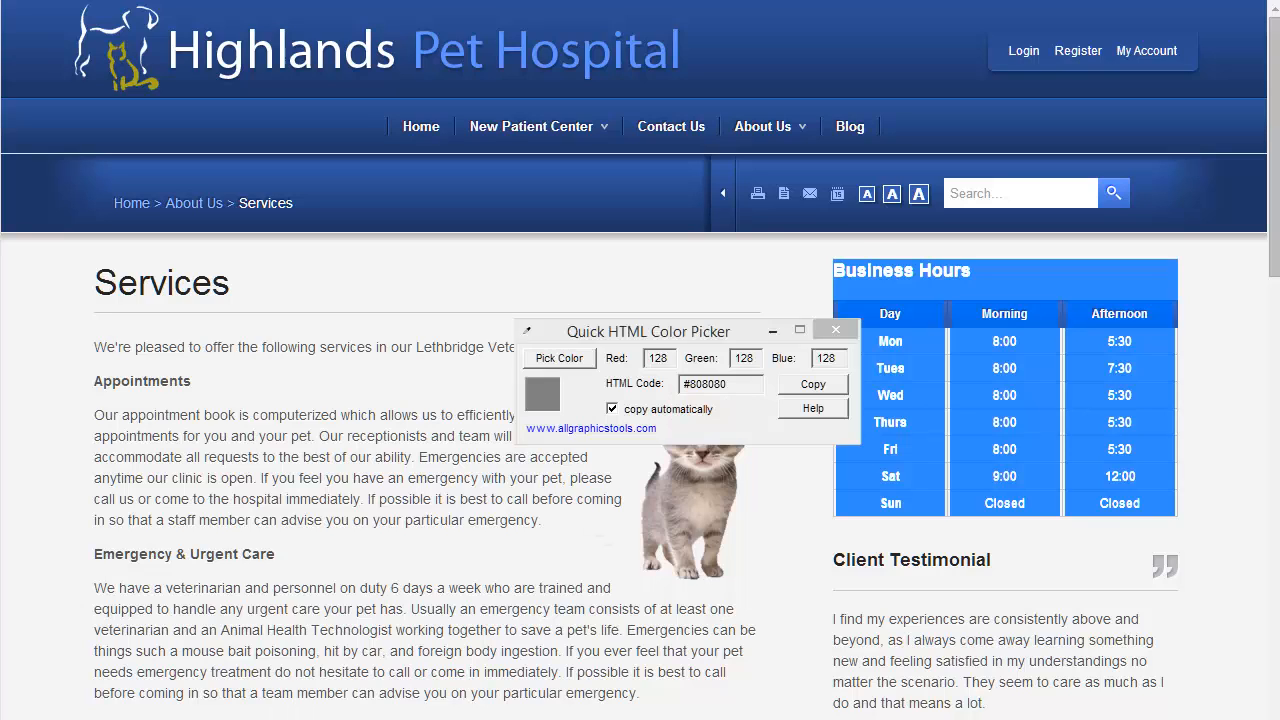
click(420, 718)
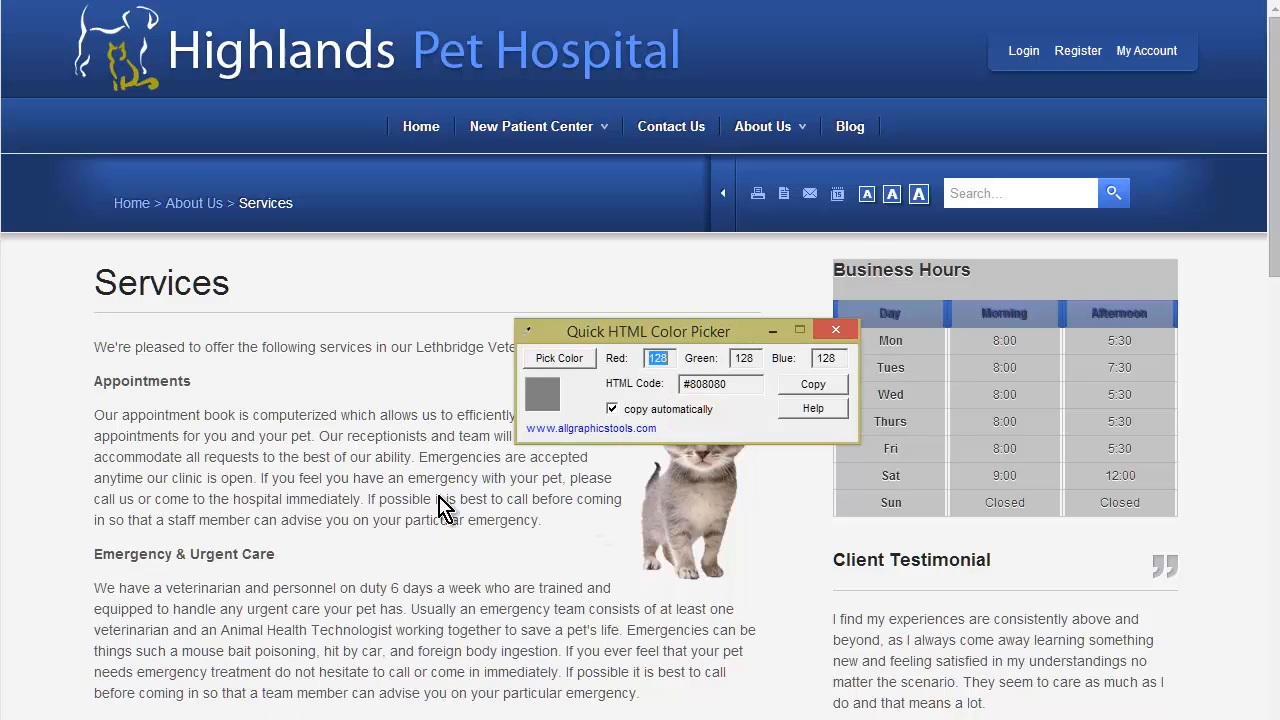
Sample the blue header background of the hospital's page with the color picker and copy its HTML code, #2a498a.
click(566, 358)
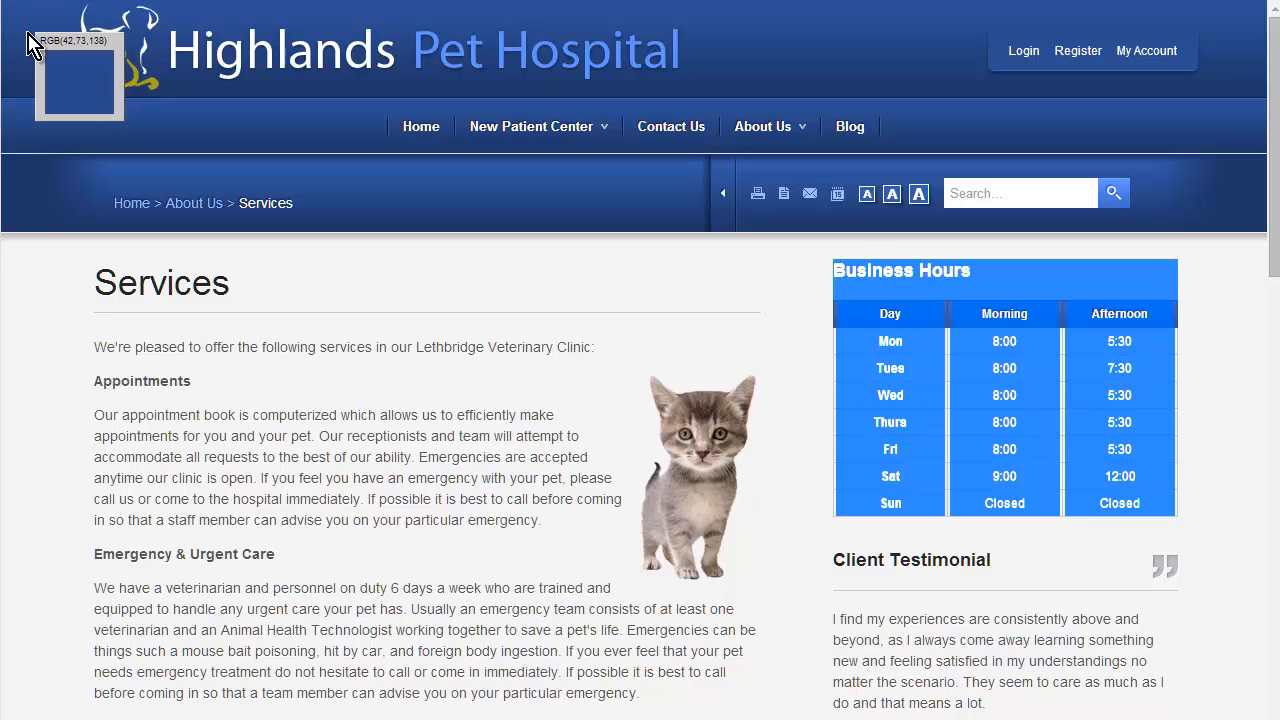
click(30, 28)
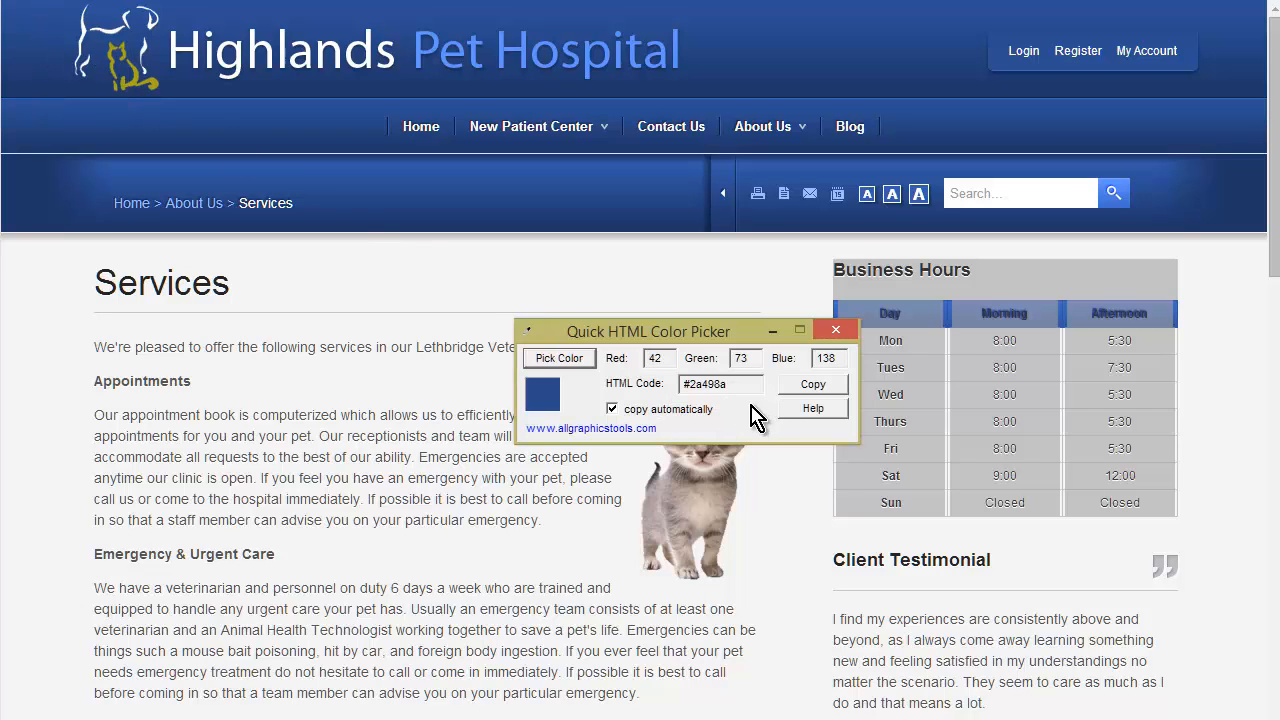
drag(734, 383, 678, 383)
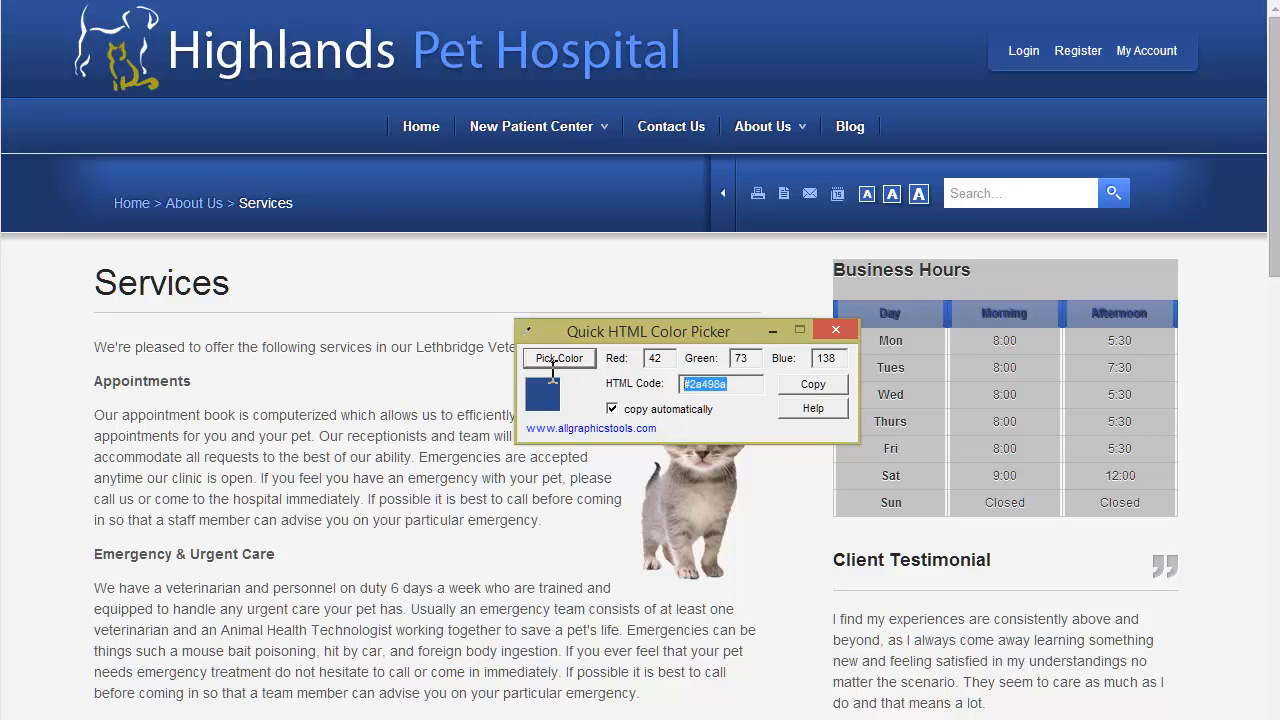
right_click(705, 384)
click(750, 443)
Switch to Mobile Websites Generator and paste #2a498a as the custom link color.
key(alt+Tab)
right_click(297, 207)
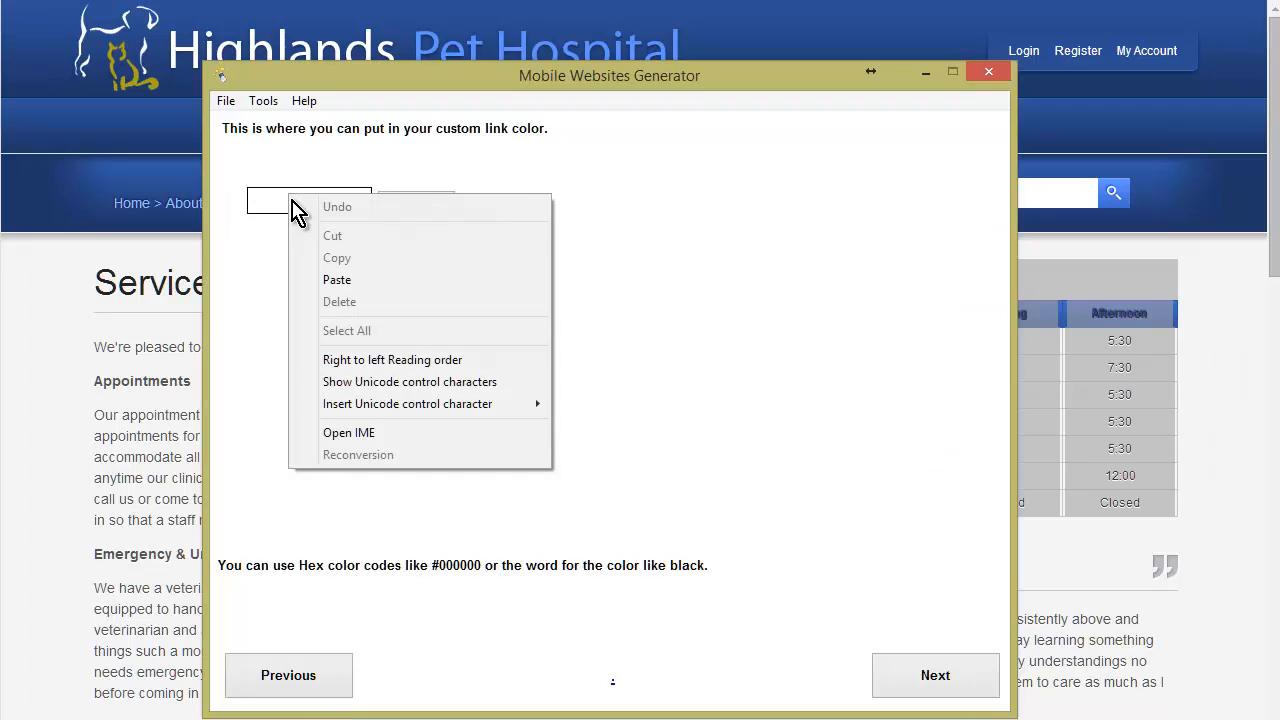
click(257, 198)
right_click(264, 198)
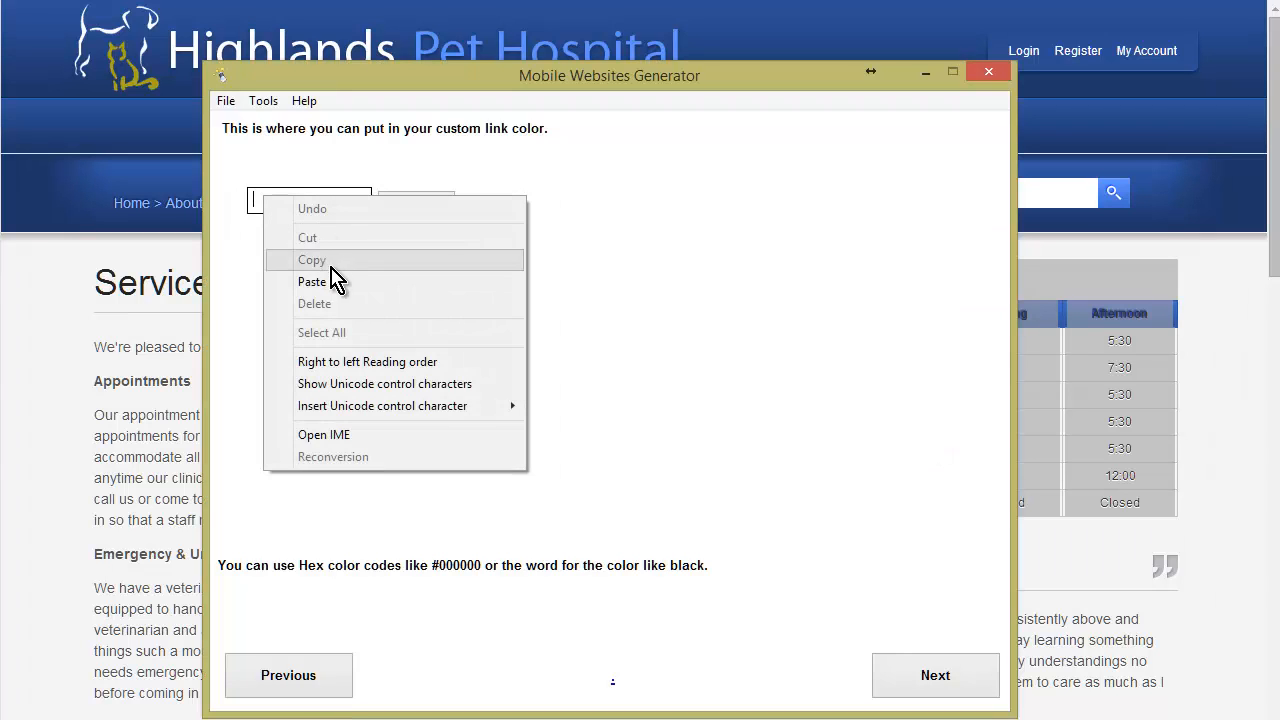
click(330, 281)
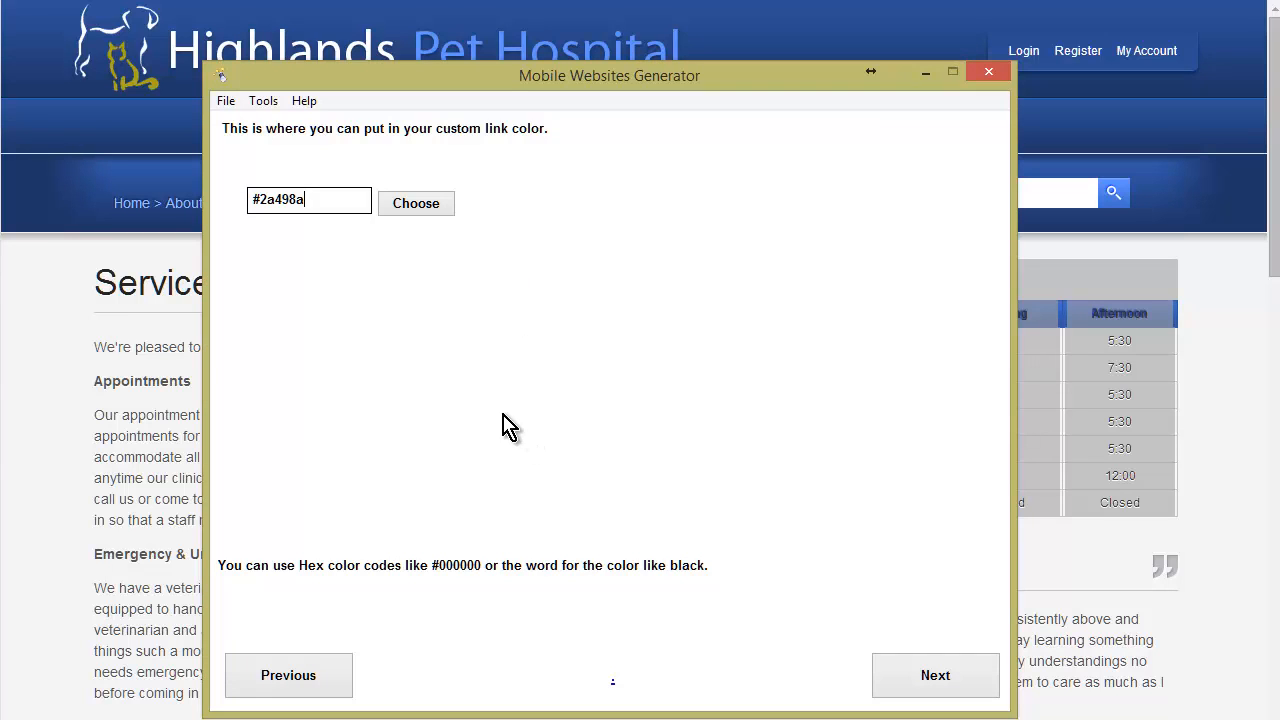
Try the color chooser with #000000 for the link color, and replace it with the copied #2a498a.
click(432, 207)
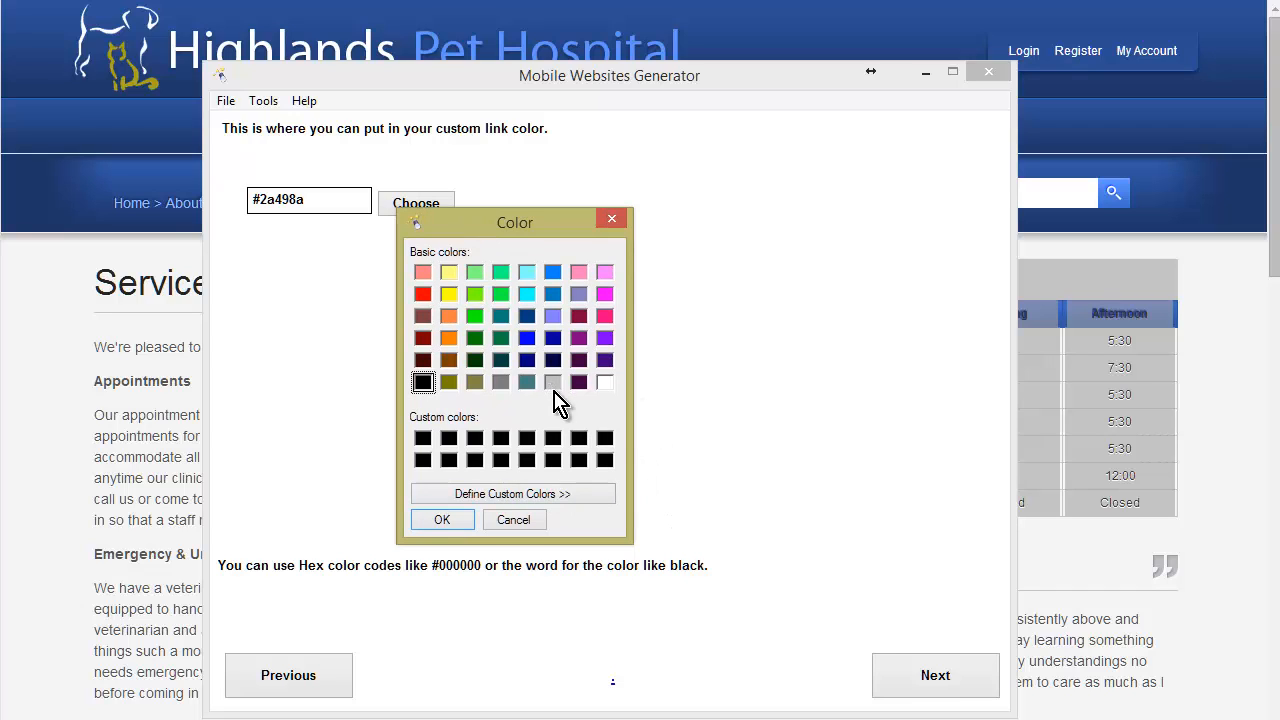
click(605, 497)
click(836, 220)
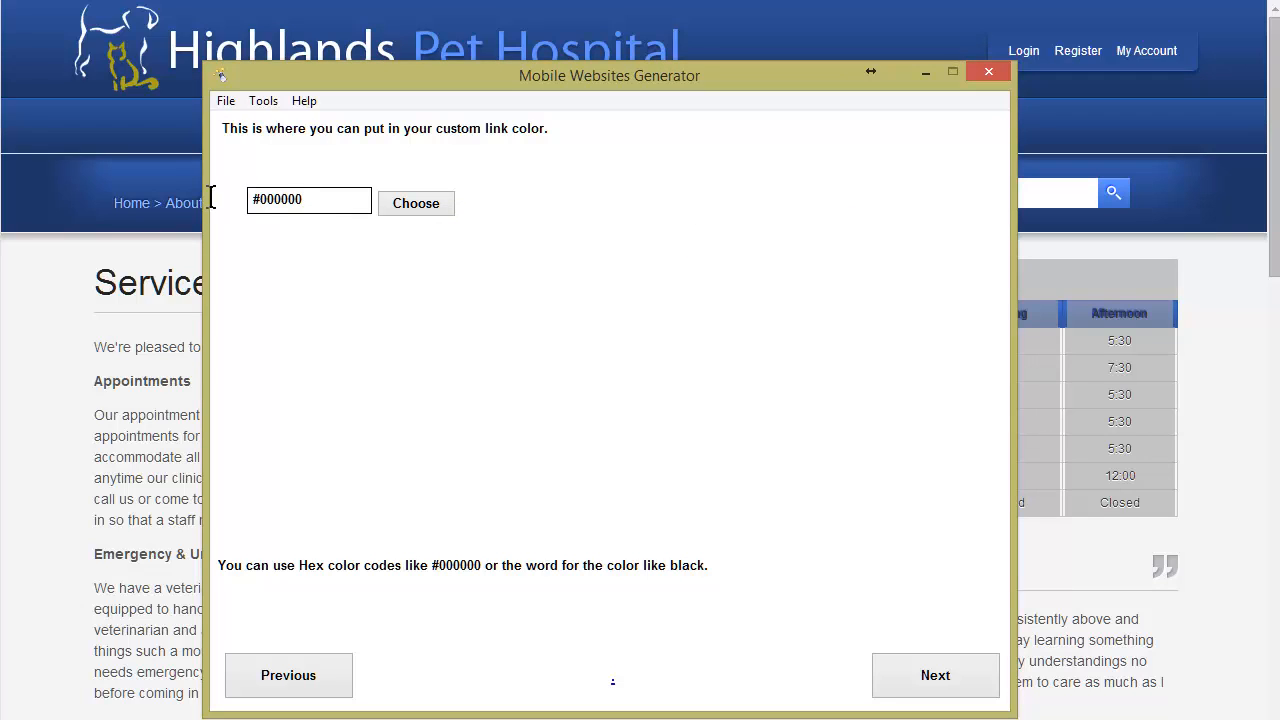
double_click(276, 200)
key(ctrl+v)
Return to the custom link color, set it to white, and compare it with the hospital's website.
click(932, 676)
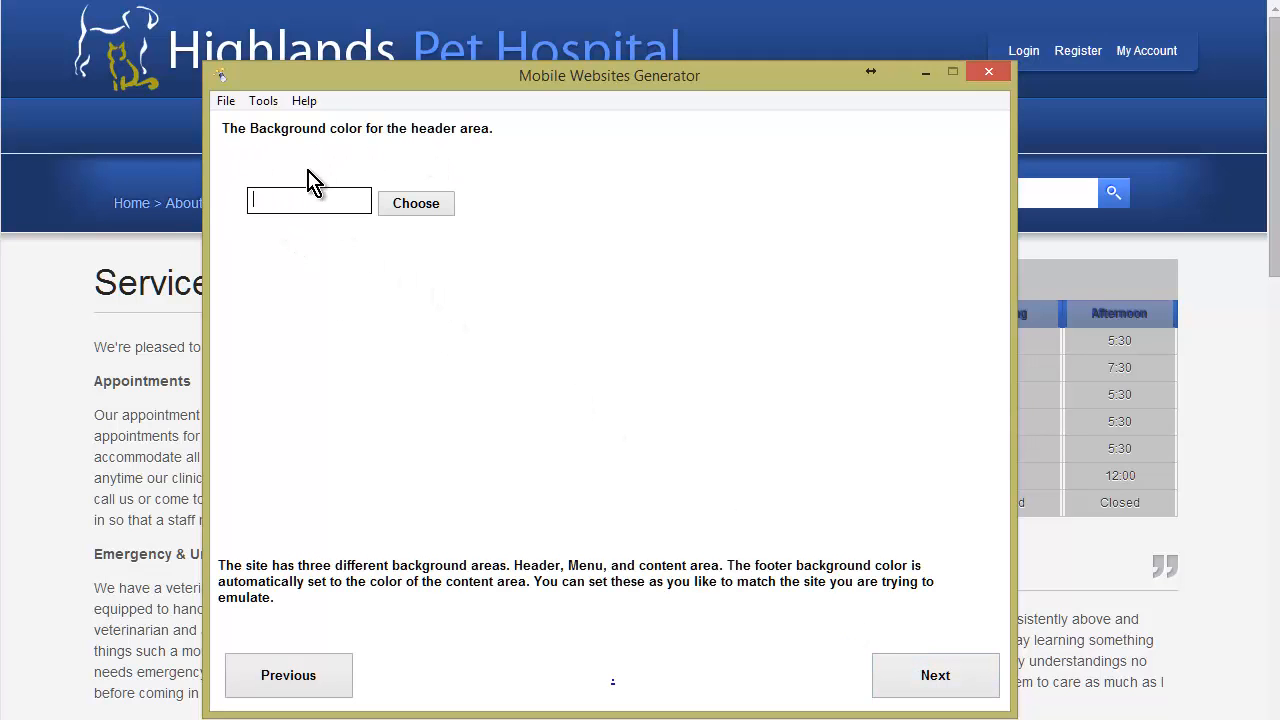
click(284, 676)
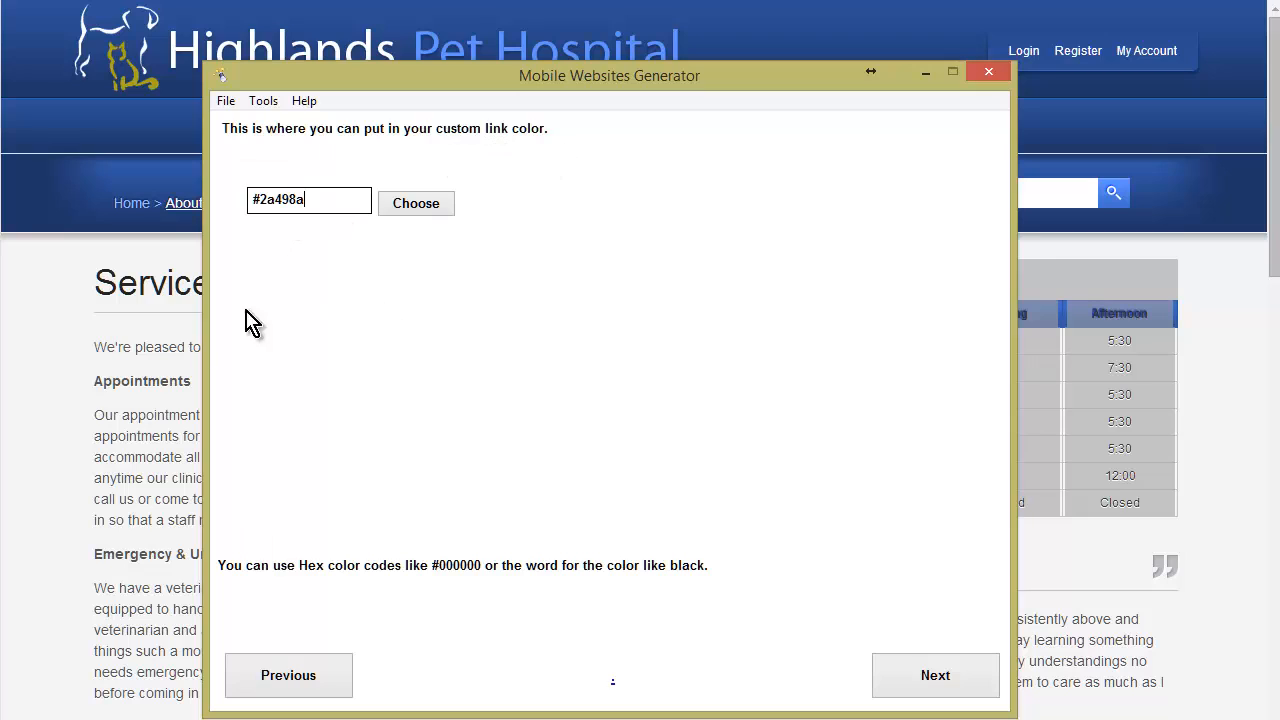
double_click(287, 199)
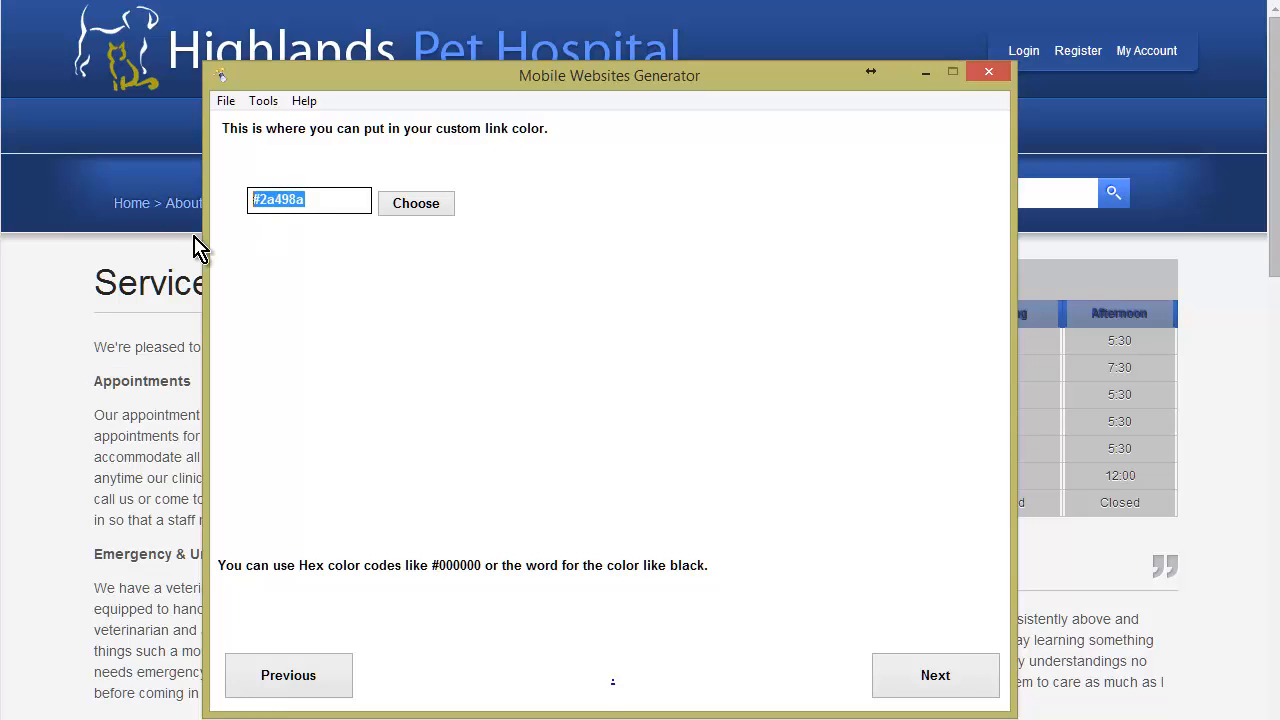
key(BackSpace)
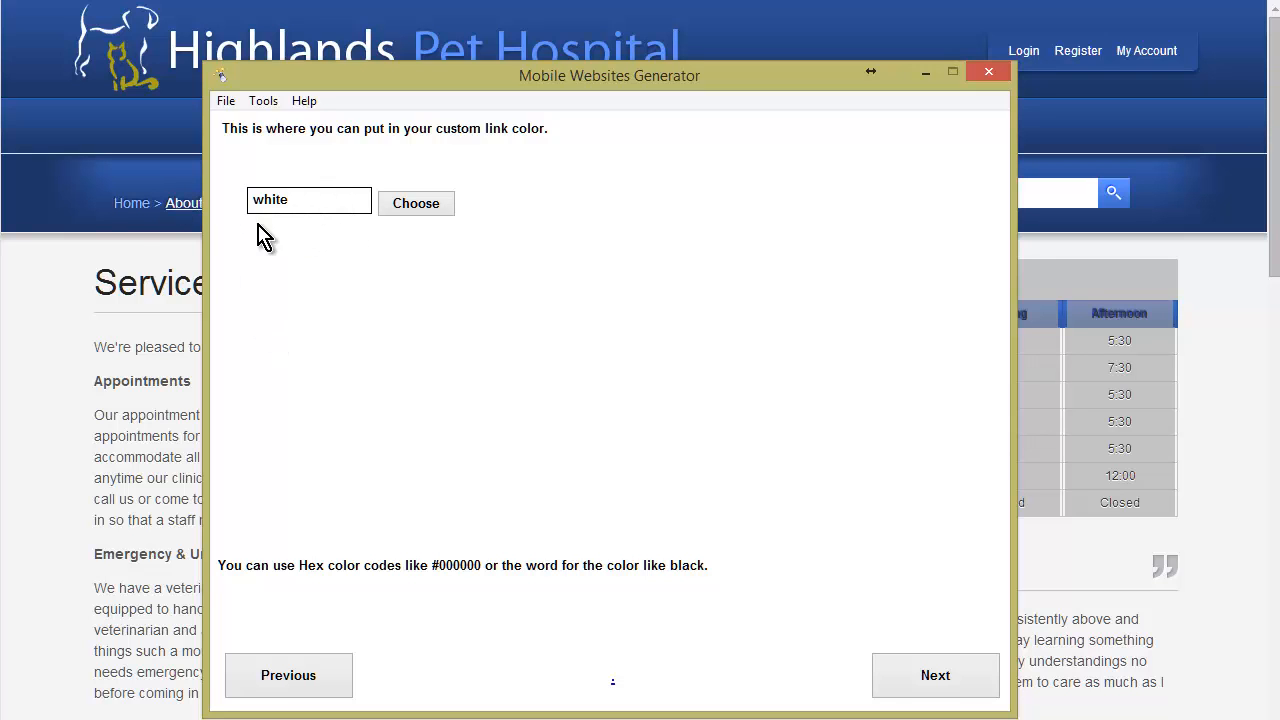
click(8, 315)
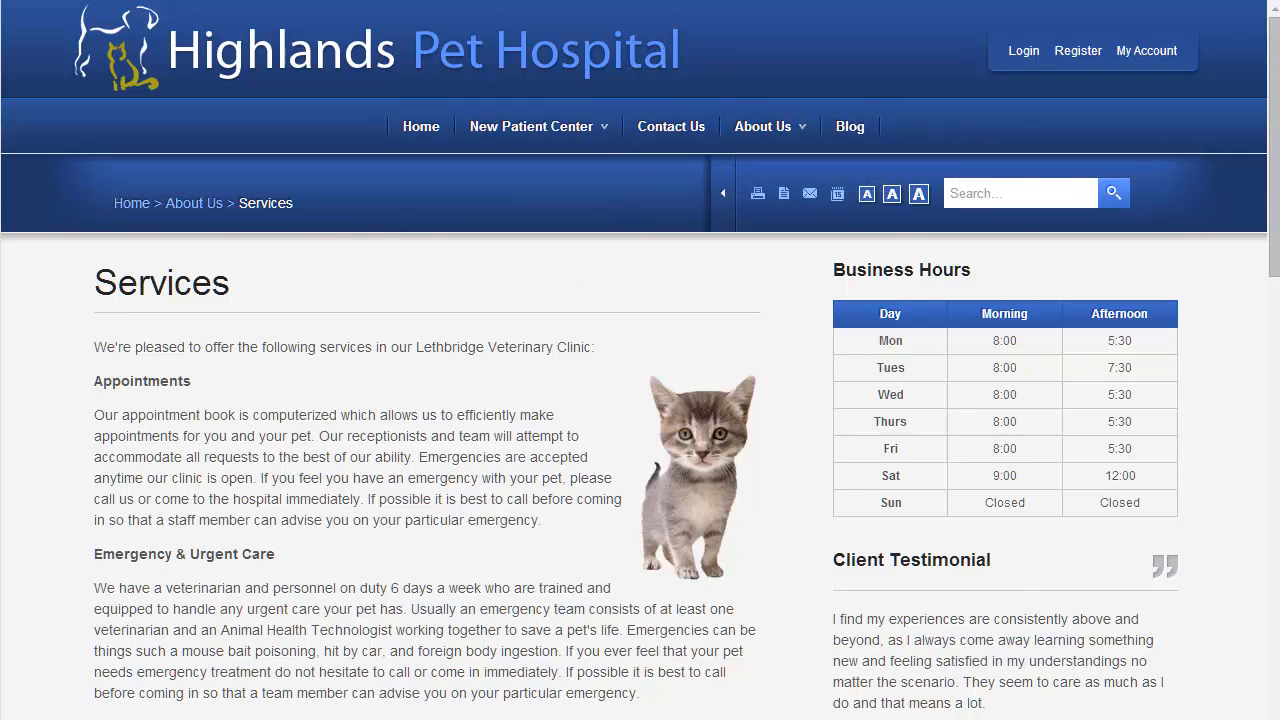
key(alt+Tab)
Set the header area's background color to #2a498a and the header text color to white.
click(956, 686)
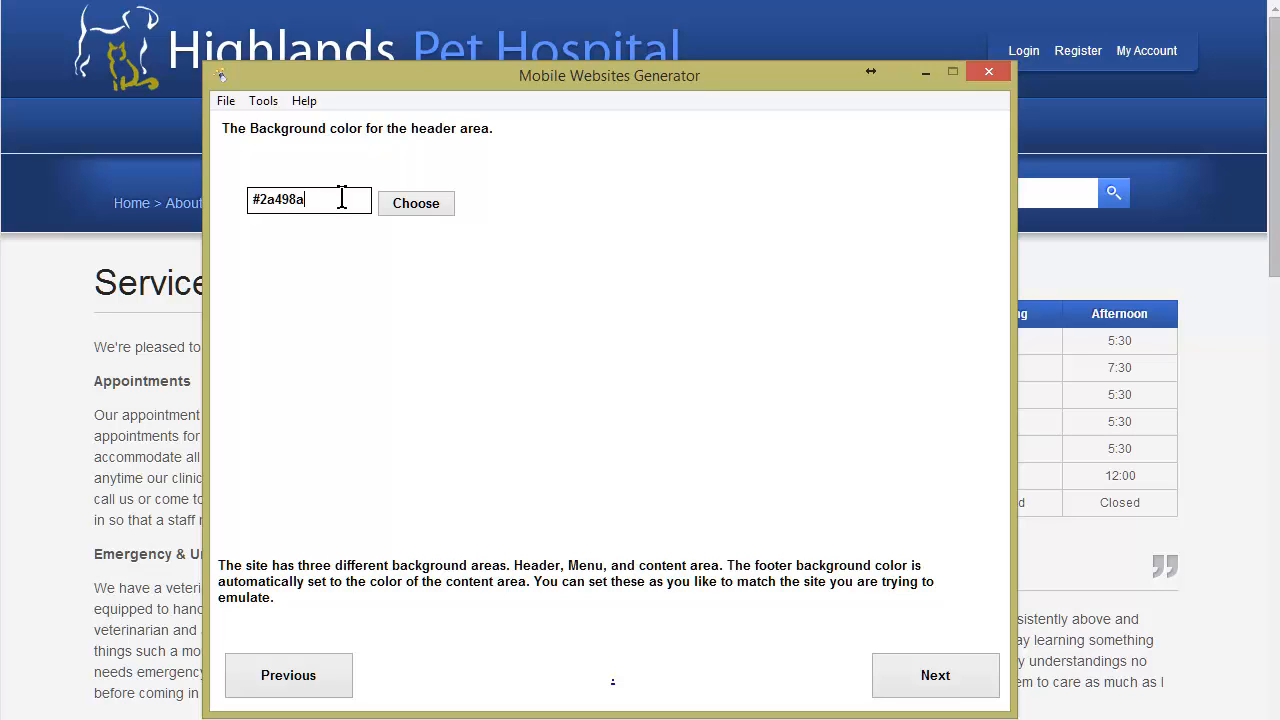
click(935, 678)
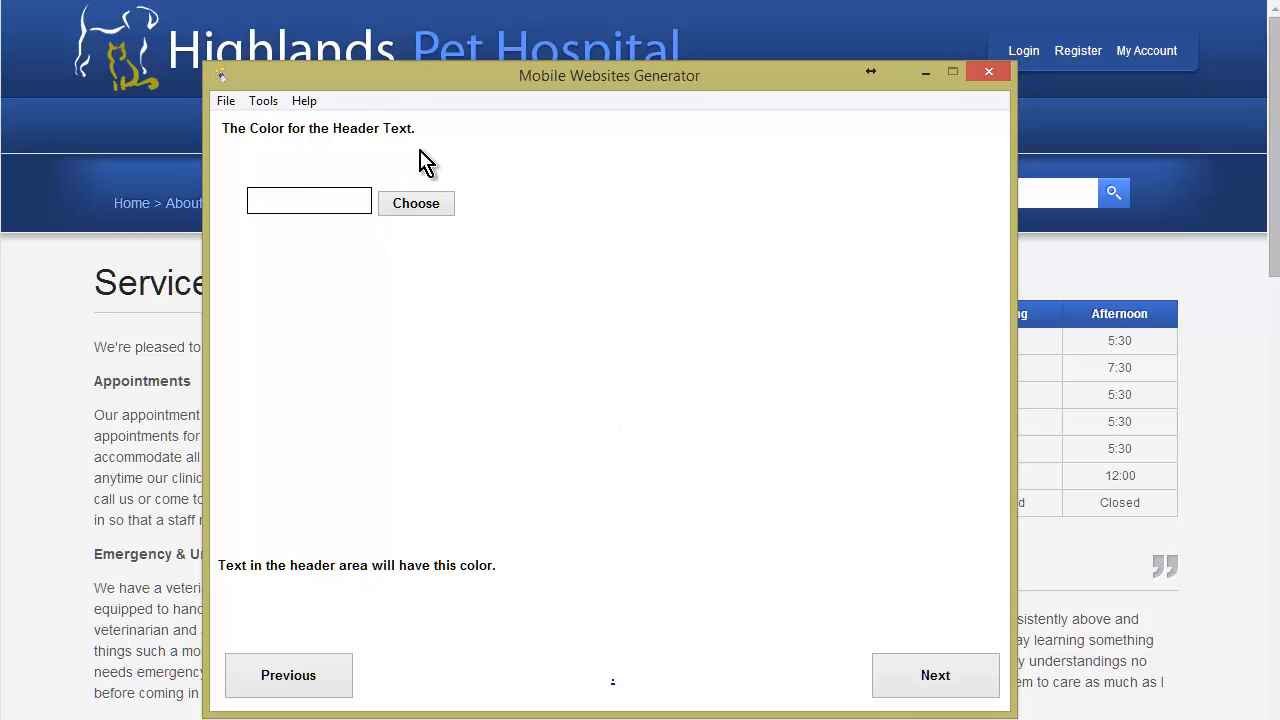
click(309, 203)
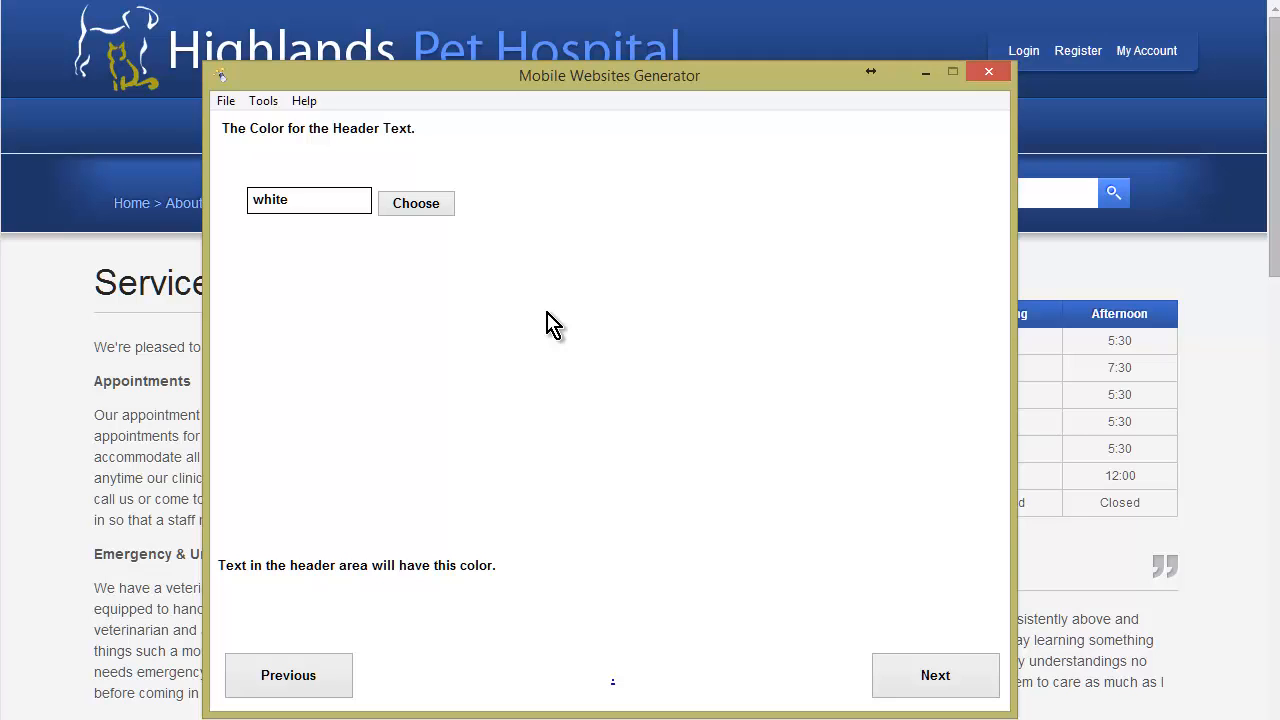
click(932, 672)
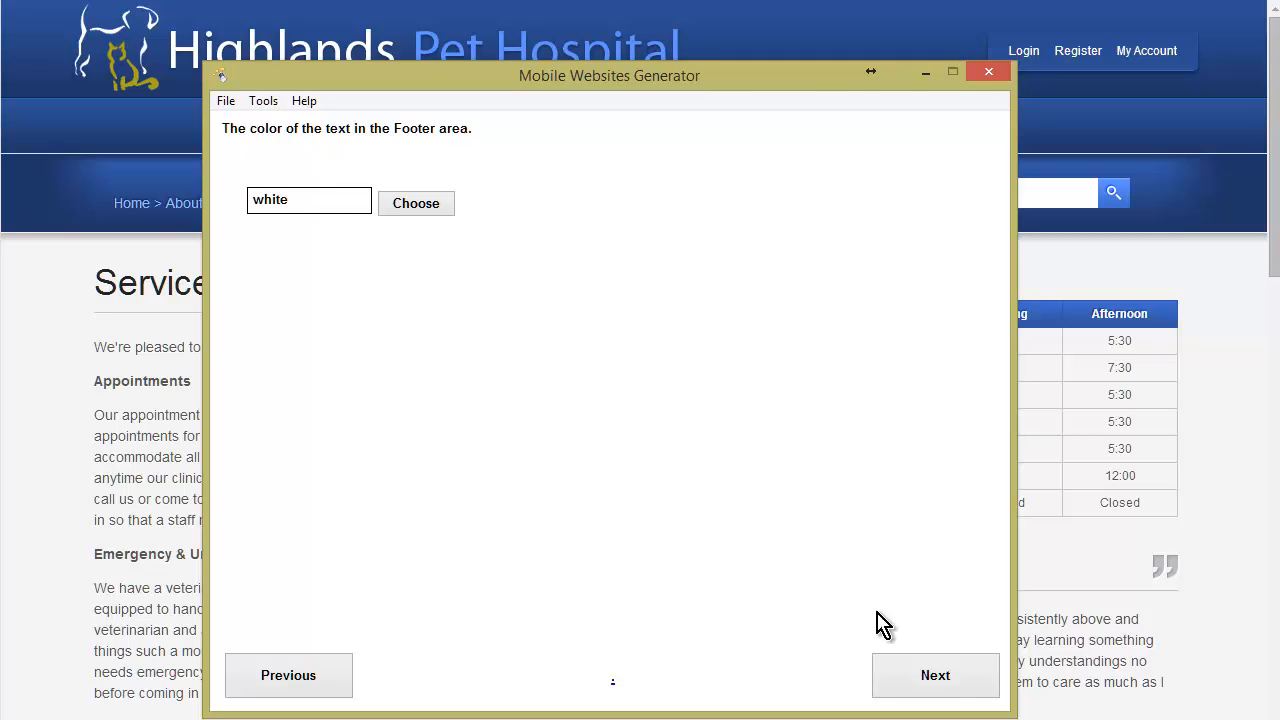
Set the footer text color to white and the content area text color to black, checking against the hospital's website.
click(940, 675)
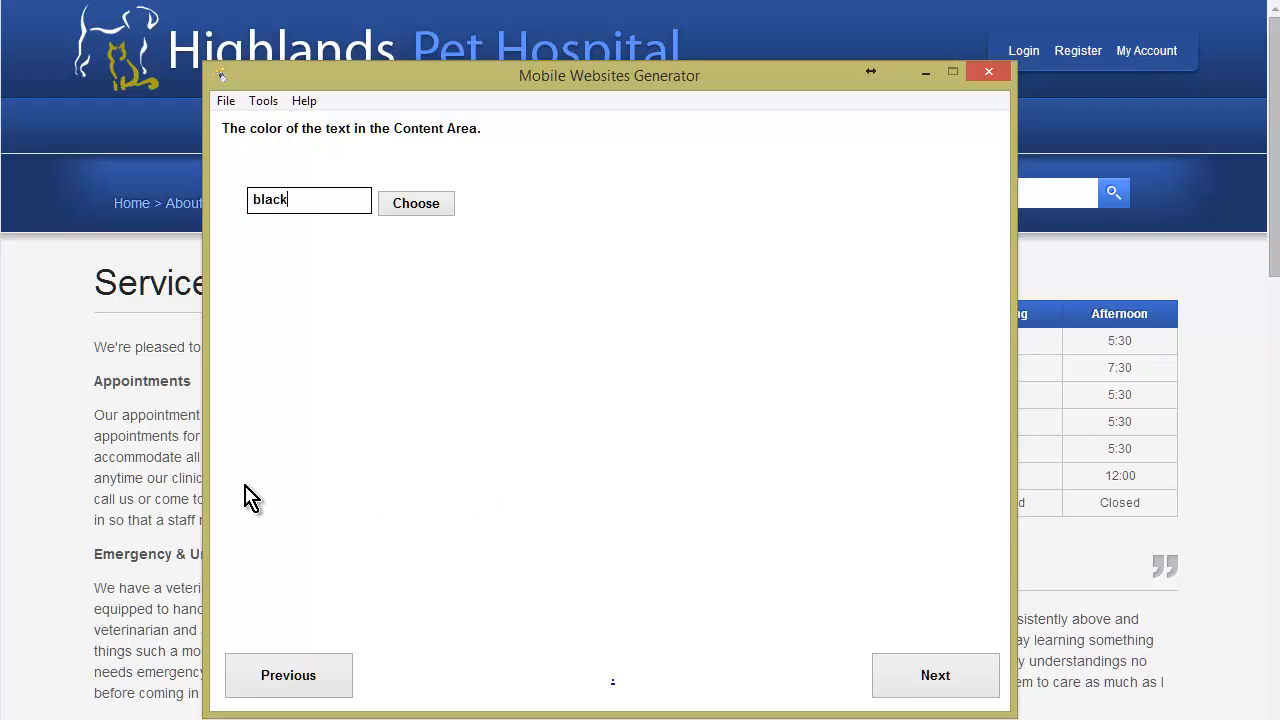
click(124, 418)
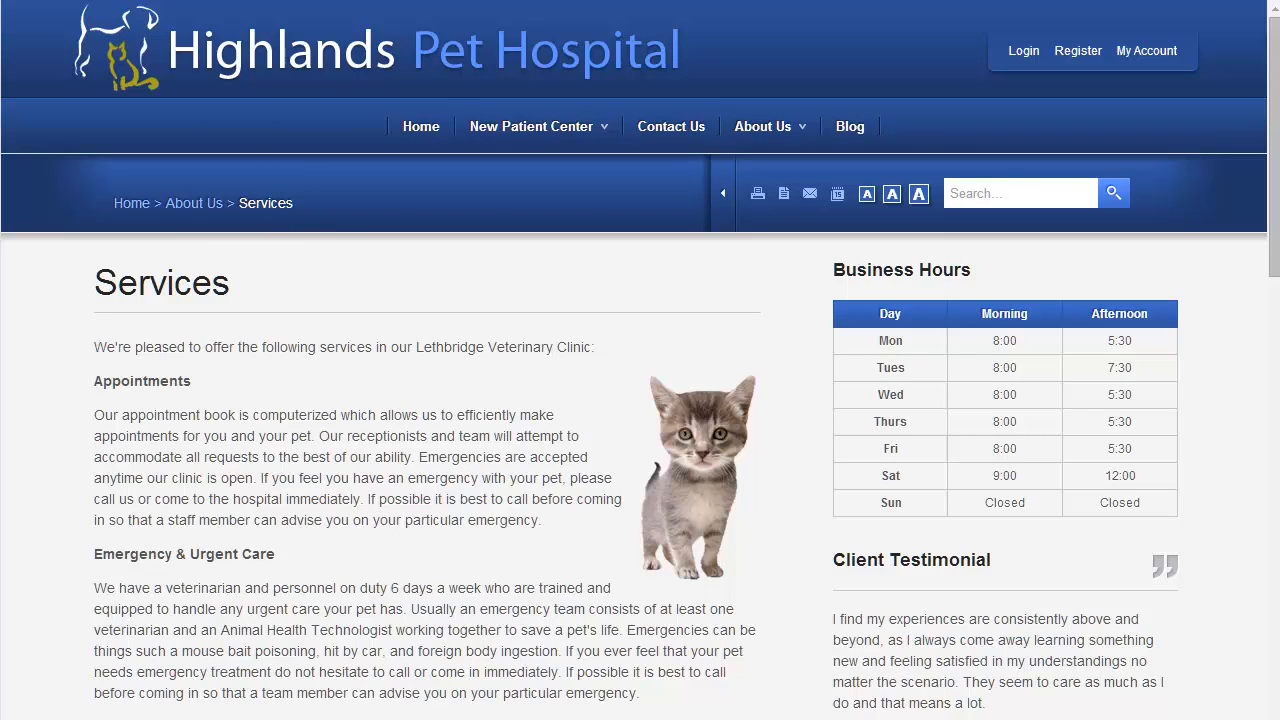
key(alt+Tab)
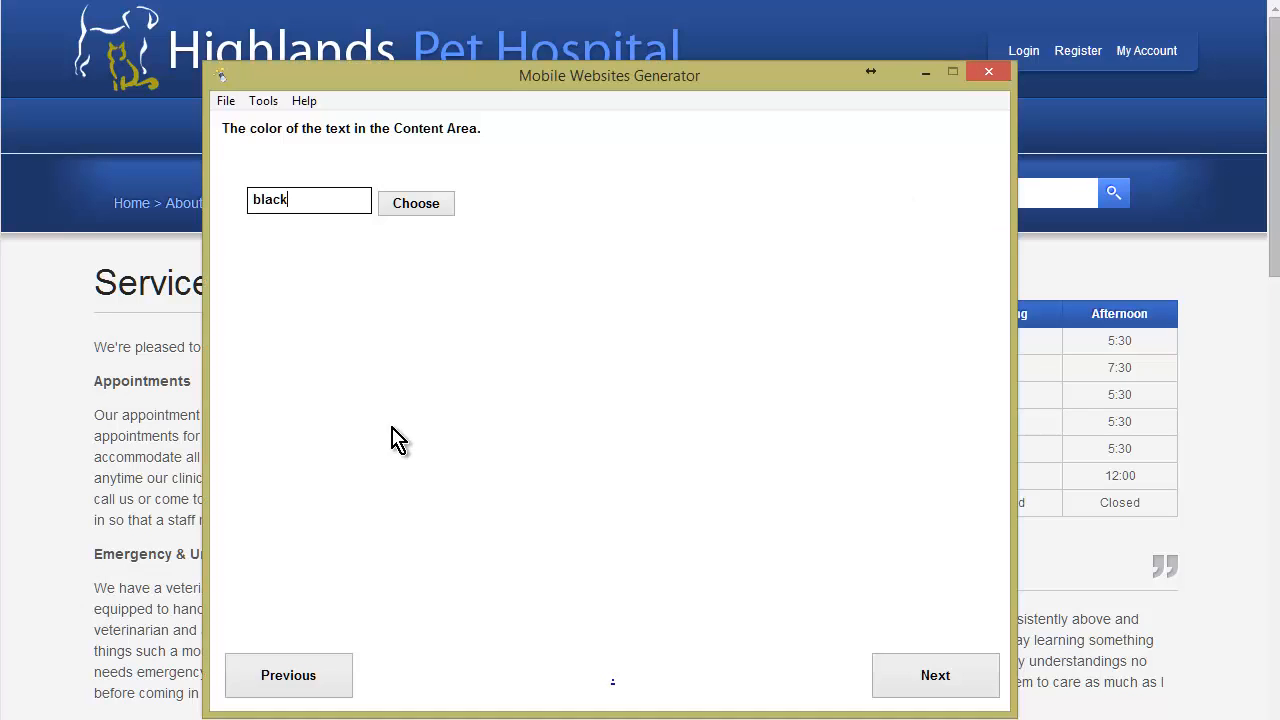
click(908, 672)
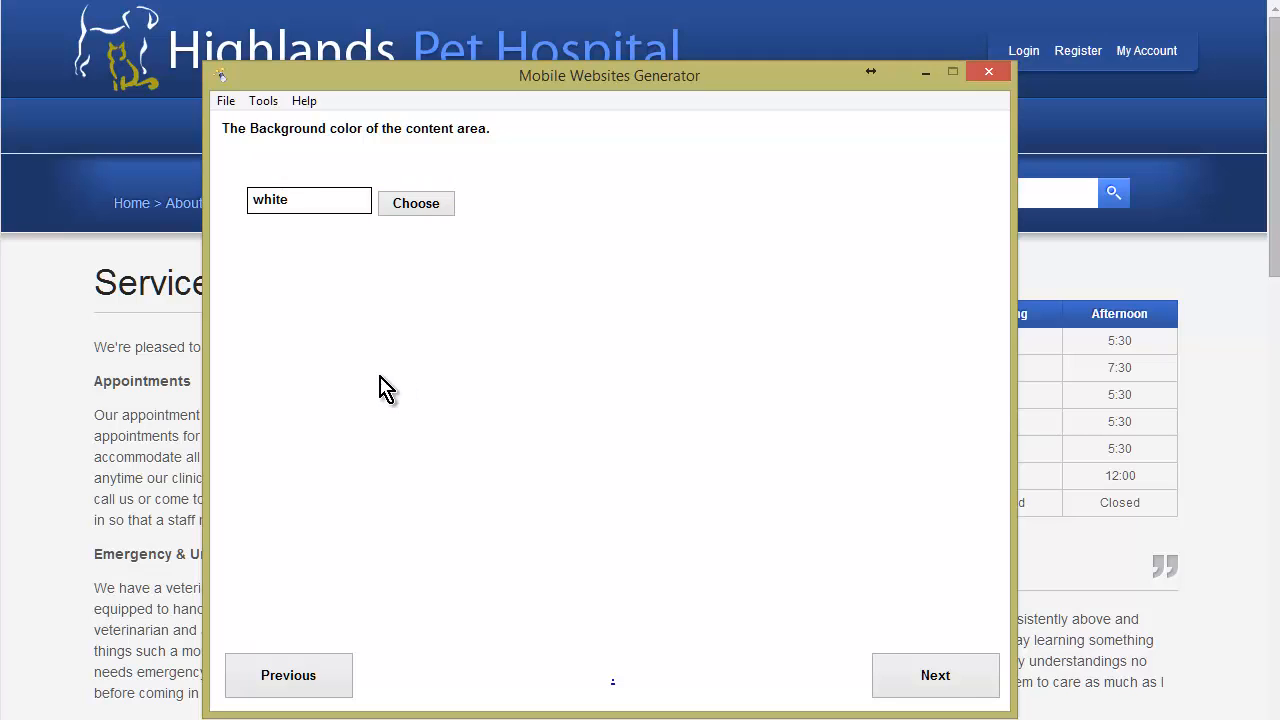
Set the content area background and the border around and between the menu bars to white.
click(897, 651)
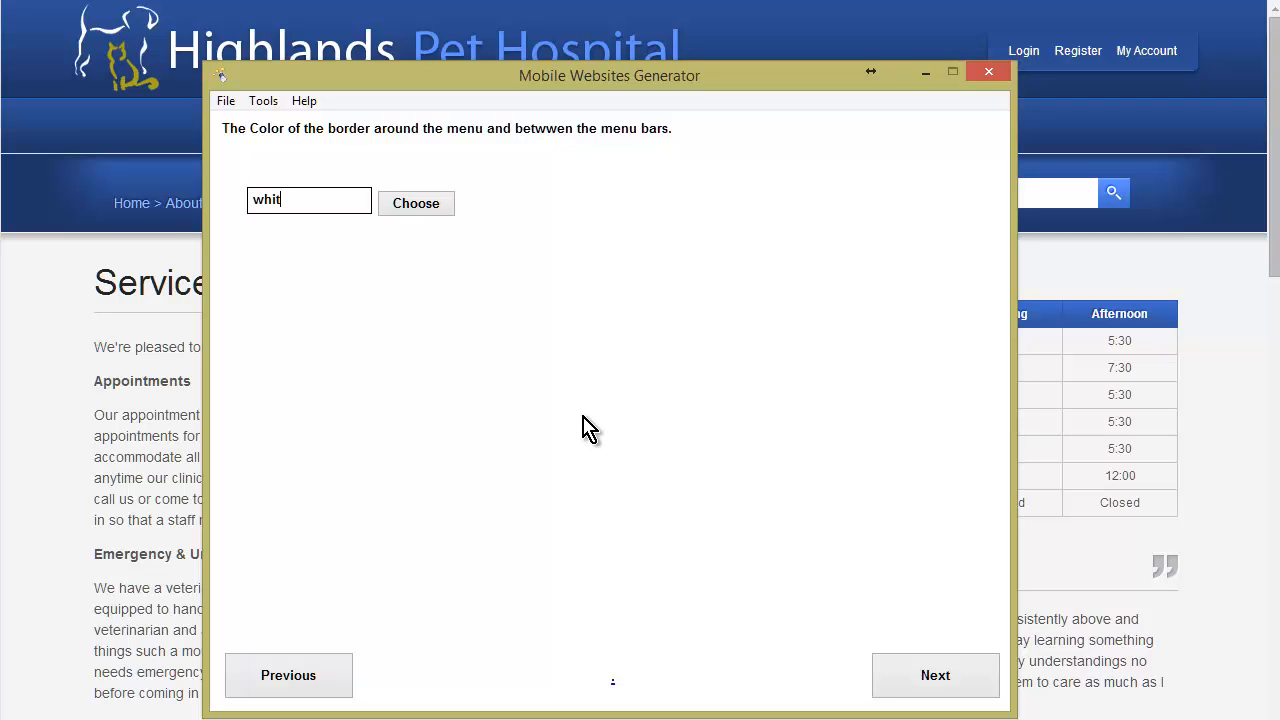
text(e)
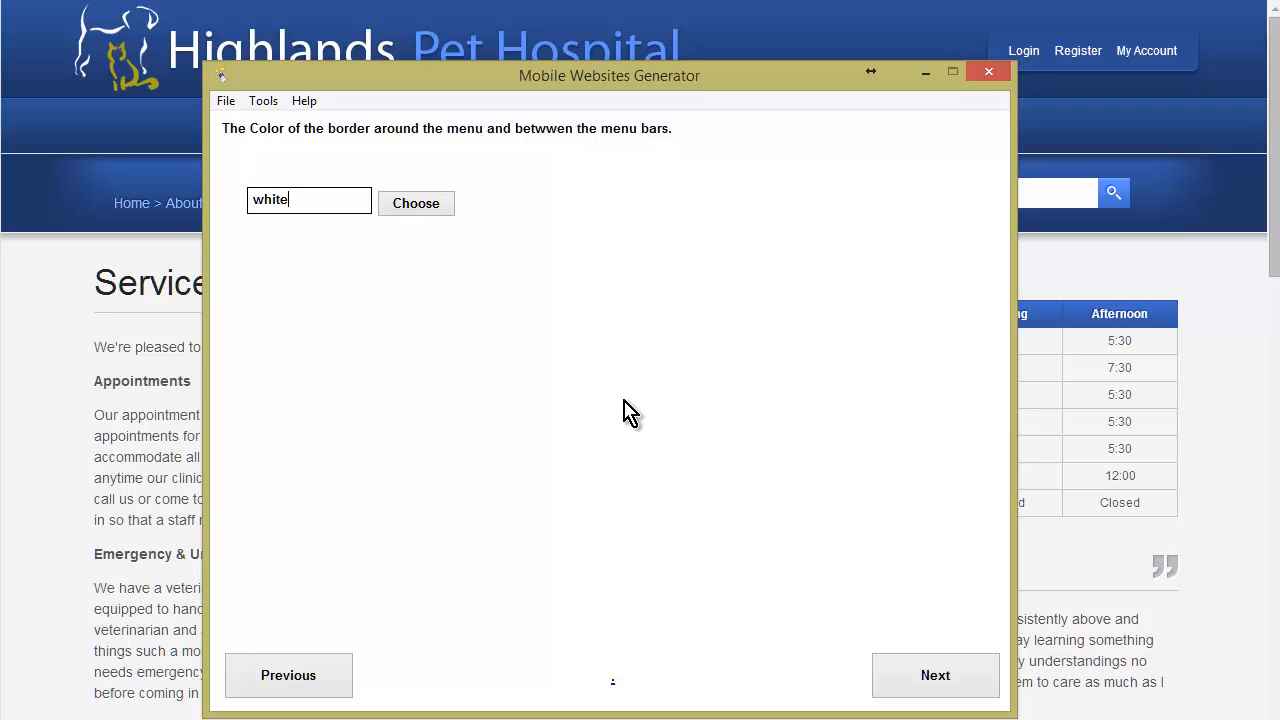
click(929, 684)
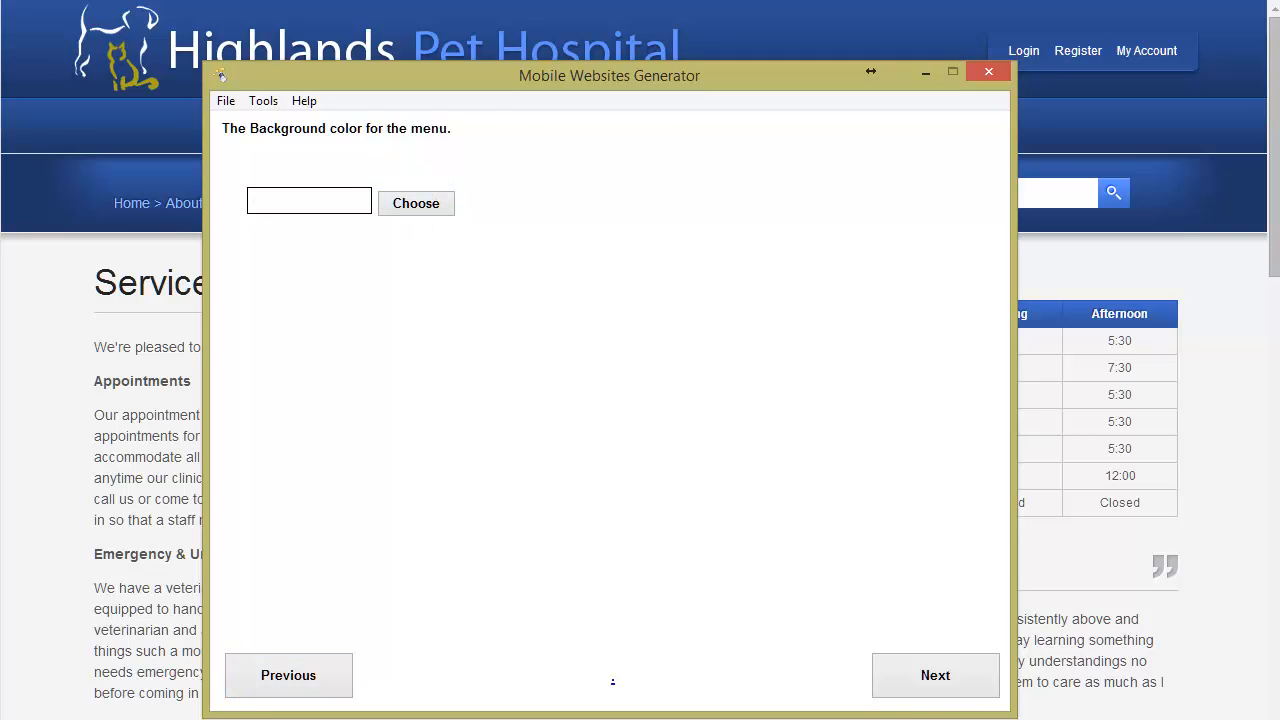
Sample the blue of the hospital website's menu bar with Quick HTML Color Picker and copy its code, #284785.
click(450, 719)
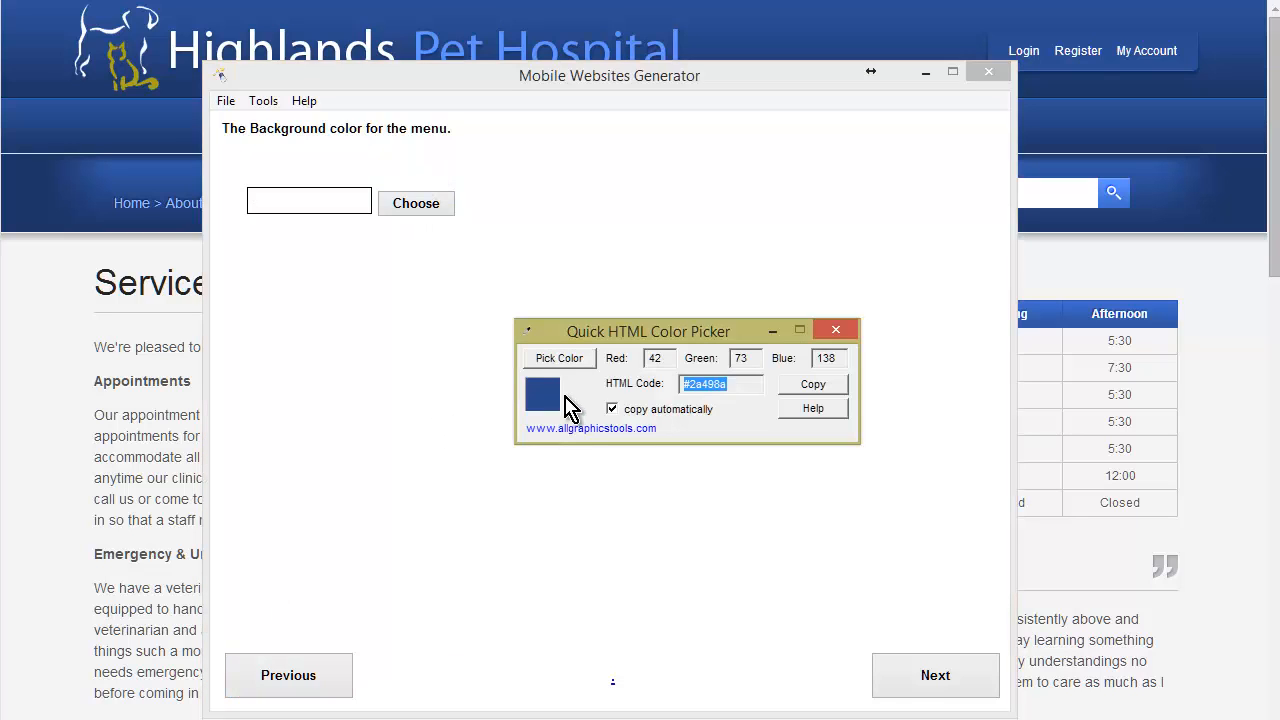
click(561, 360)
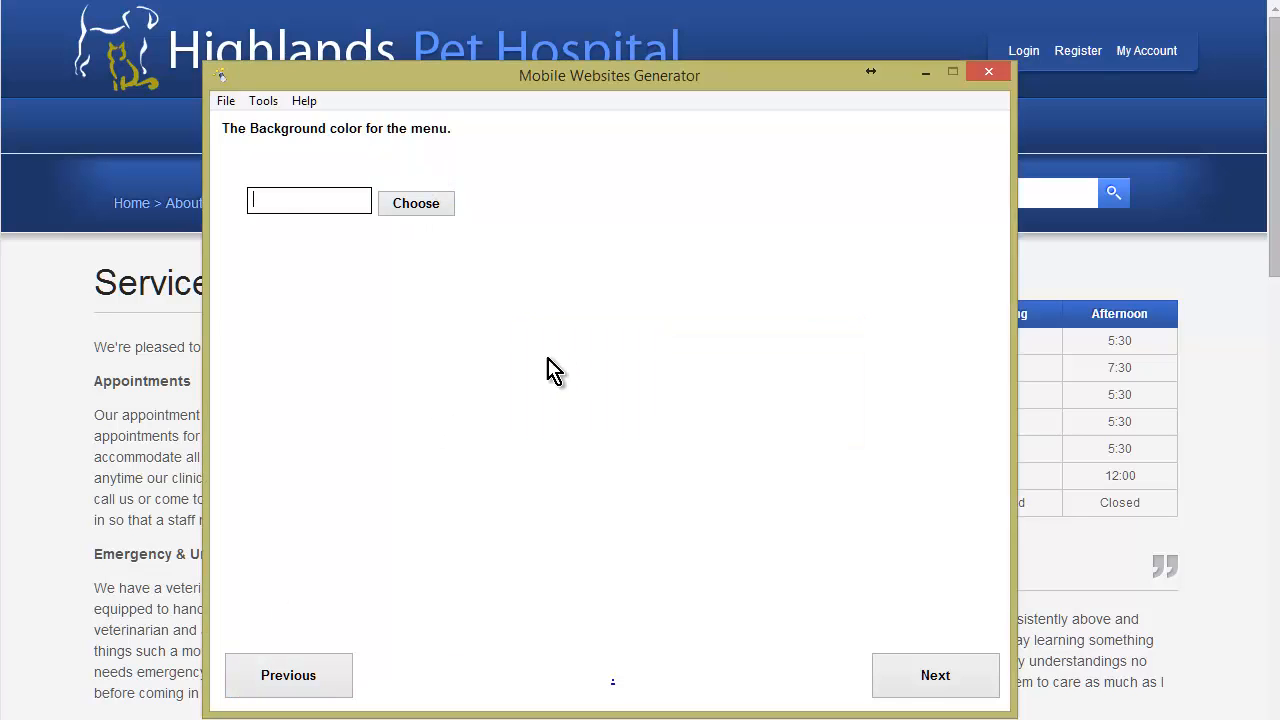
click(67, 122)
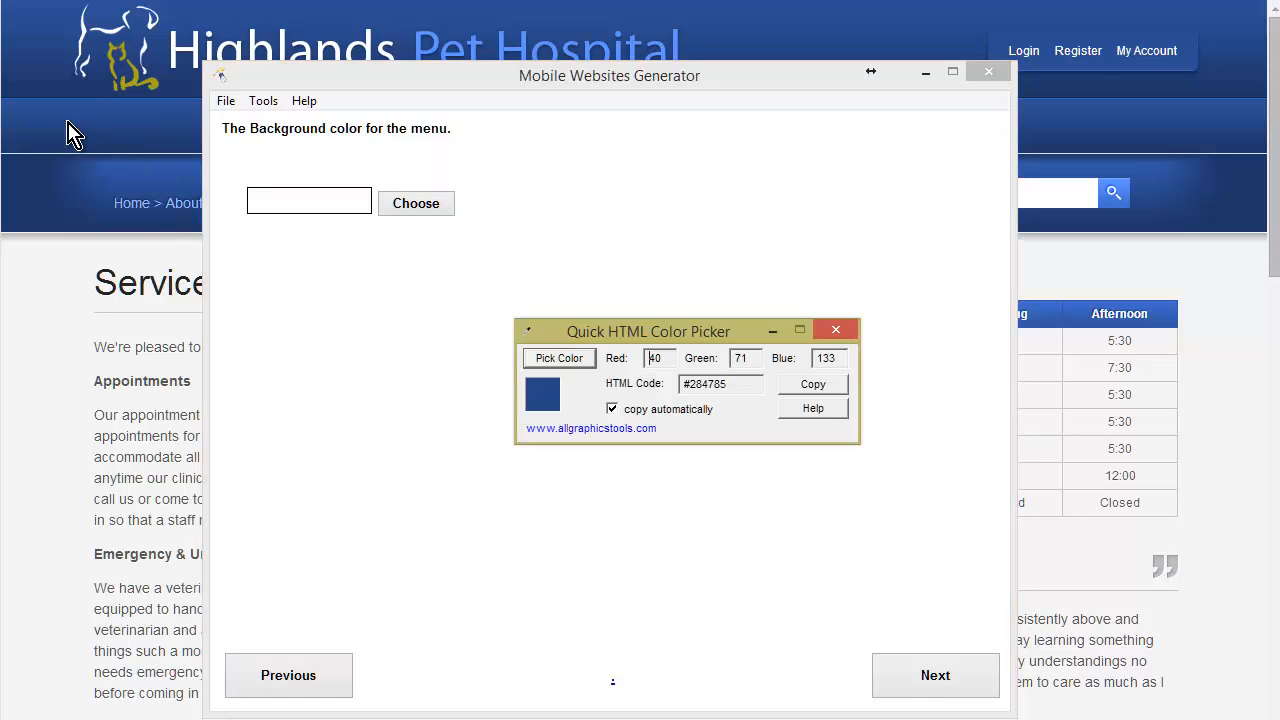
double_click(698, 380)
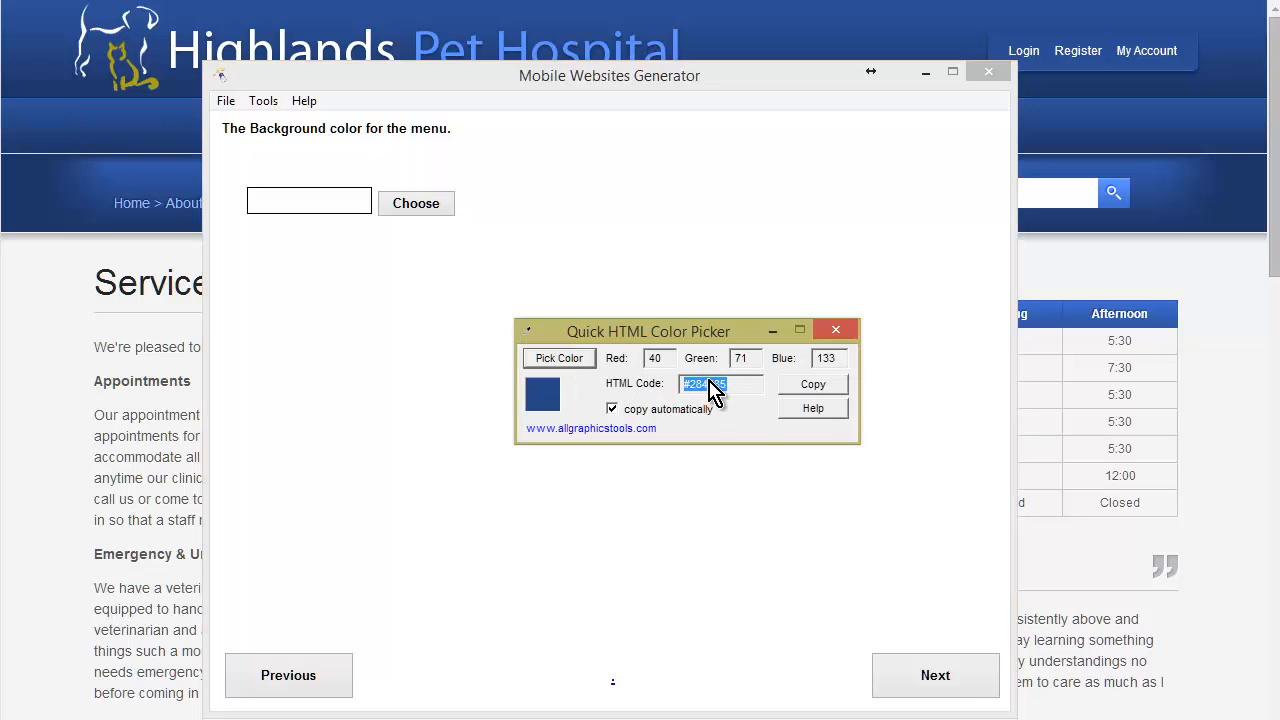
right_click(708, 381)
click(786, 447)
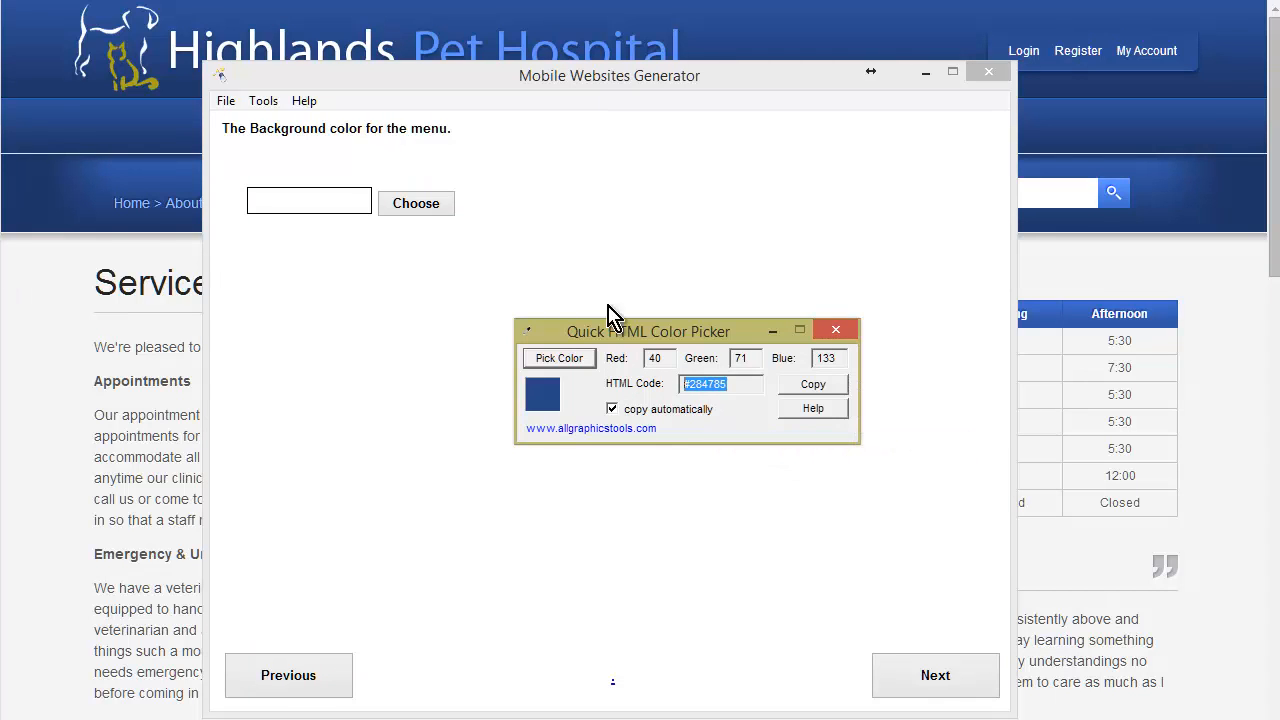
Paste #284785 as the menu's background color in Mobile Websites Generator and continue.
click(313, 201)
right_click(314, 205)
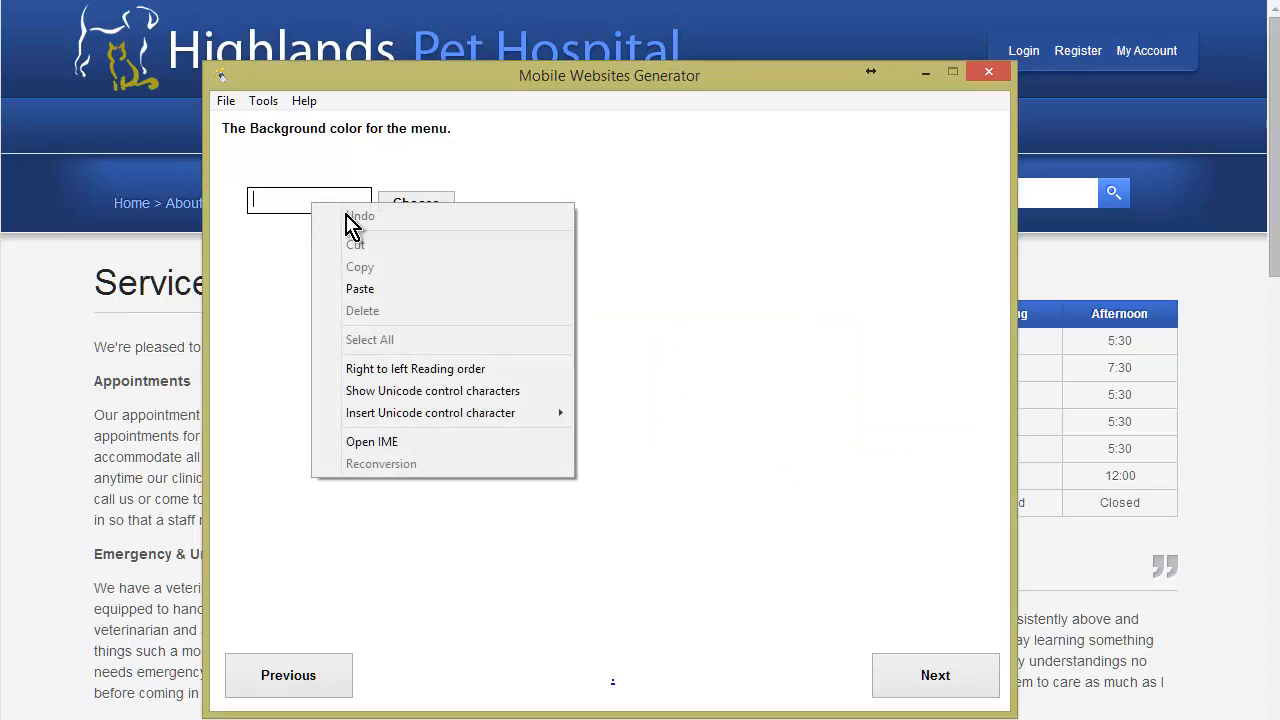
click(400, 289)
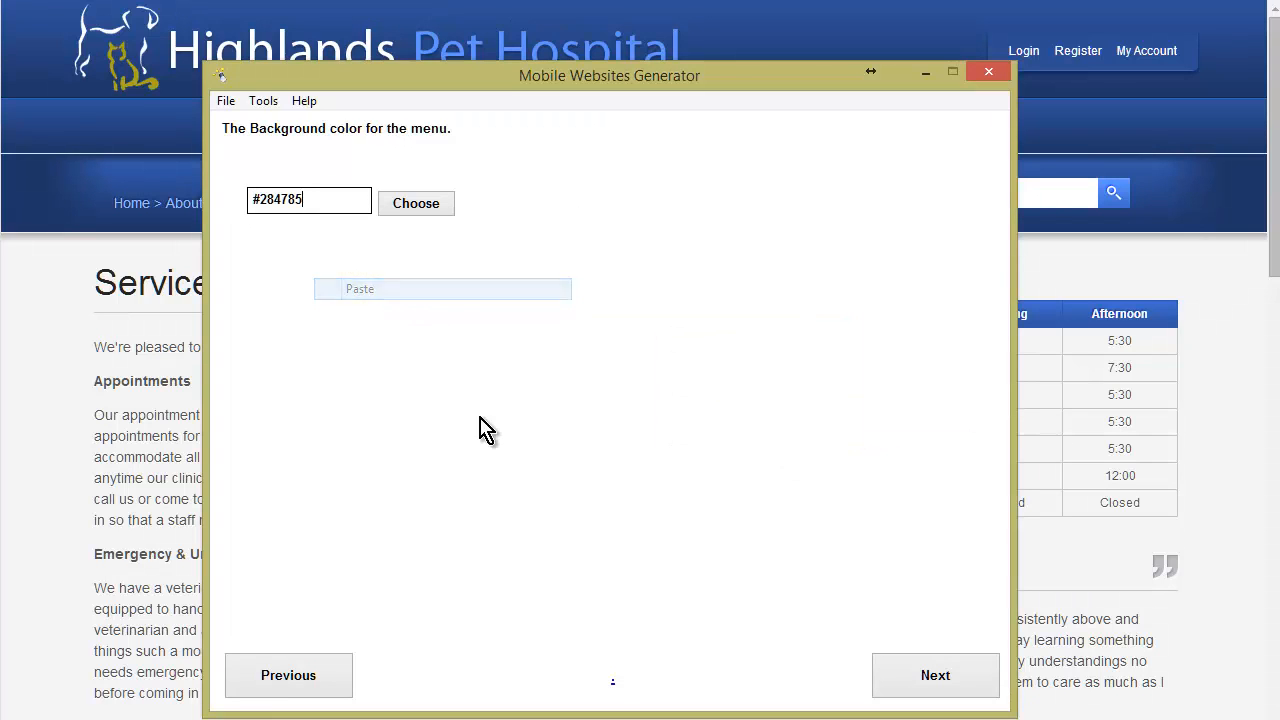
click(914, 665)
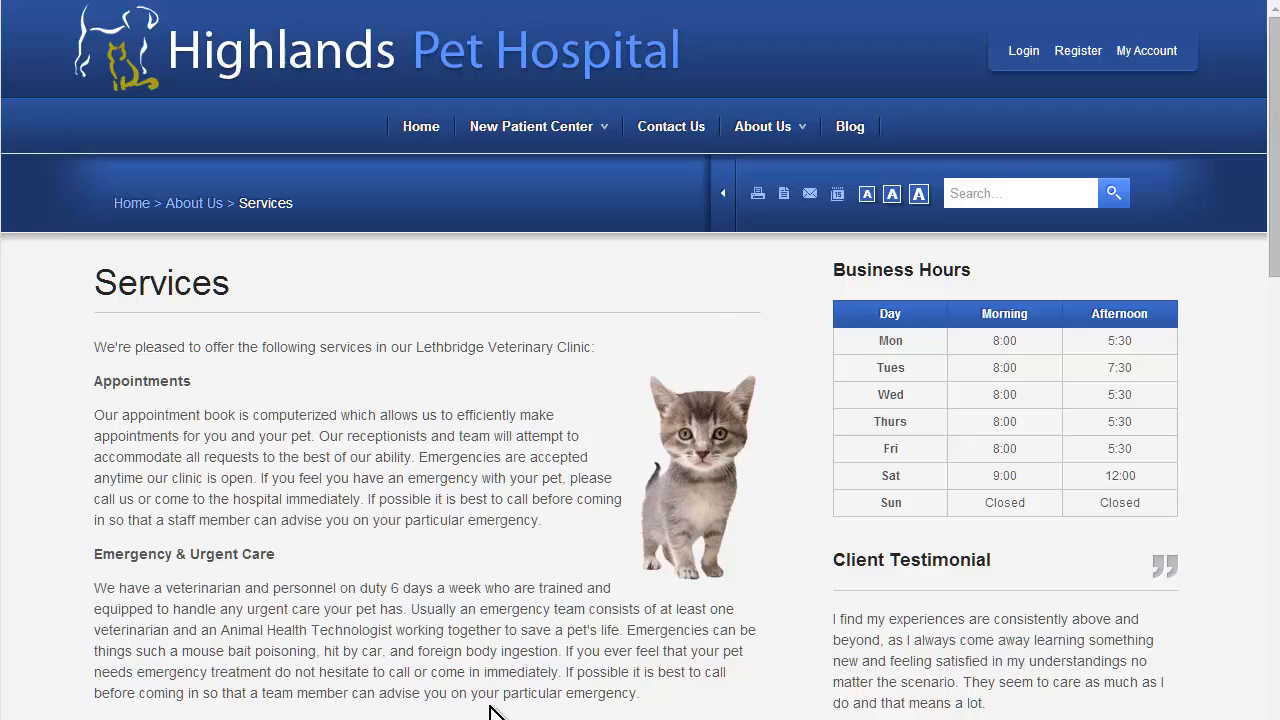
Look through the hospital's Services page from the header to its lower part, and switch to the highlandspethospitalmobile folder in File Explorer.
scroll(445, 472, down, 10)
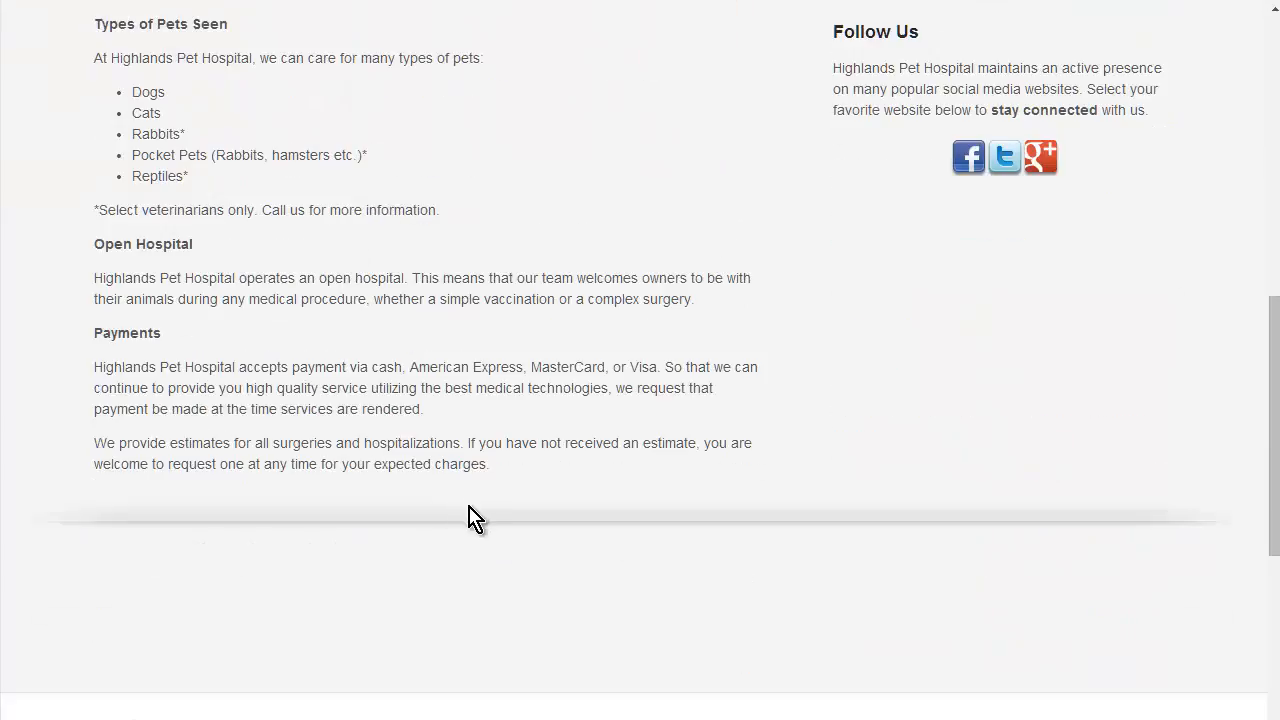
scroll(475, 510, down, 3)
scroll(502, 506, up, 11)
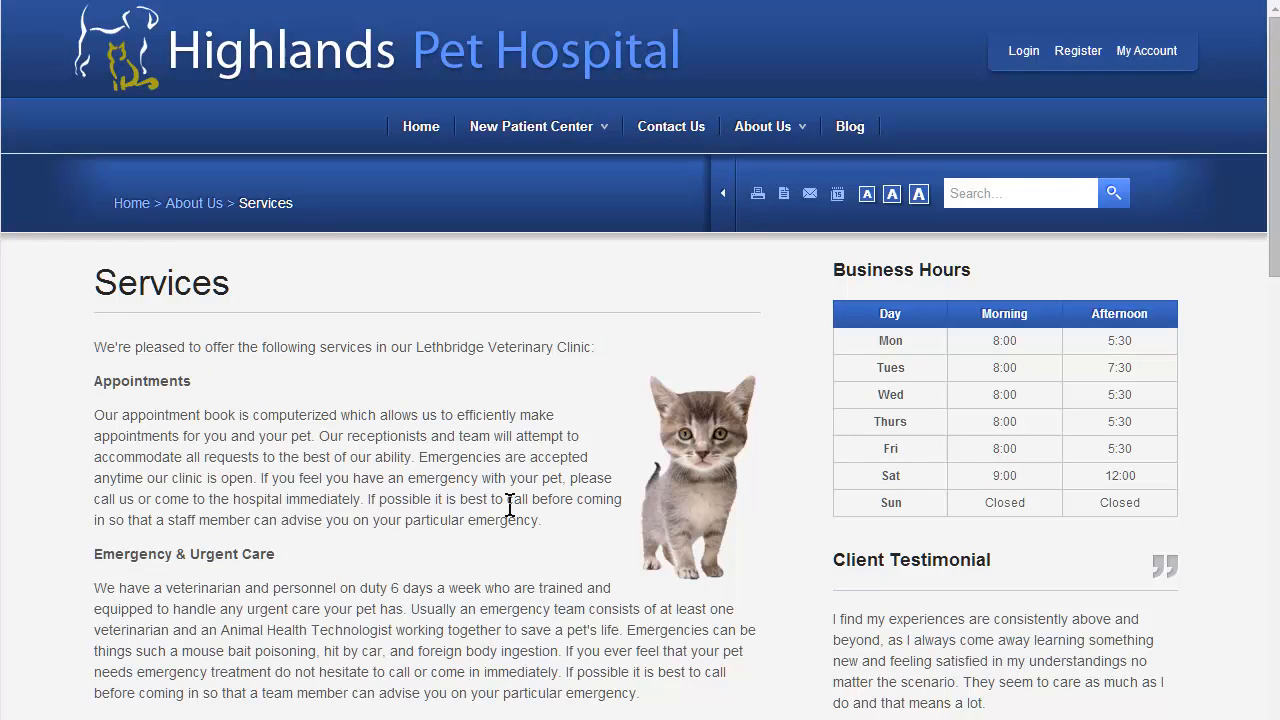
key(alt+Tab)
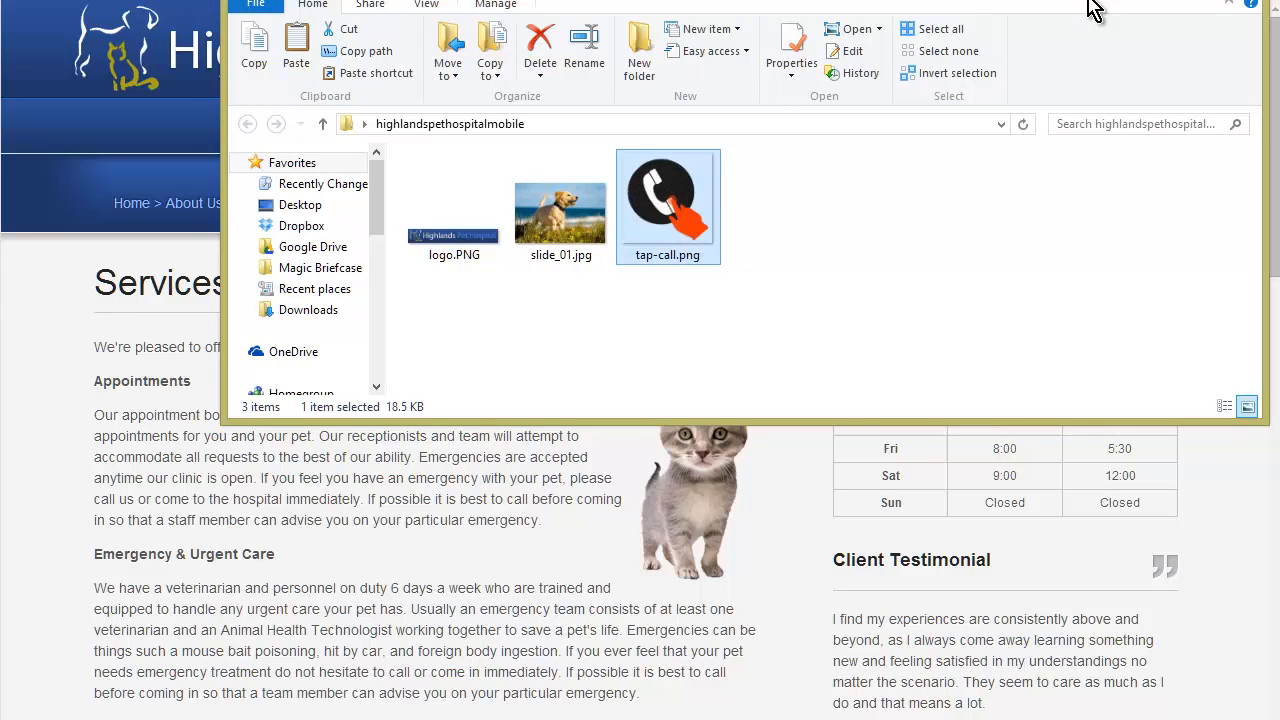
Switch back to Mobile Websites Generator, choose tap-call.png from the highlandspethospitalmobile folder as the click-to-call image, and continue.
click(1186, 3)
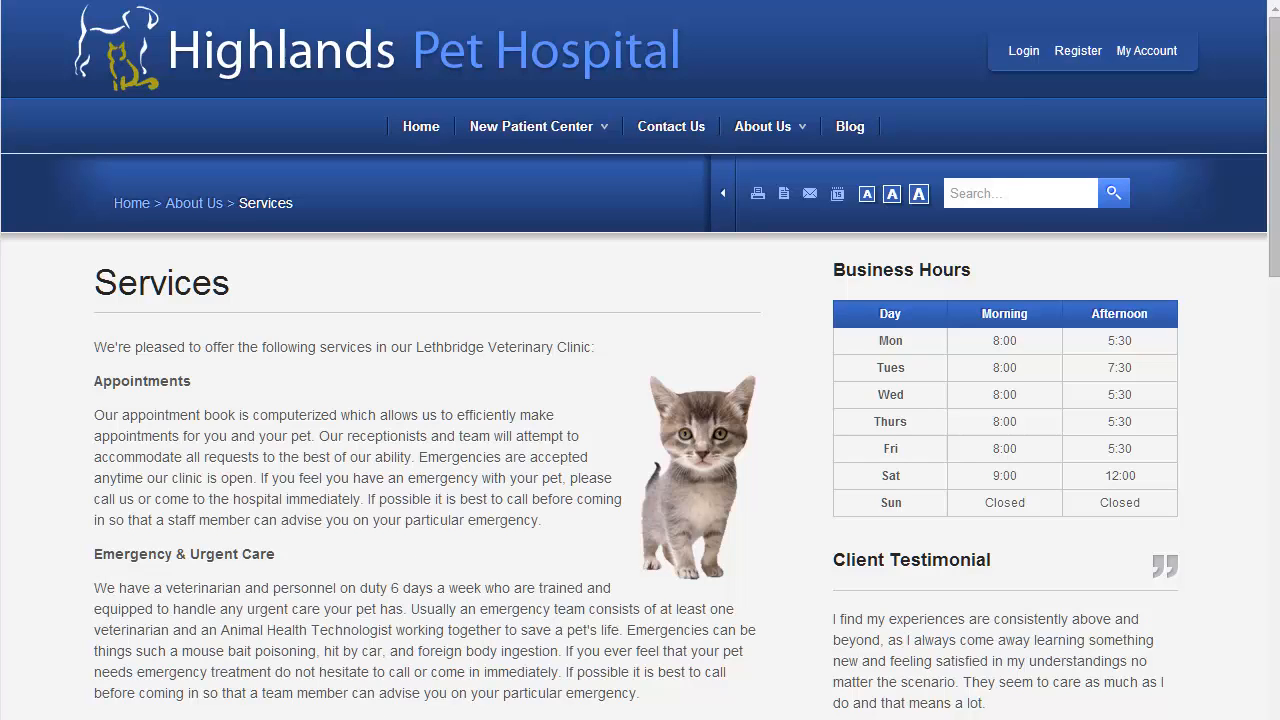
click(352, 718)
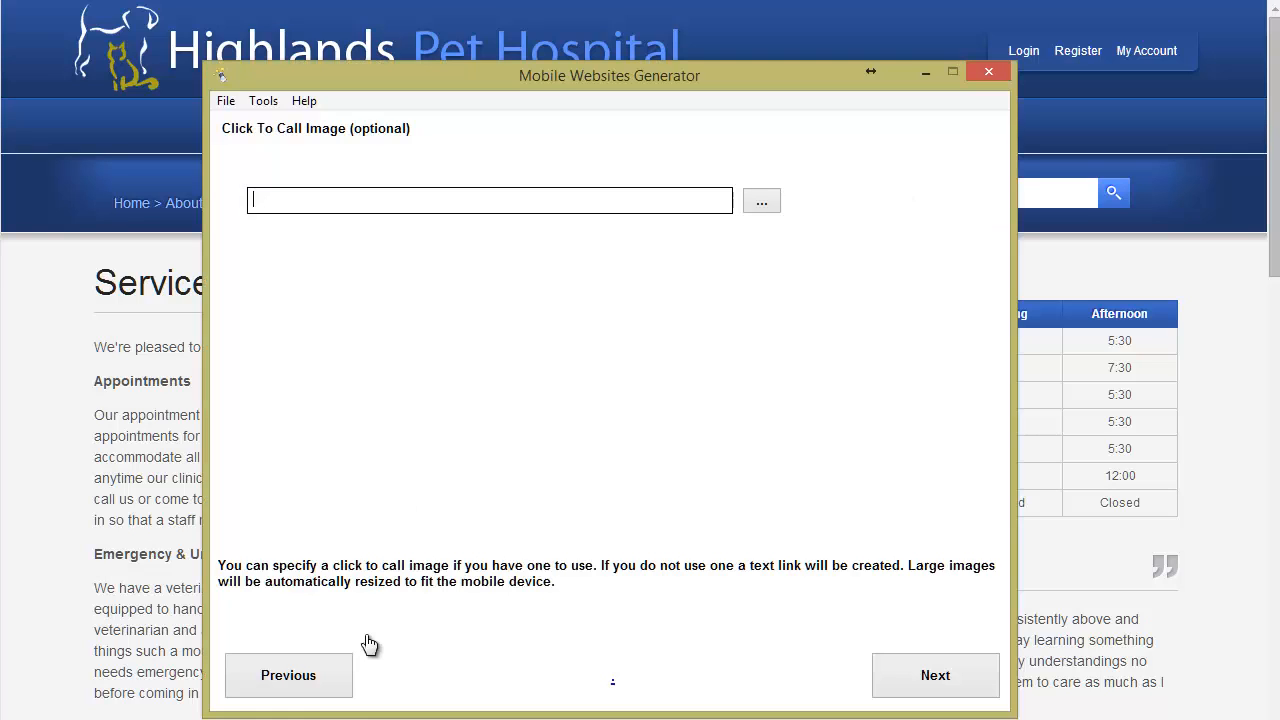
click(762, 204)
click(772, 225)
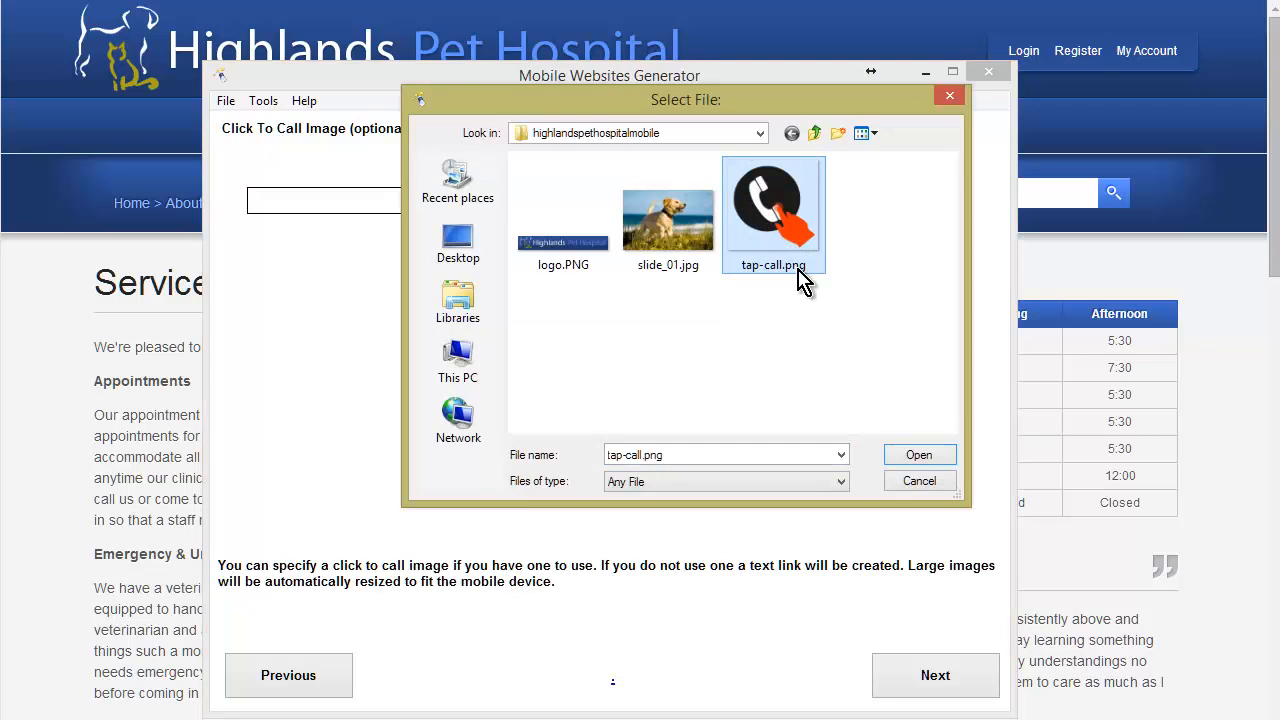
click(916, 455)
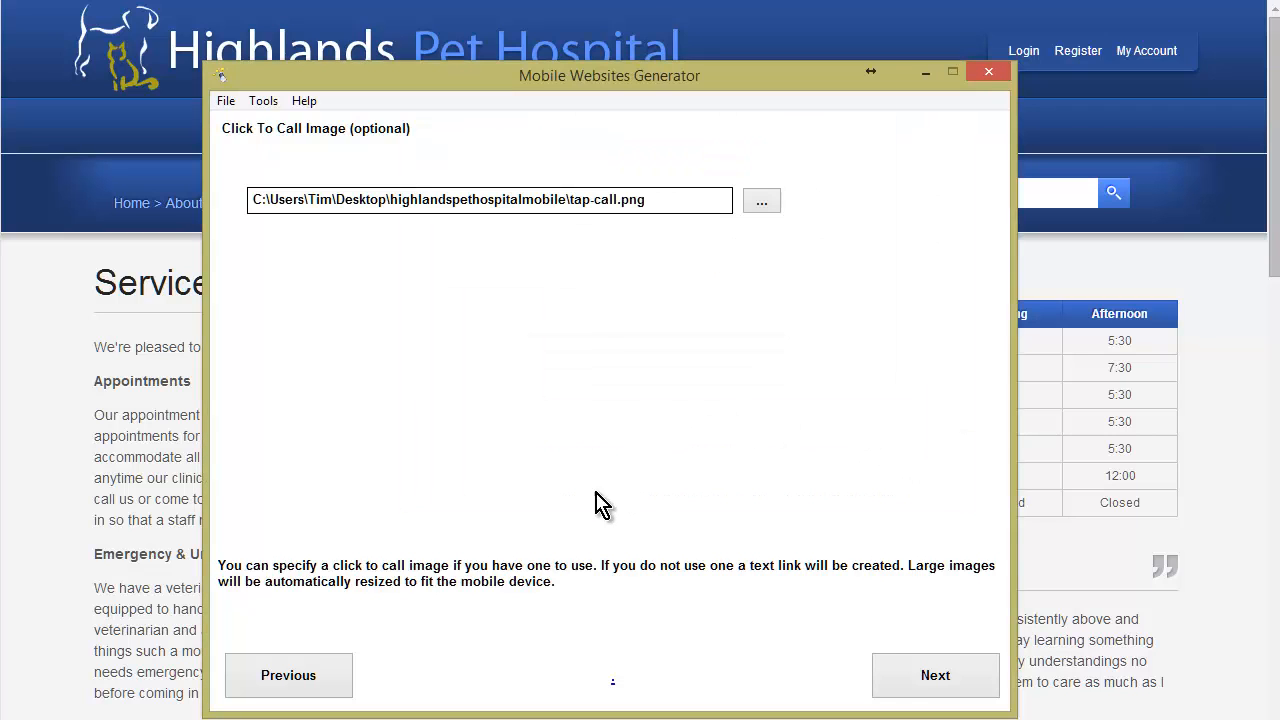
click(916, 676)
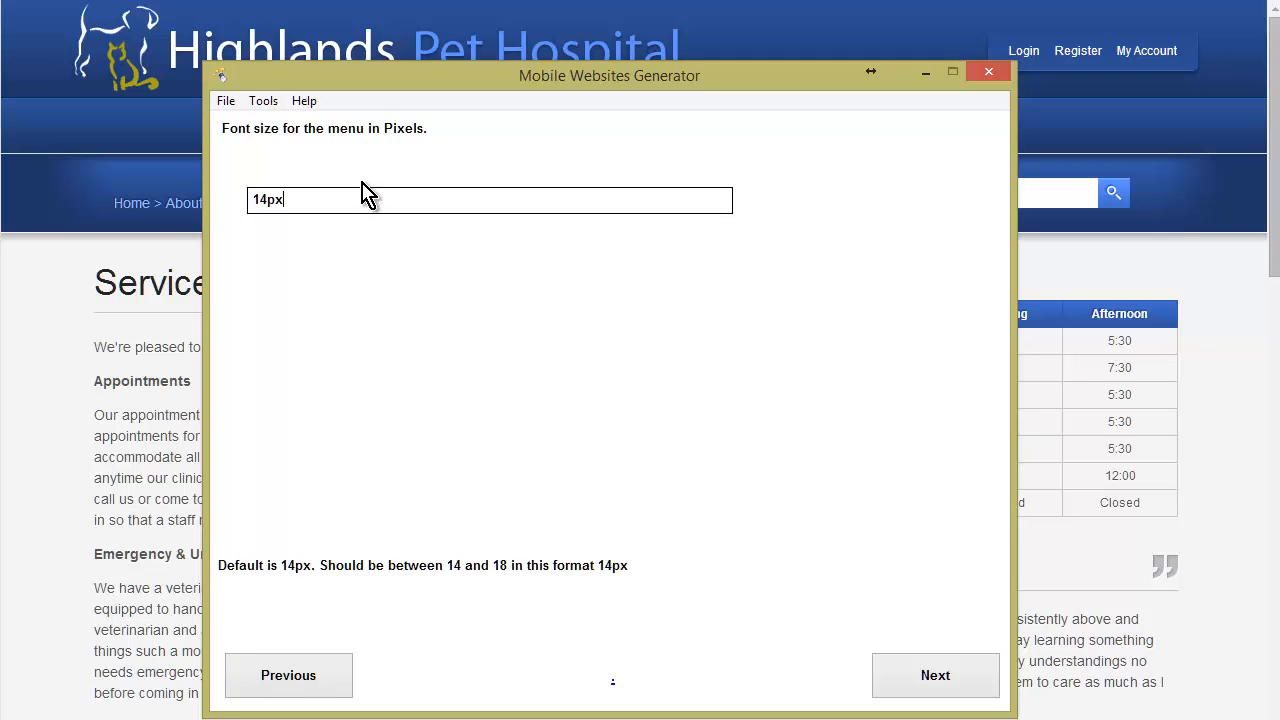
Accept 14px as the menu font size and set the menu font family to Verdana.
click(933, 678)
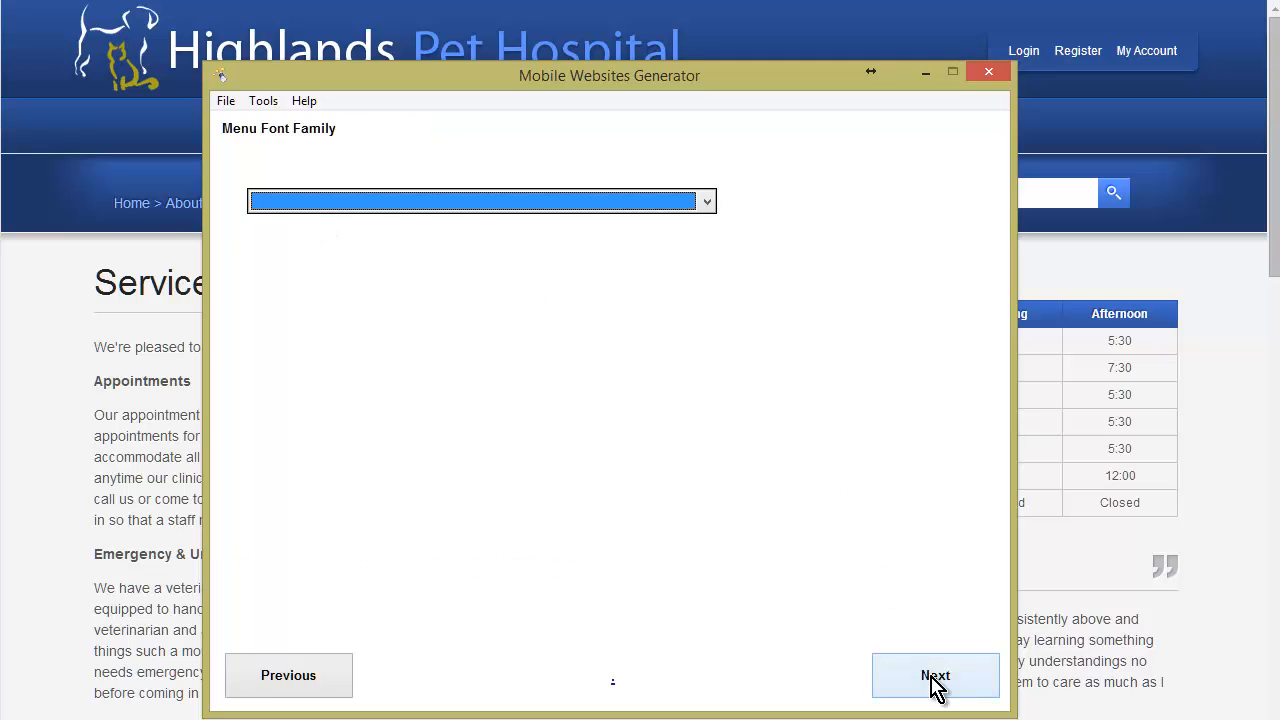
click(391, 214)
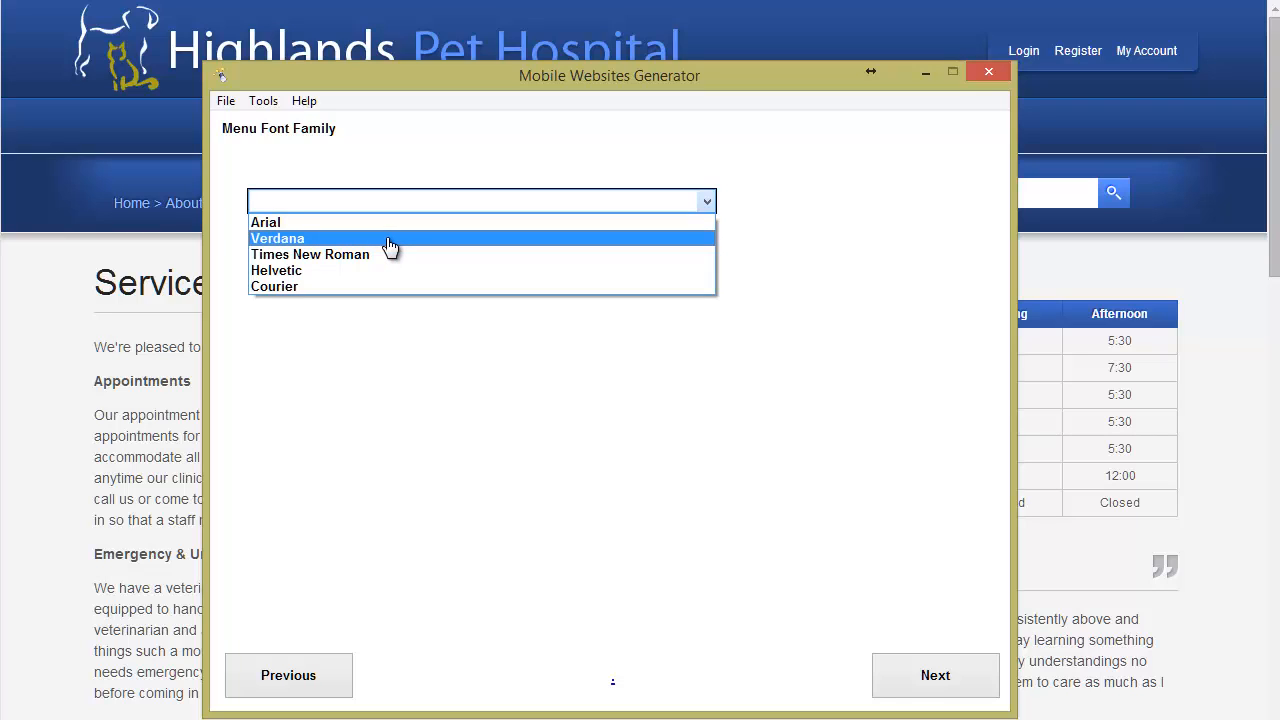
click(389, 241)
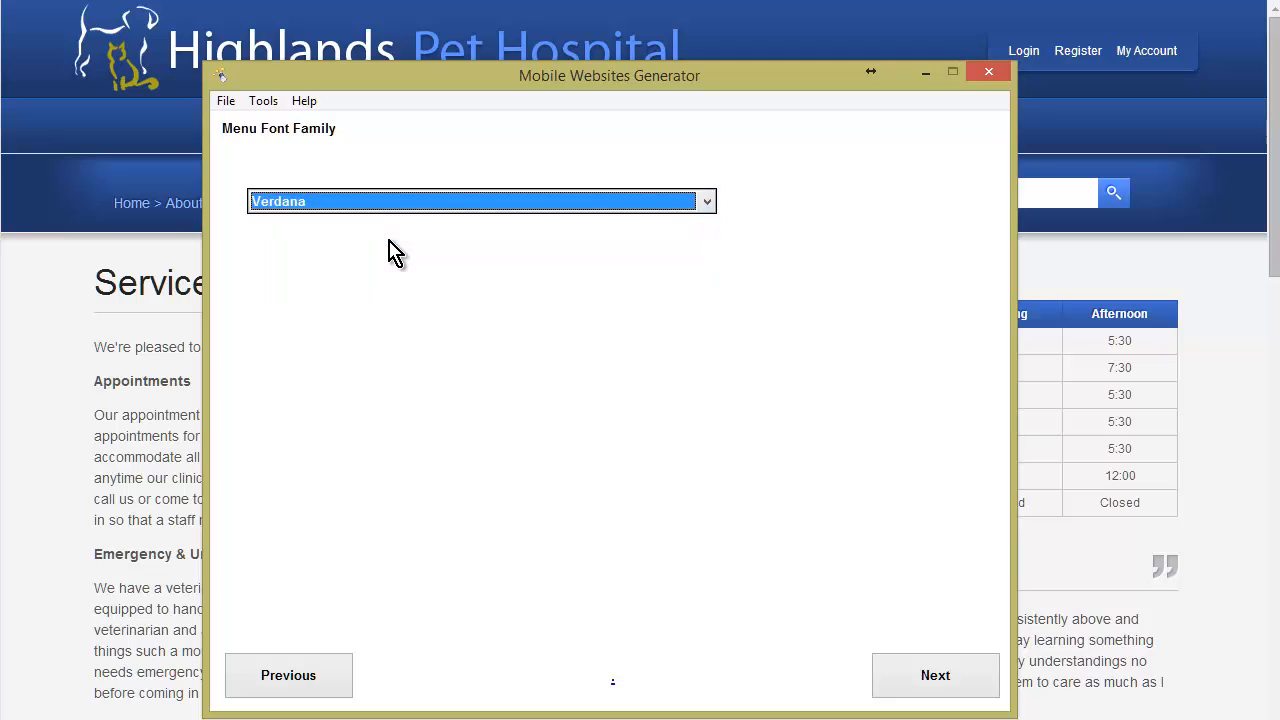
click(949, 677)
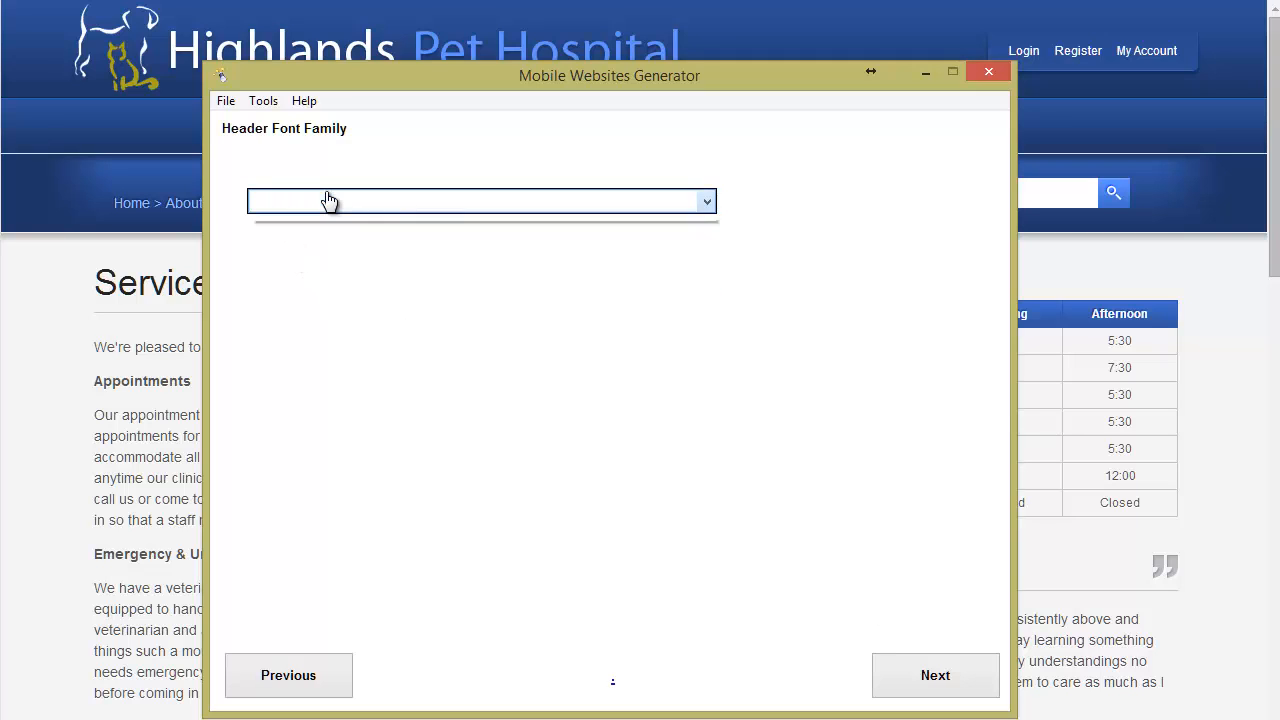
Set both the header font family and the footer font family to Verdana and continue.
click(330, 202)
click(335, 239)
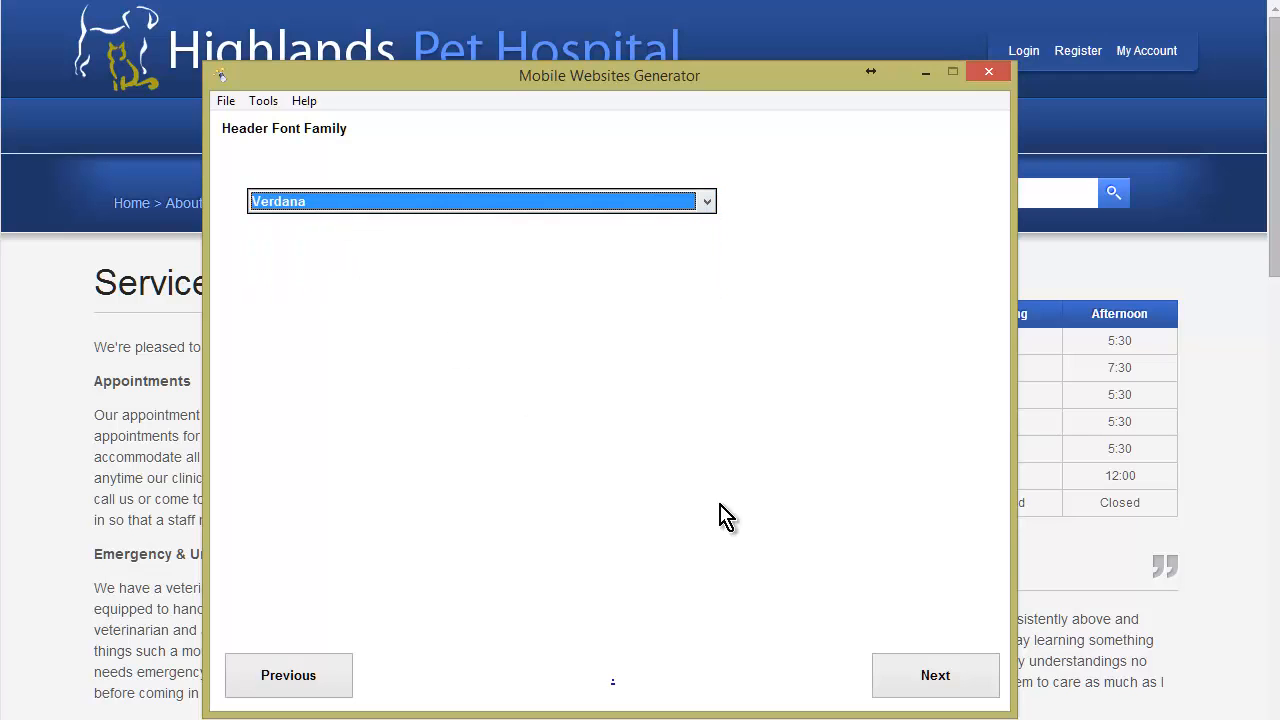
click(930, 665)
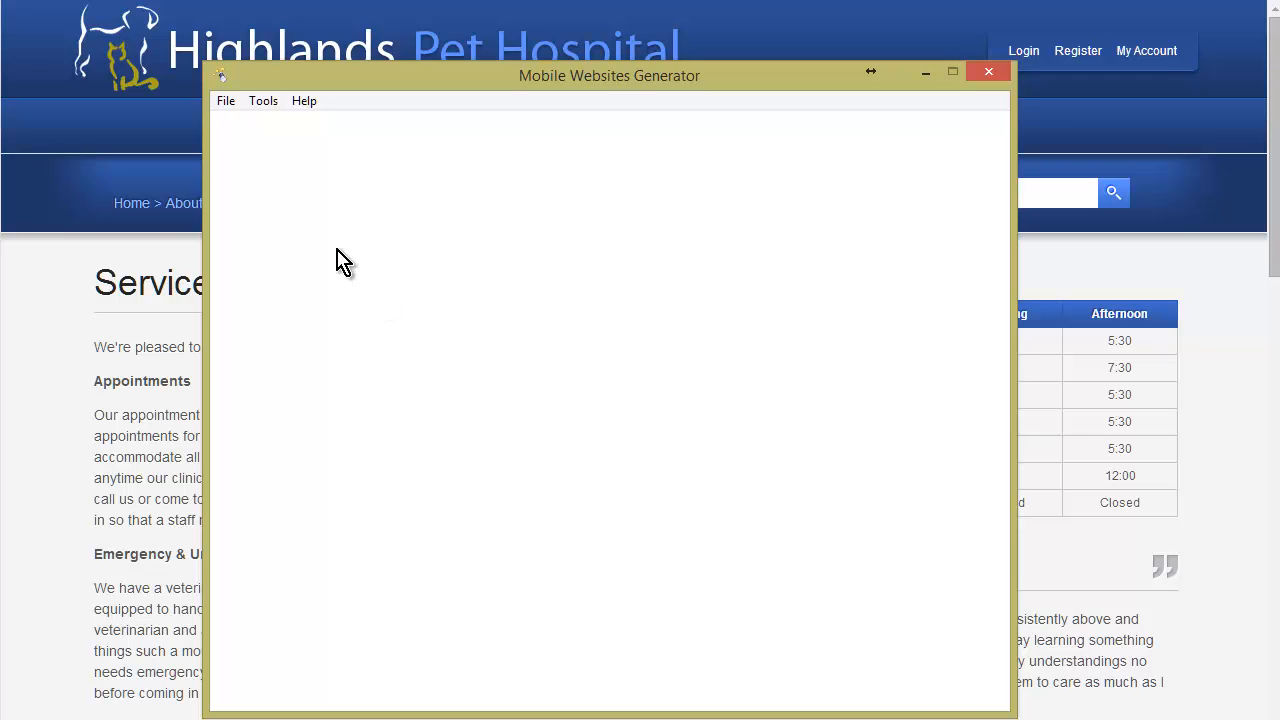
click(316, 204)
click(330, 254)
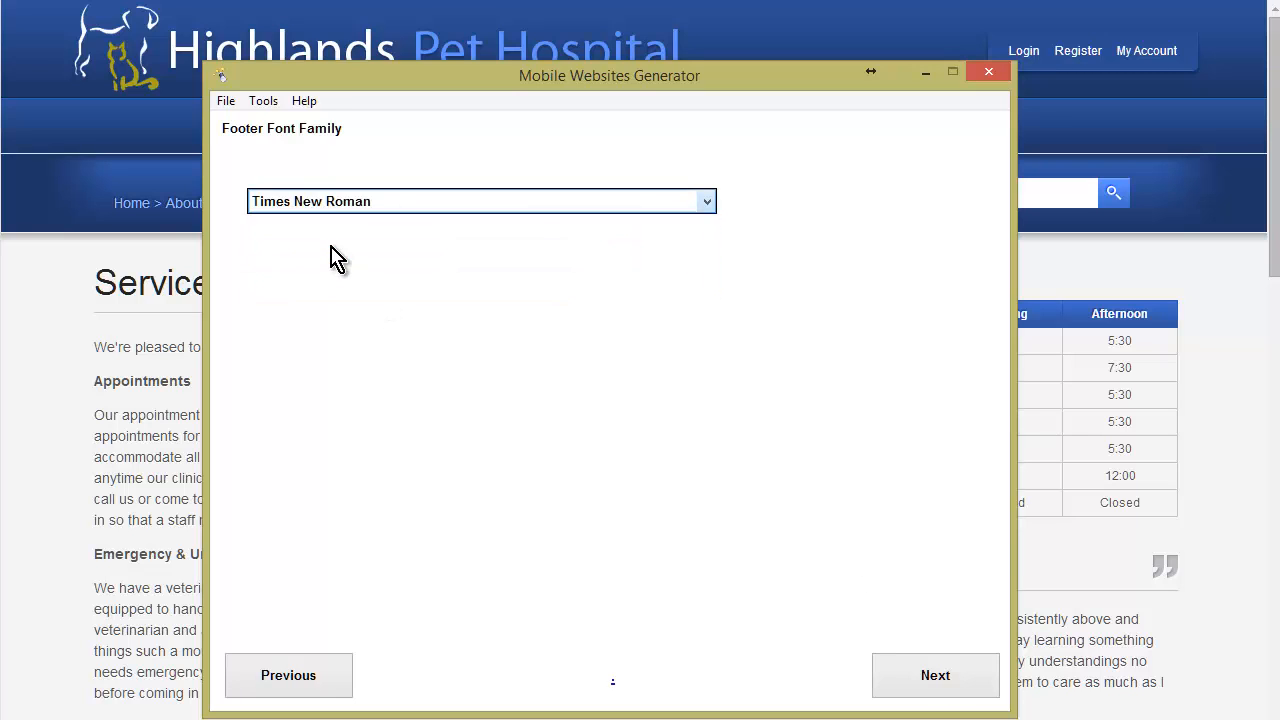
click(323, 207)
click(328, 238)
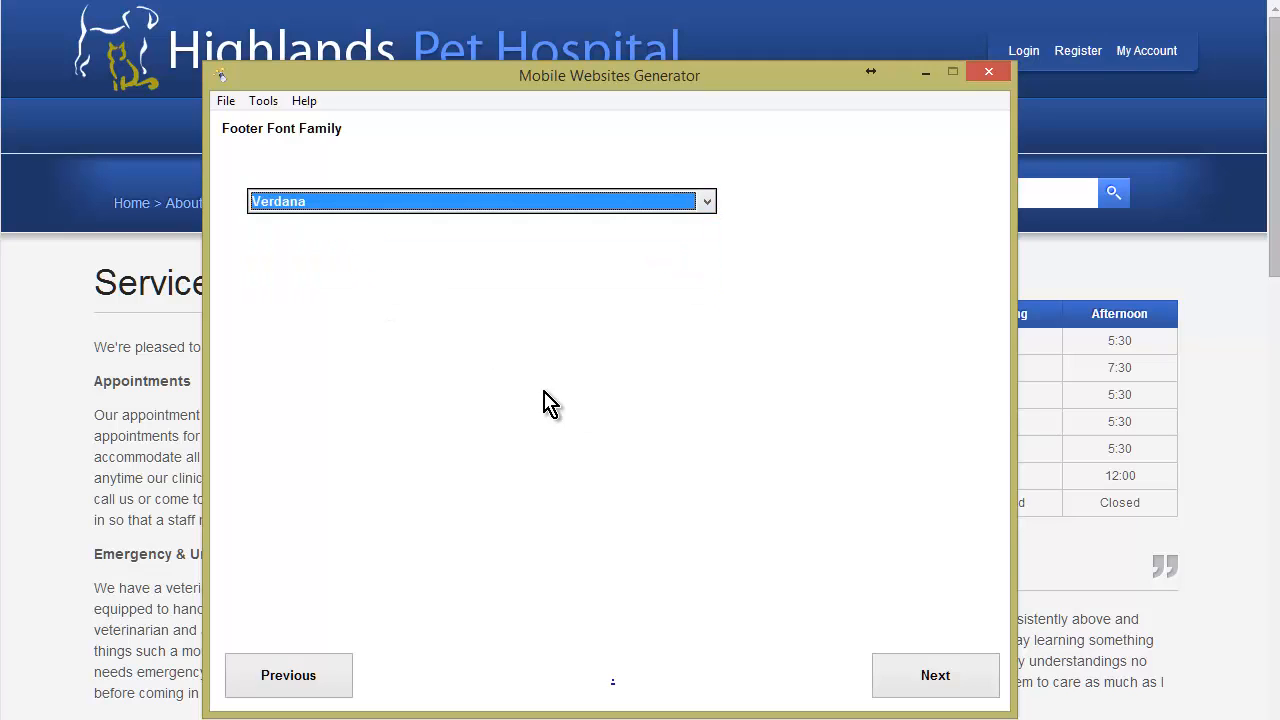
click(940, 677)
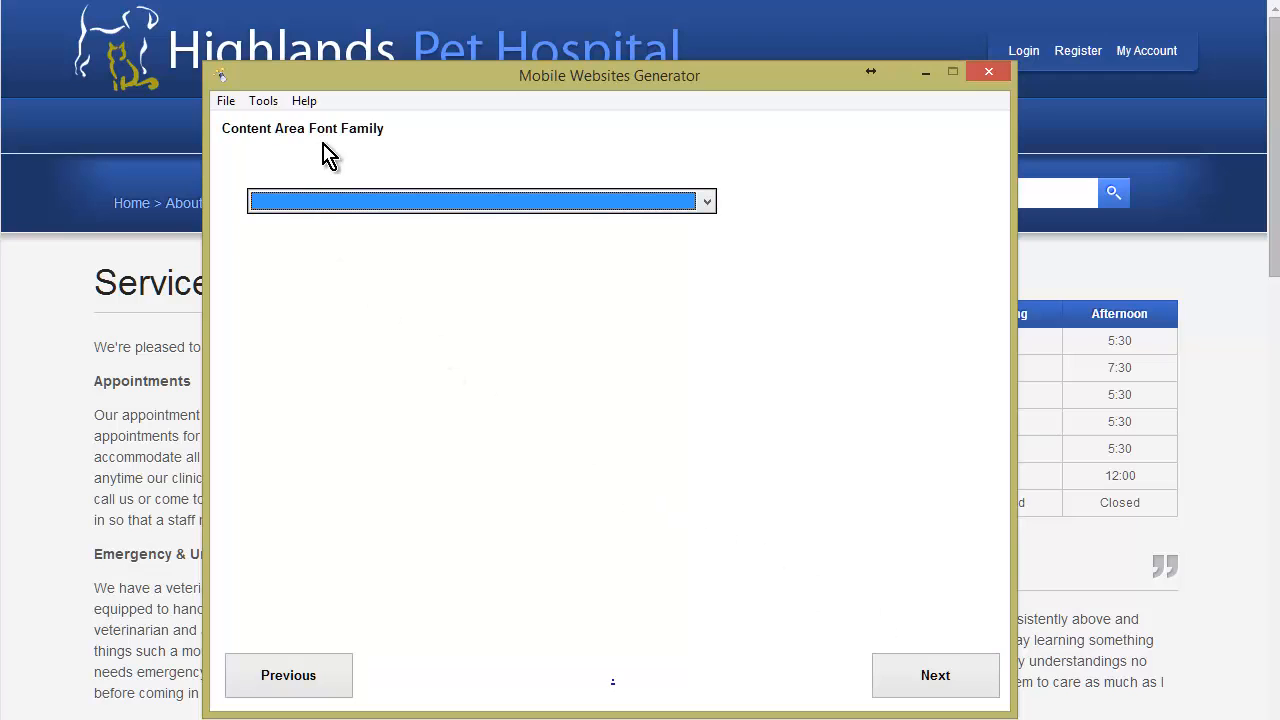
Set the content area font family to Verdana and continue.
click(459, 207)
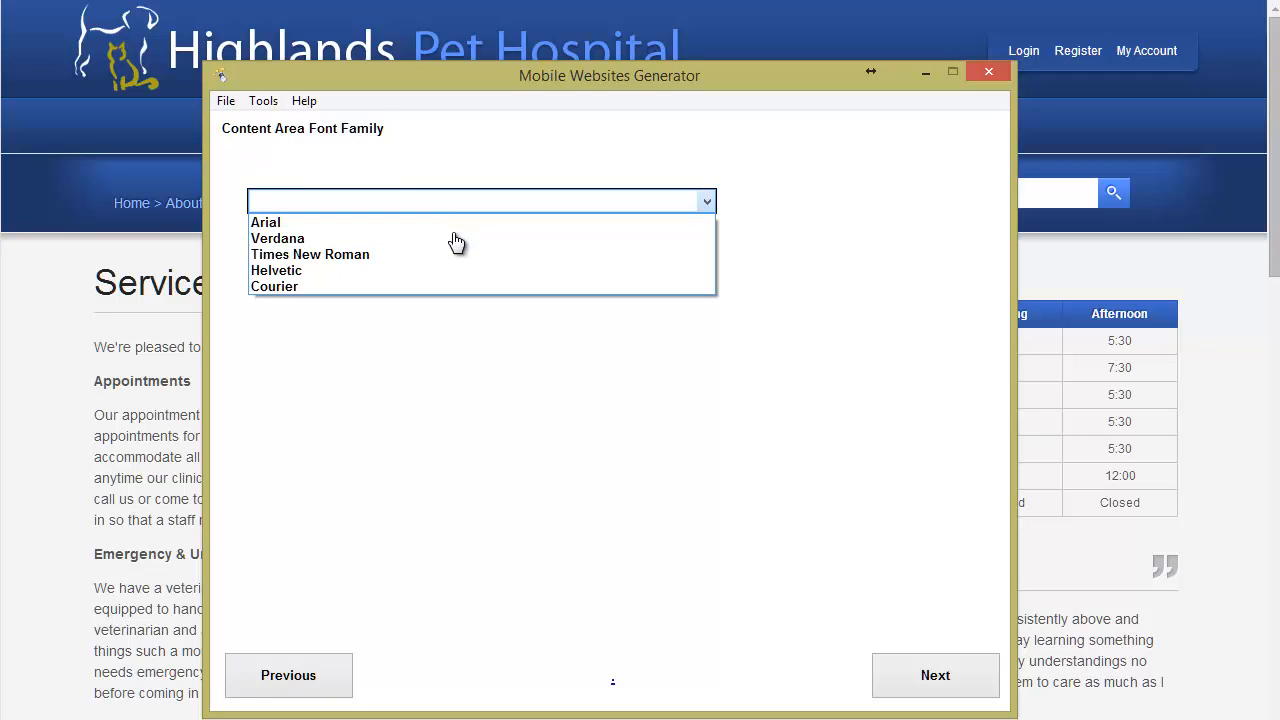
click(452, 251)
click(450, 205)
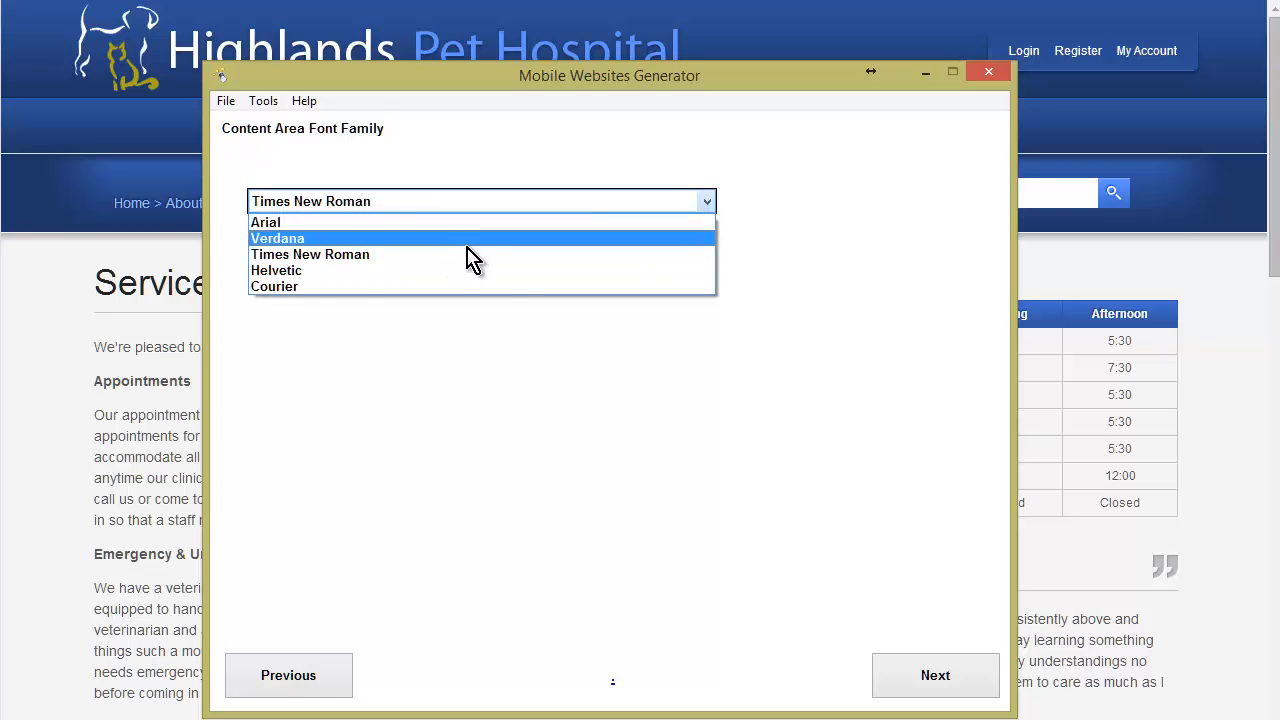
click(468, 240)
click(948, 673)
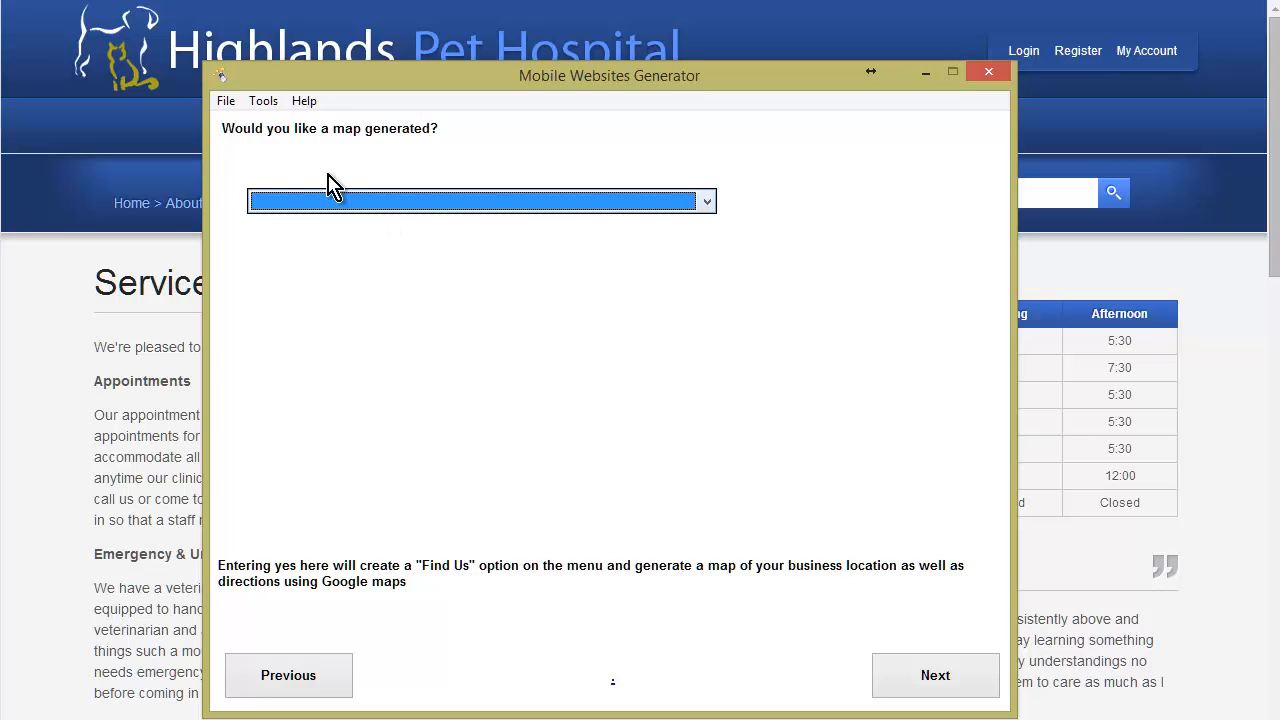
Choose to have a map of the business location generated and continue to the full website link setting.
click(434, 206)
click(434, 221)
click(935, 676)
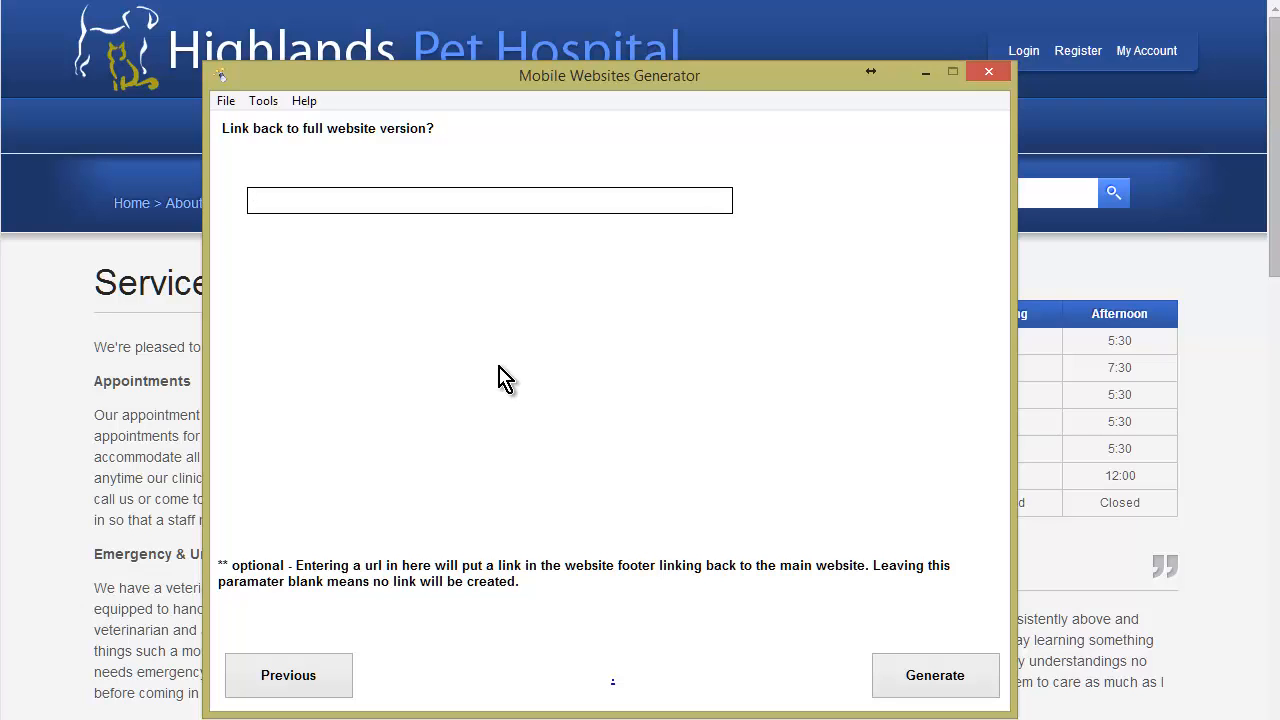
Generate the mobile website into a new folder named site inside highlandspethospitalmobile.
click(348, 200)
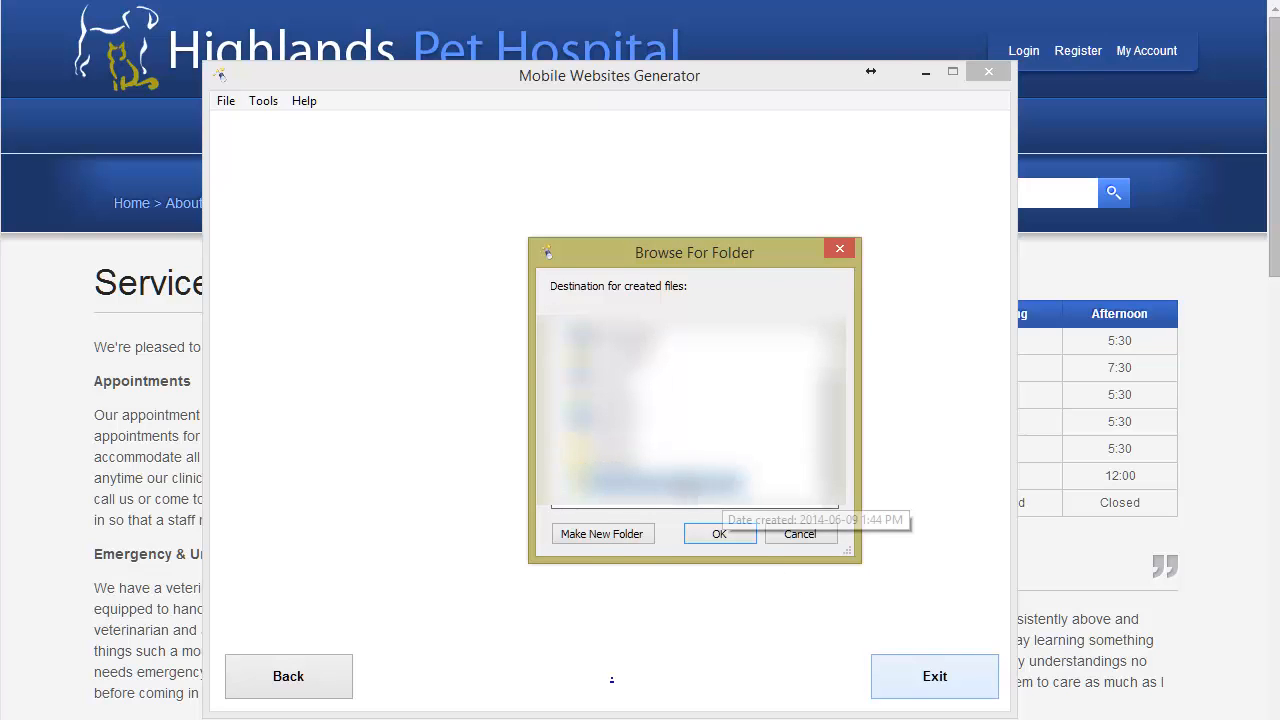
click(600, 534)
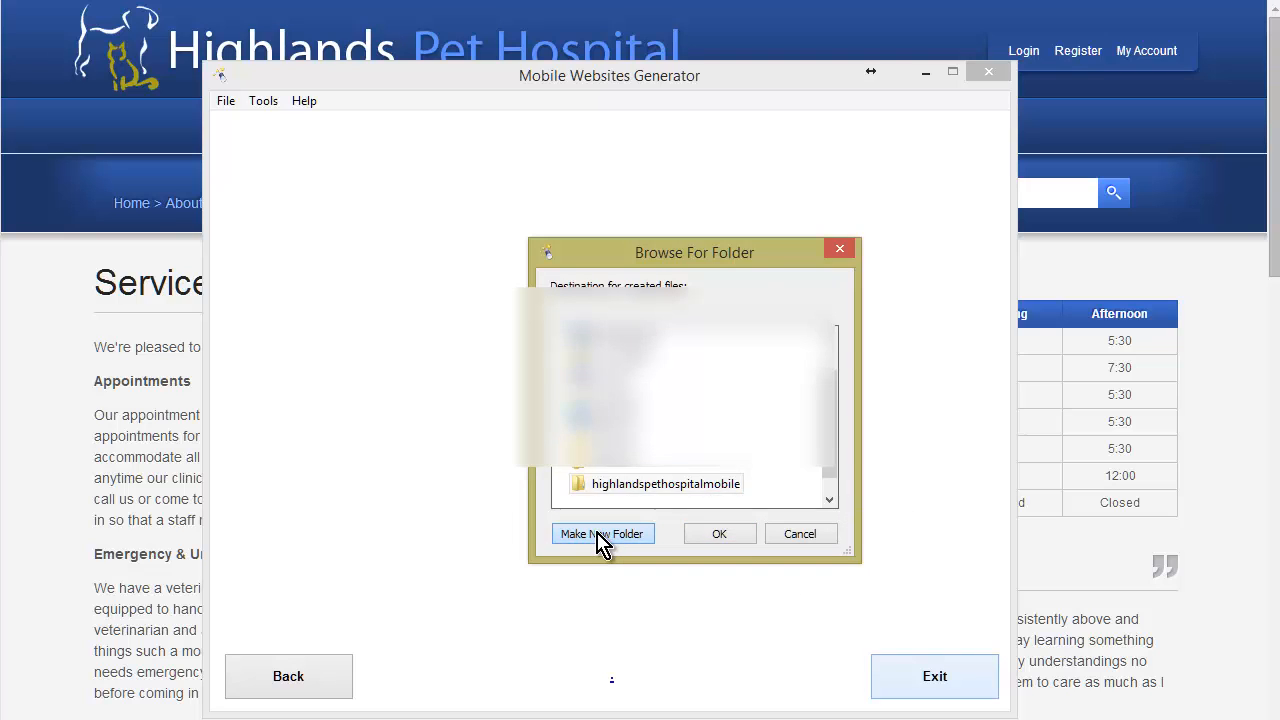
text(s)
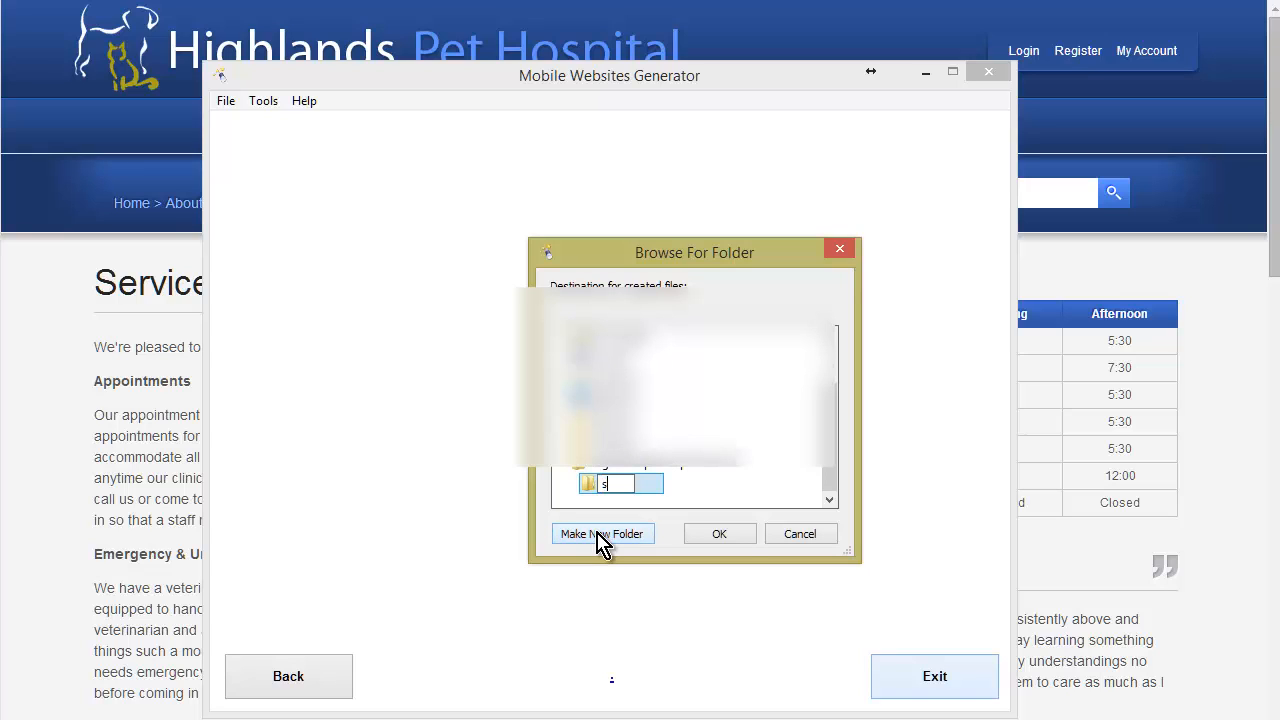
key(Return)
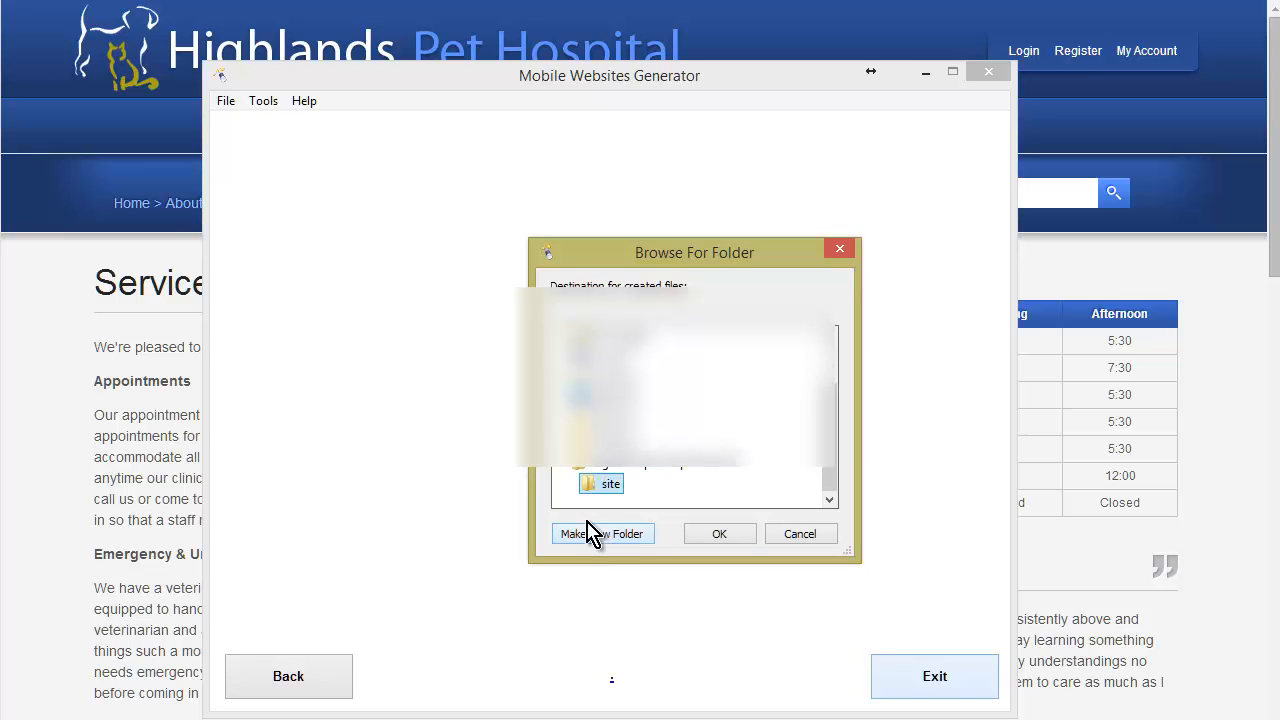
click(719, 534)
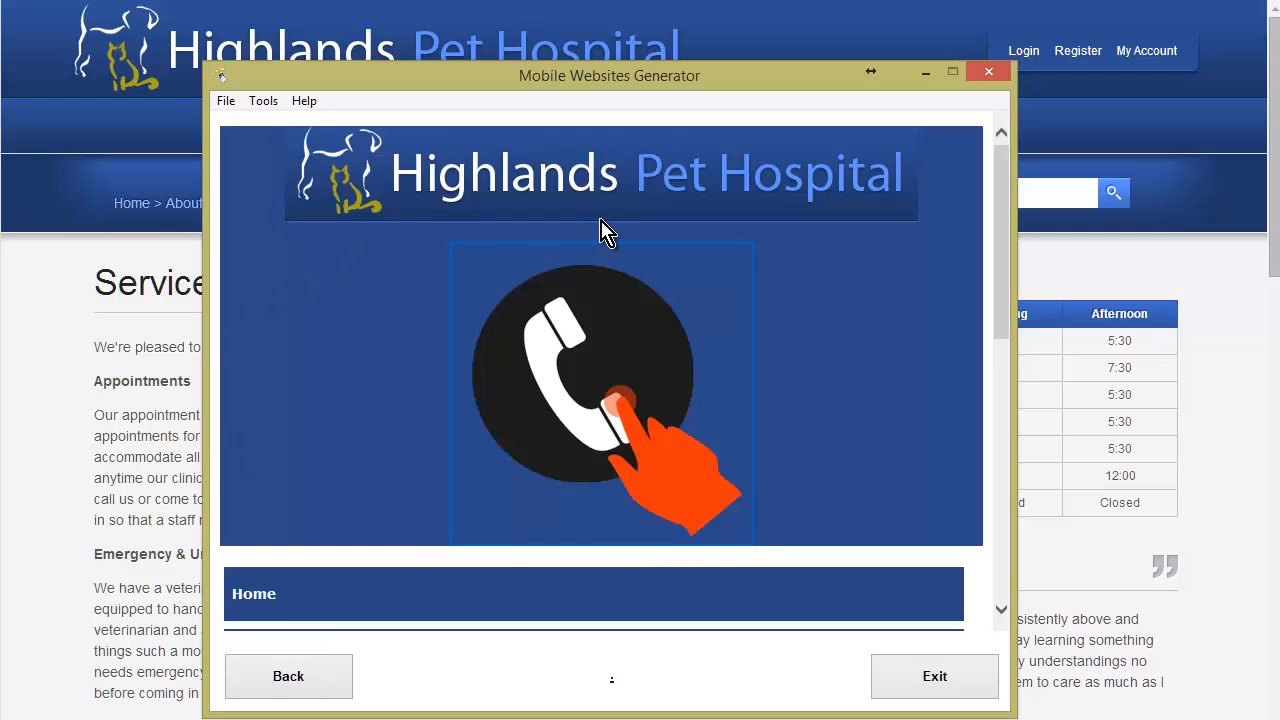
Look through the generated site's preview, examining the logo, the click-to-call image and all the menu bars down to Google+.
scroll(812, 278, down, 1)
scroll(812, 280, down, 5)
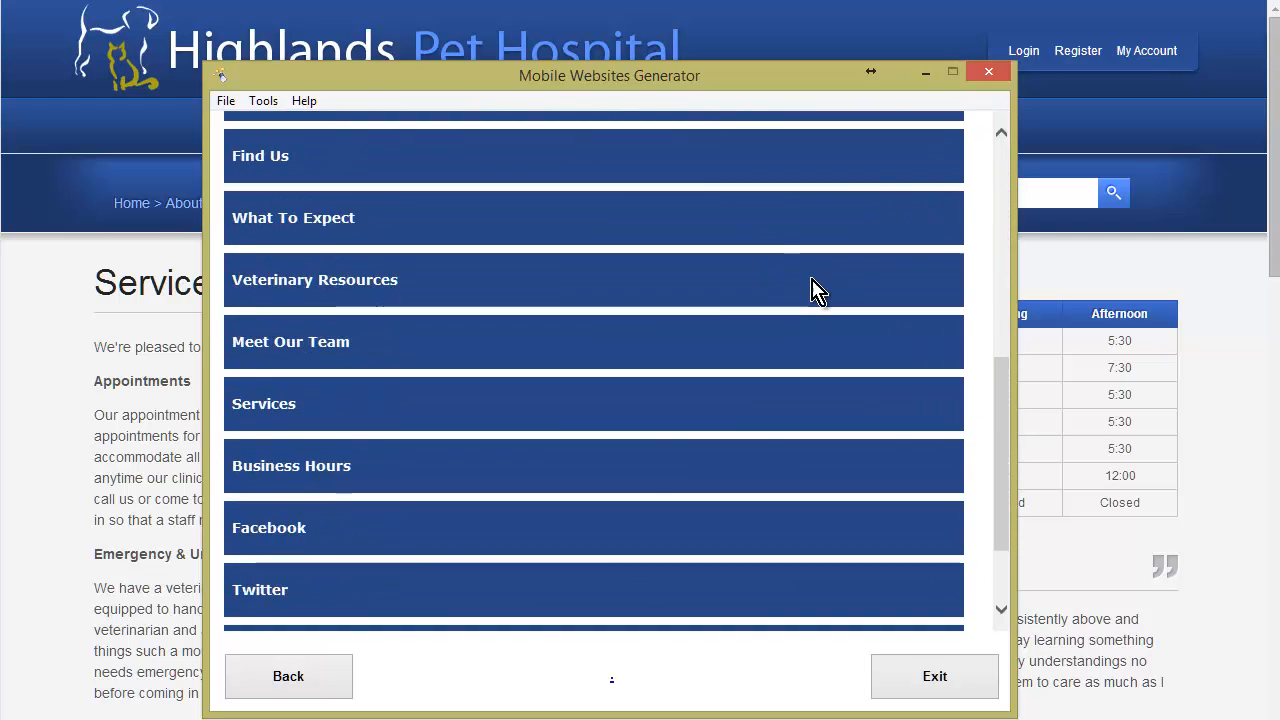
scroll(810, 300, up, 6)
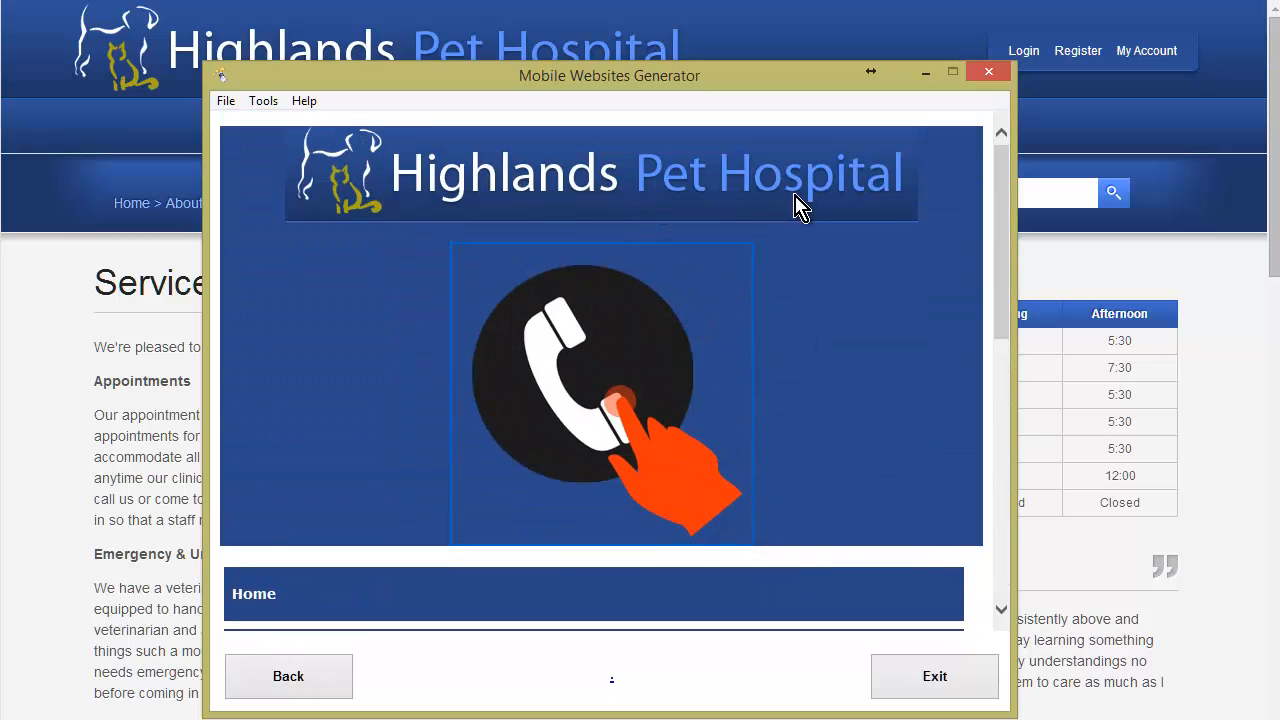
scroll(610, 343, down, 3)
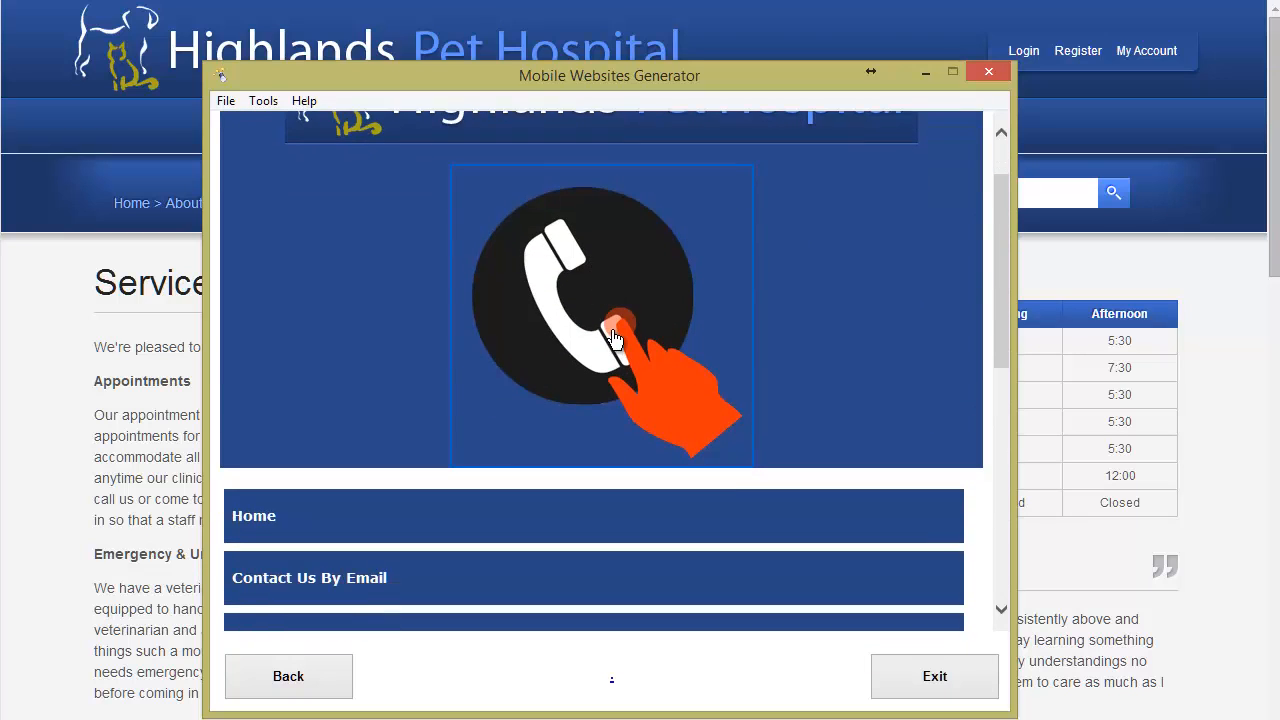
scroll(353, 357, down, 1)
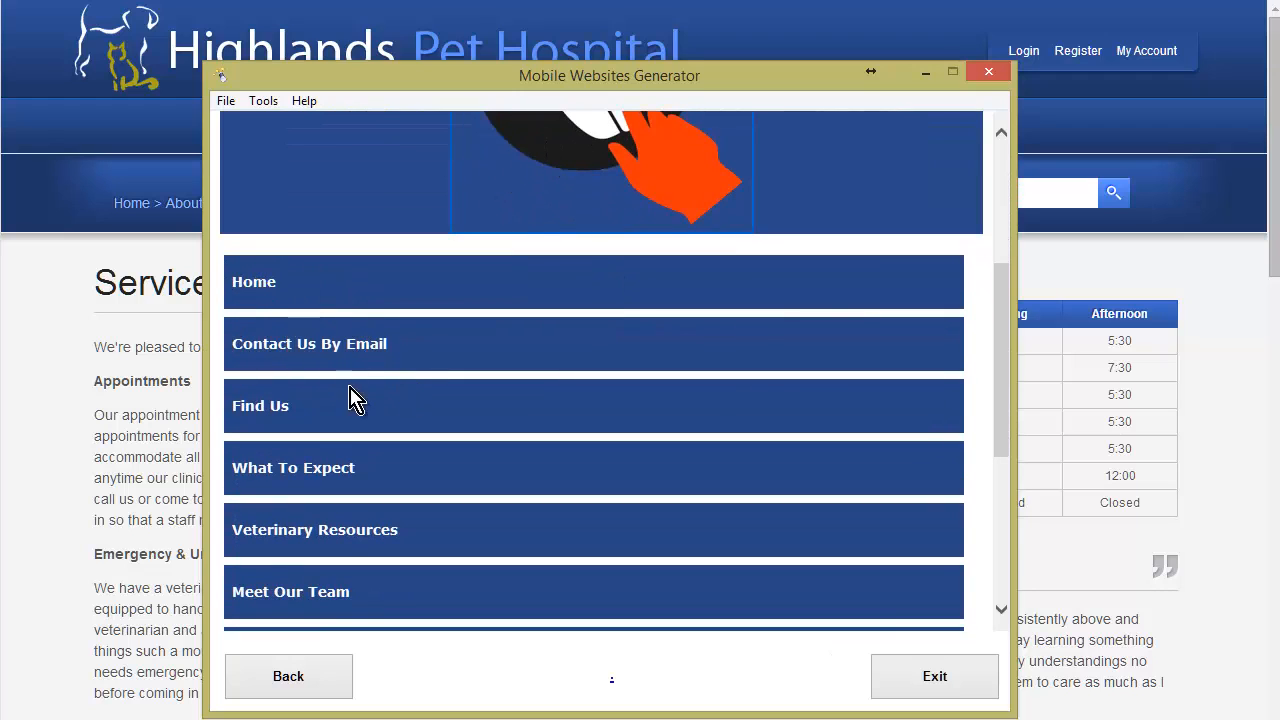
scroll(300, 423, down, 1)
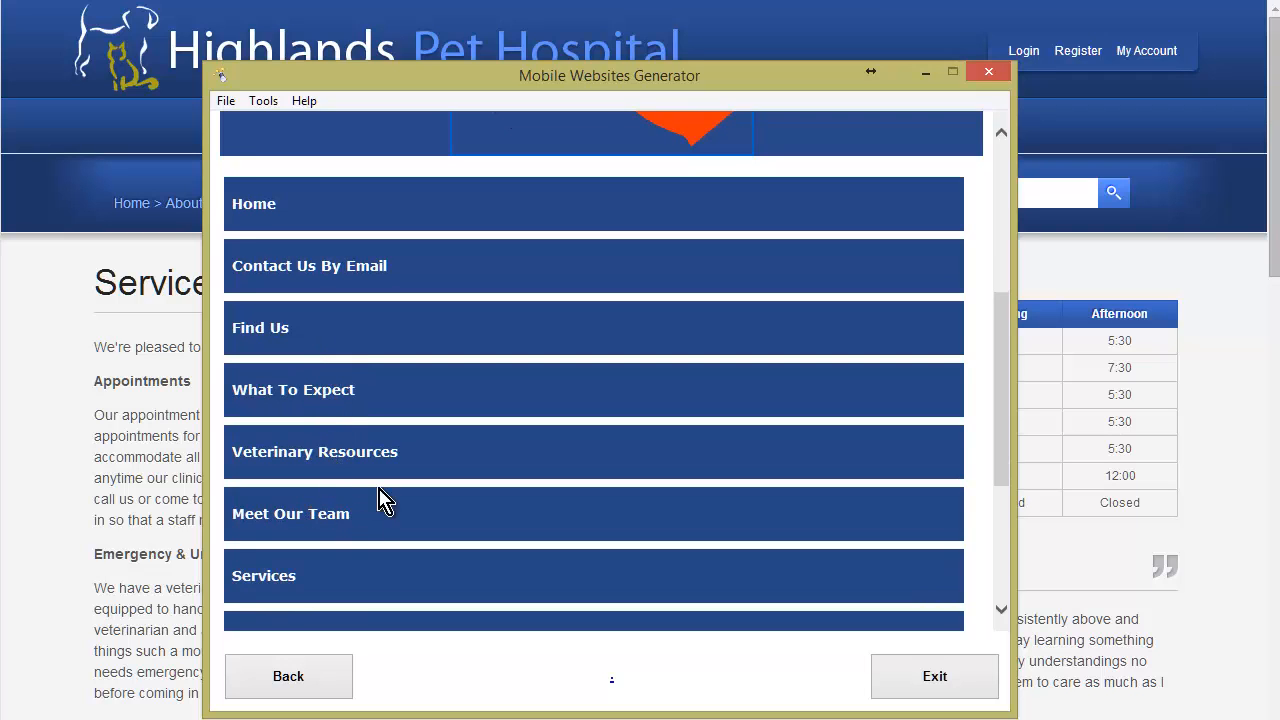
scroll(387, 503, down, 1)
scroll(345, 511, down, 1)
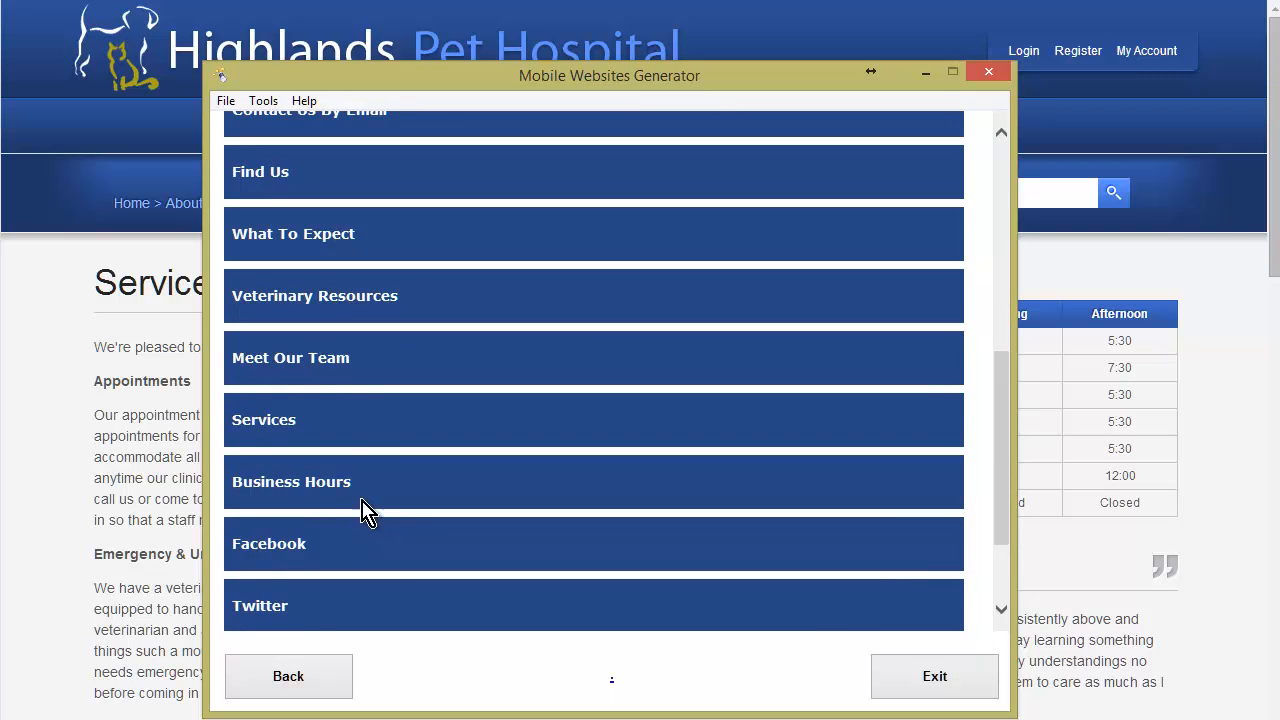
scroll(385, 492, down, 1)
scroll(383, 490, down, 1)
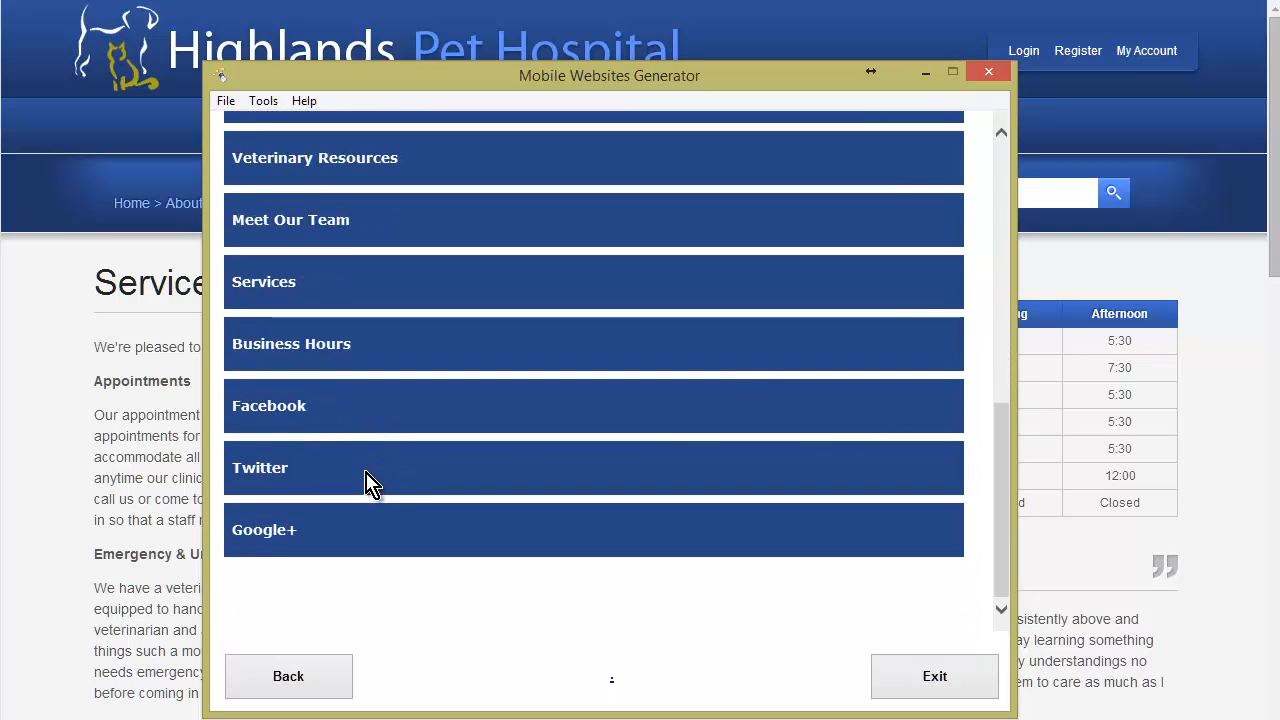
scroll(469, 406, up, 8)
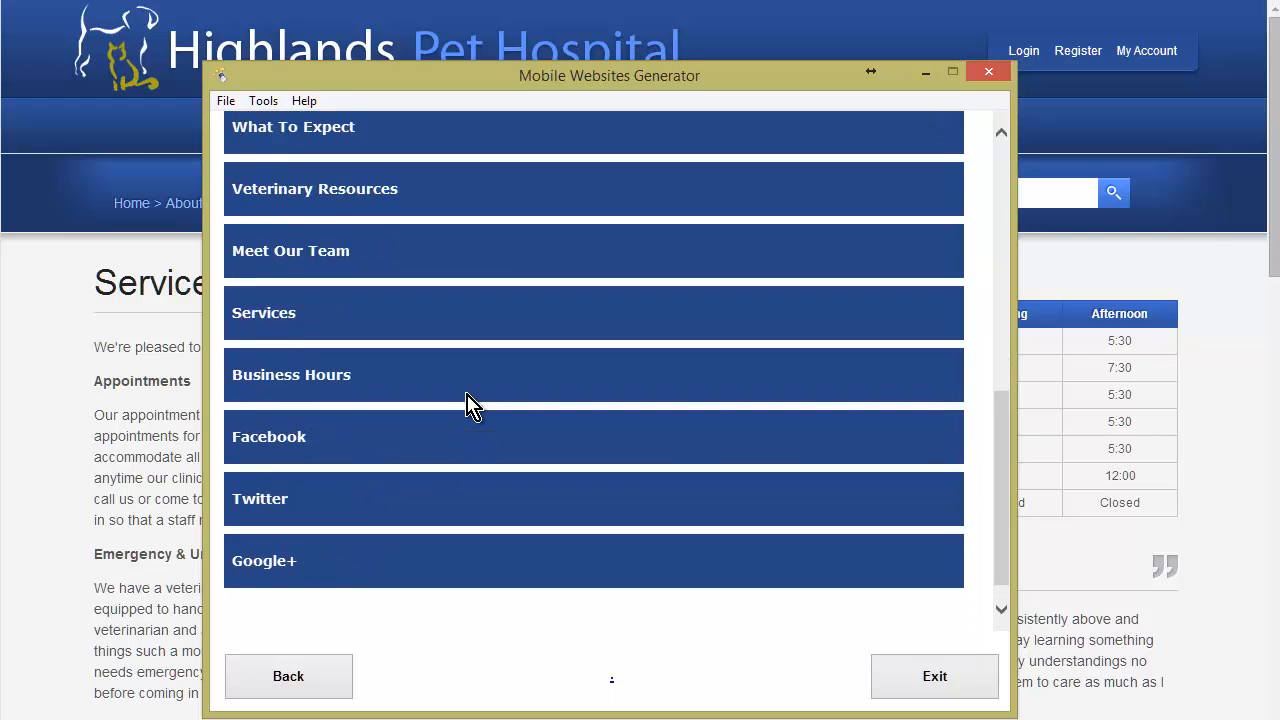
Check the Home page from the preview's menu and return to the main menu page.
scroll(480, 409, down, 3)
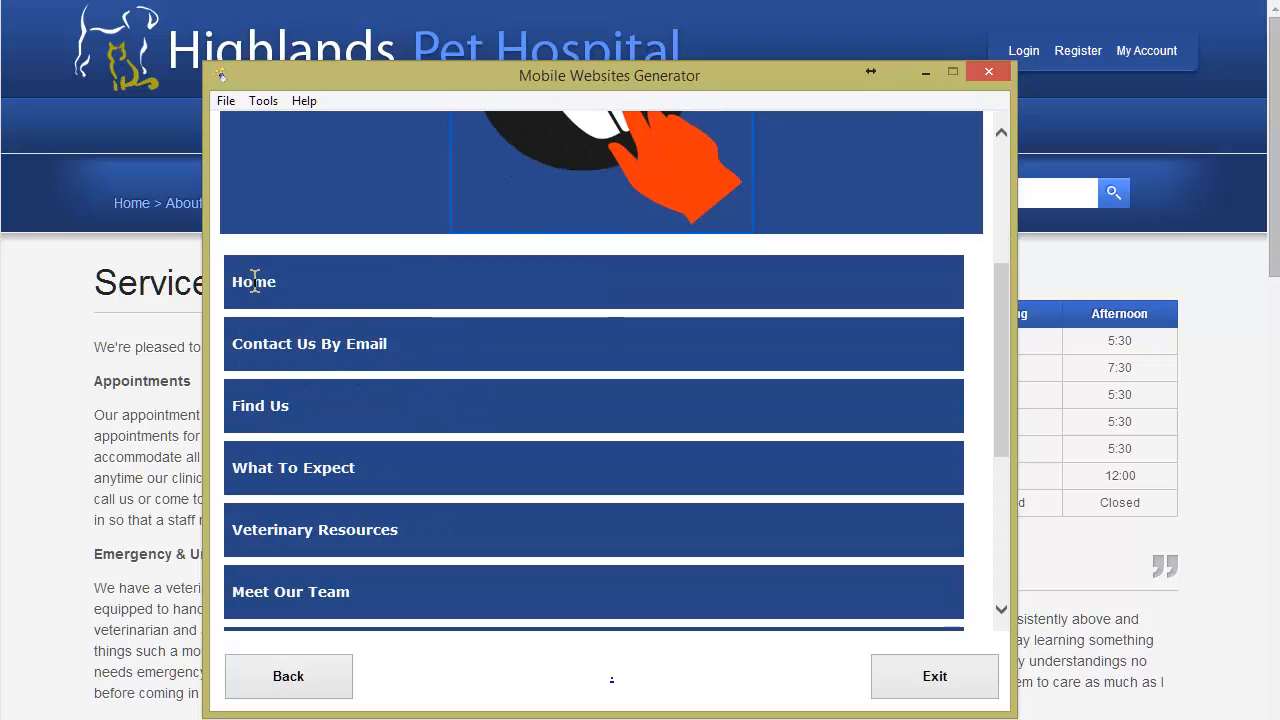
click(259, 282)
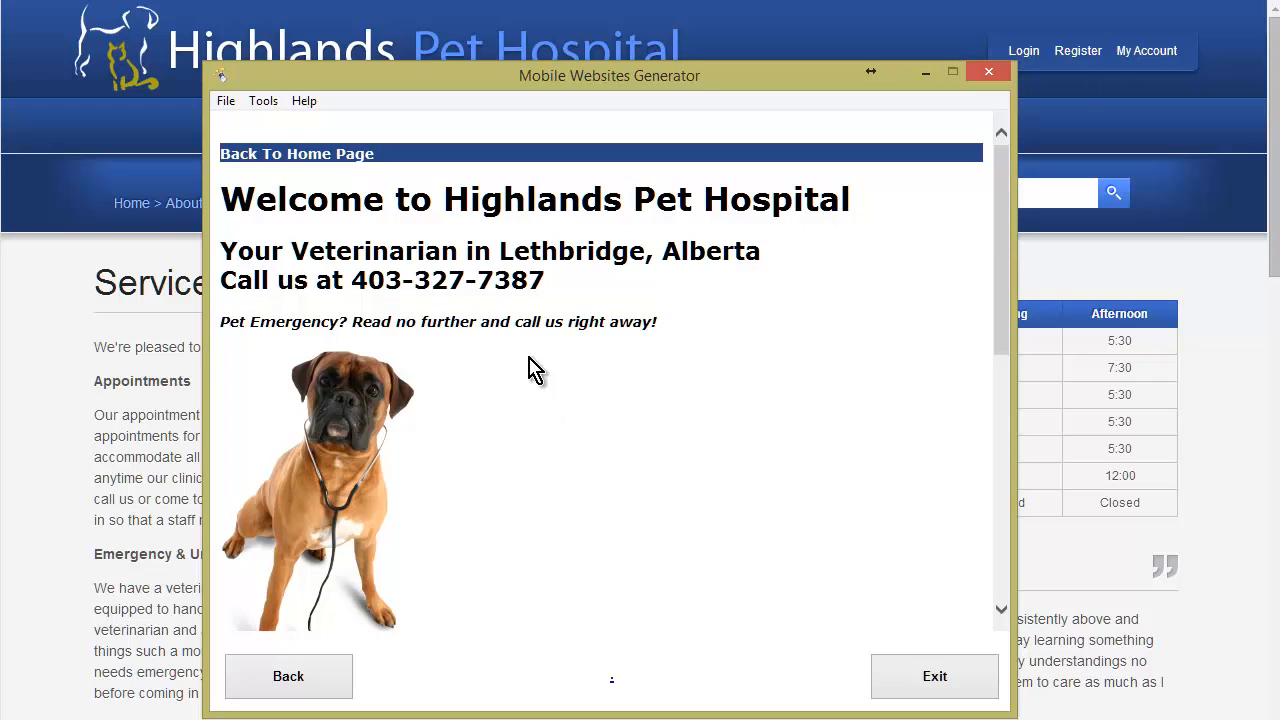
click(292, 155)
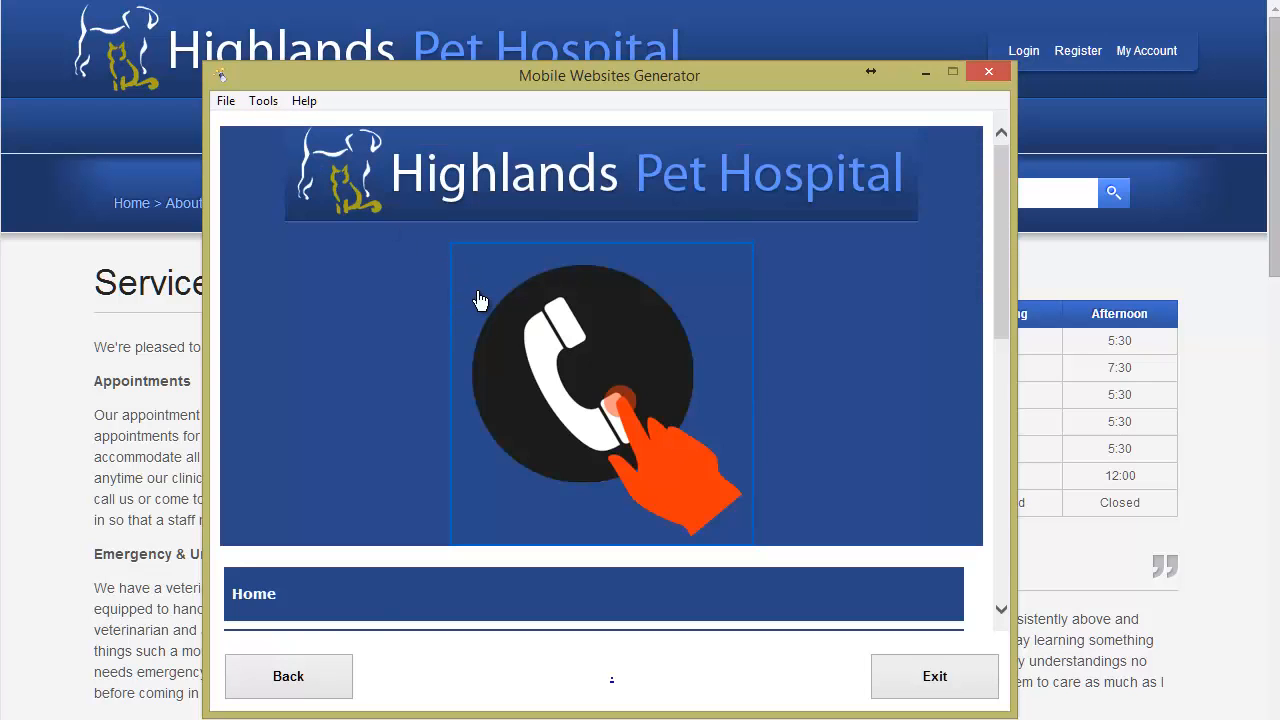
scroll(463, 406, down, 3)
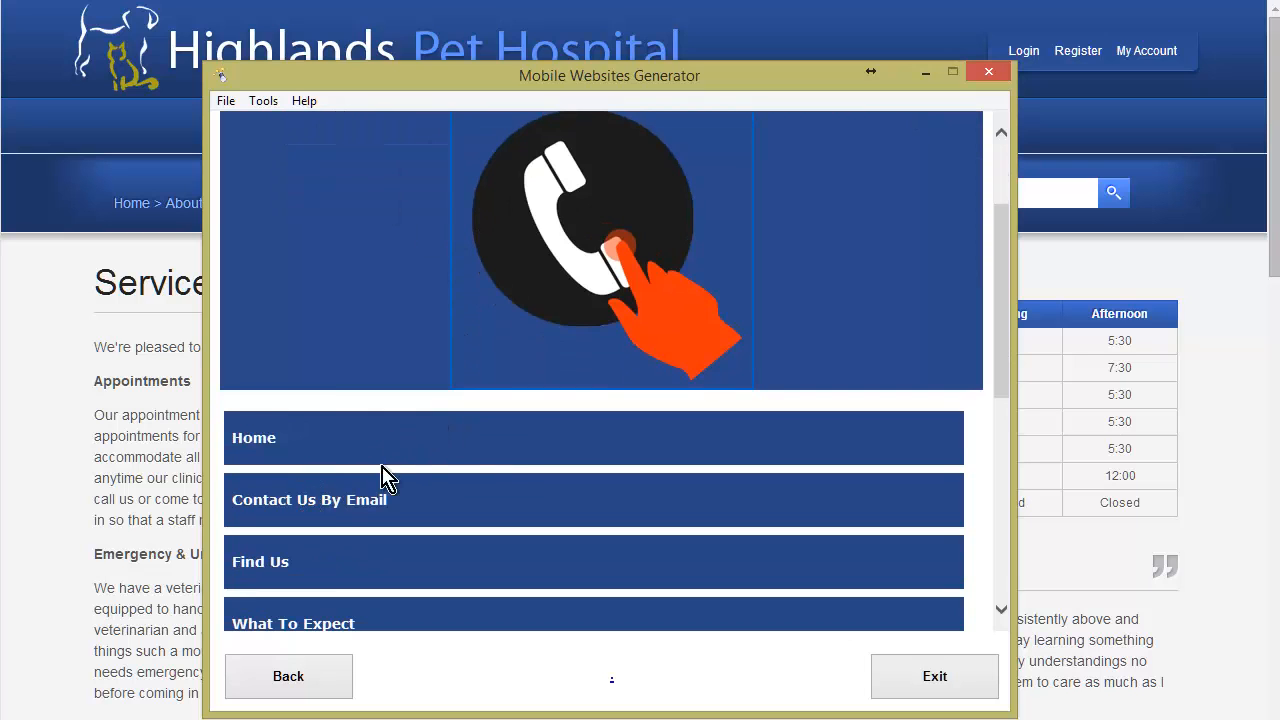
Check the Contact Us By Email form and the Find Us map page in the preview, returning to the main menu page.
click(386, 480)
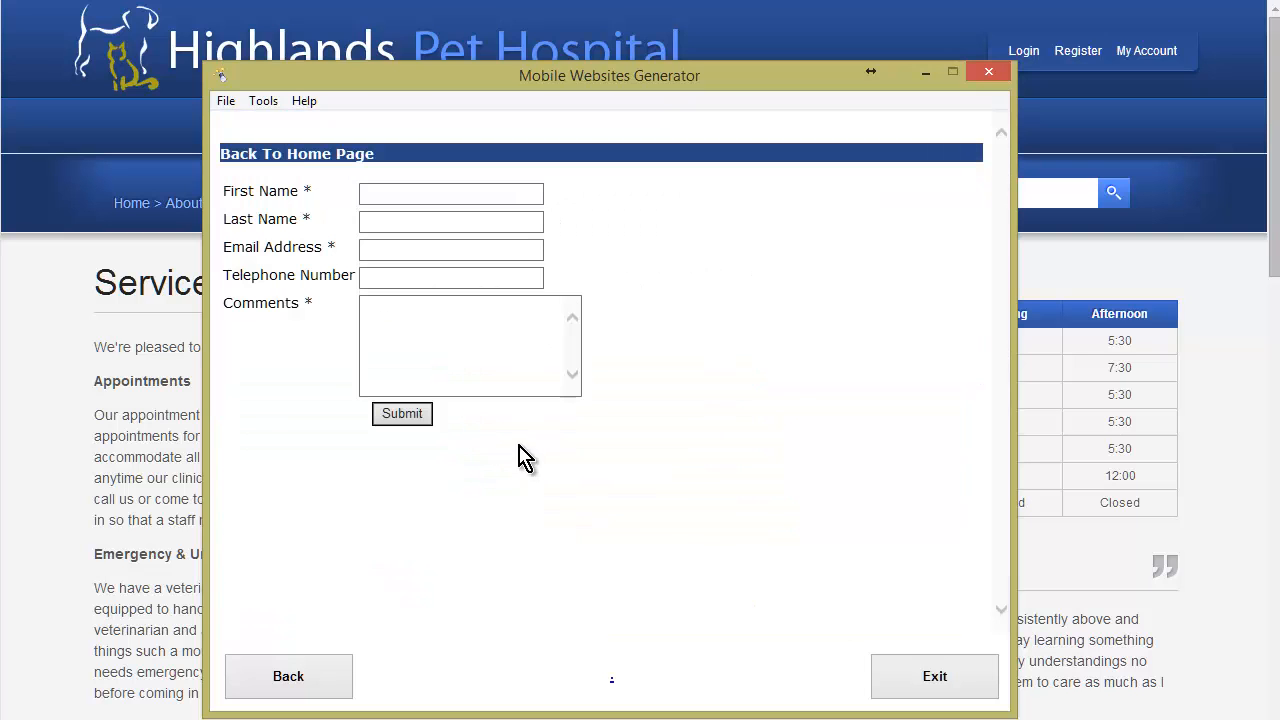
click(250, 160)
scroll(374, 409, down, 3)
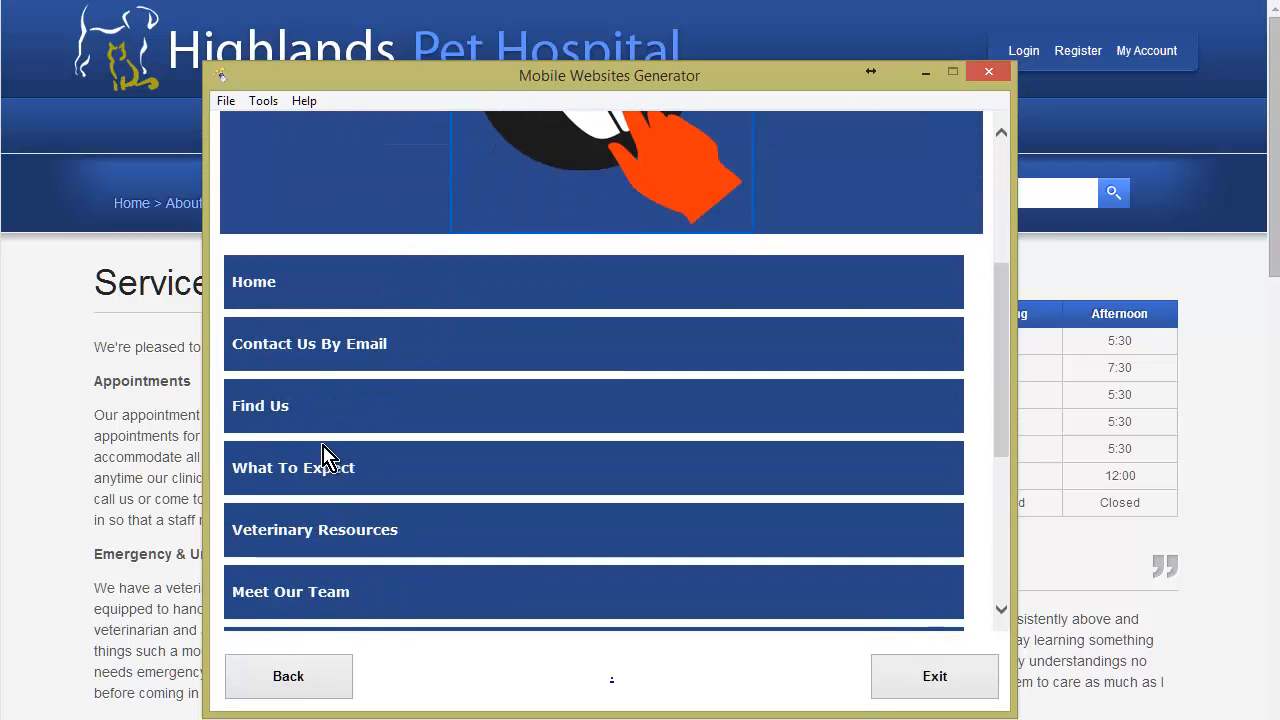
click(263, 420)
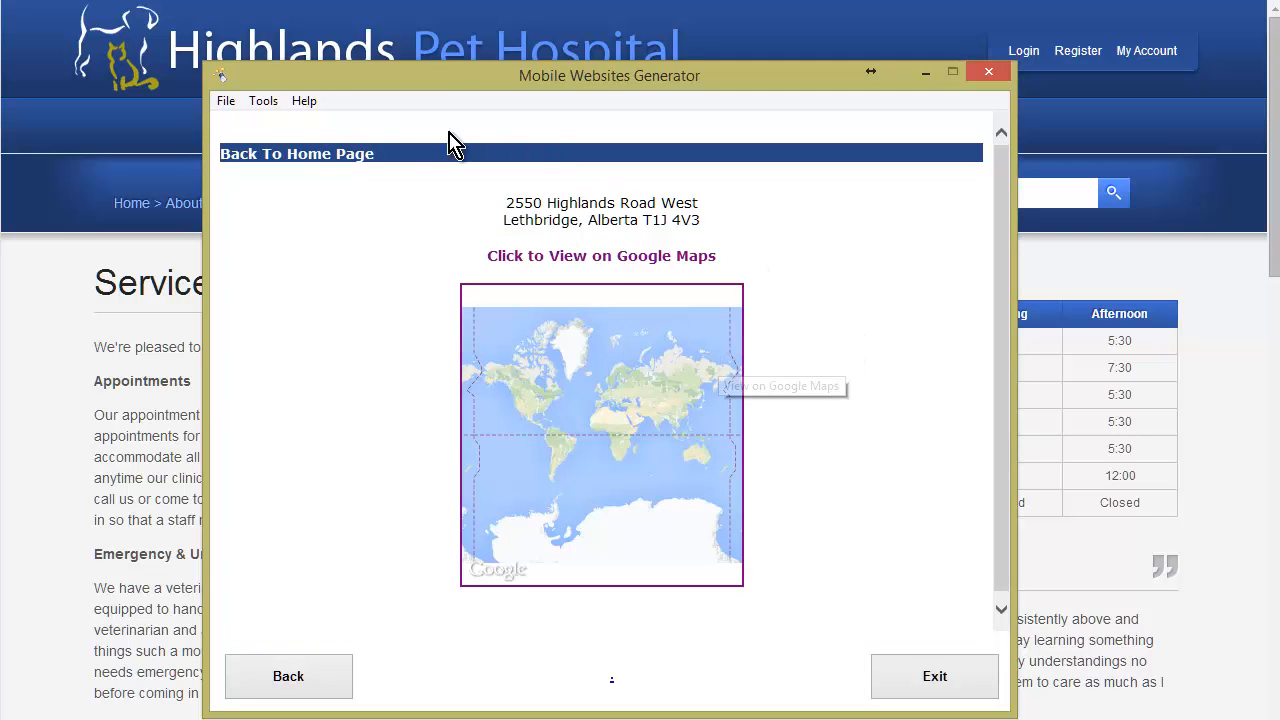
click(272, 155)
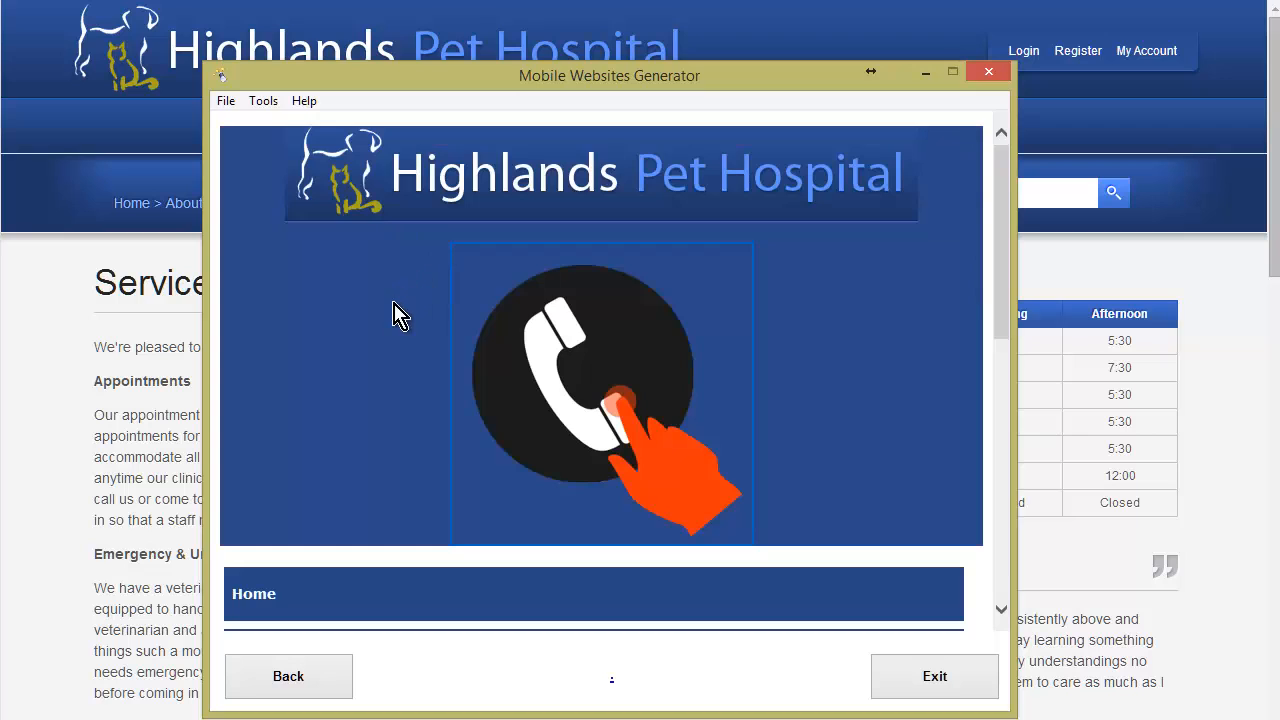
Look over the preview's main menu page once more, from the header down to the Google+ bar.
scroll(393, 335, down, 5)
scroll(393, 335, down, 1)
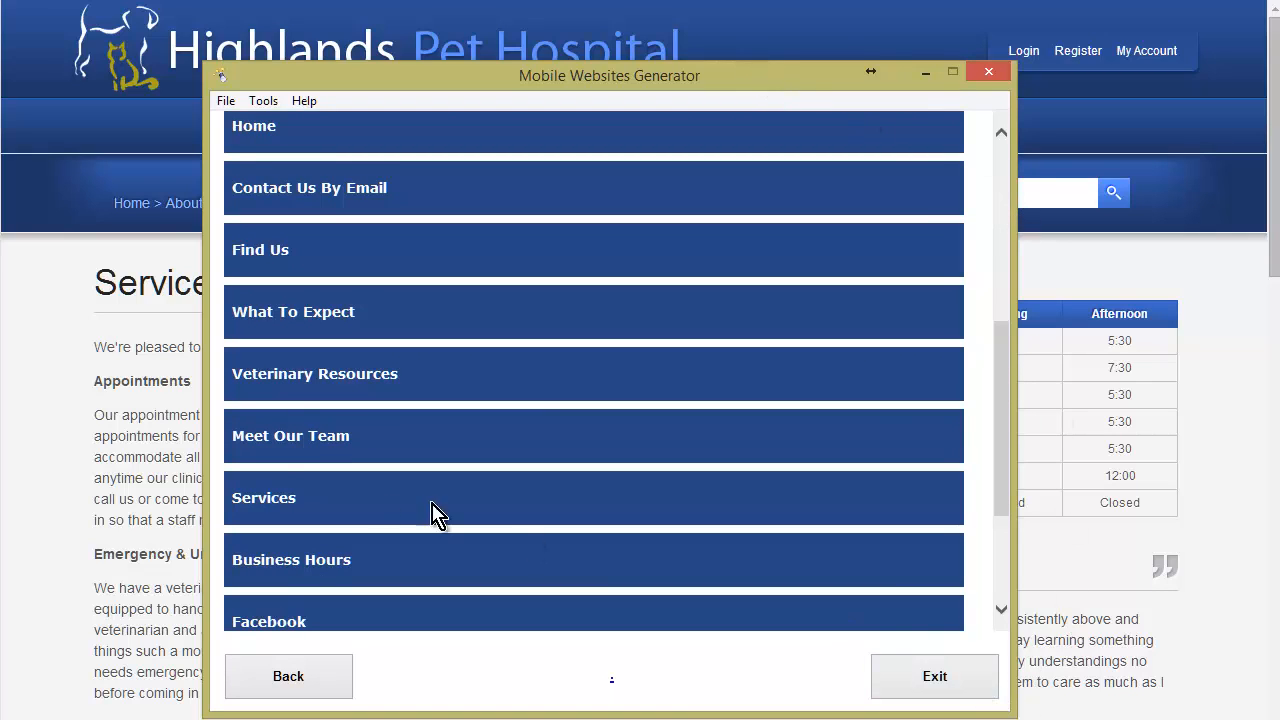
scroll(466, 397, up, 5)
scroll(444, 385, down, 10)
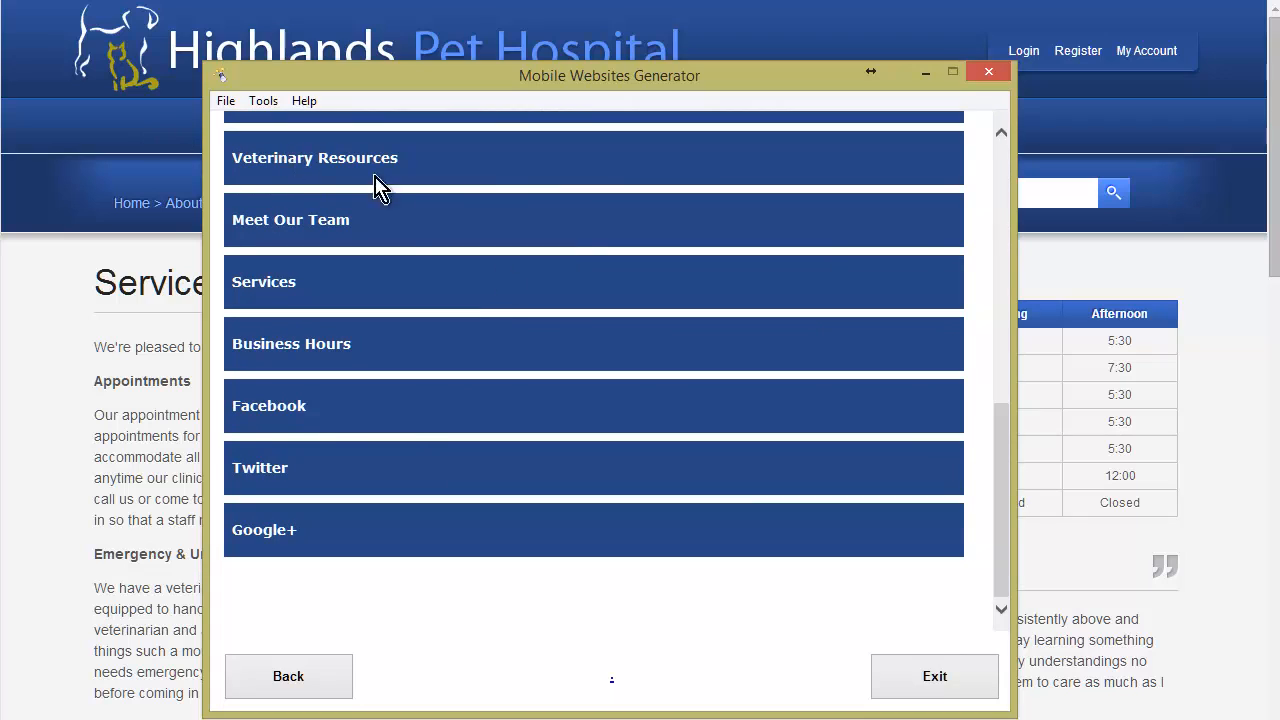
Save the project as mobilesite in the highlandspethospitalmobile folder.
click(225, 101)
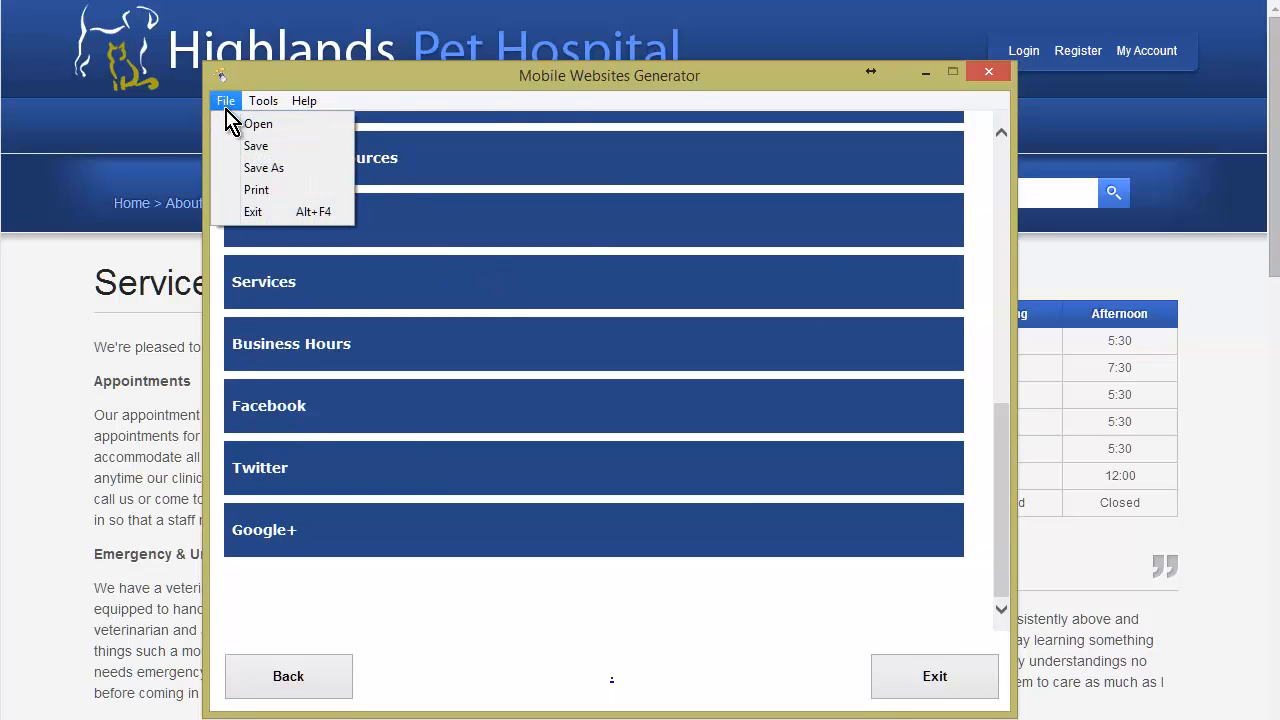
click(252, 146)
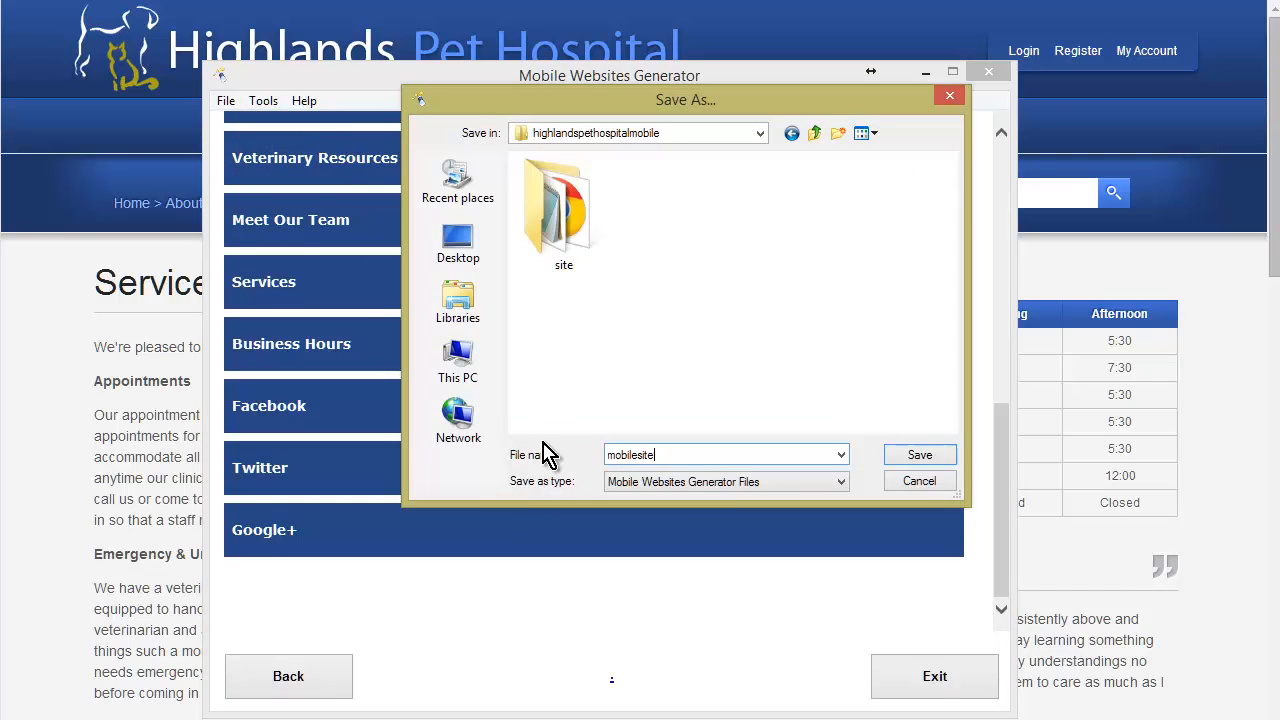
click(917, 457)
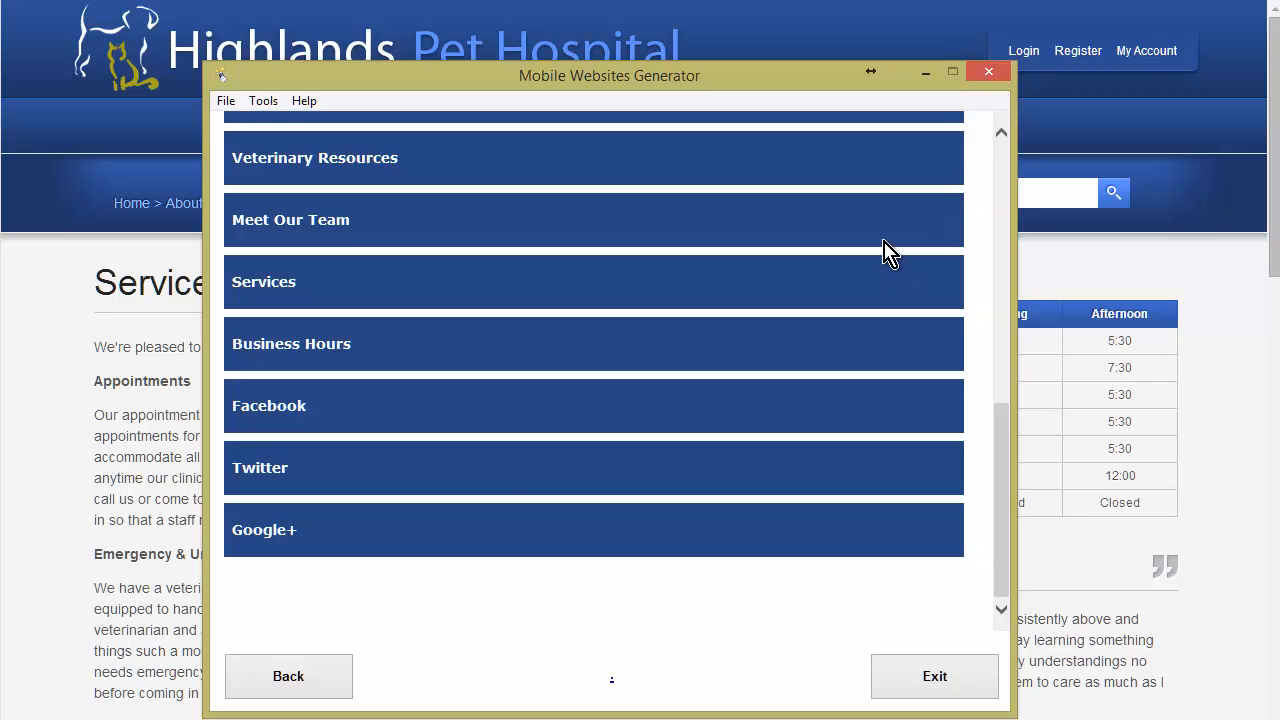
Open index.html from the site folder in the web browser and look through the page's header and menu bars.
click(165, 719)
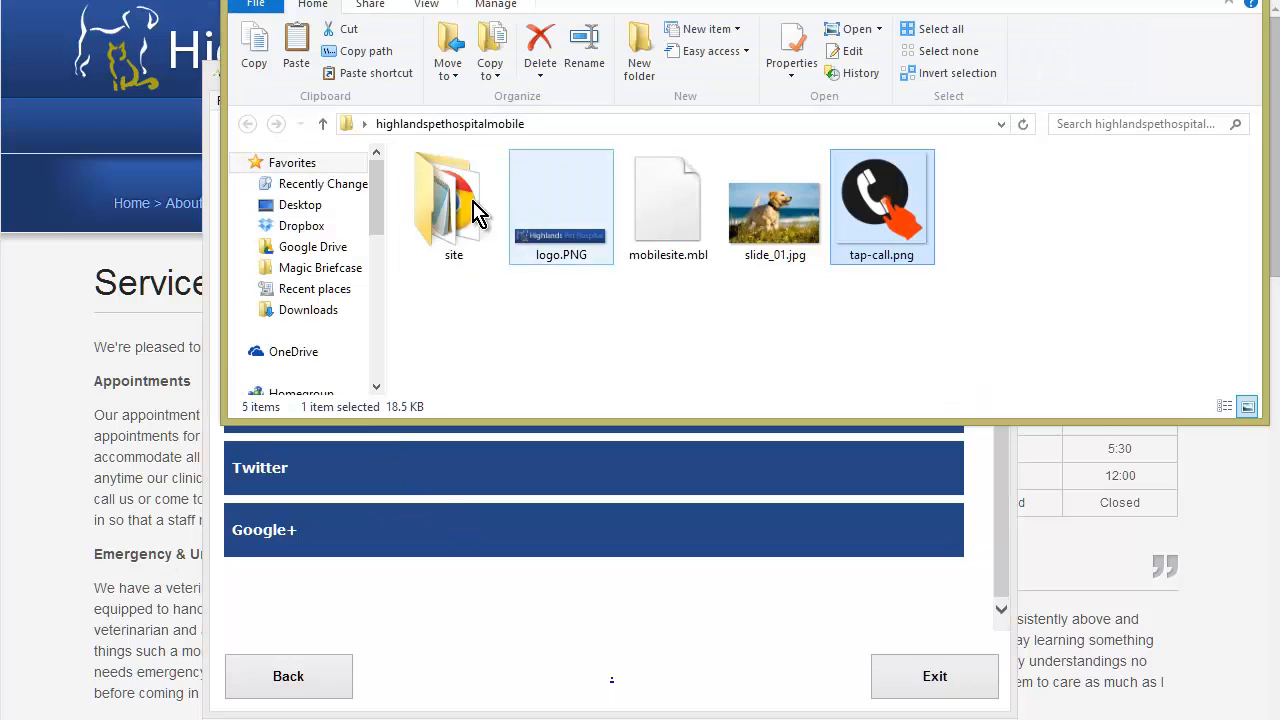
double_click(453, 205)
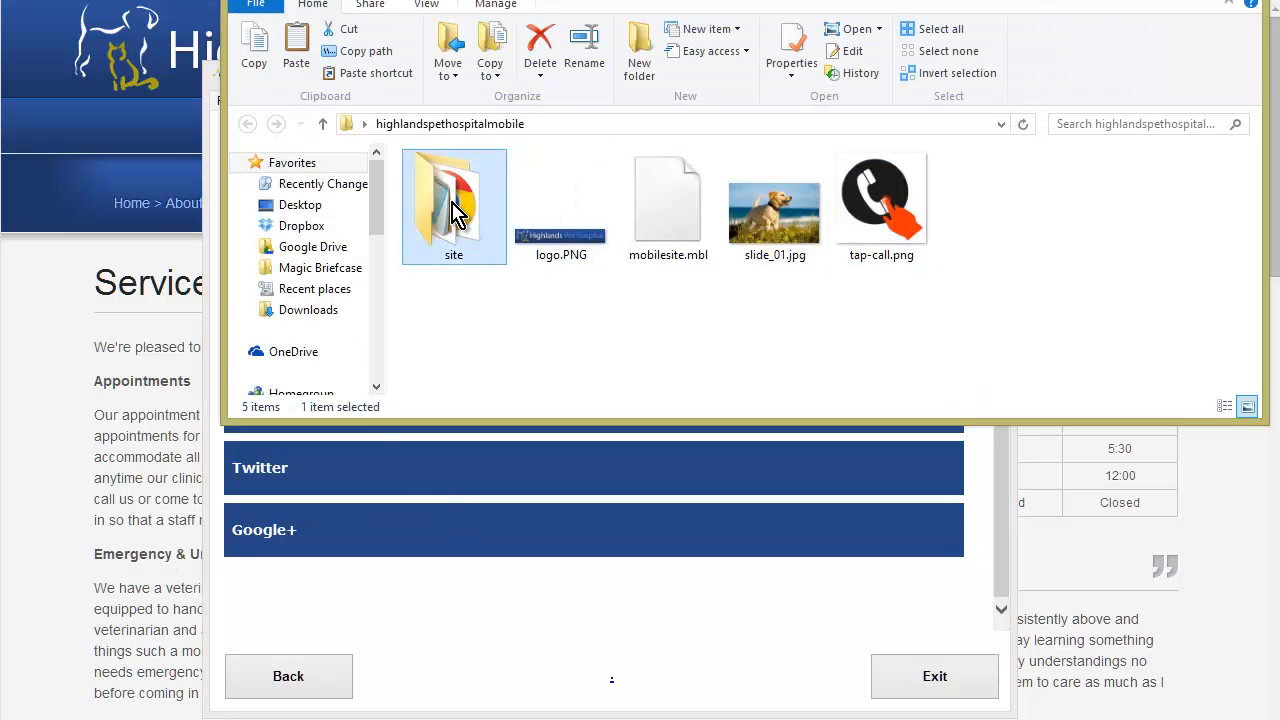
scroll(480, 250, down, 3)
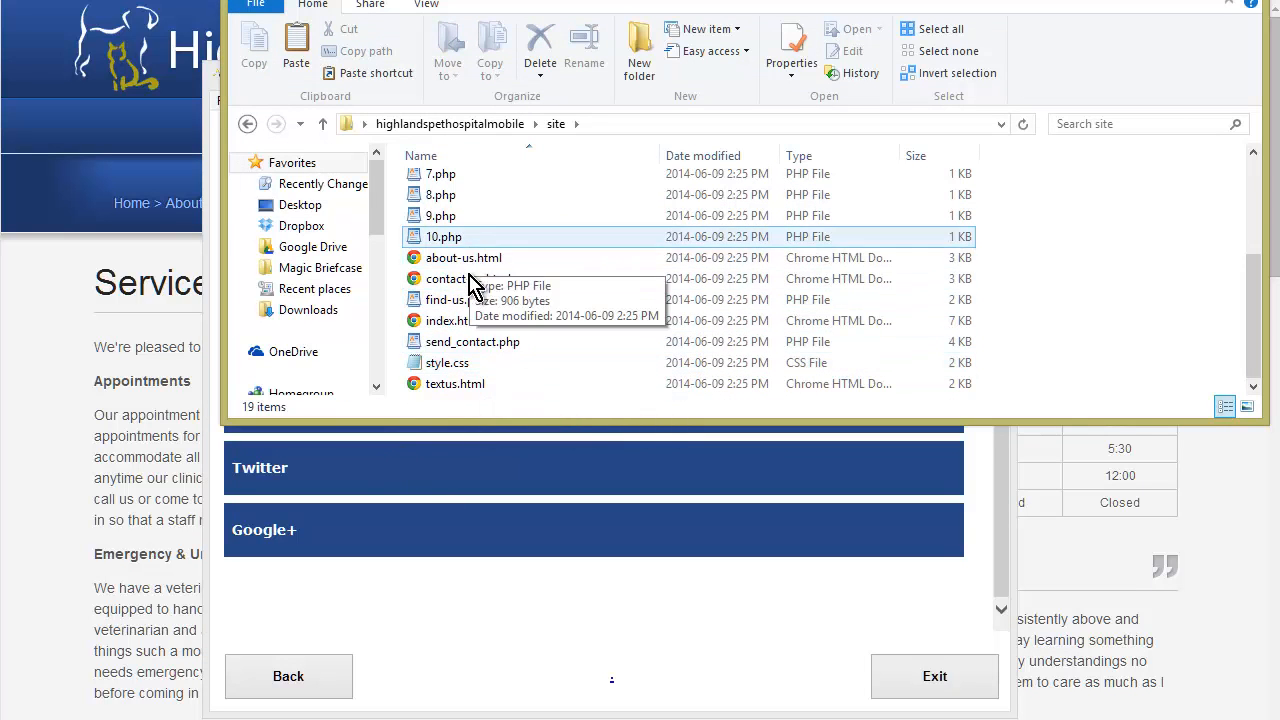
double_click(482, 321)
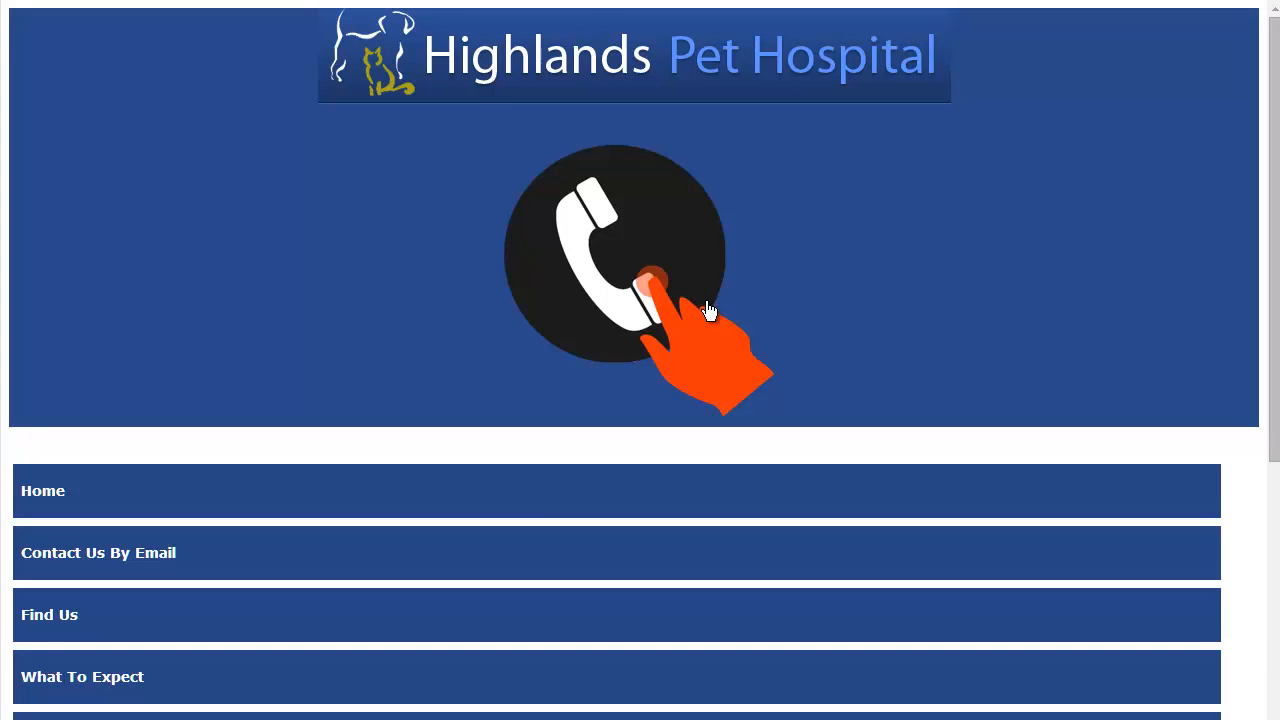
scroll(868, 300, down, 5)
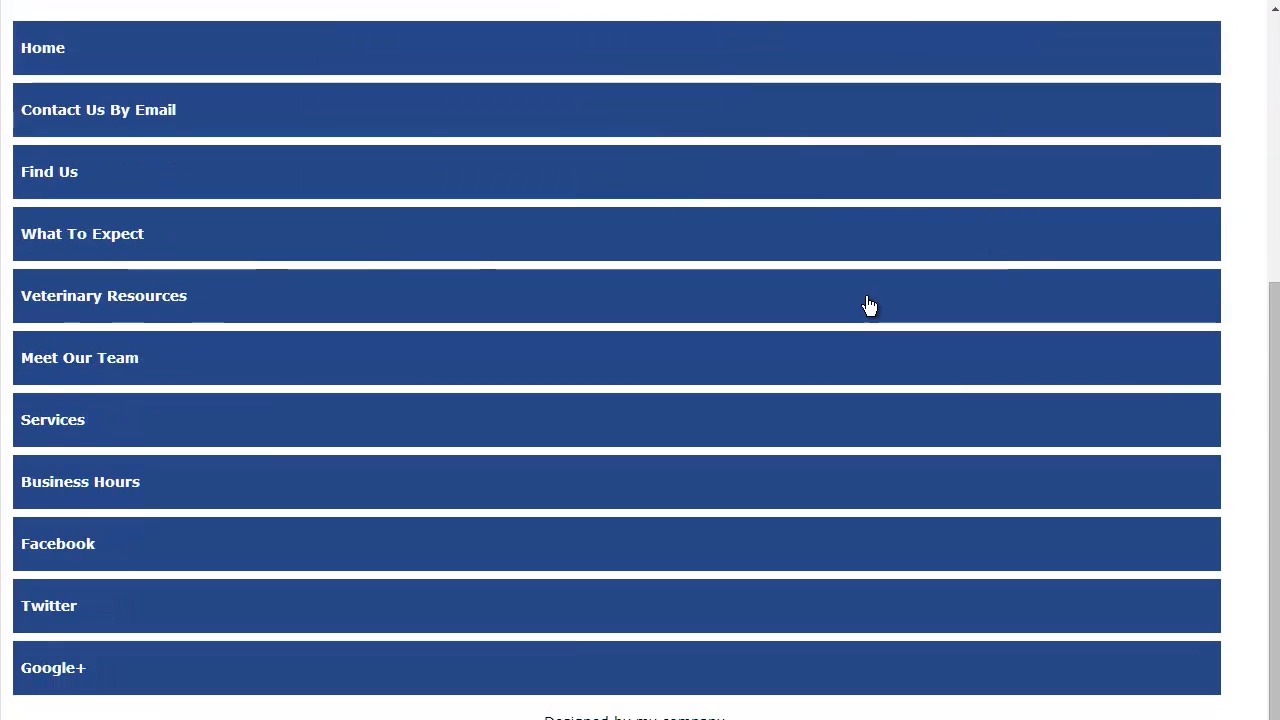
scroll(868, 306, up, 5)
scroll(346, 311, down, 4)
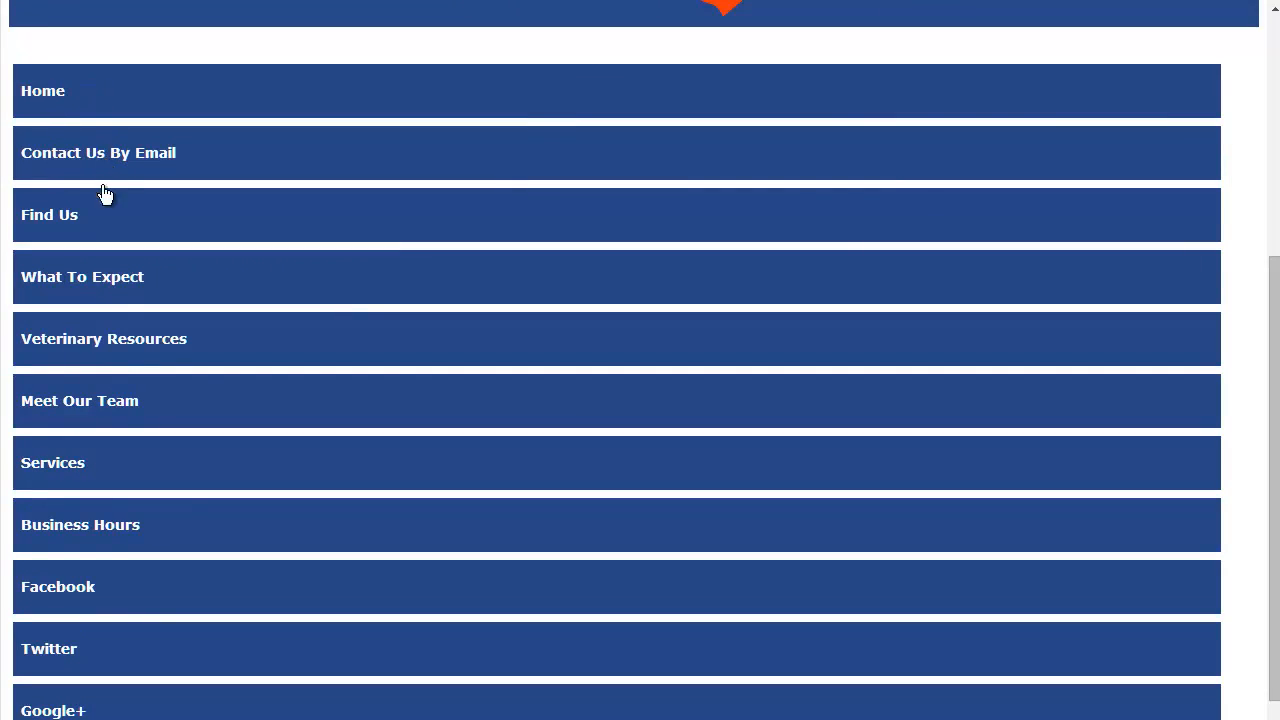
scroll(125, 370, up, 4)
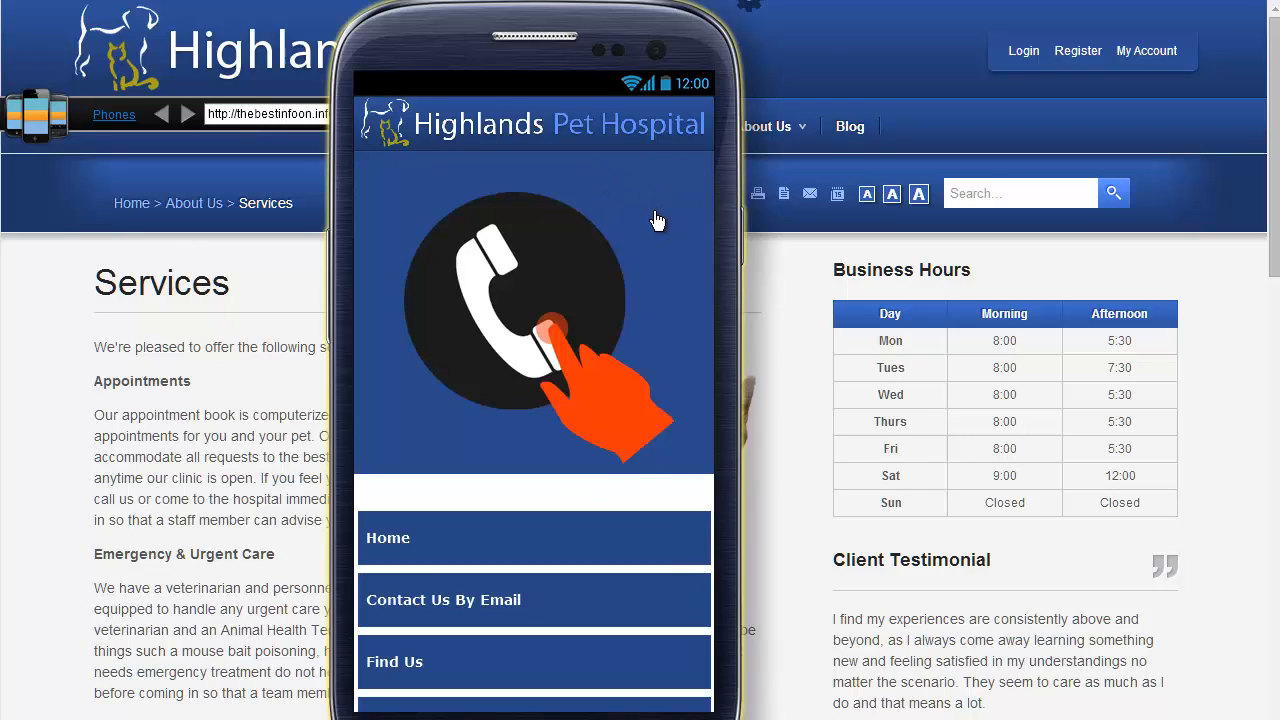
Examine the mobile site's main page in the phone emulator, from the logo and call image down to the footer.
scroll(628, 215, down, 5)
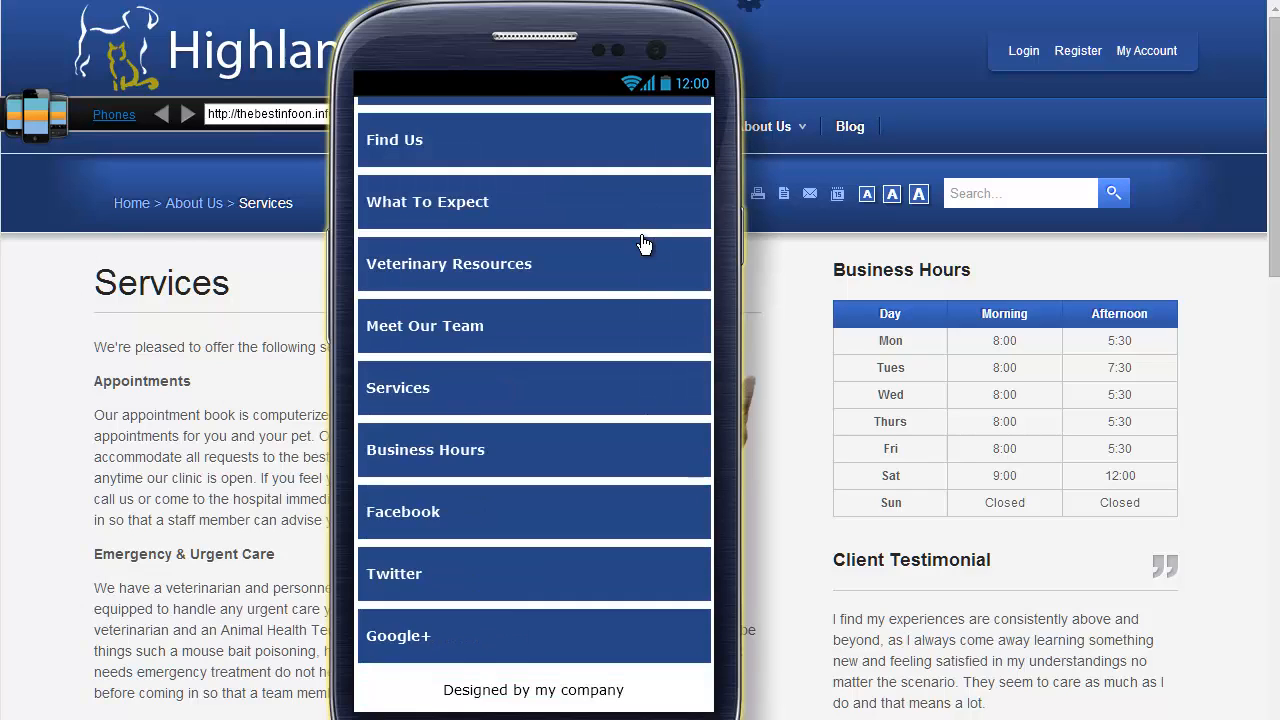
scroll(620, 457, up, 5)
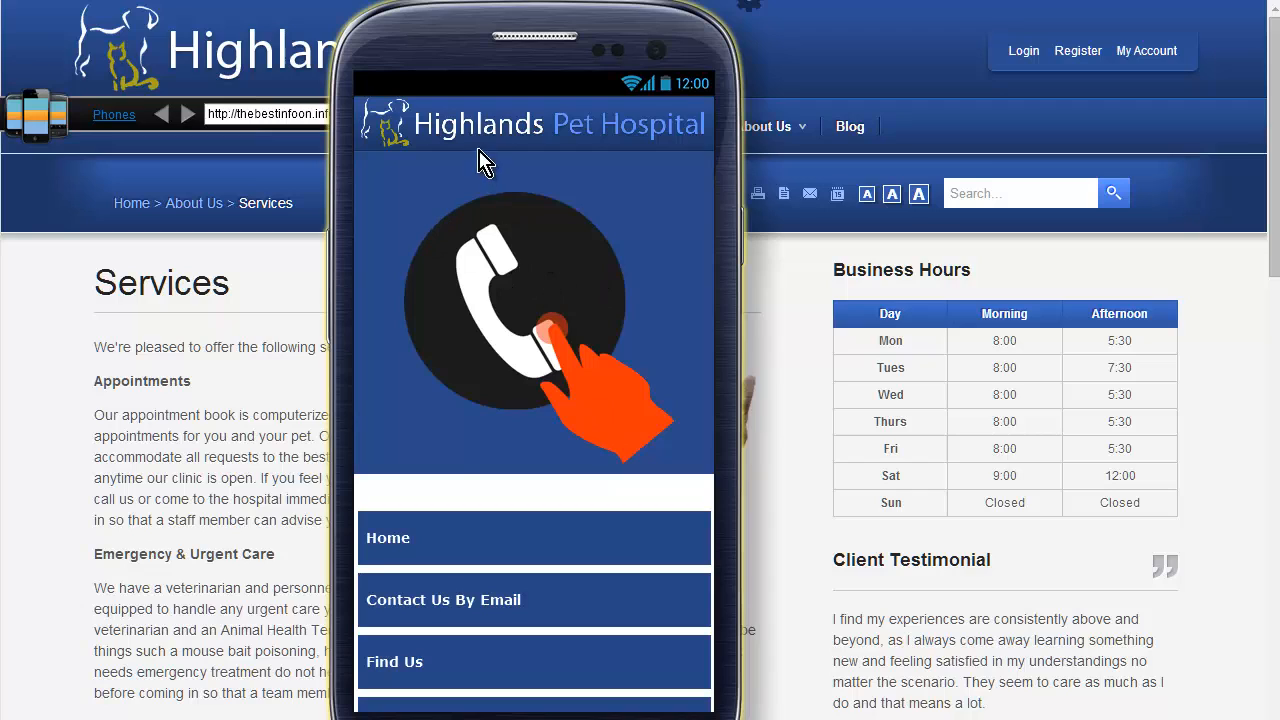
scroll(578, 240, down, 3)
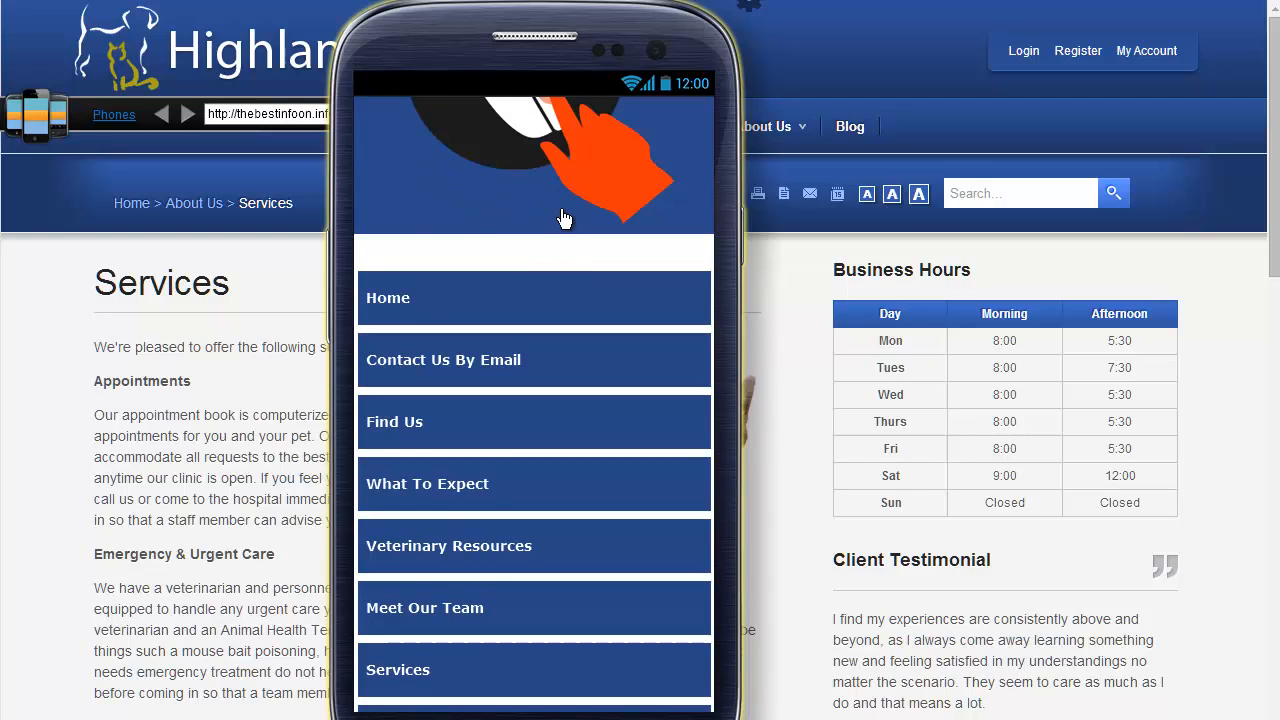
scroll(564, 218, down, 2)
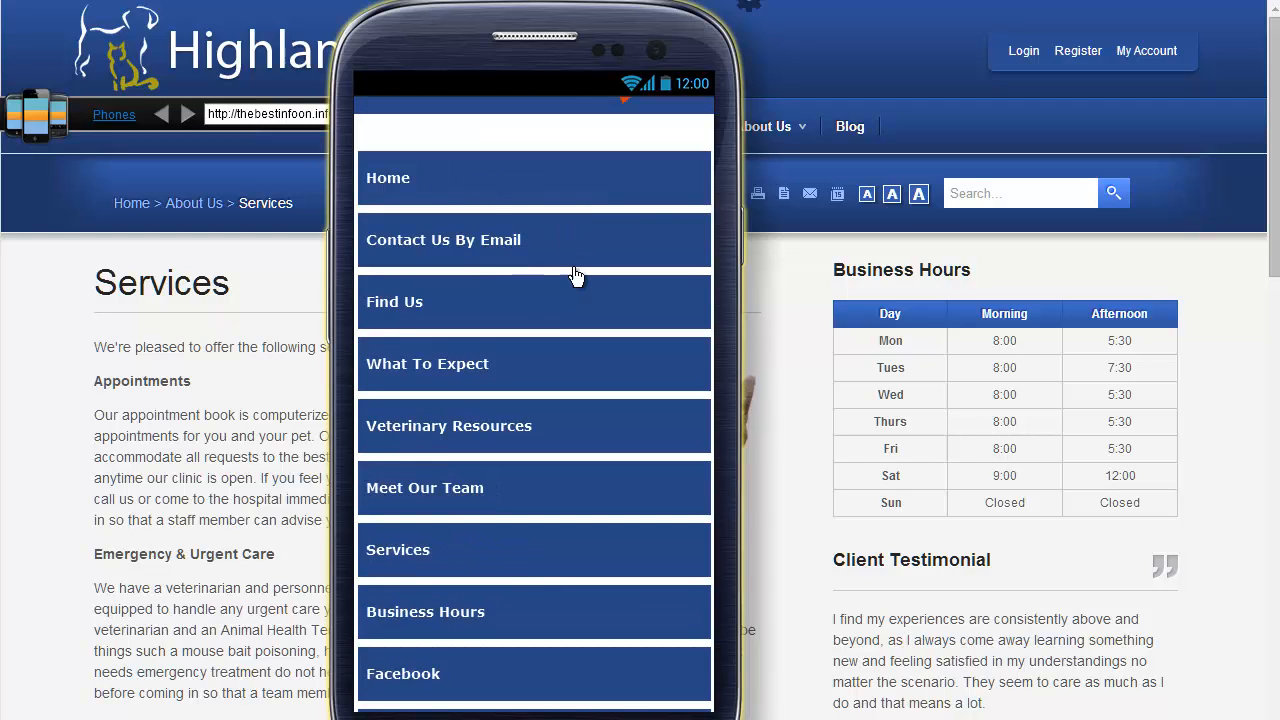
Check the Home page of the mobile site in the phone emulator and return to the main menu.
click(398, 188)
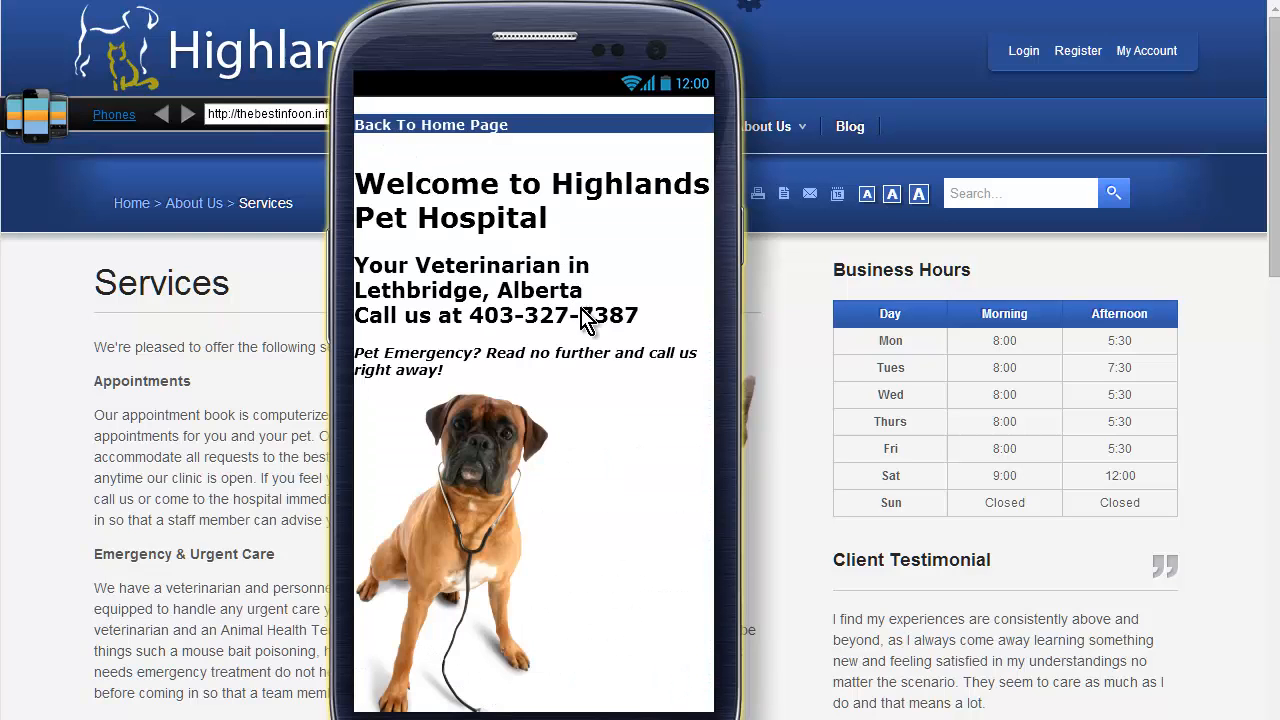
scroll(585, 318, down, 5)
scroll(420, 180, up, 5)
click(437, 124)
Check the emulated site's Contact Us By Email and Find Us pages, returning to the main menu after each.
scroll(508, 343, down, 2)
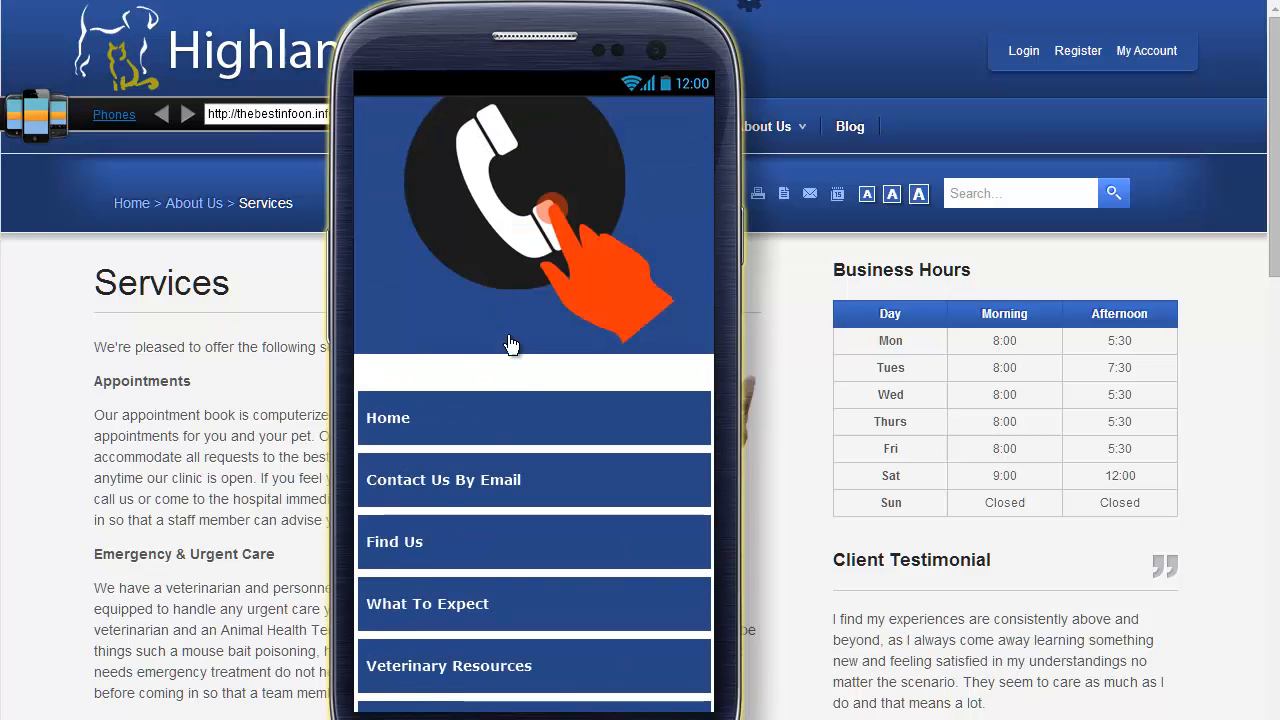
click(435, 487)
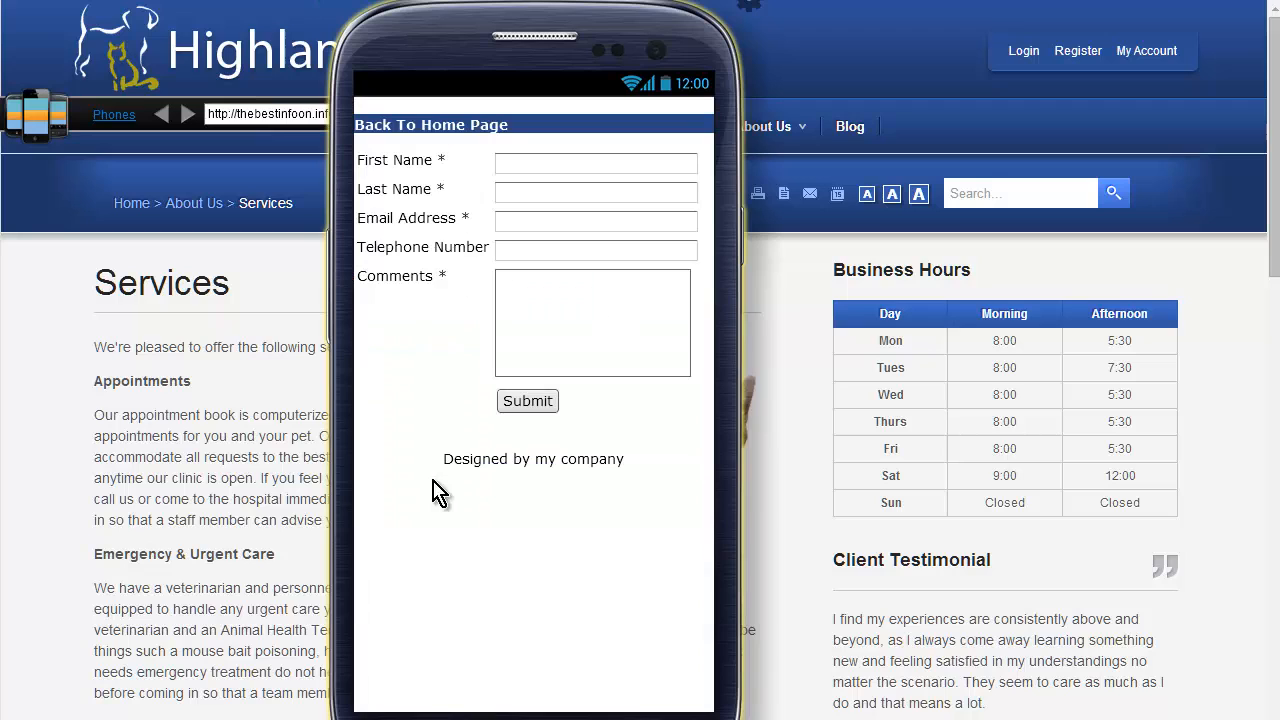
click(400, 126)
scroll(491, 277, down, 4)
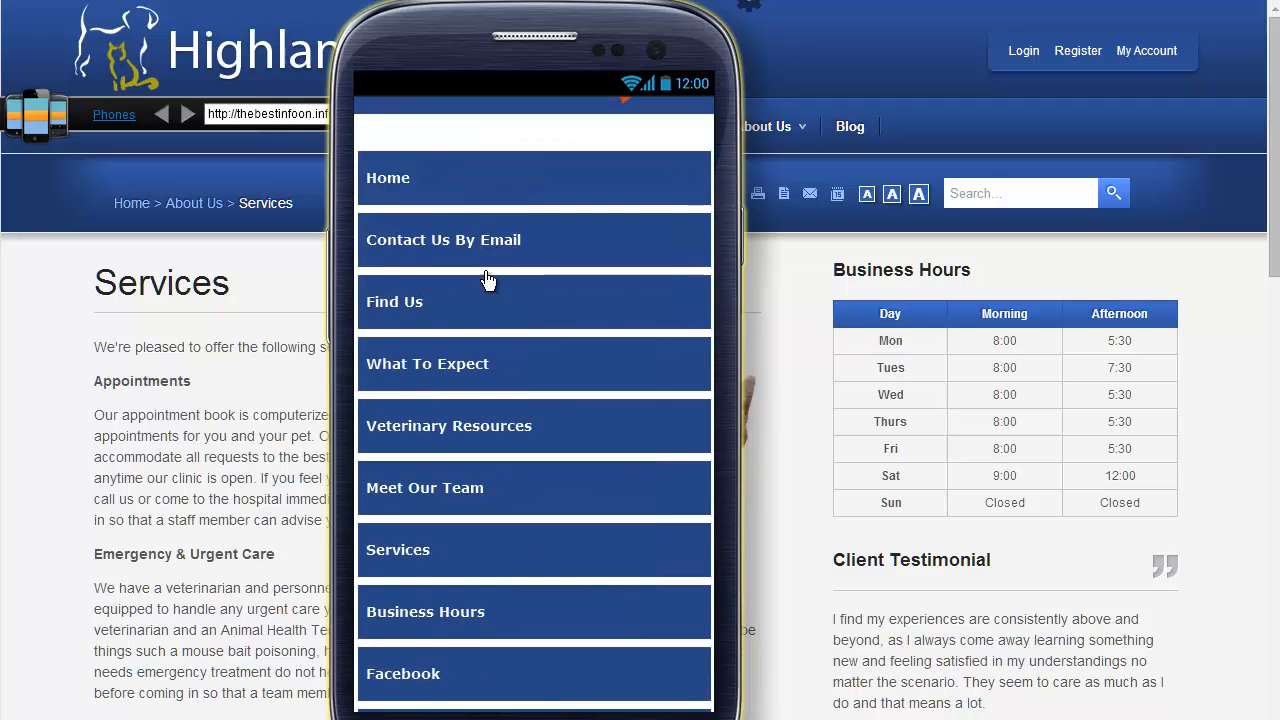
click(419, 310)
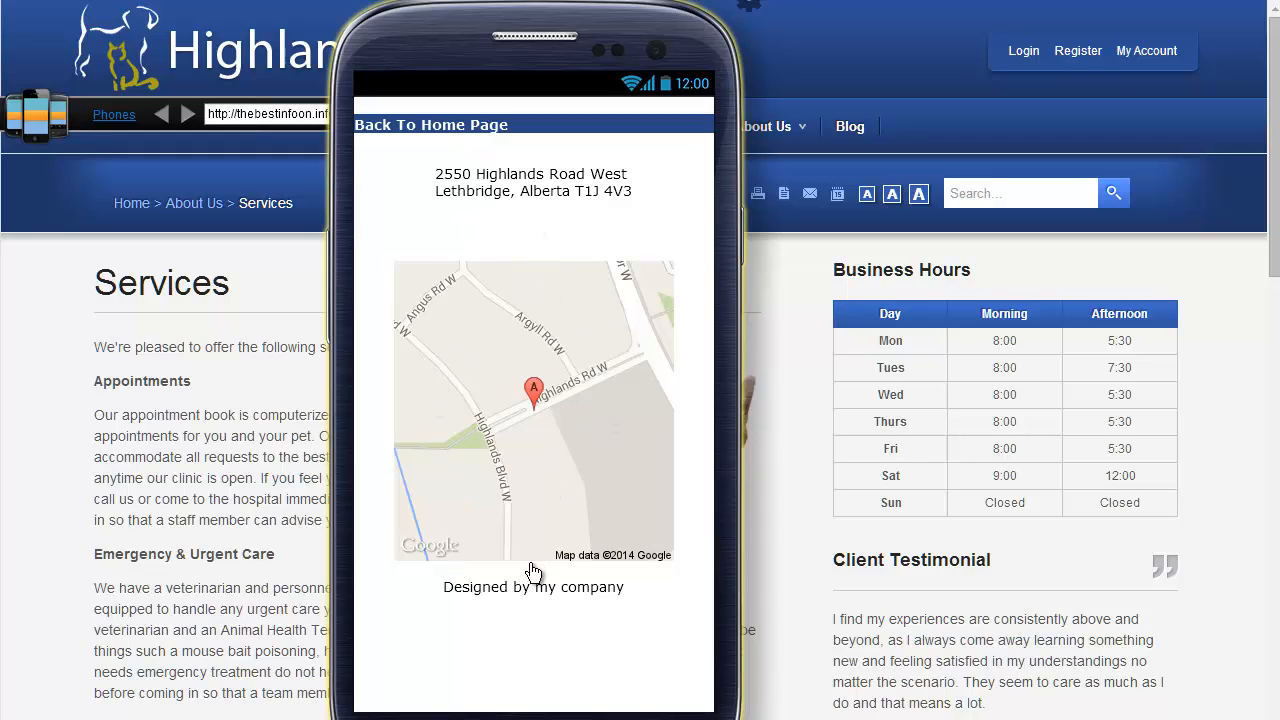
click(384, 130)
Check the What To Expect and Veterinary Resources pages in the phone emulator, returning to the main menu after each.
scroll(497, 311, down, 2)
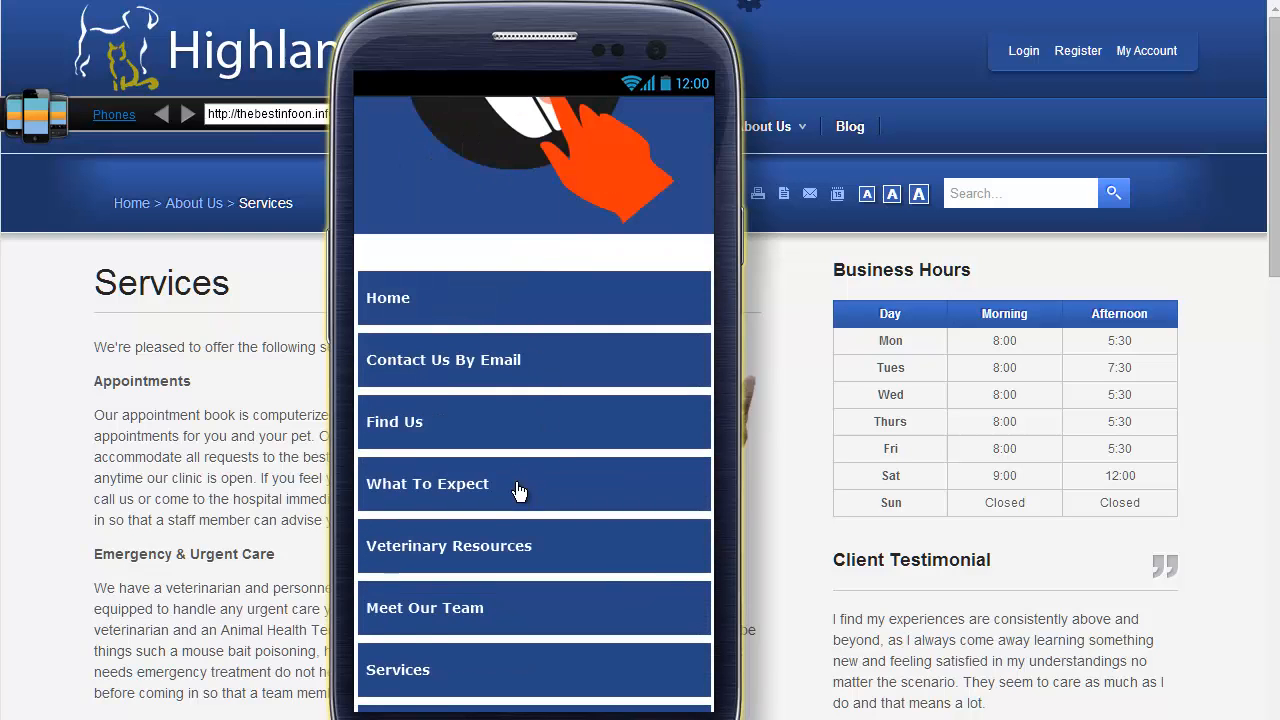
click(462, 494)
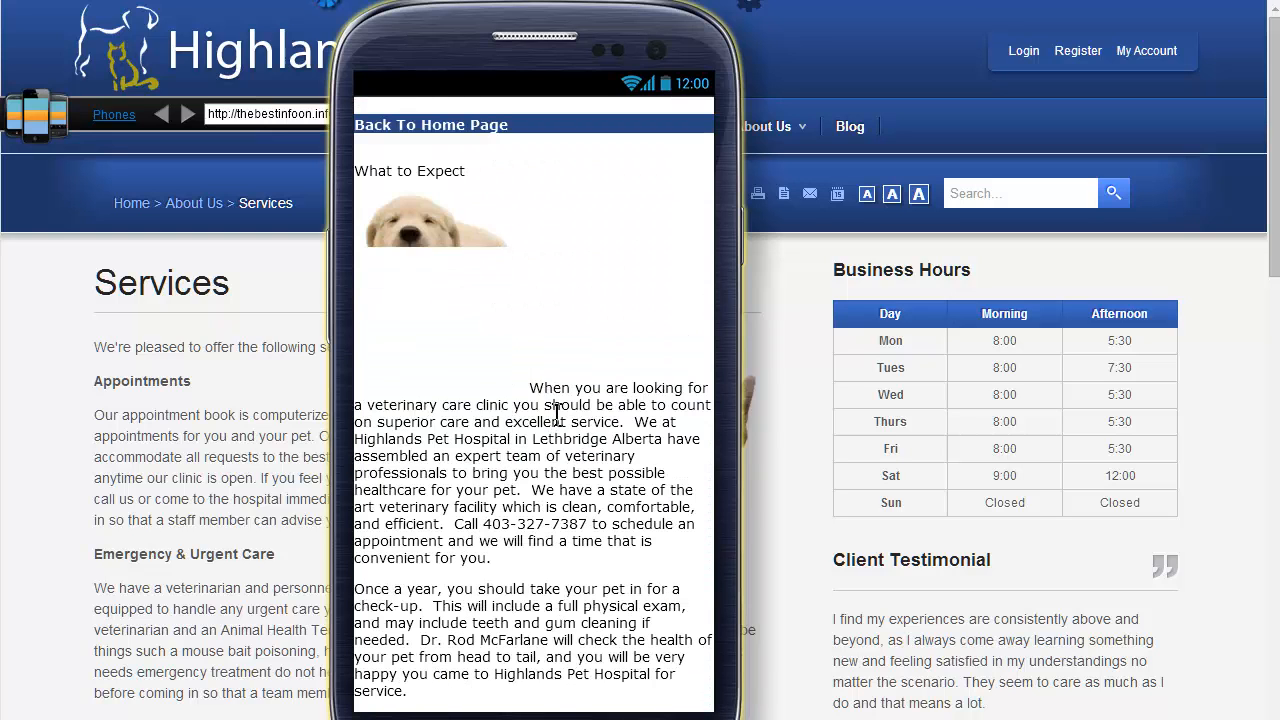
click(386, 131)
scroll(500, 356, down, 1)
scroll(503, 363, down, 2)
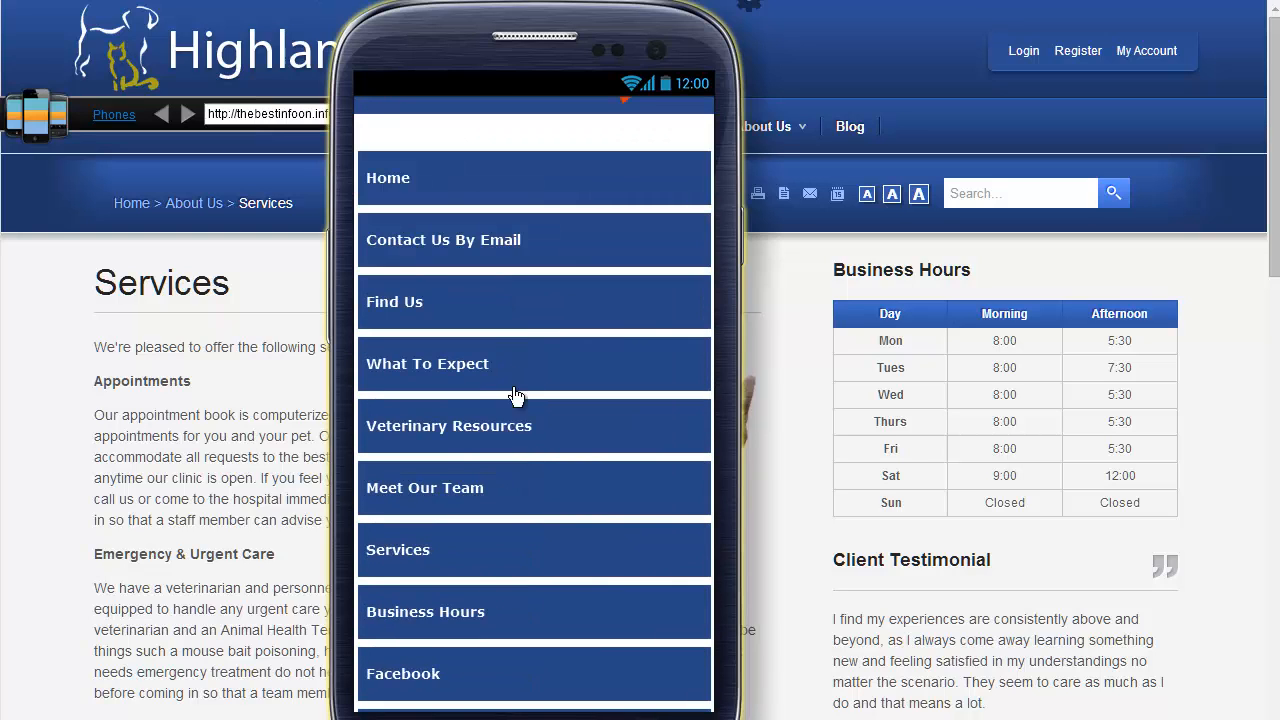
click(557, 430)
click(414, 138)
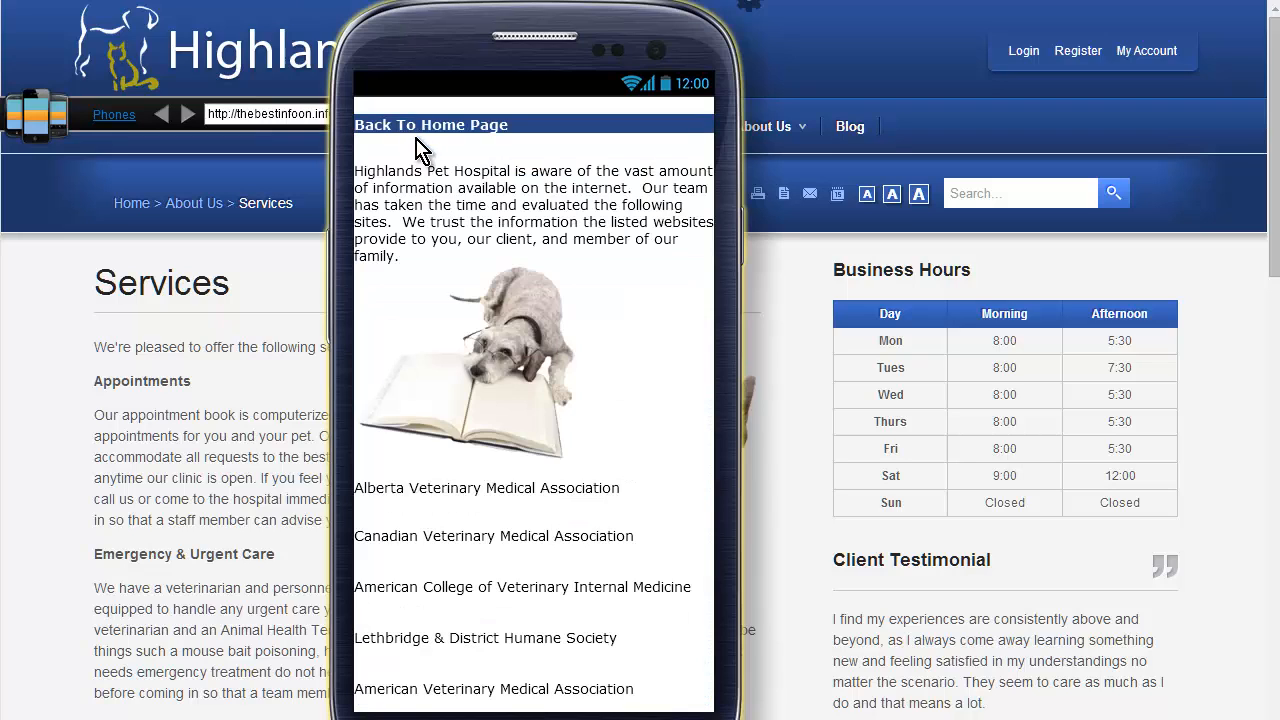
Look through the whole Meet Our Team page in the phone emulator and go back to its beginning.
scroll(543, 352, down, 2)
scroll(548, 370, down, 1)
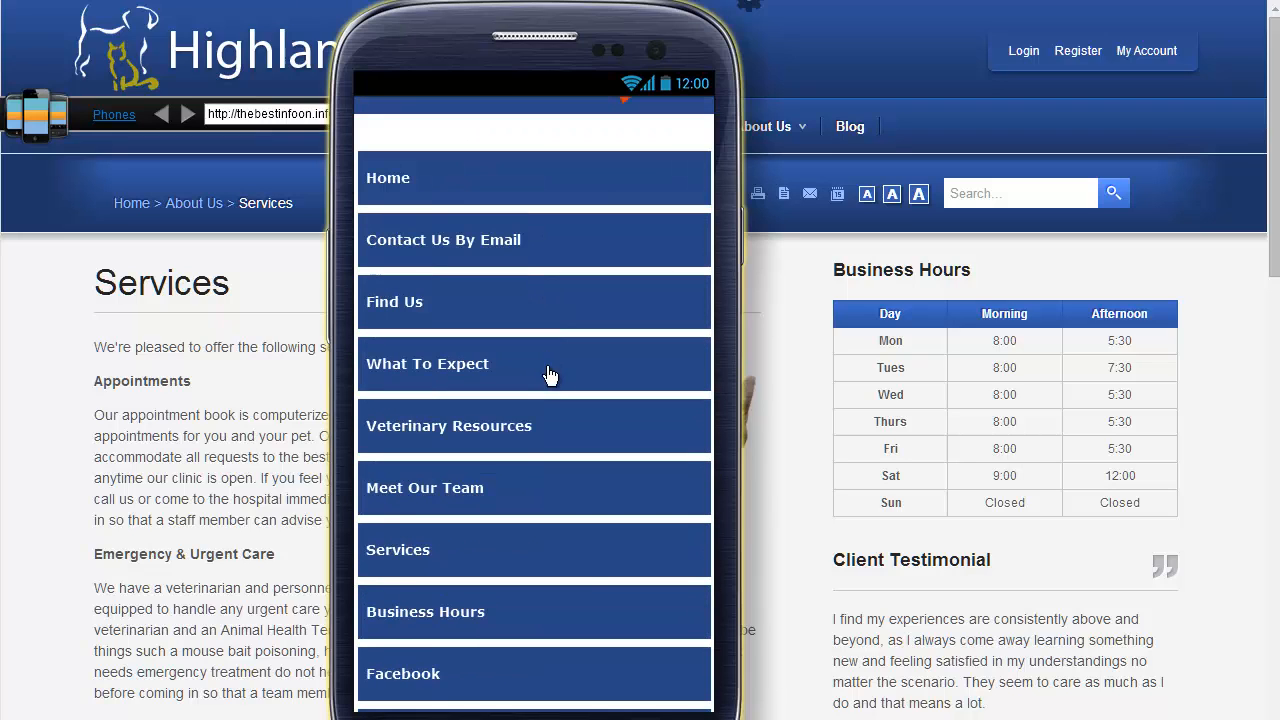
click(437, 495)
scroll(567, 337, down, 1)
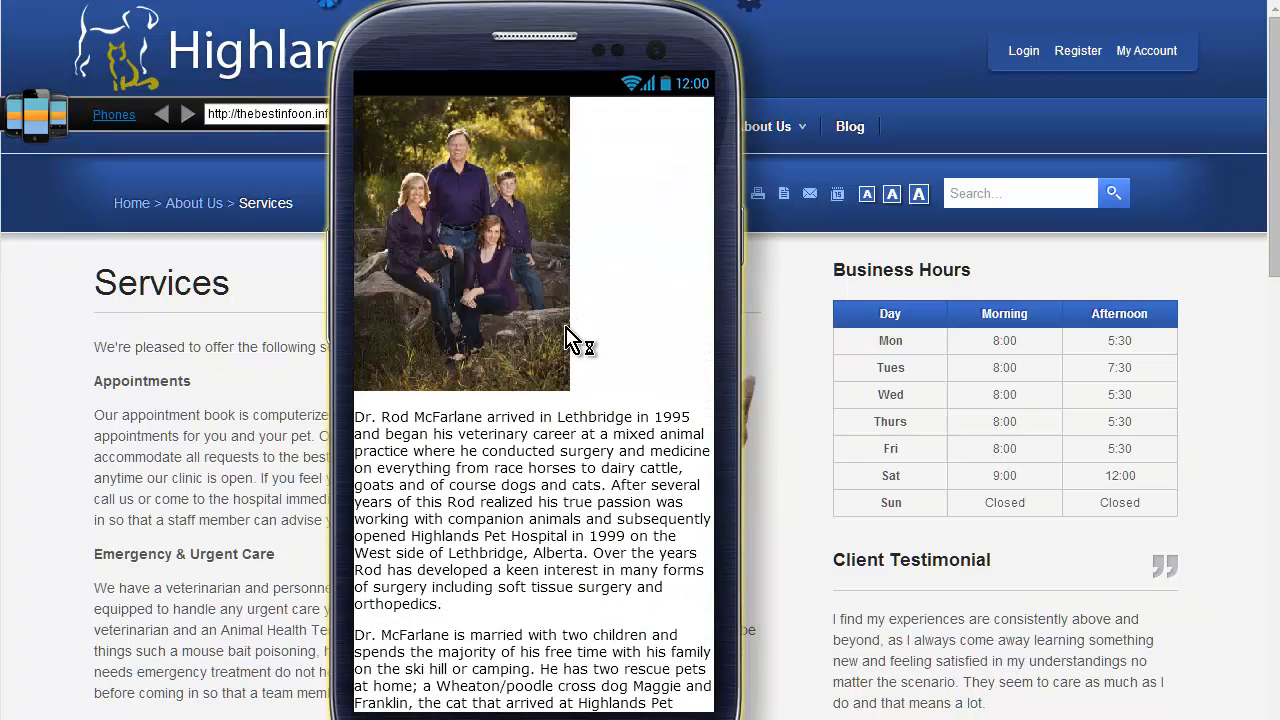
scroll(567, 337, down, 10)
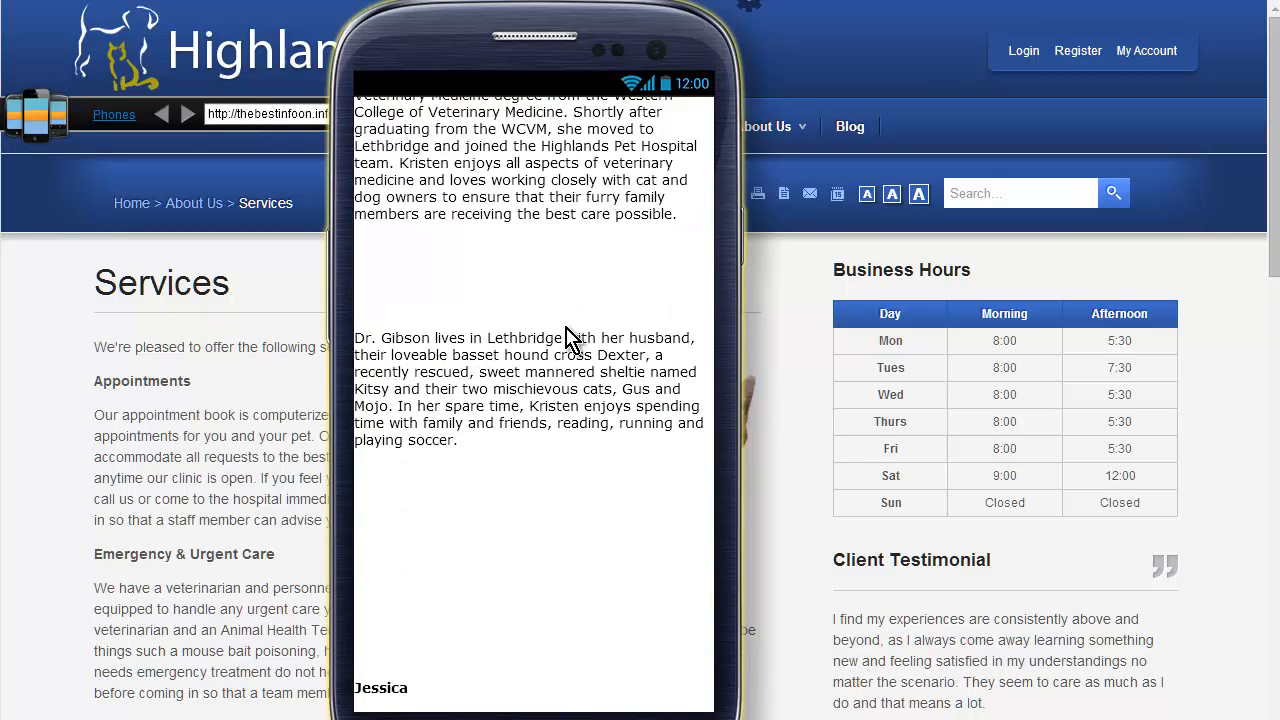
scroll(567, 337, down, 10)
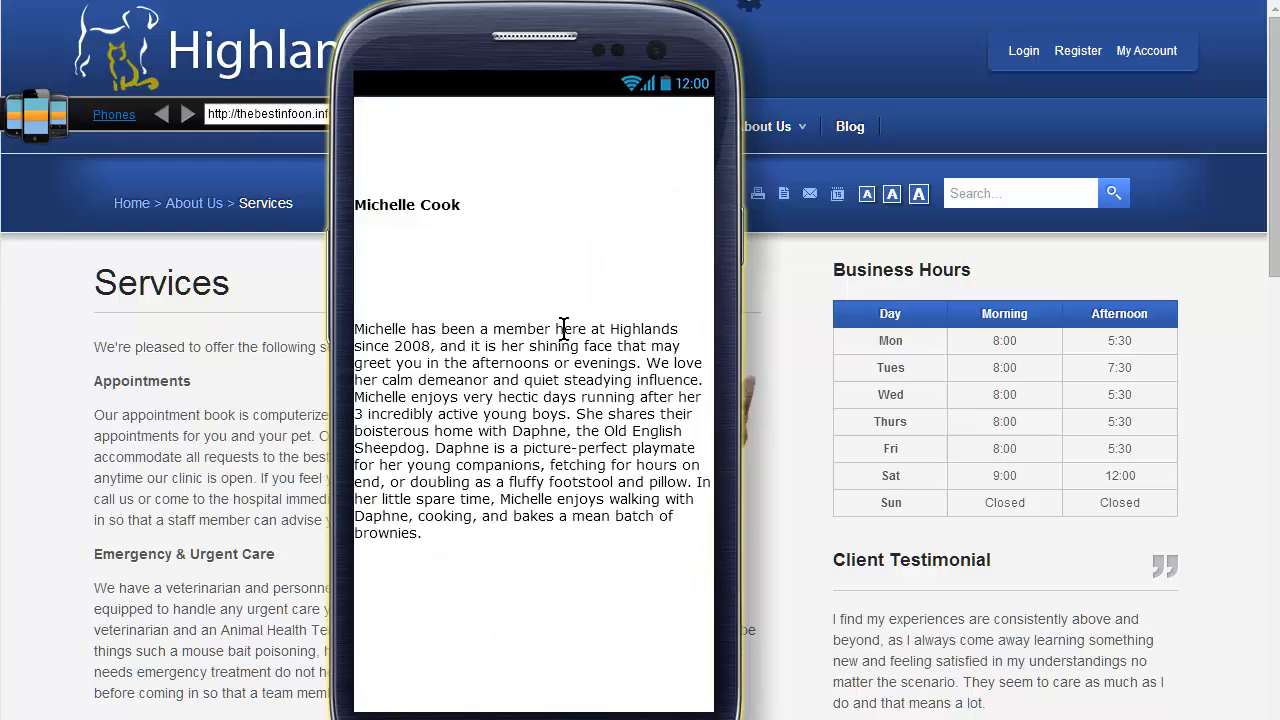
scroll(564, 329, down, 15)
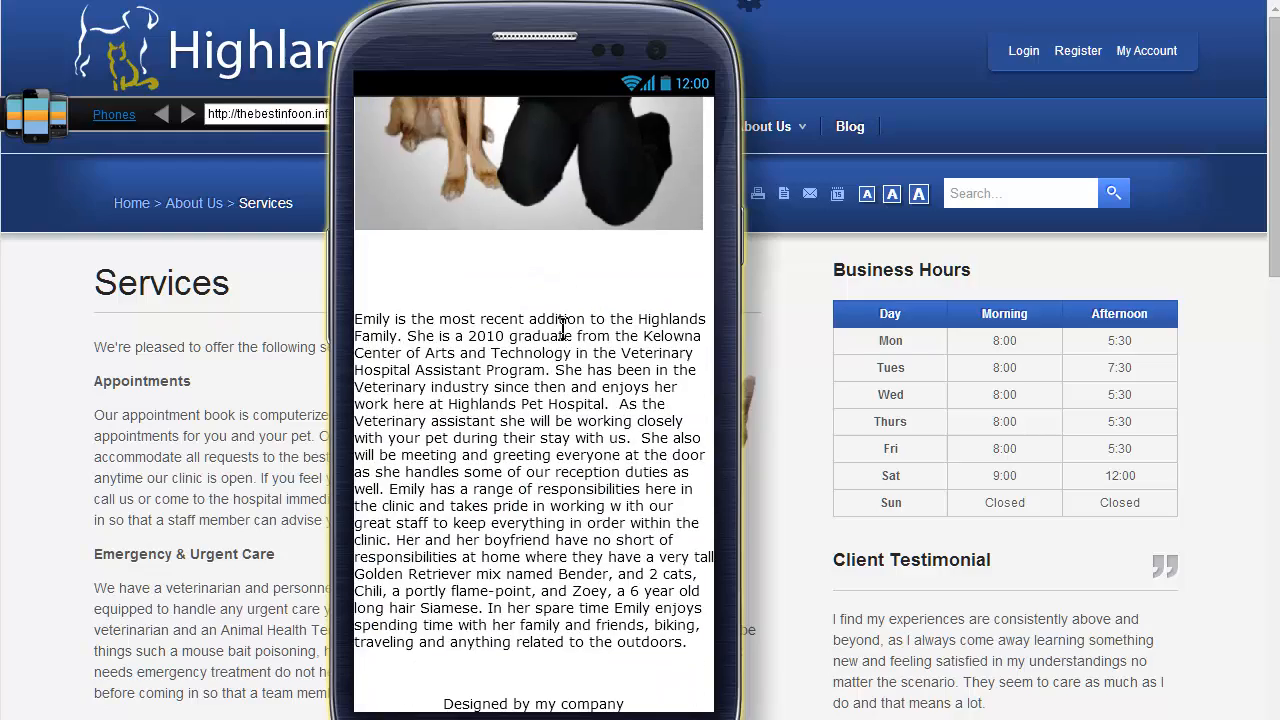
scroll(549, 392, up, 20)
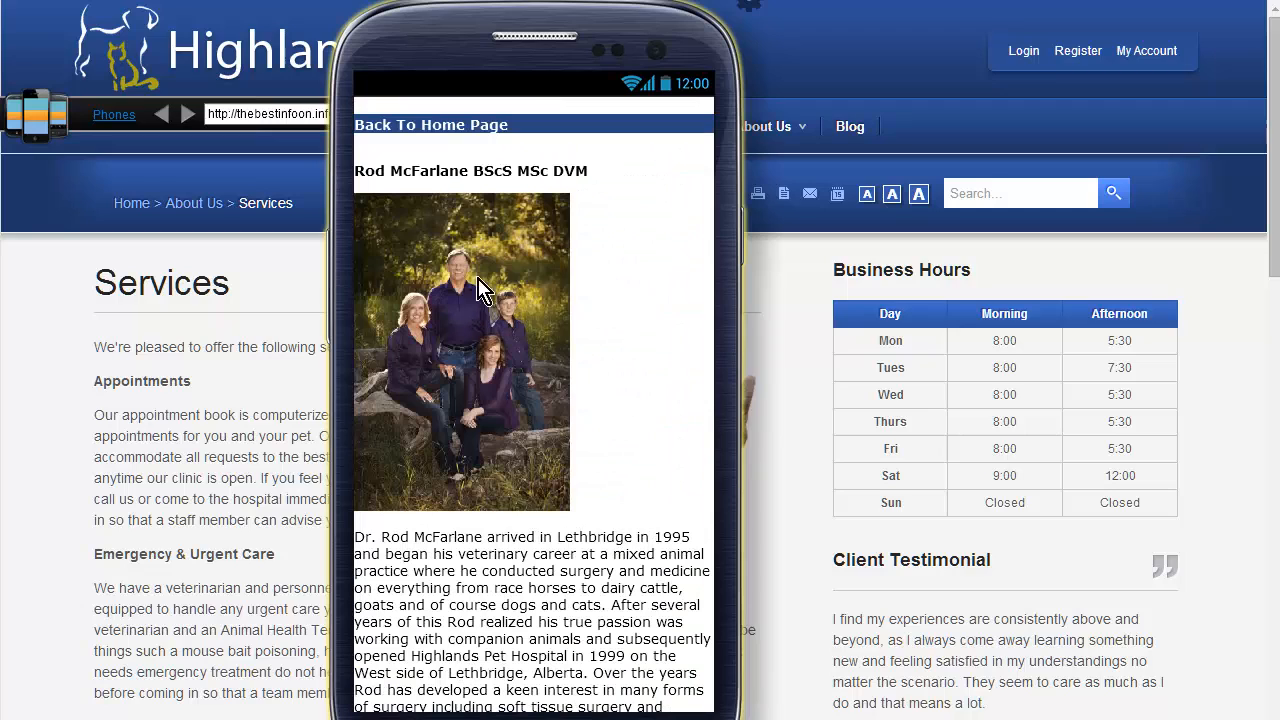
Leave the Meet Our Team page, check the Services page in the phone emulator and return to the main menu.
click(405, 127)
scroll(523, 357, down, 5)
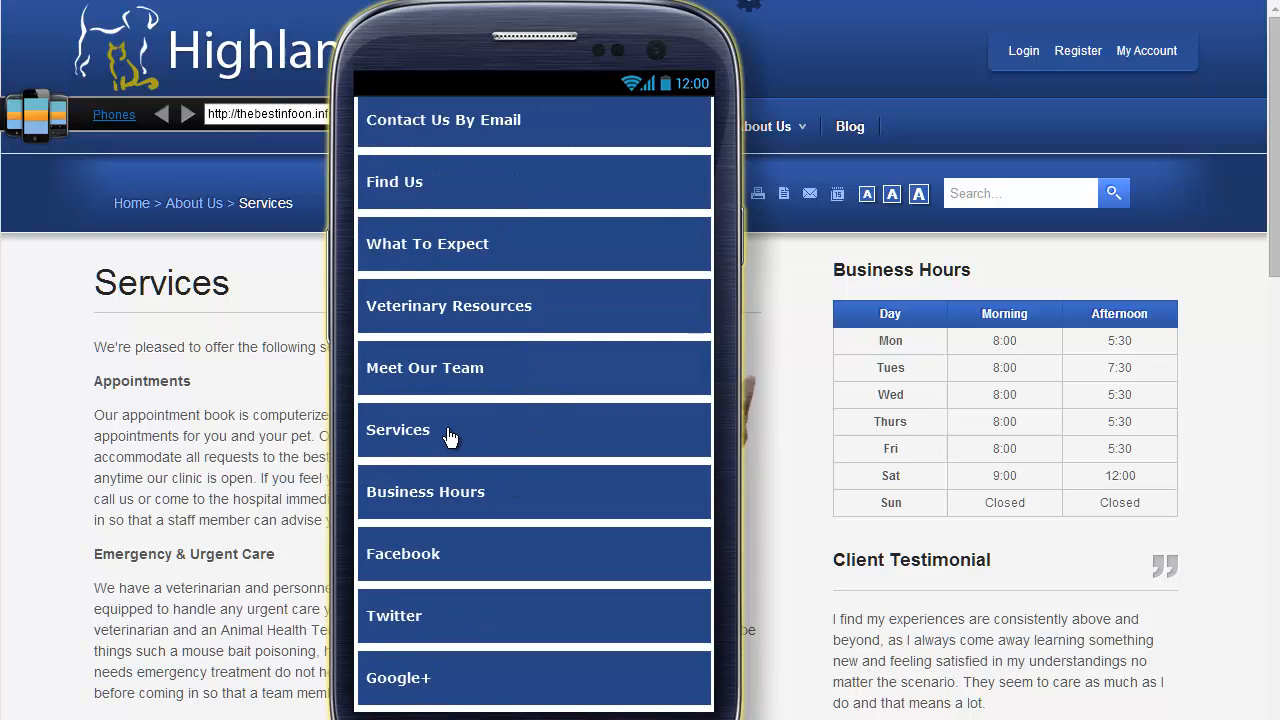
click(536, 443)
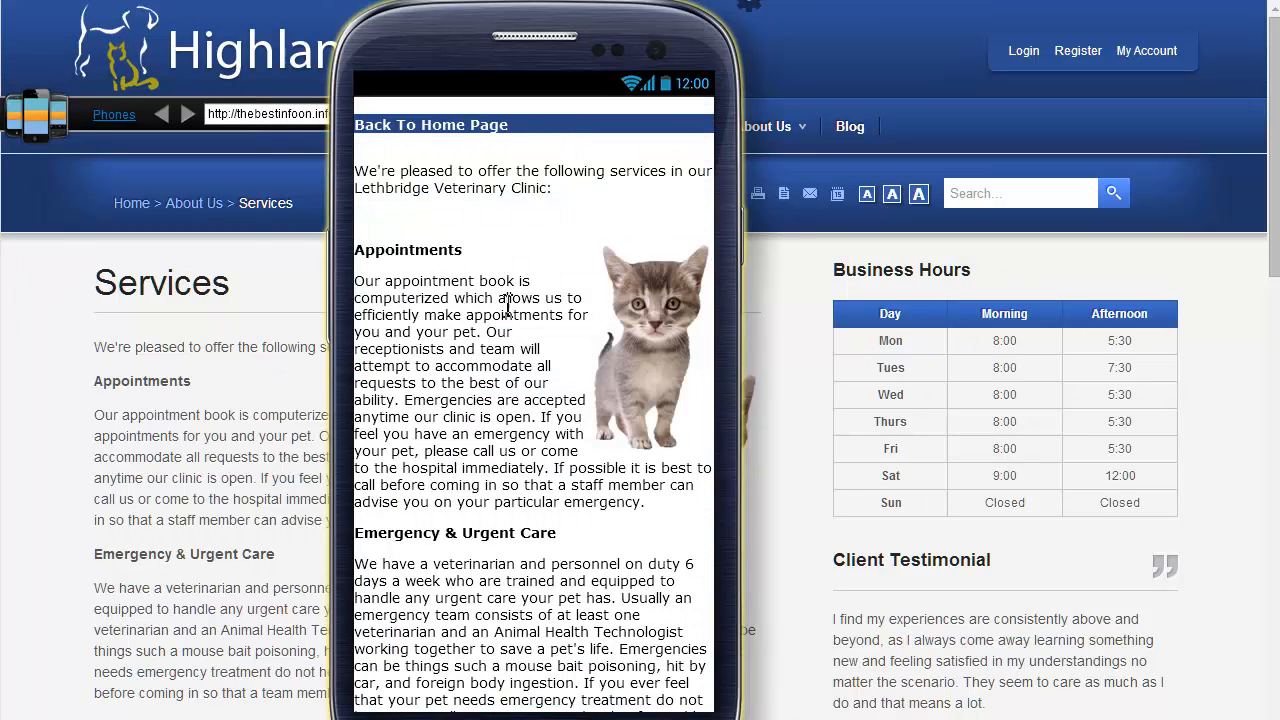
click(397, 134)
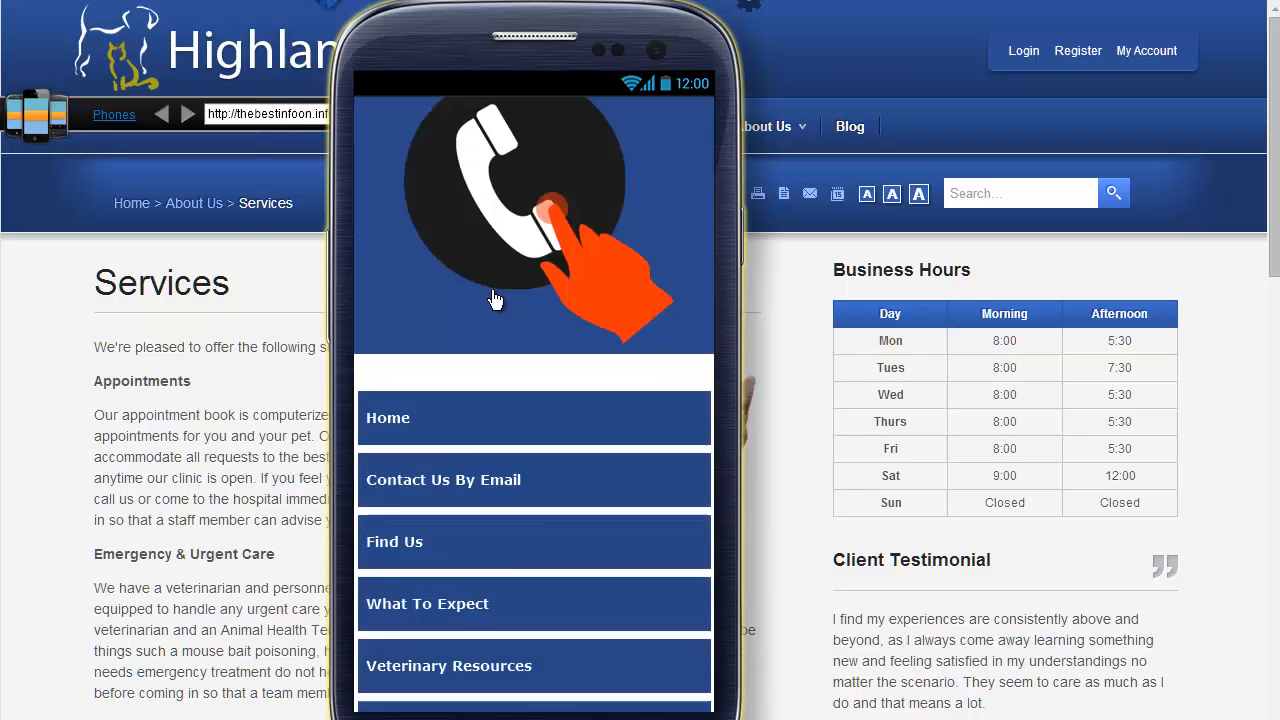
Check the Business Hours page of the emulated site and return to the start of the main menu.
scroll(491, 286, down, 3)
scroll(502, 330, down, 2)
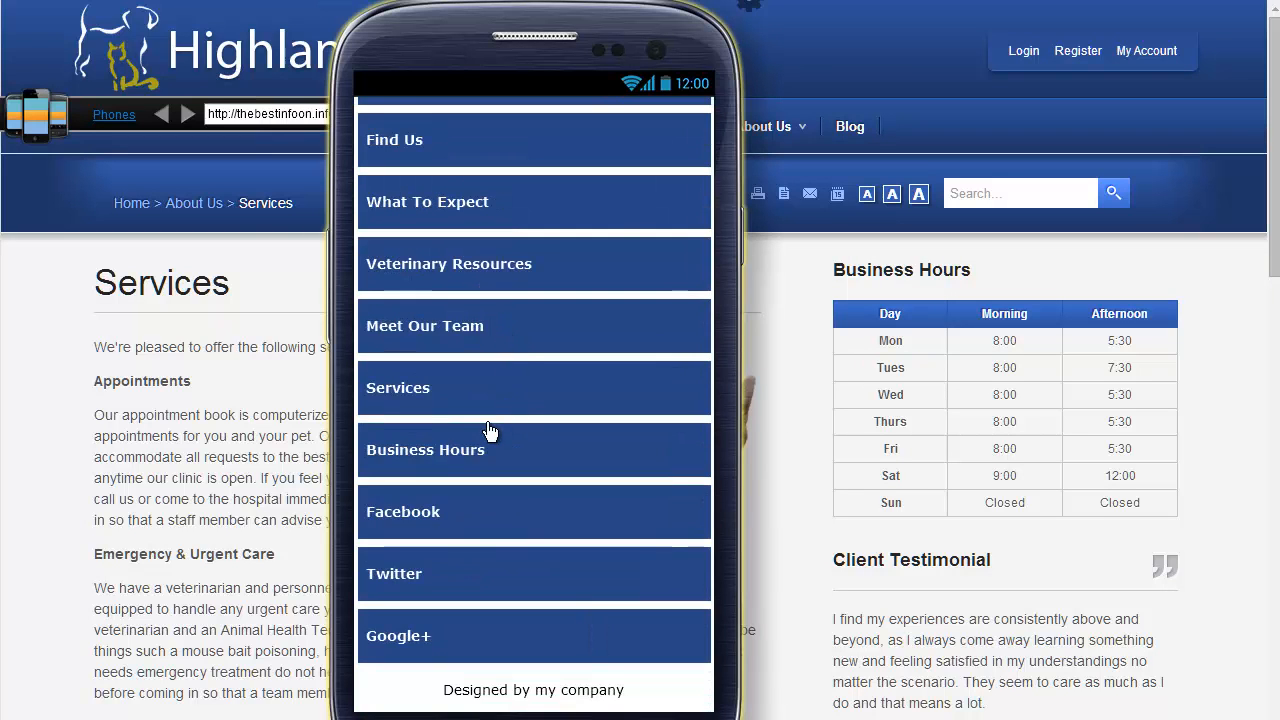
click(441, 457)
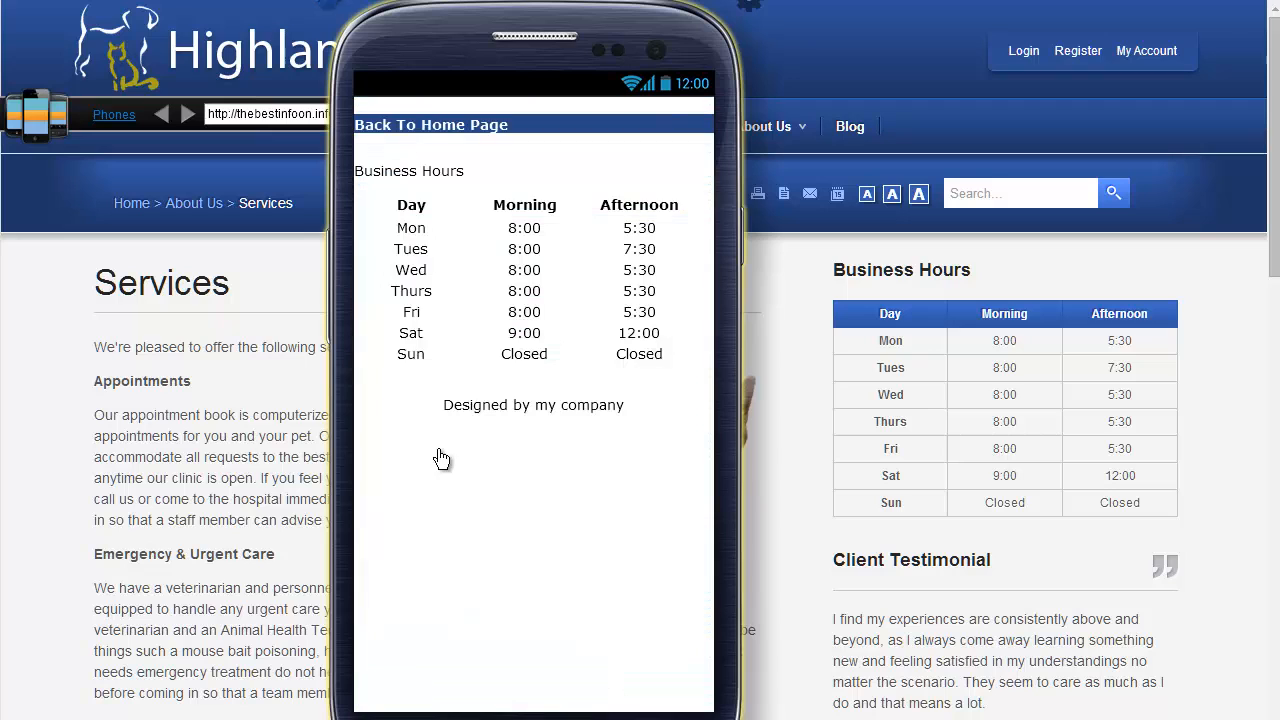
click(400, 155)
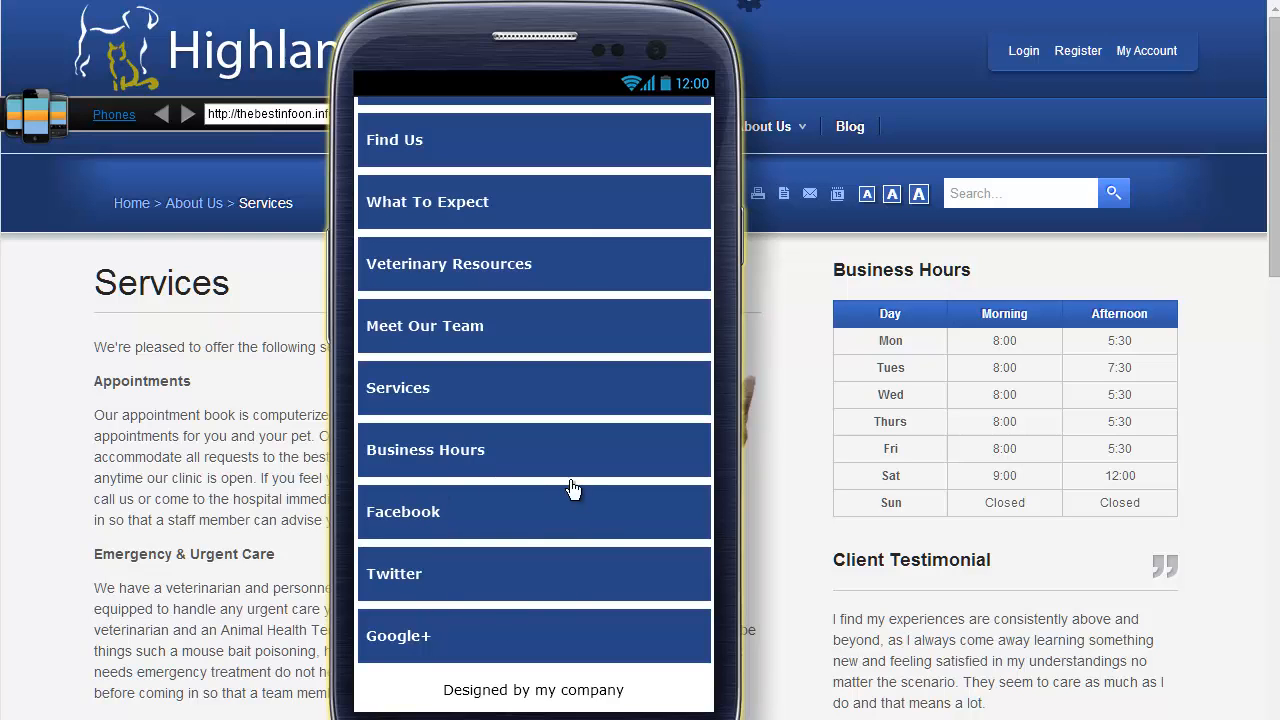
scroll(600, 505, up, 5)
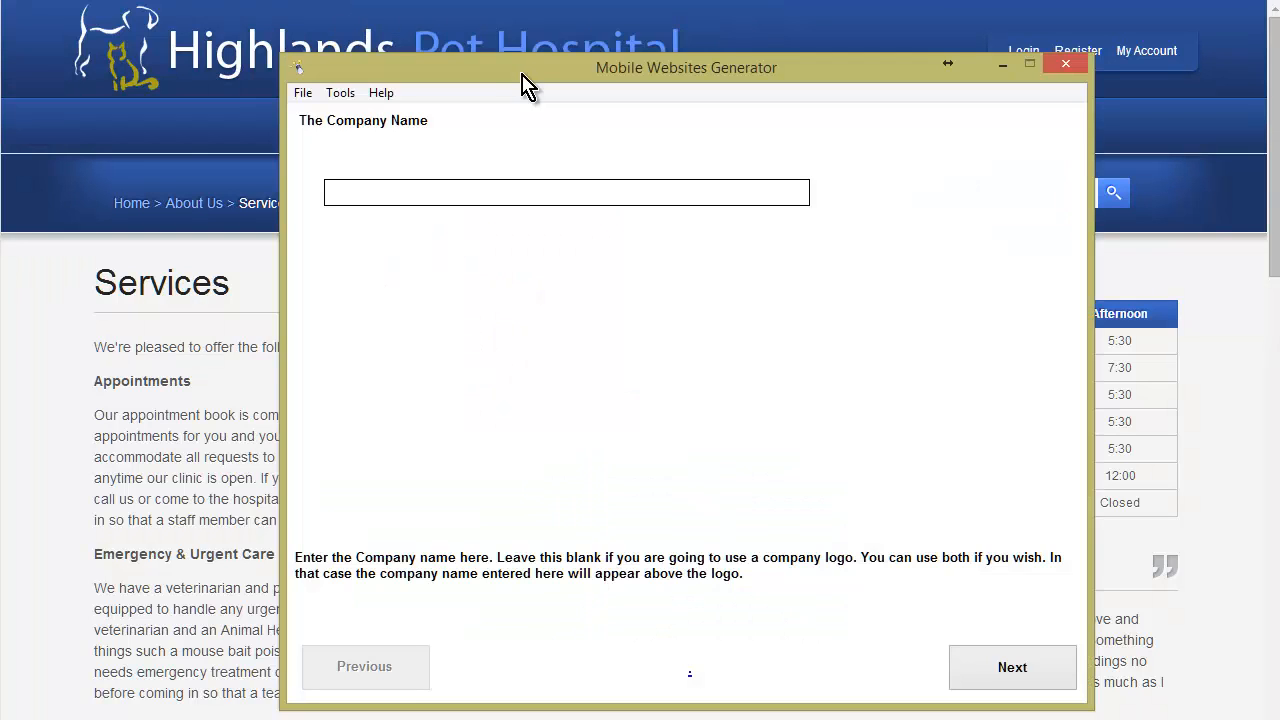
Switch to Mobile Websites Generator and open the saved project mobilesite.mbl from the highlandspethospitalmobile folder.
drag(517, 80, 409, 80)
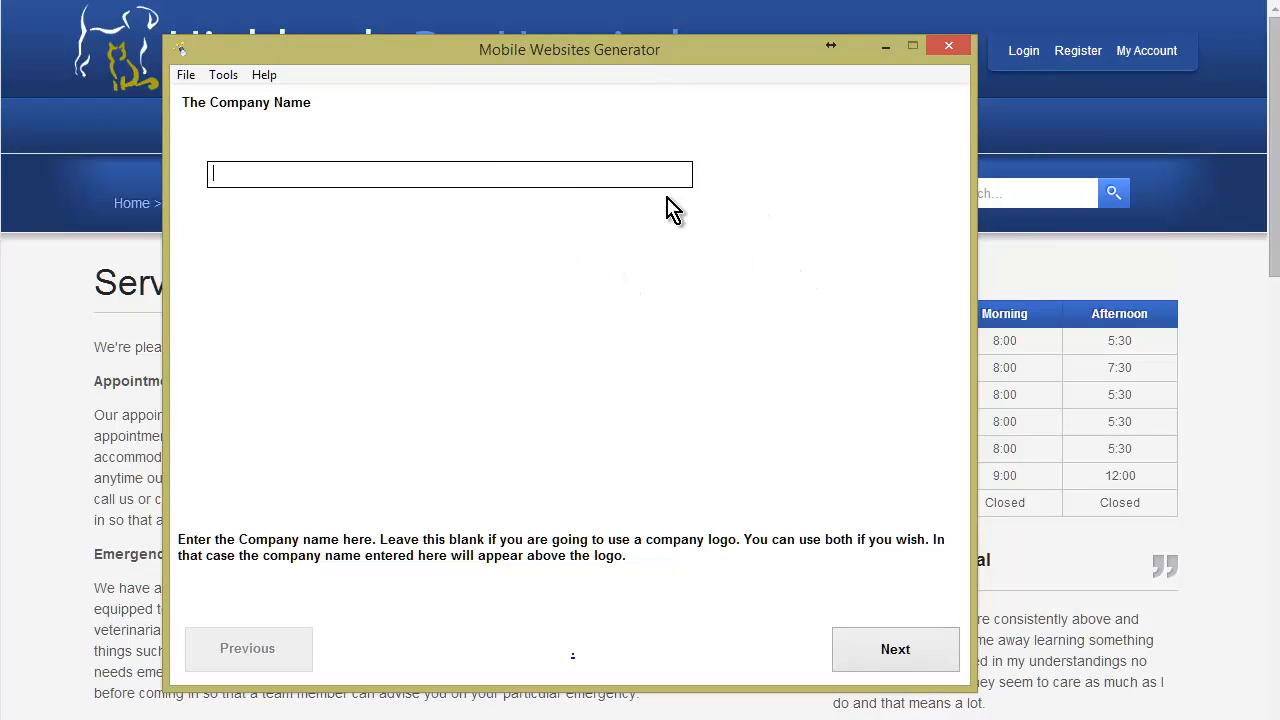
click(186, 76)
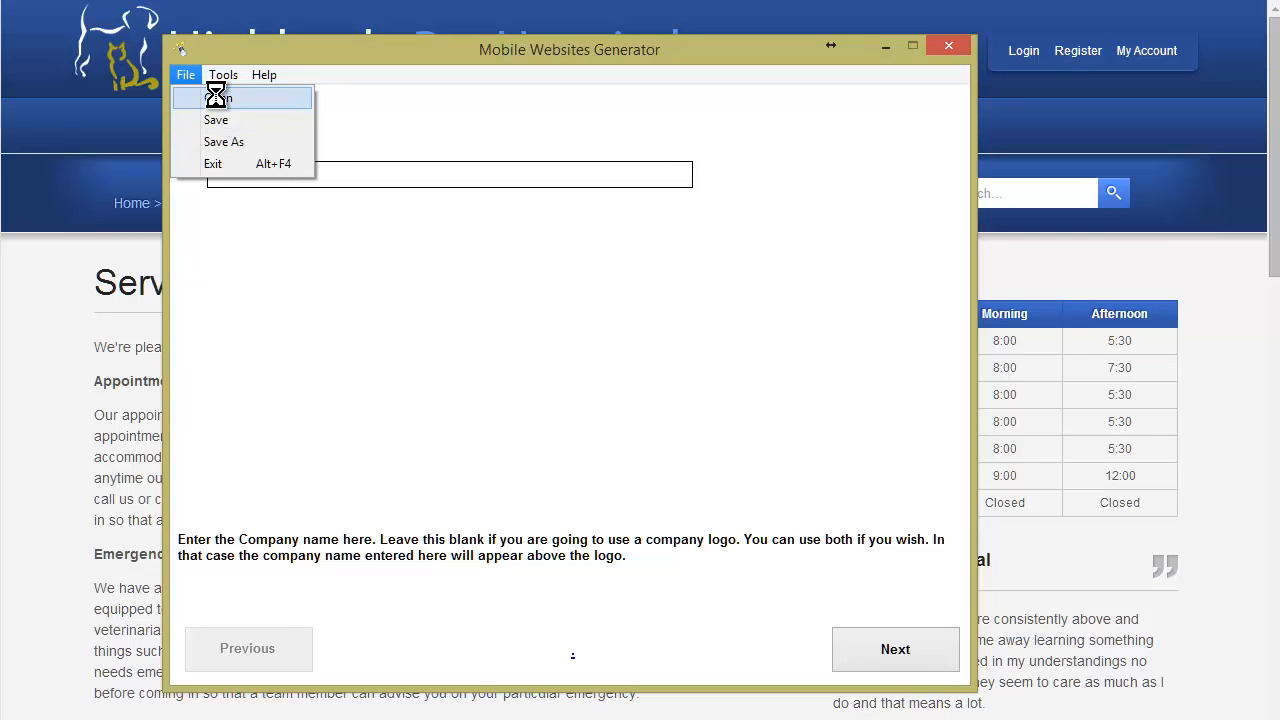
click(217, 99)
click(672, 242)
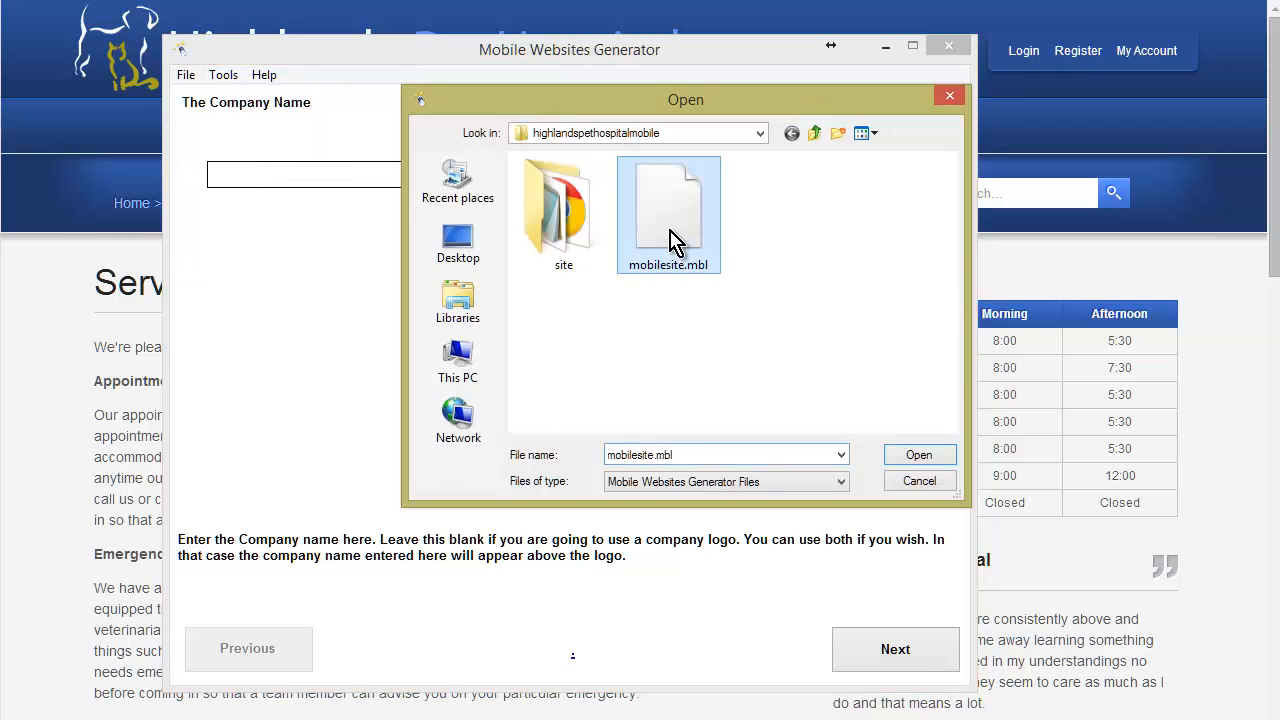
click(907, 459)
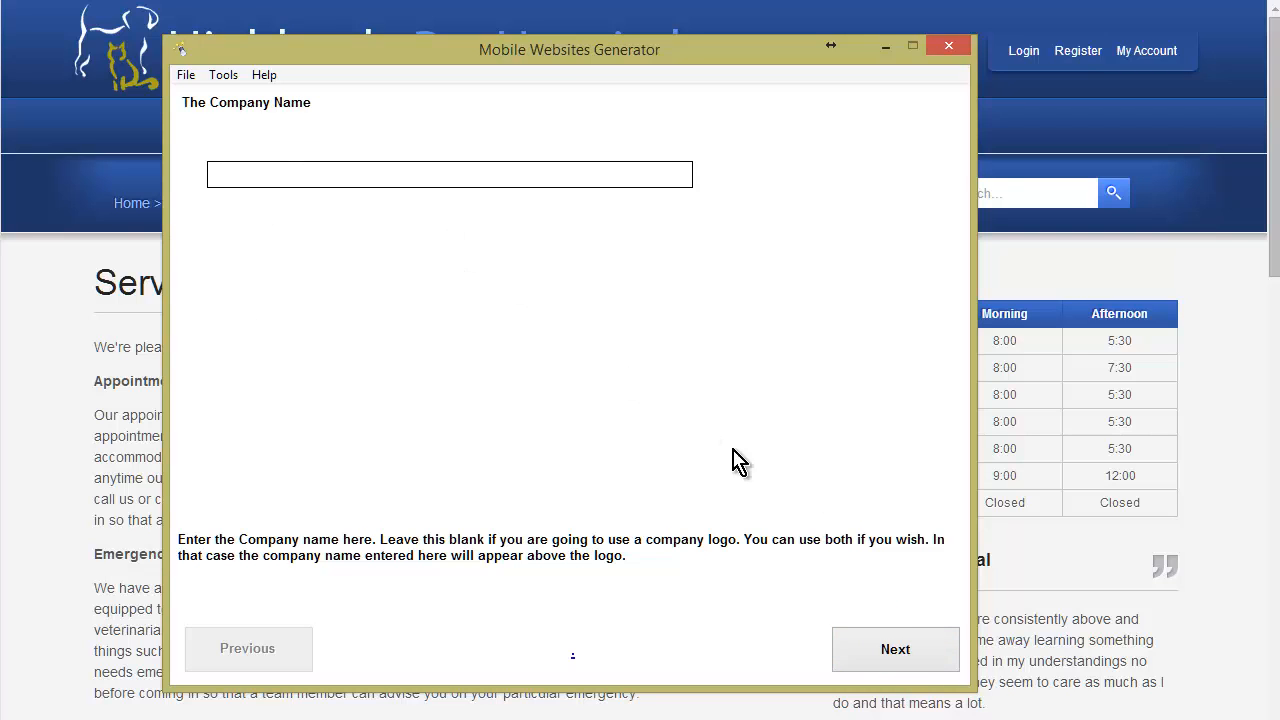
Review the reopened project's company, address, phone, texting and contact e-mail prompts as far as the logo selection.
click(896, 650)
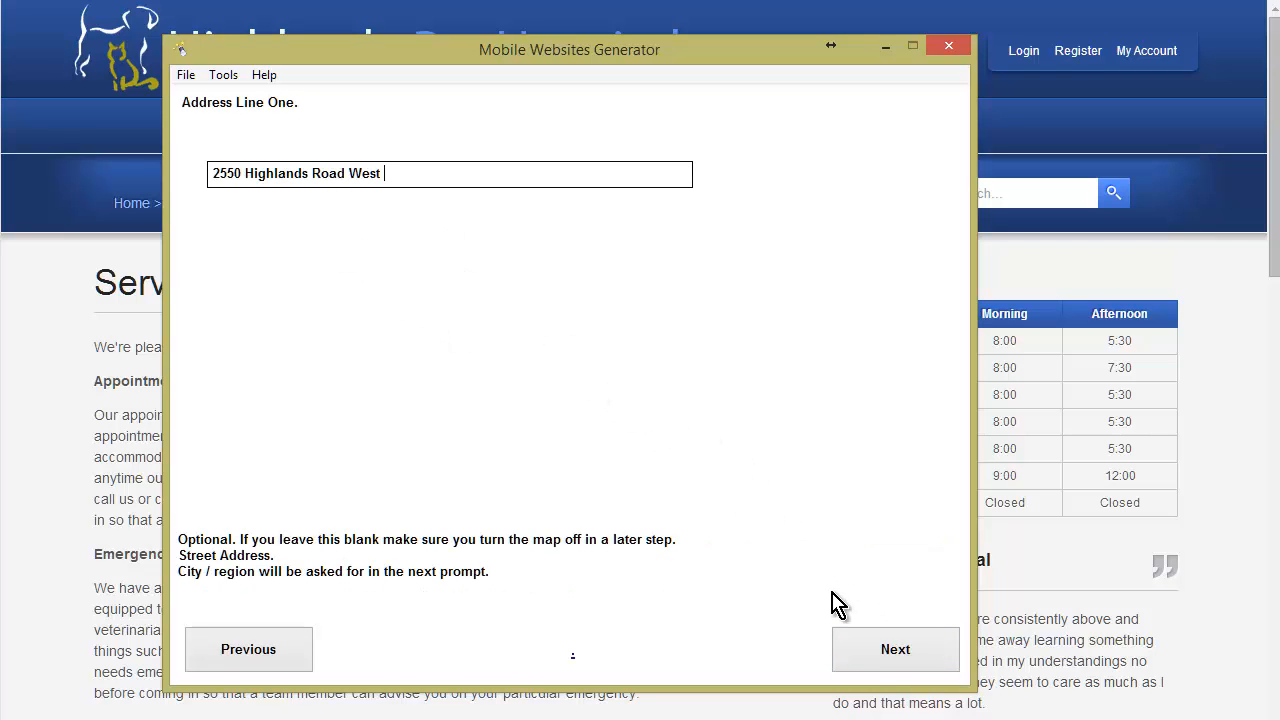
click(880, 652)
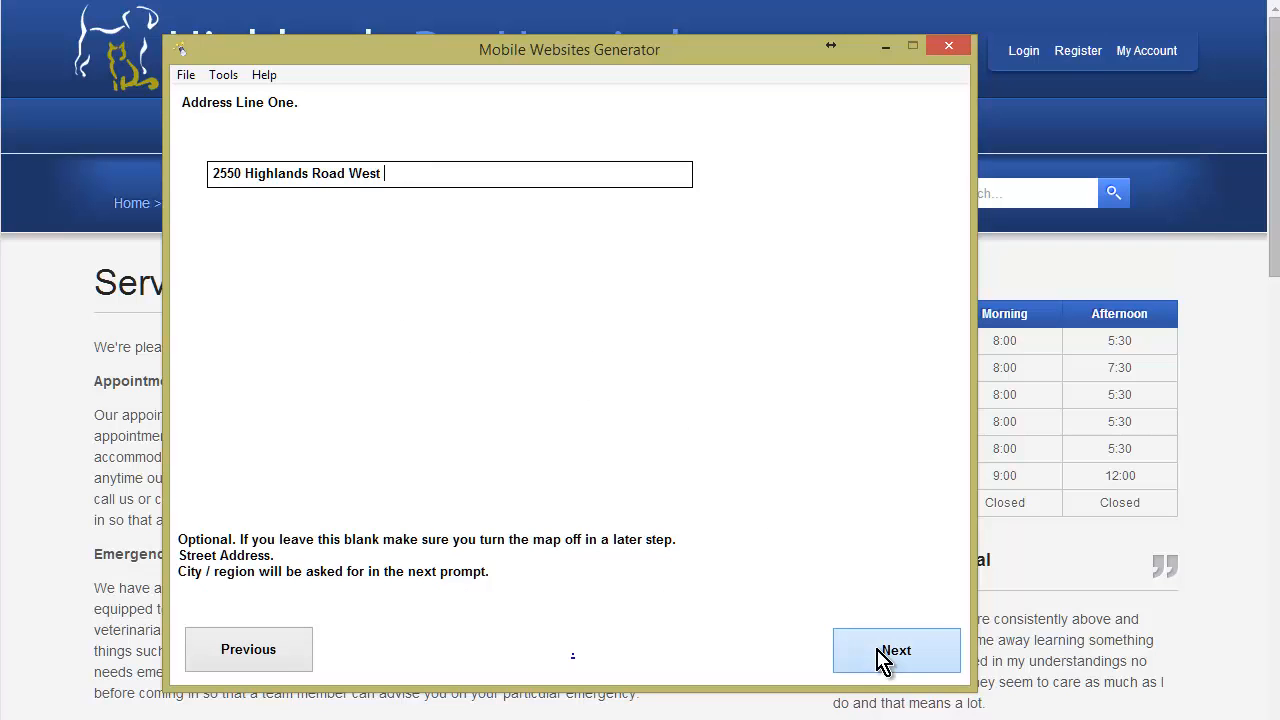
click(878, 652)
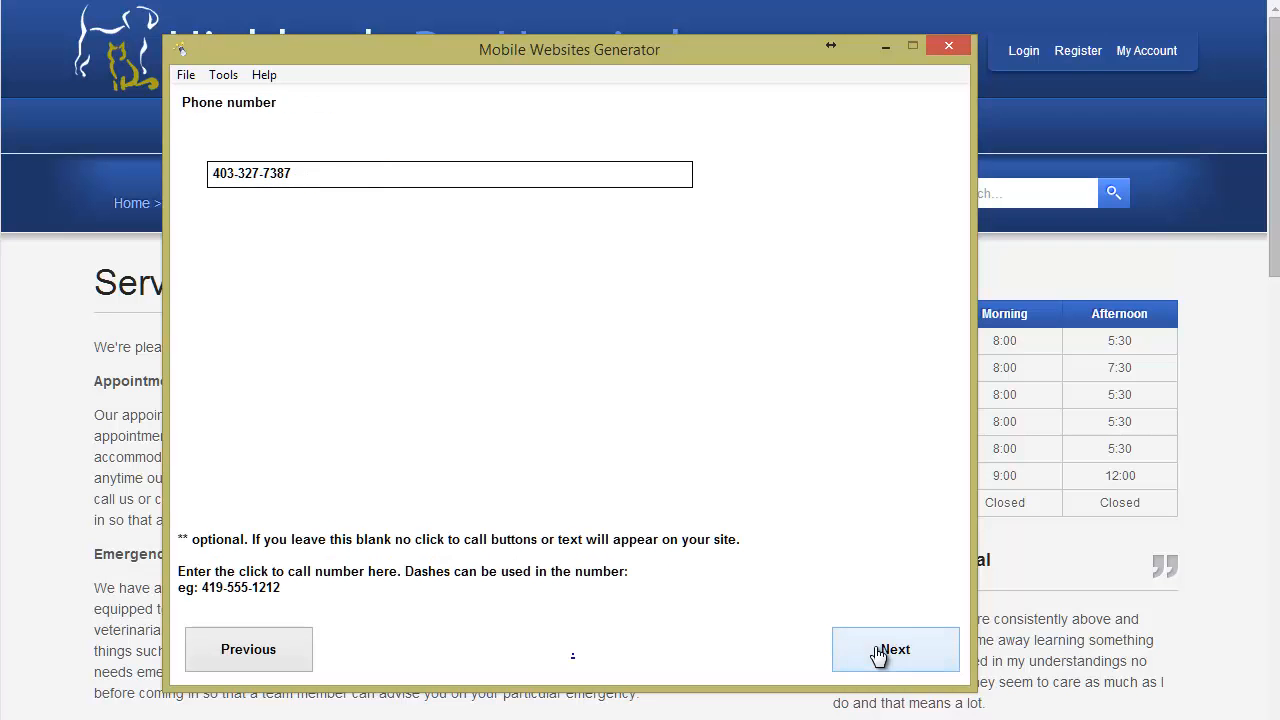
click(878, 652)
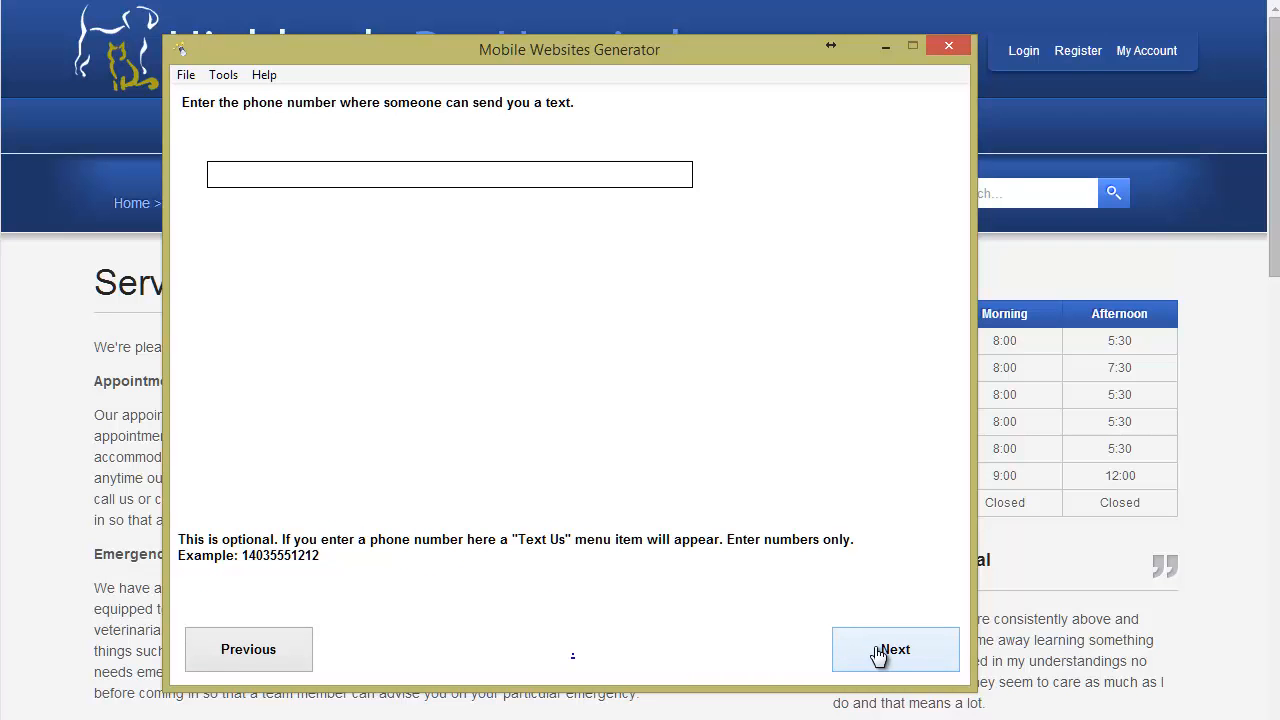
click(878, 652)
click(878, 652)
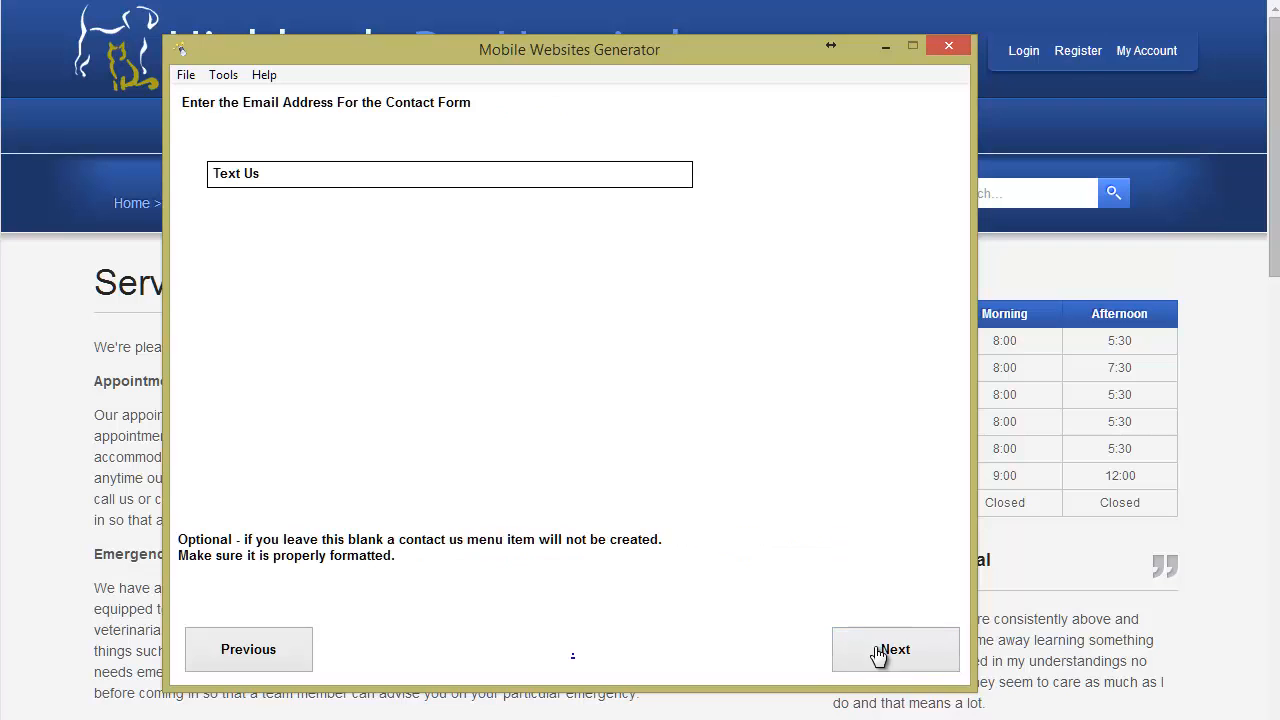
click(878, 652)
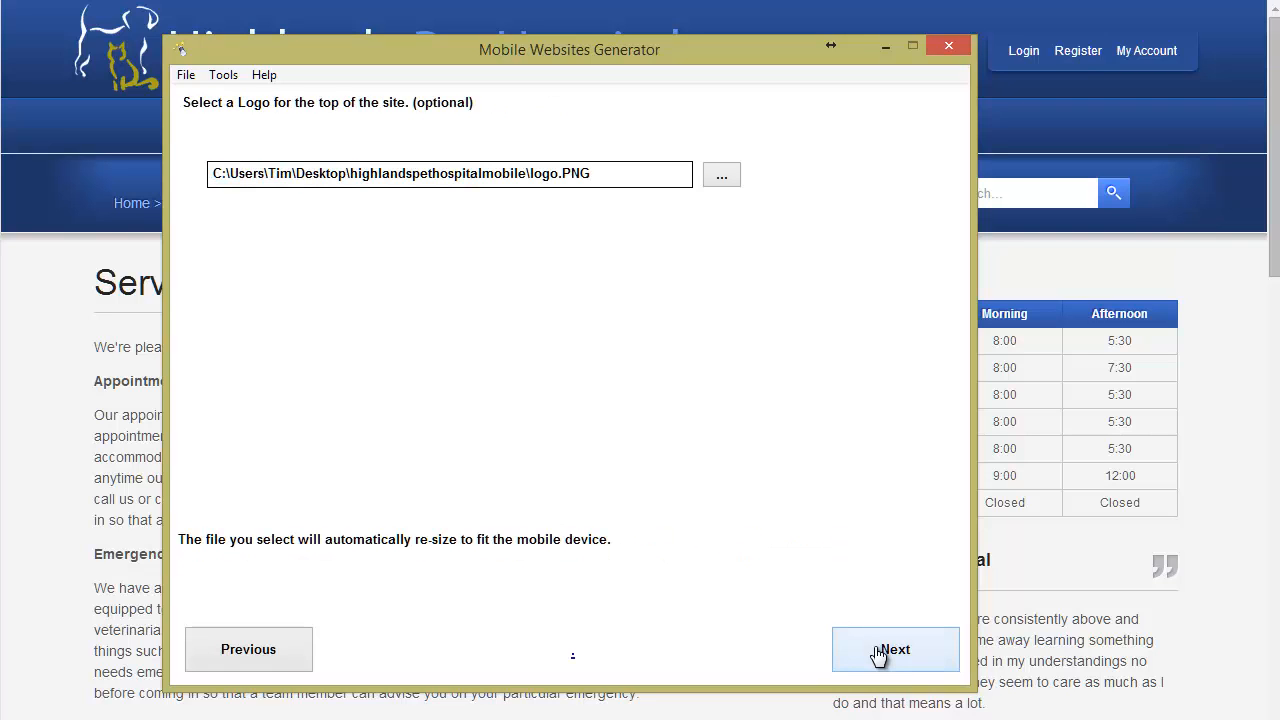
click(271, 643)
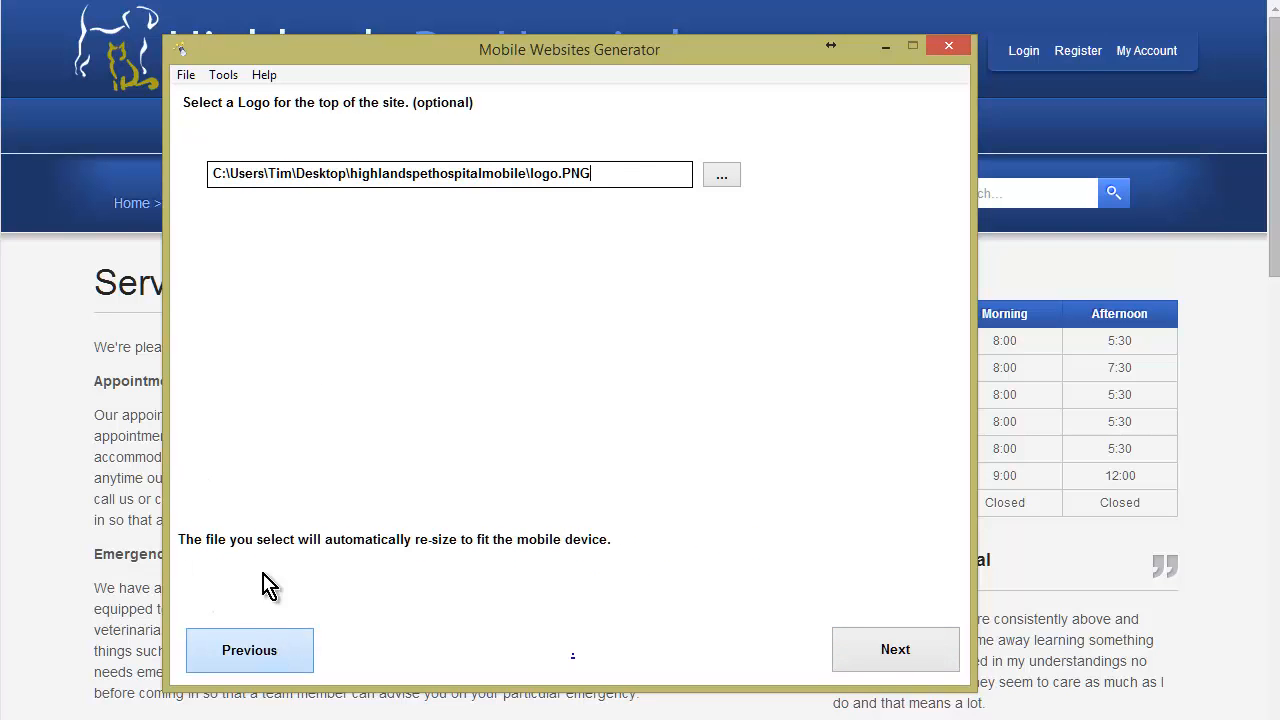